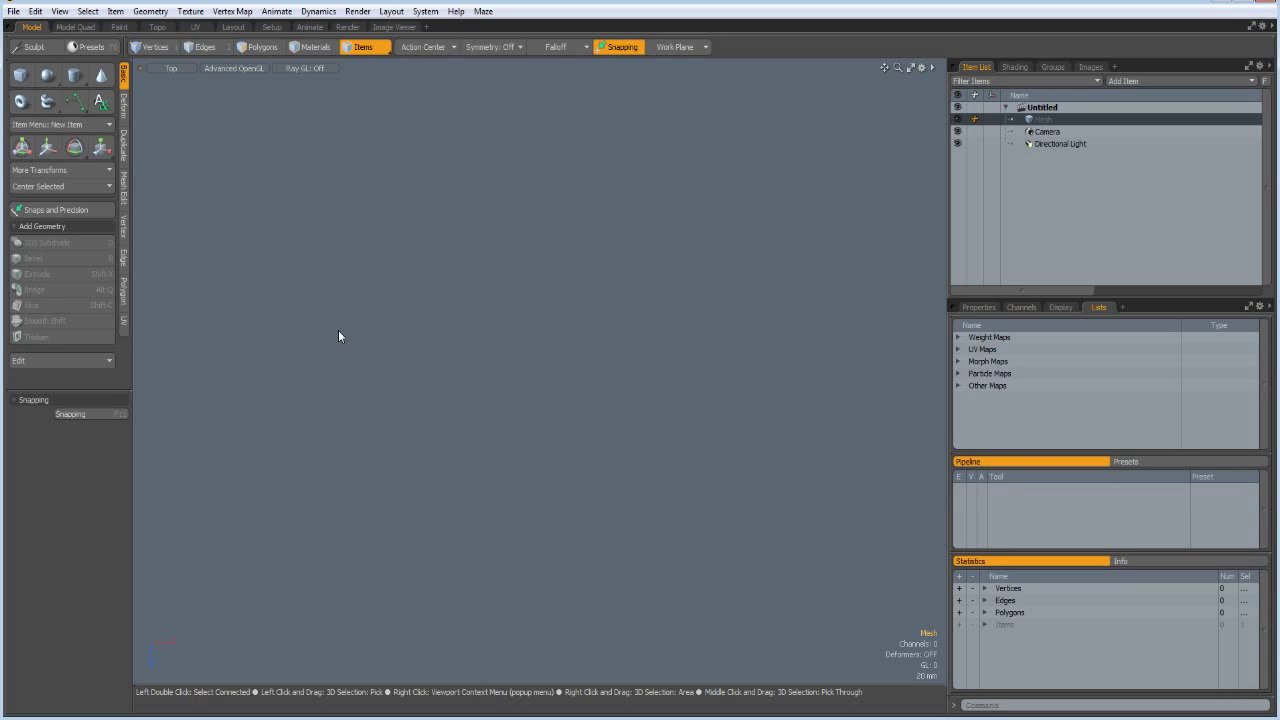
# - Create a flat rectangle with the Cube tool in the top view, sized 150 mm in X and 100 mm in Z
pyautogui.click(19, 75)
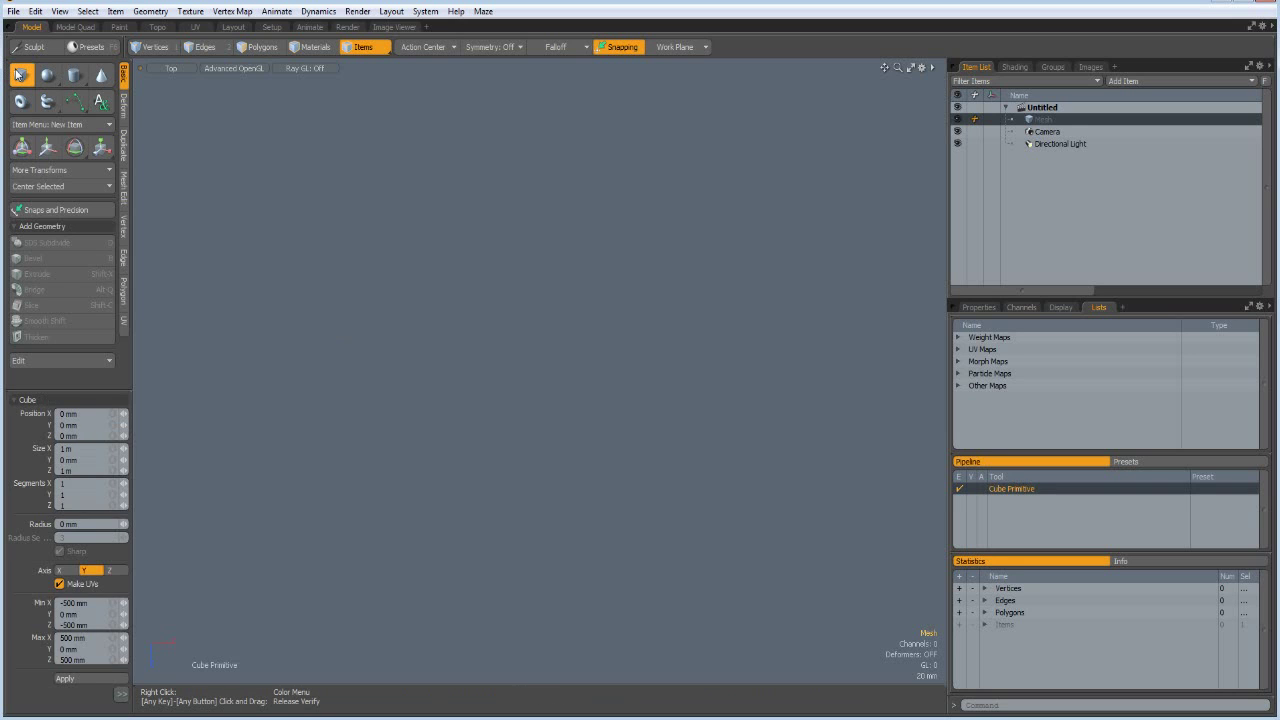
pyautogui.moveTo(369, 409)
pyautogui.mouseDown()
pyautogui.moveTo(381, 461)
pyautogui.moveTo(492, 465)
pyautogui.mouseUp()
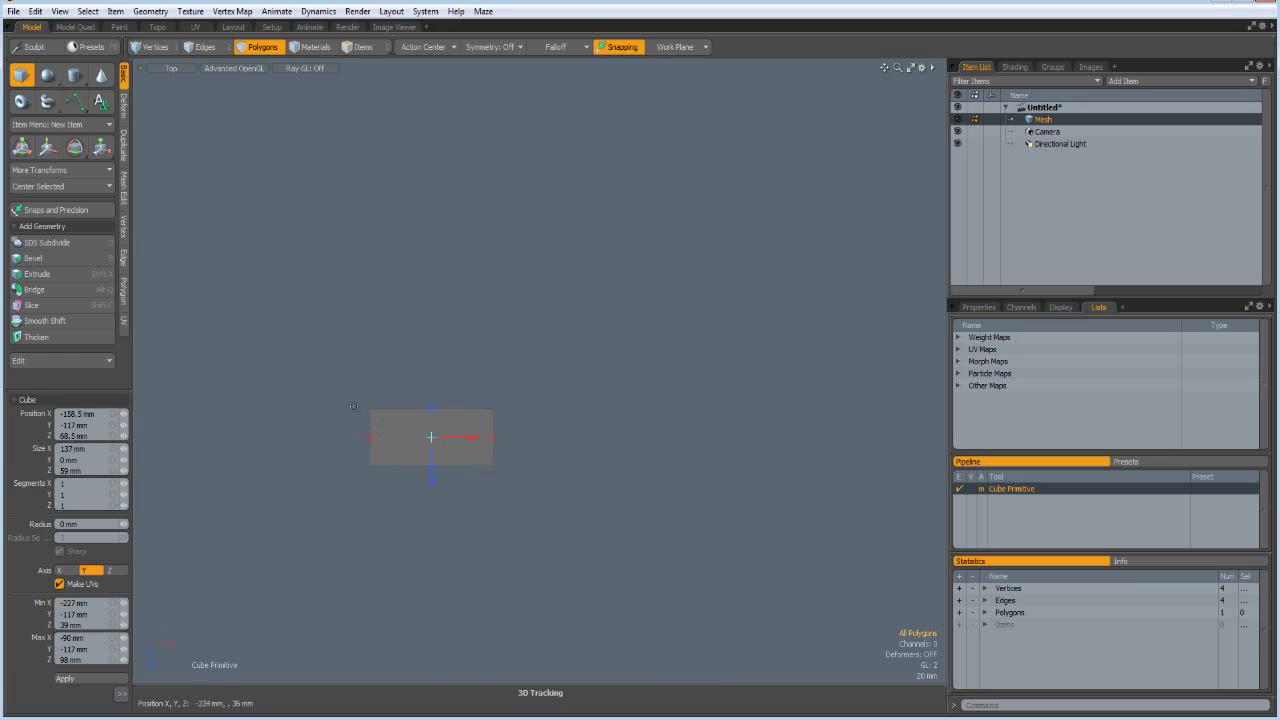
pyautogui.click(91, 451)
pyautogui.write('150')
pyautogui.press('Tab')
pyautogui.press('Tab')
pyautogui.write('1')
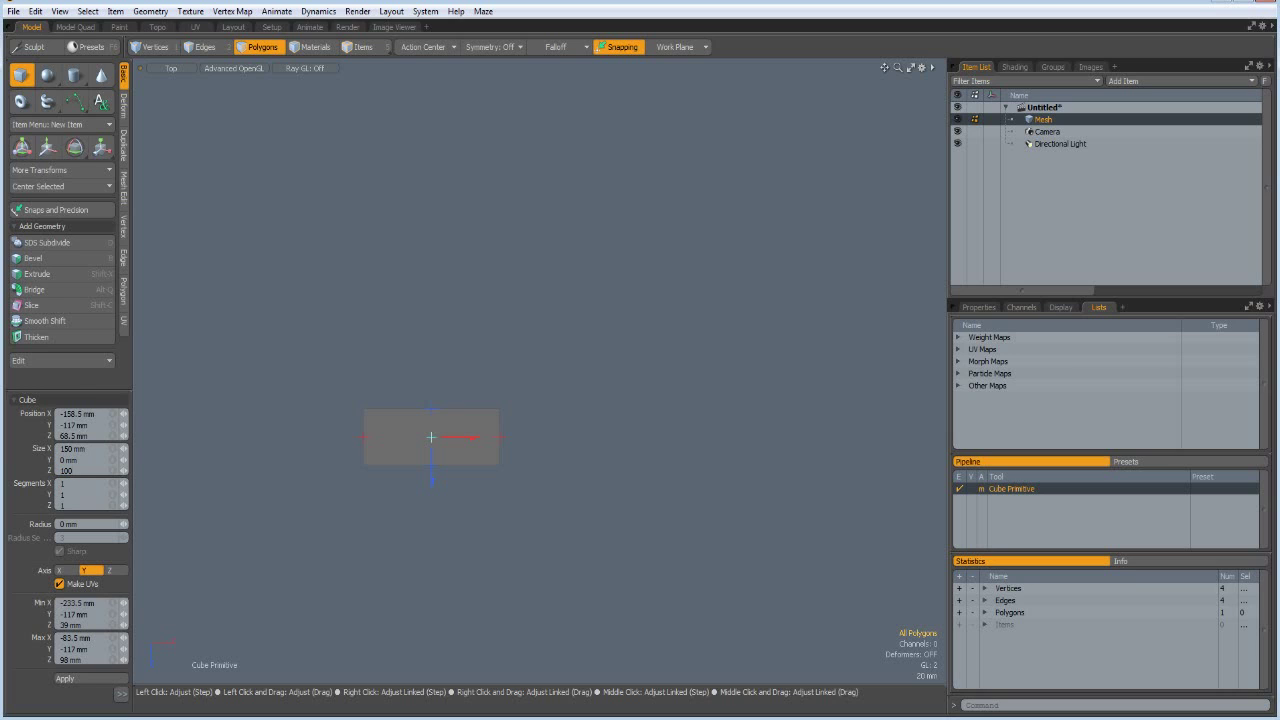
pyautogui.write('00')
pyautogui.press('Return')
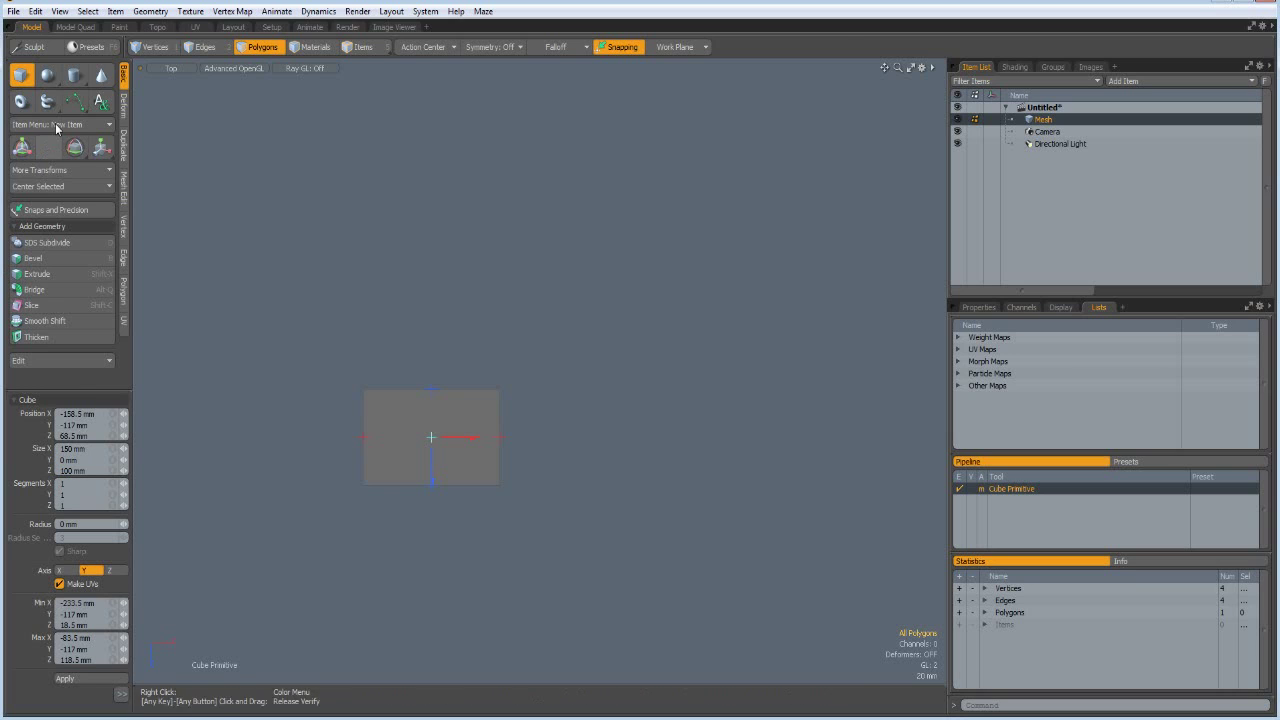
# - Center the rectangle at the origin on all axes and fit it in the view
pyautogui.click(42, 187)
pyautogui.click(42, 187)
pyautogui.press('a')
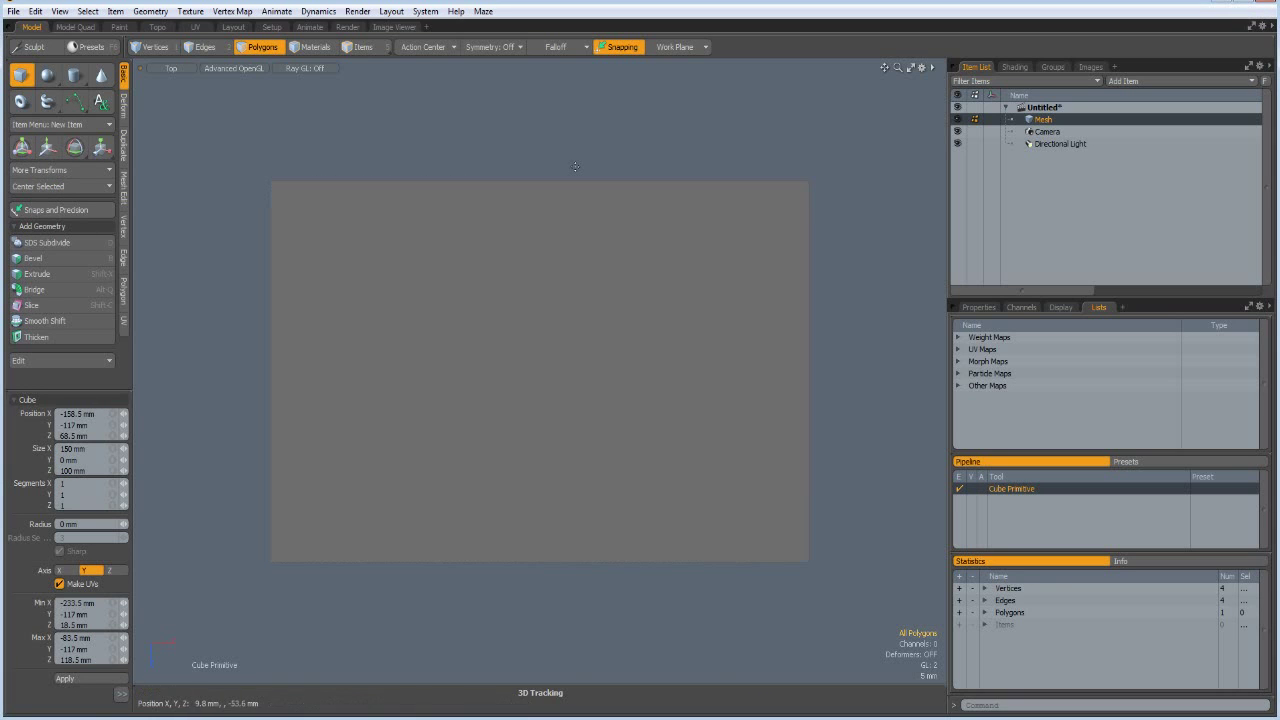
# - Loop-slice the rectangle from its upper long edge with two symmetric cuts at 1% position
pyautogui.press('2')
pyautogui.click(556, 181)
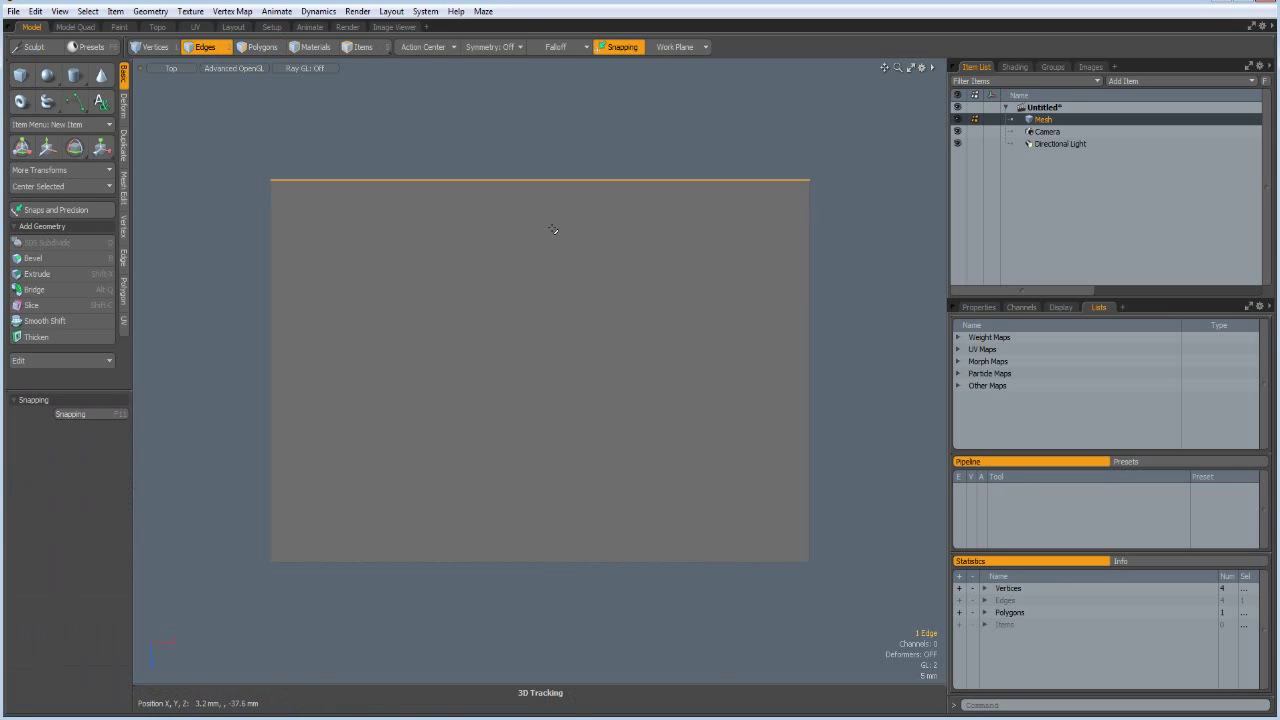
pyautogui.hotkey('alt', 'c')
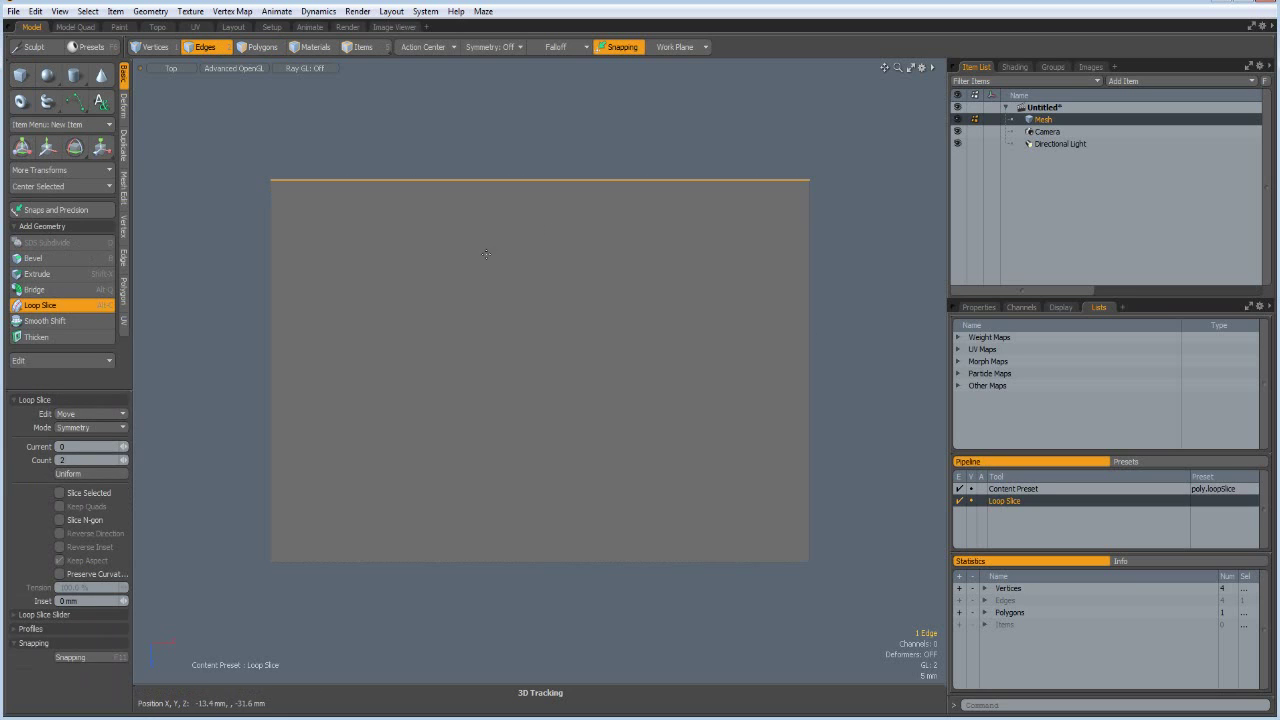
pyautogui.click(413, 390)
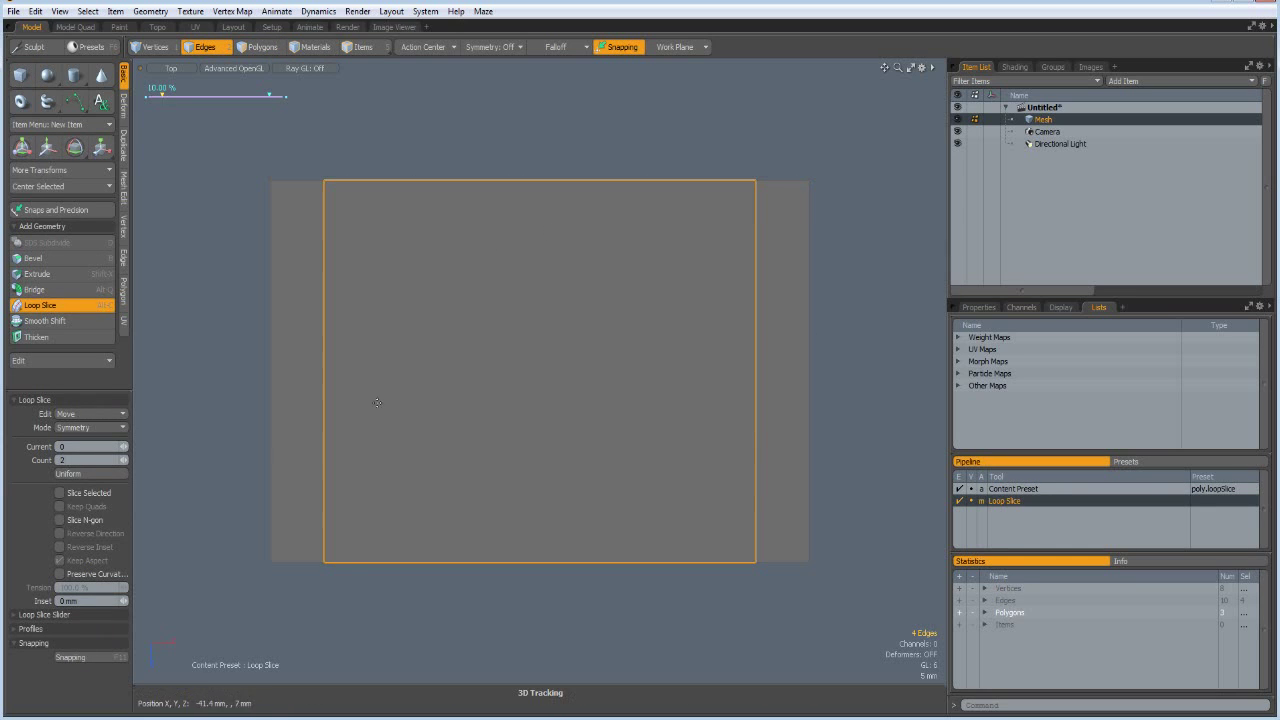
pyautogui.click(45, 614)
pyautogui.click(96, 628)
pyautogui.write('1')
pyautogui.press('Return')
pyautogui.press('space')
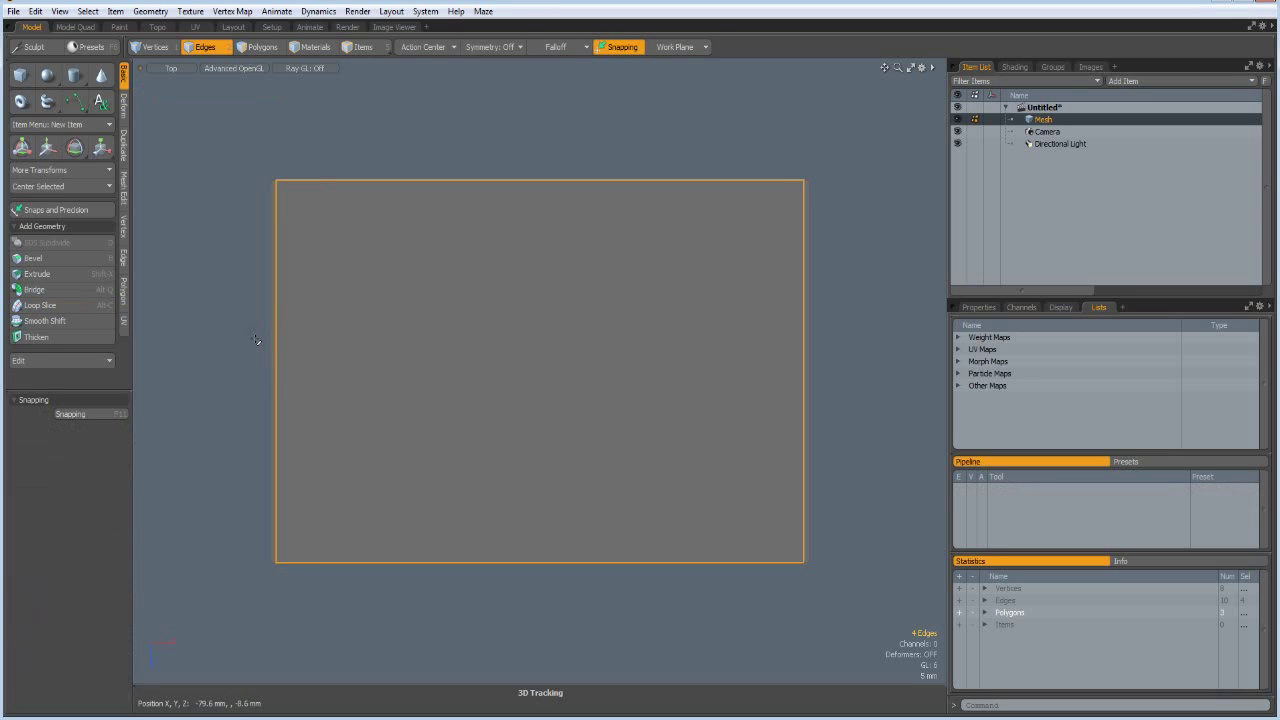
# - Loop-slice across the short-side edges with two symmetric cuts at 1.5% position
pyautogui.moveTo(257, 349); pyautogui.dragTo(307, 349)
pyautogui.hotkey('alt', 'c')
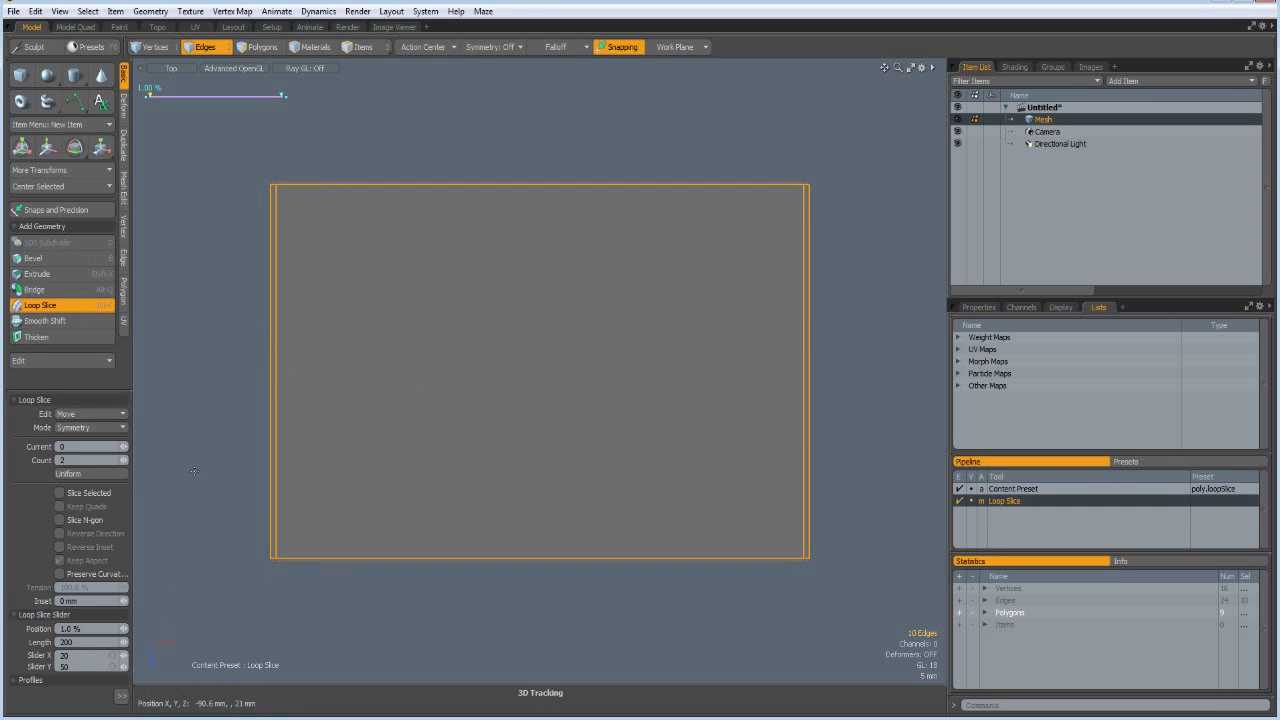
pyautogui.click(92, 627)
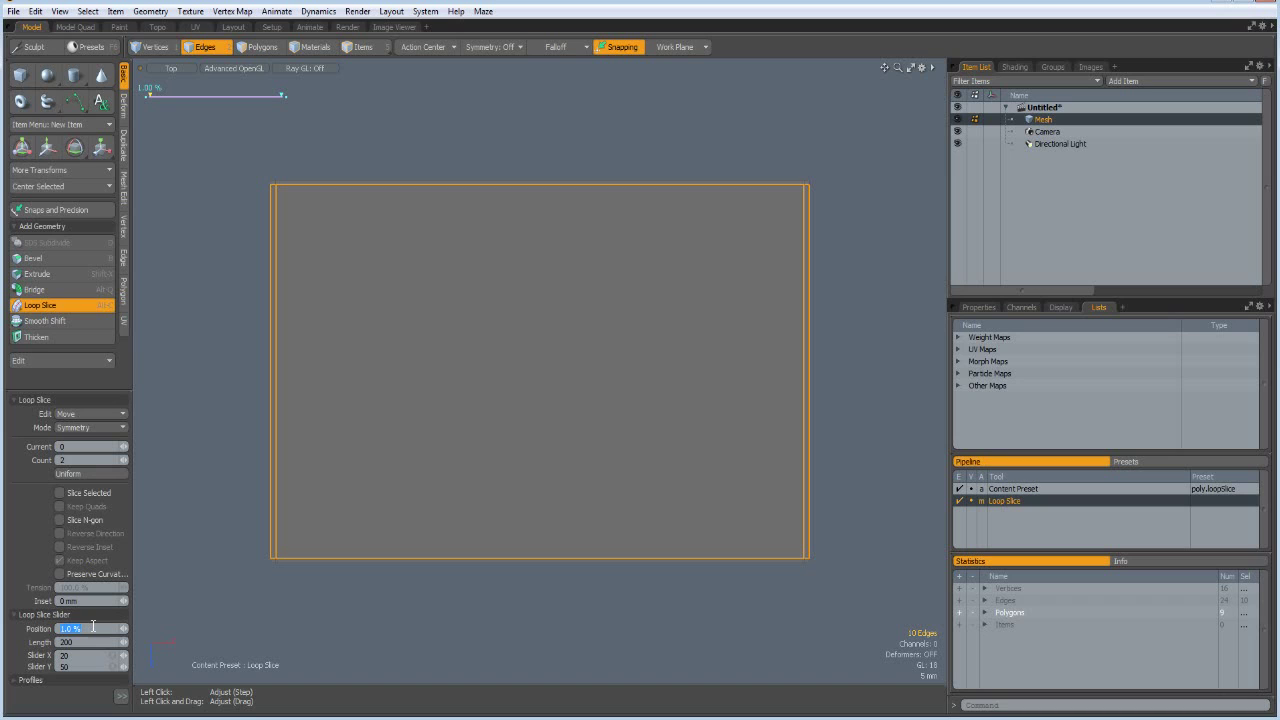
pyautogui.write('1.5')
pyautogui.press('Return')
pyautogui.press('space')
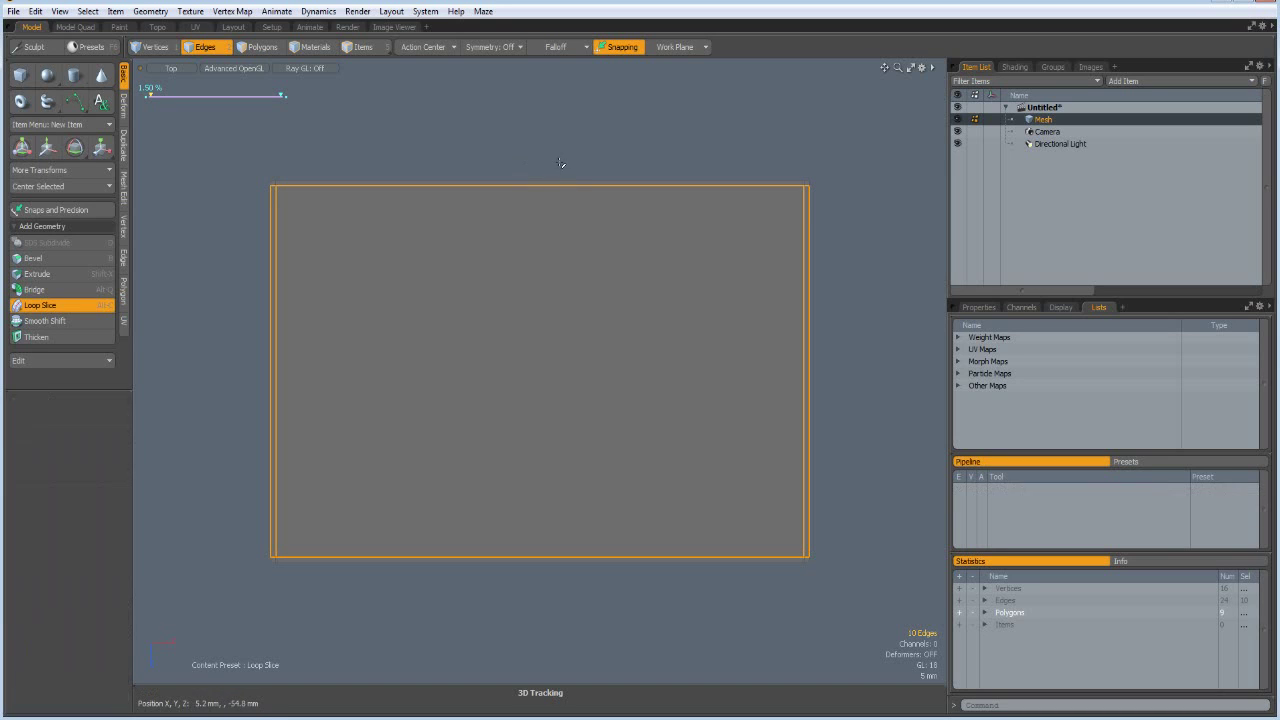
# - Select the tile's outer boundary edge loop and move it -10 mm in Y in the perspective view
pyautogui.doubleClick(556, 179)
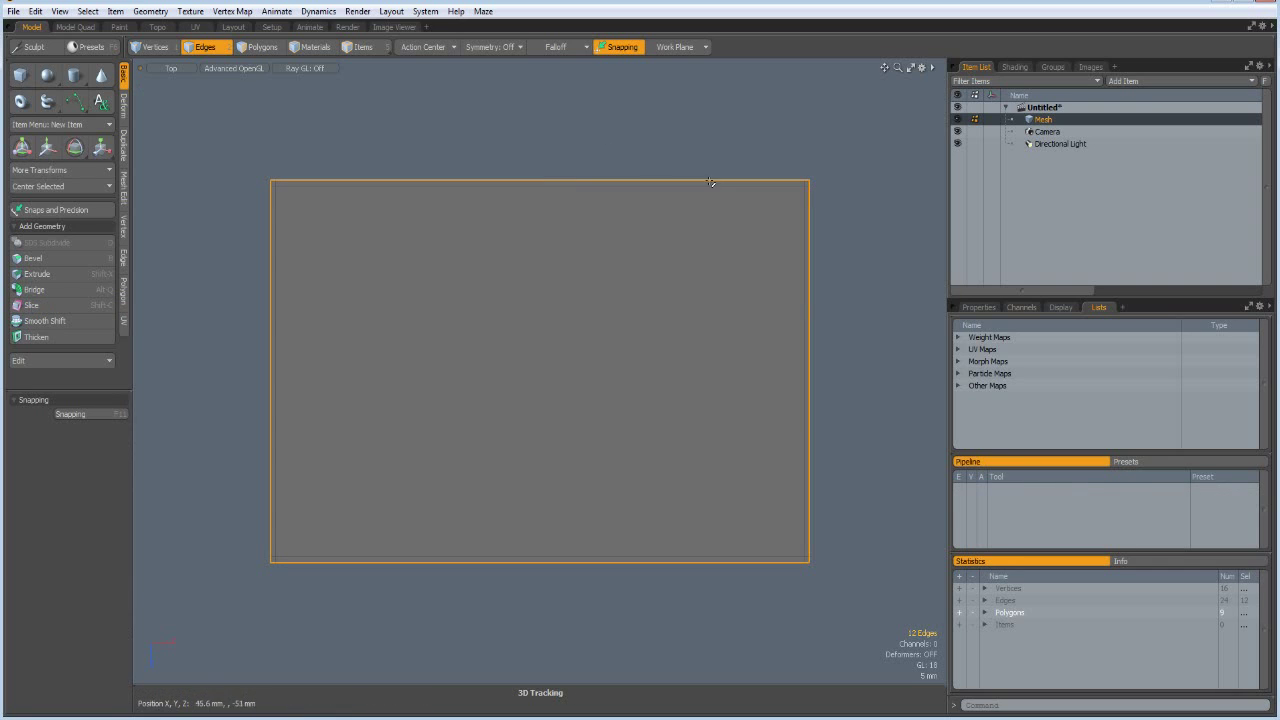
pyautogui.hotkey('ctrl', 'space')
pyautogui.click(925, 265)
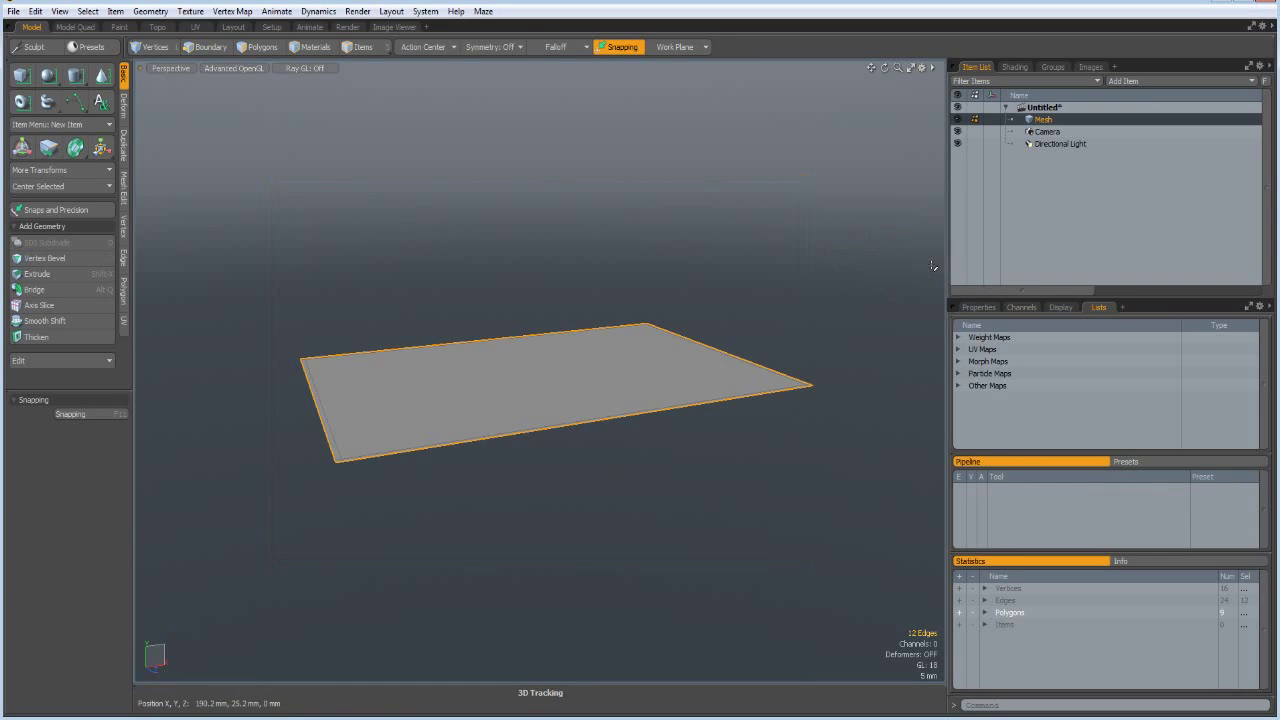
pyautogui.press('2')
pyautogui.press('w')
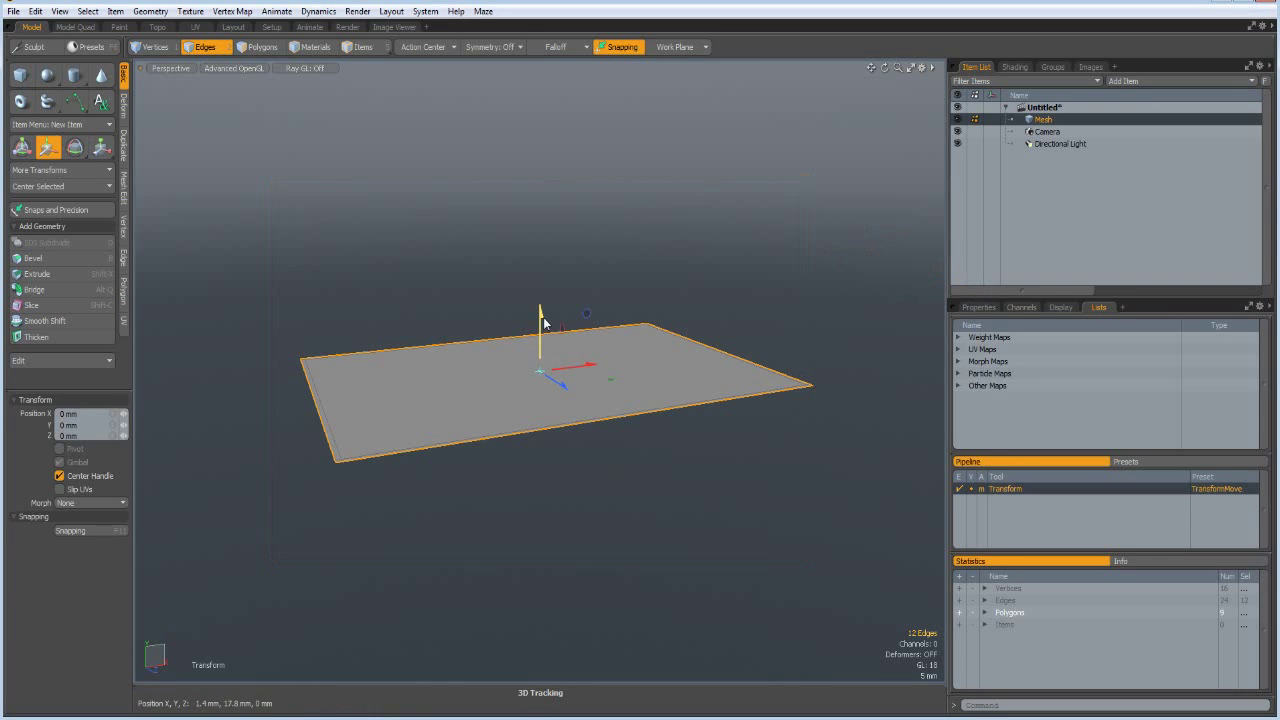
pyautogui.moveTo(541, 313); pyautogui.dragTo(541, 338)
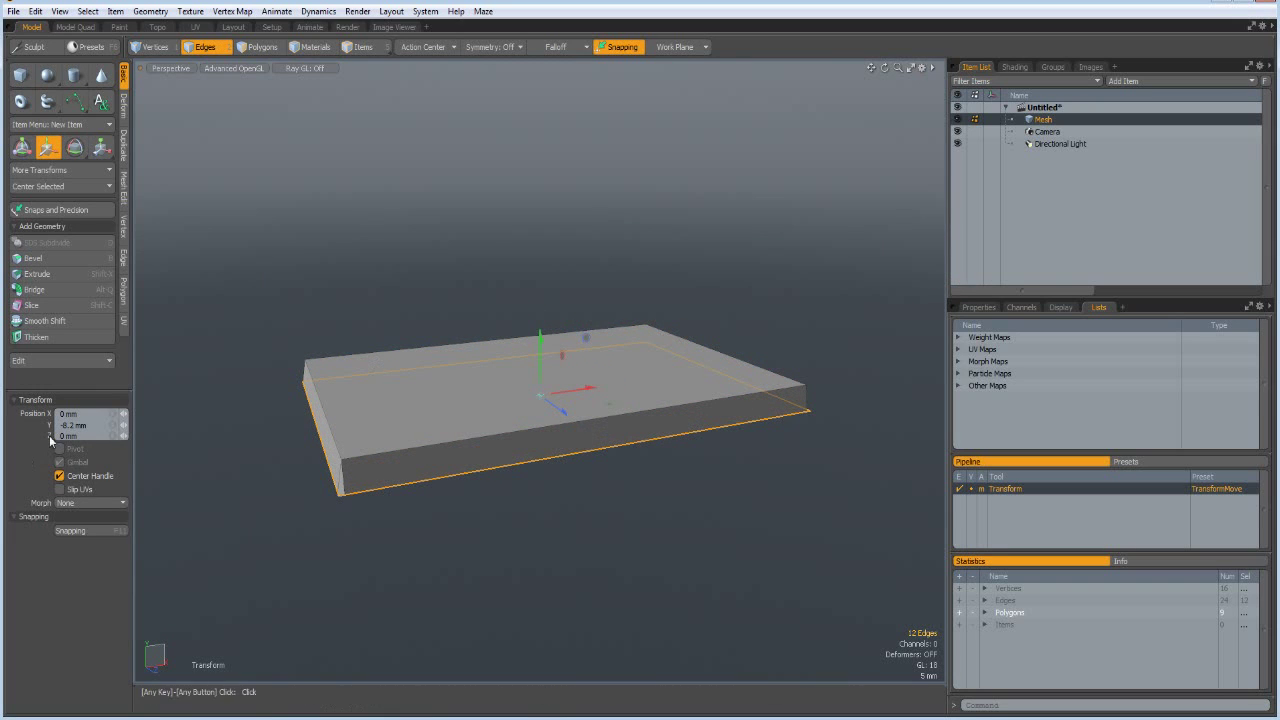
pyautogui.click(92, 425)
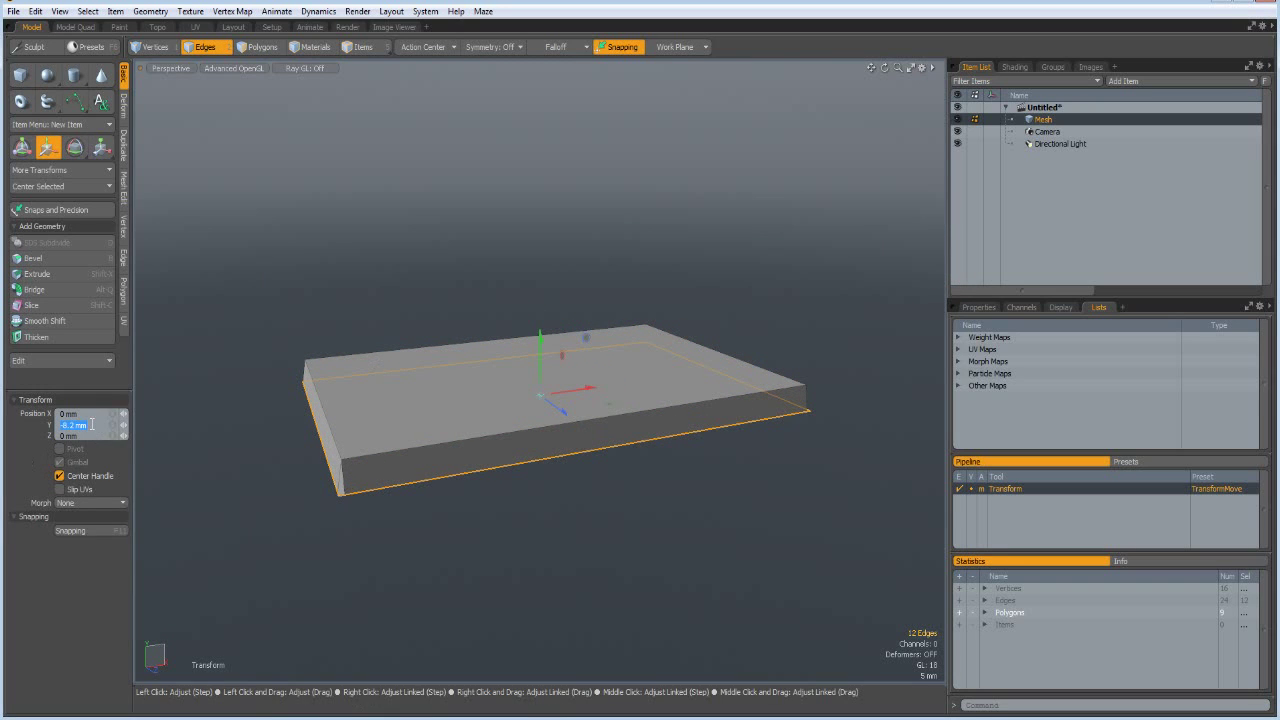
pyautogui.write('-10')
pyautogui.press('Return')
pyautogui.press('space')
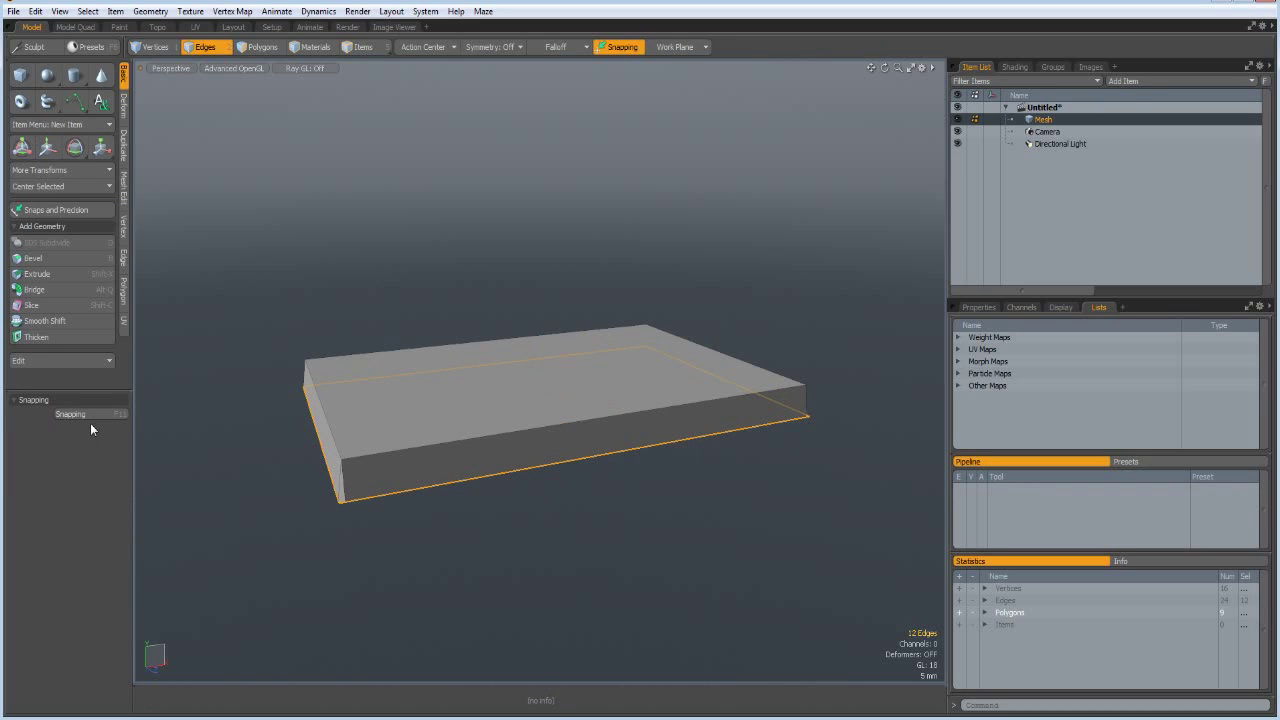
# - Clone the tile polygons three times with an X offset of 150 mm to form a row
pyautogui.press('KP_1')
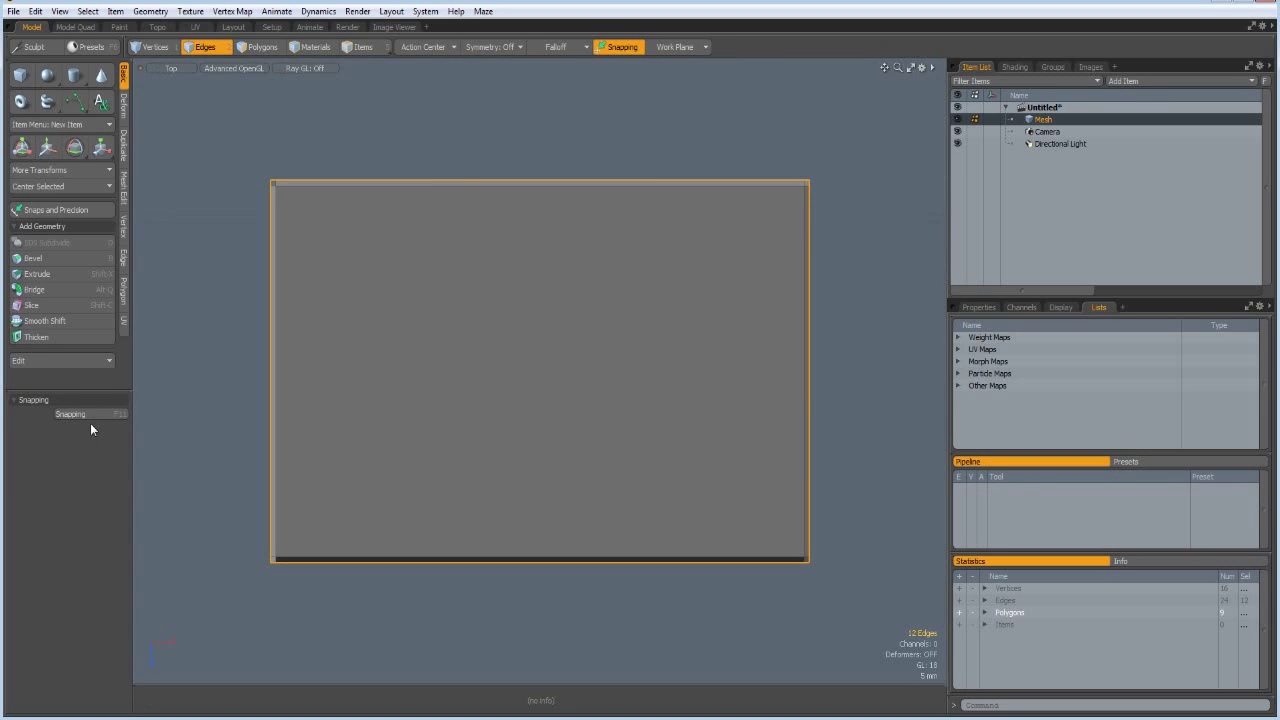
pyautogui.scroll(-3, 433, 321)
pyautogui.keyDown('alt'); pyautogui.moveTo(718, 394); pyautogui.dragTo(614, 417); pyautogui.keyUp('alt')
pyautogui.press('3')
pyautogui.click(363, 176)
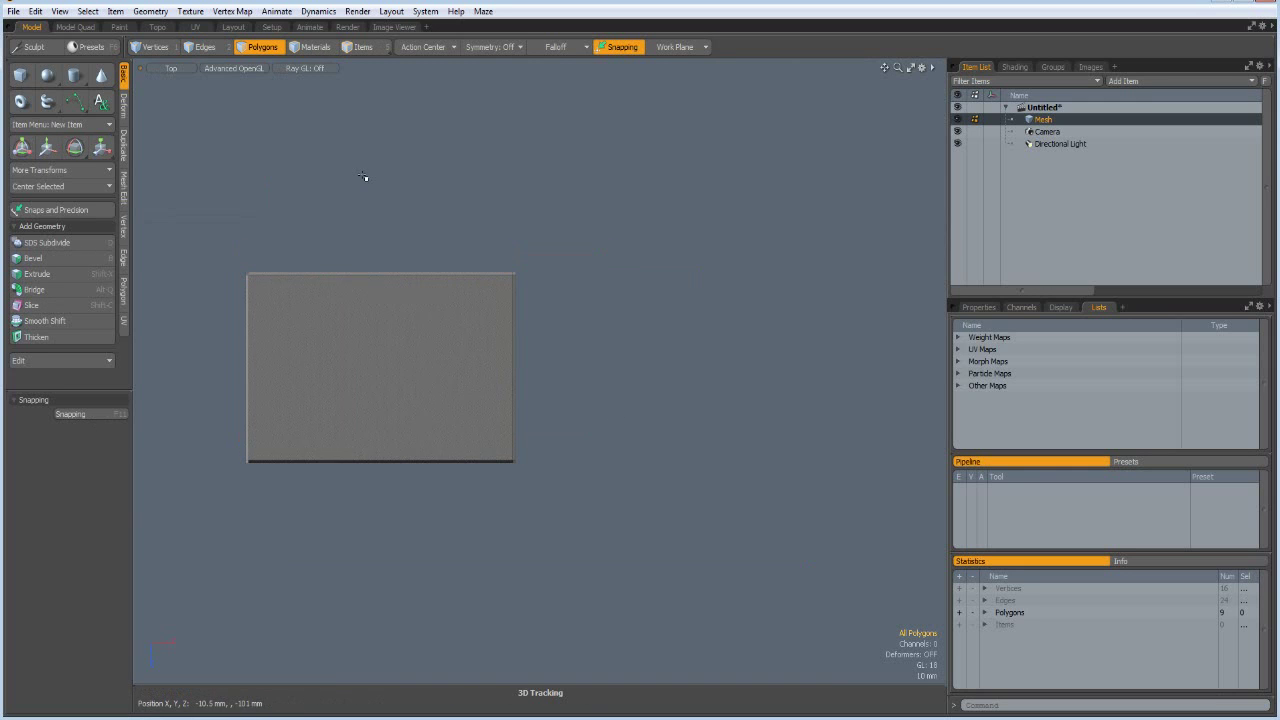
pyautogui.click(123, 146)
pyautogui.click(65, 247)
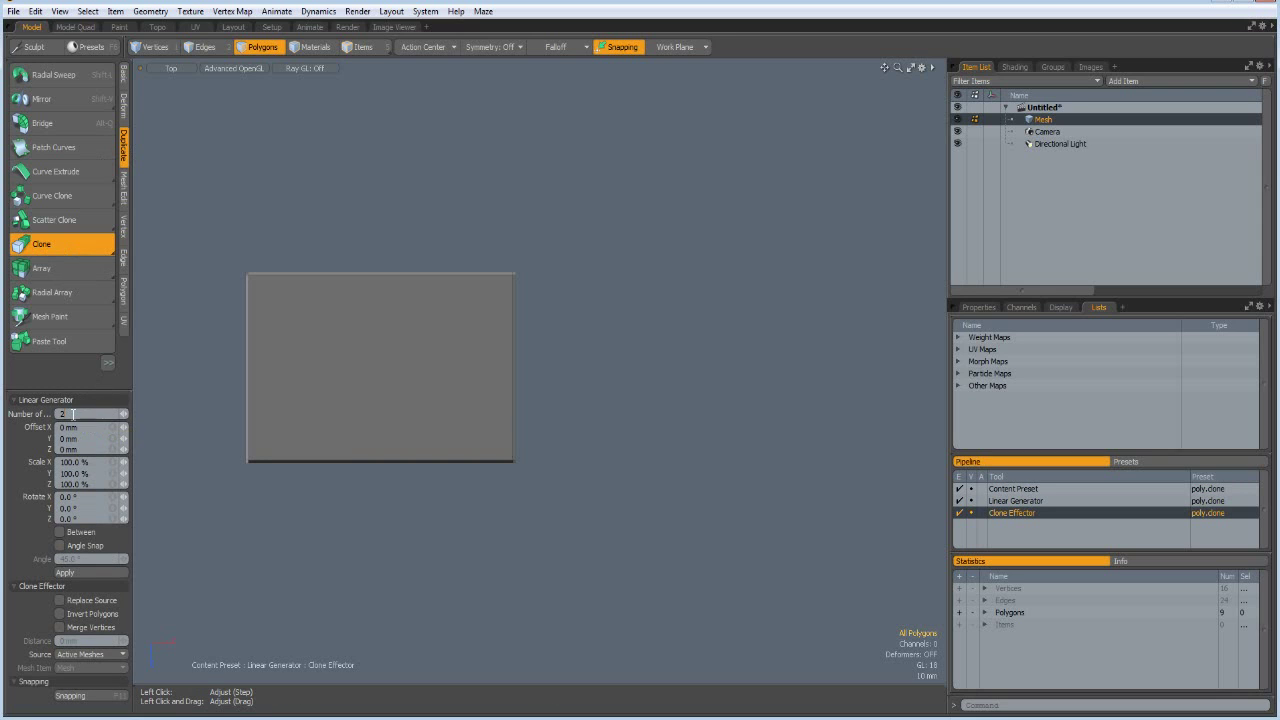
pyautogui.write('3')
pyautogui.click(318, 512)
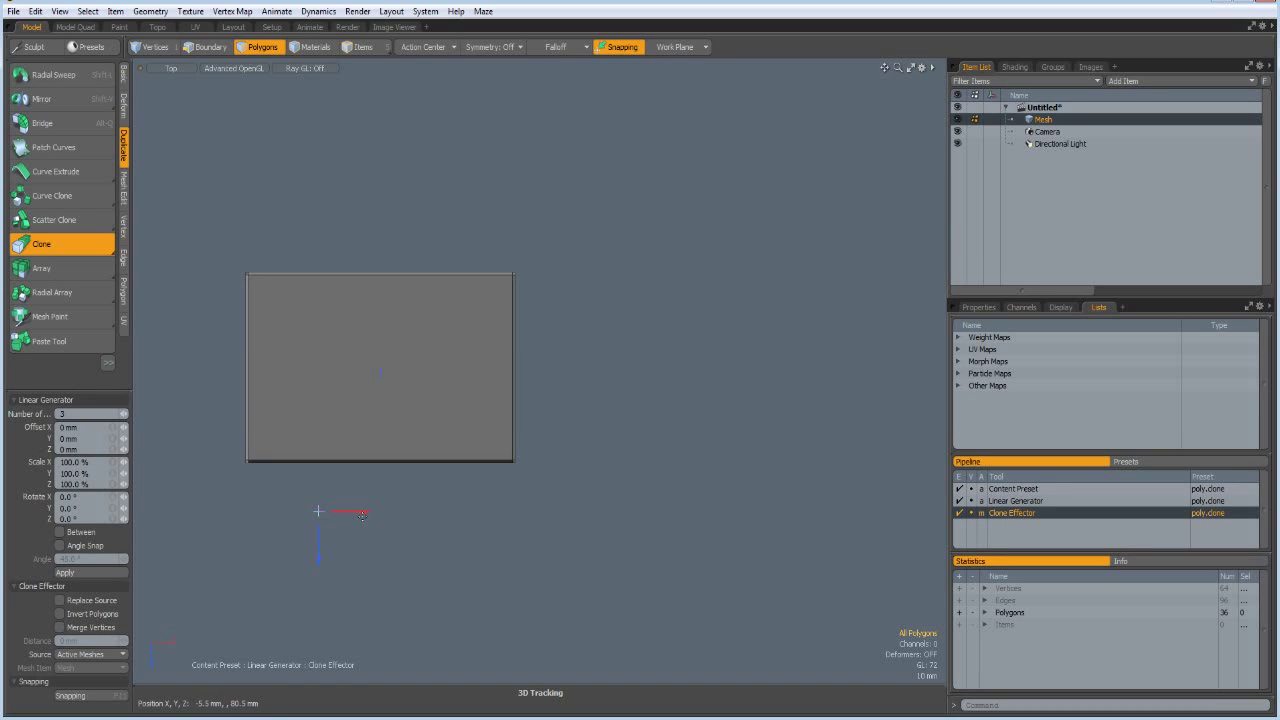
pyautogui.moveTo(362, 515); pyautogui.dragTo(607, 514)
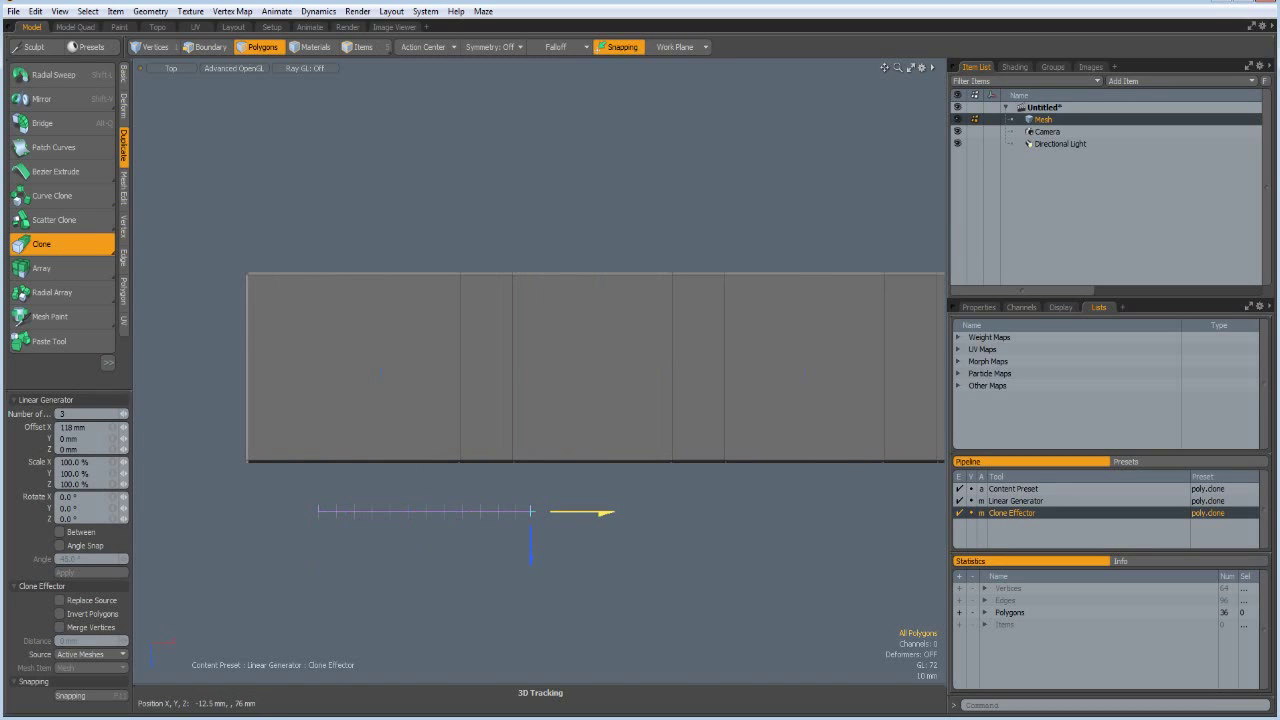
pyautogui.click(92, 427)
pyautogui.write('150')
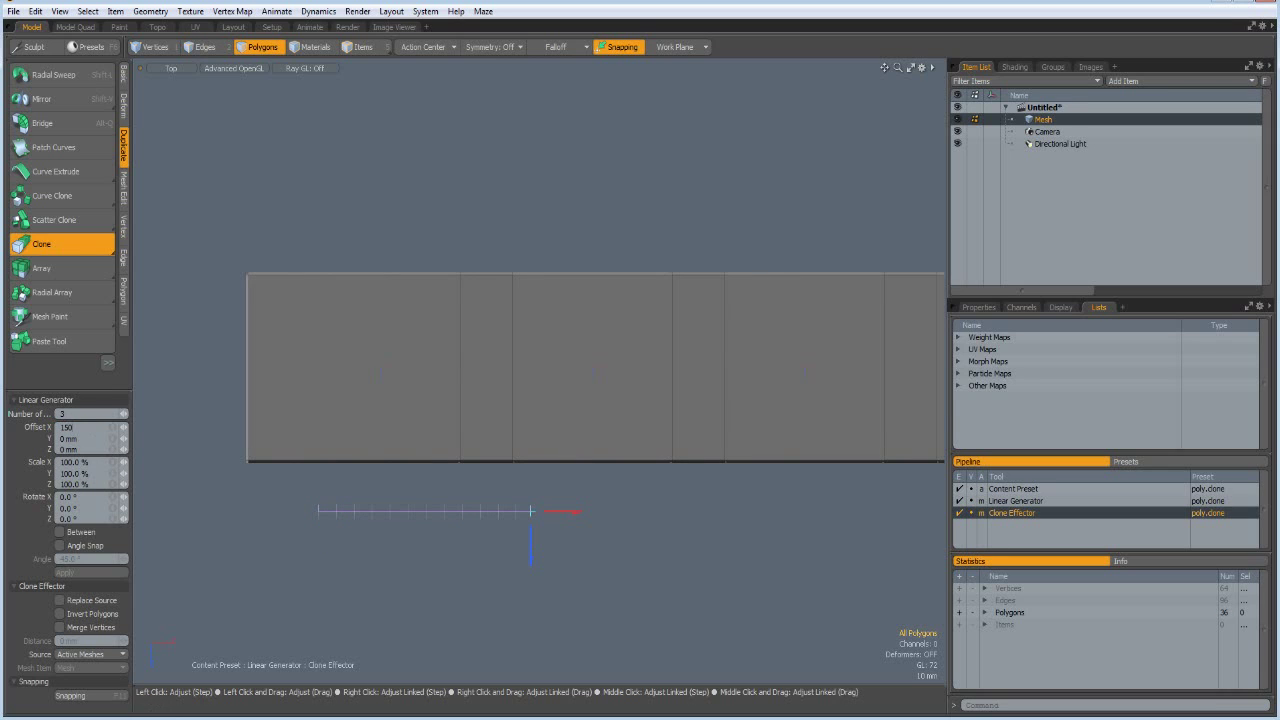
pyautogui.press('Return')
pyautogui.press('q')
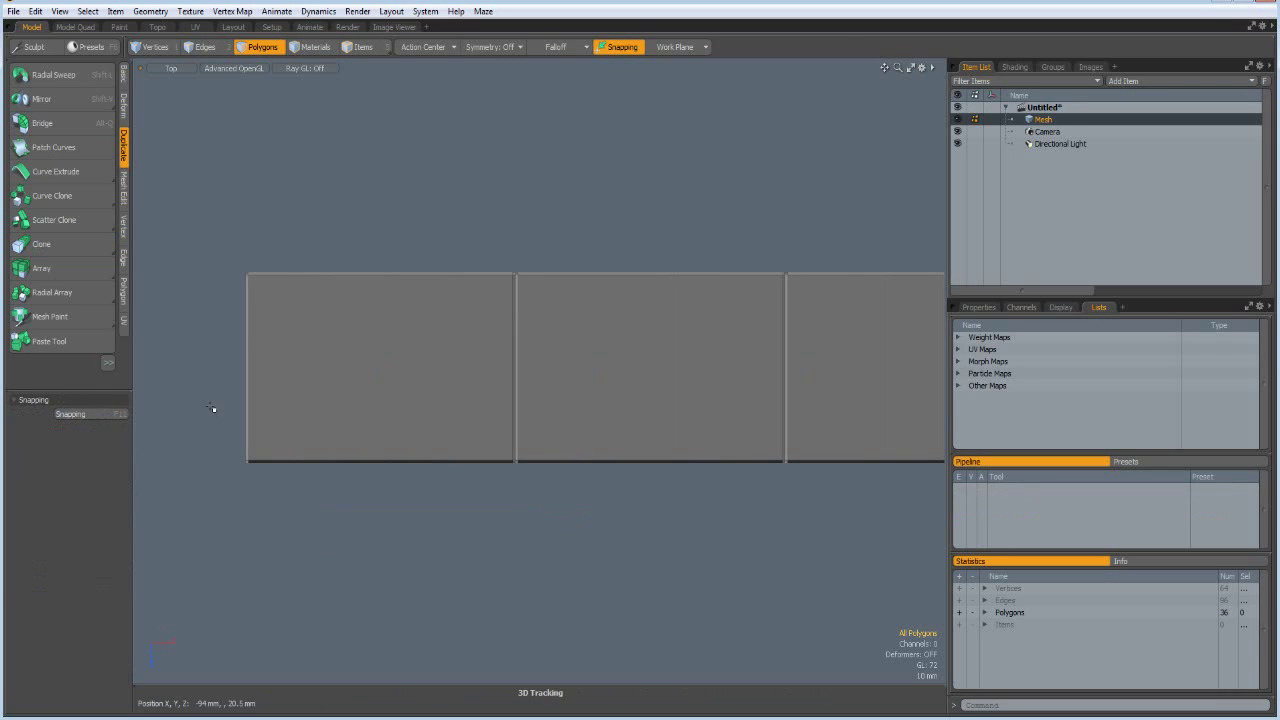
# - Clone the row of tiles three times with a Z offset of 100 mm to form a grid
pyautogui.click(52, 248)
pyautogui.click(63, 414)
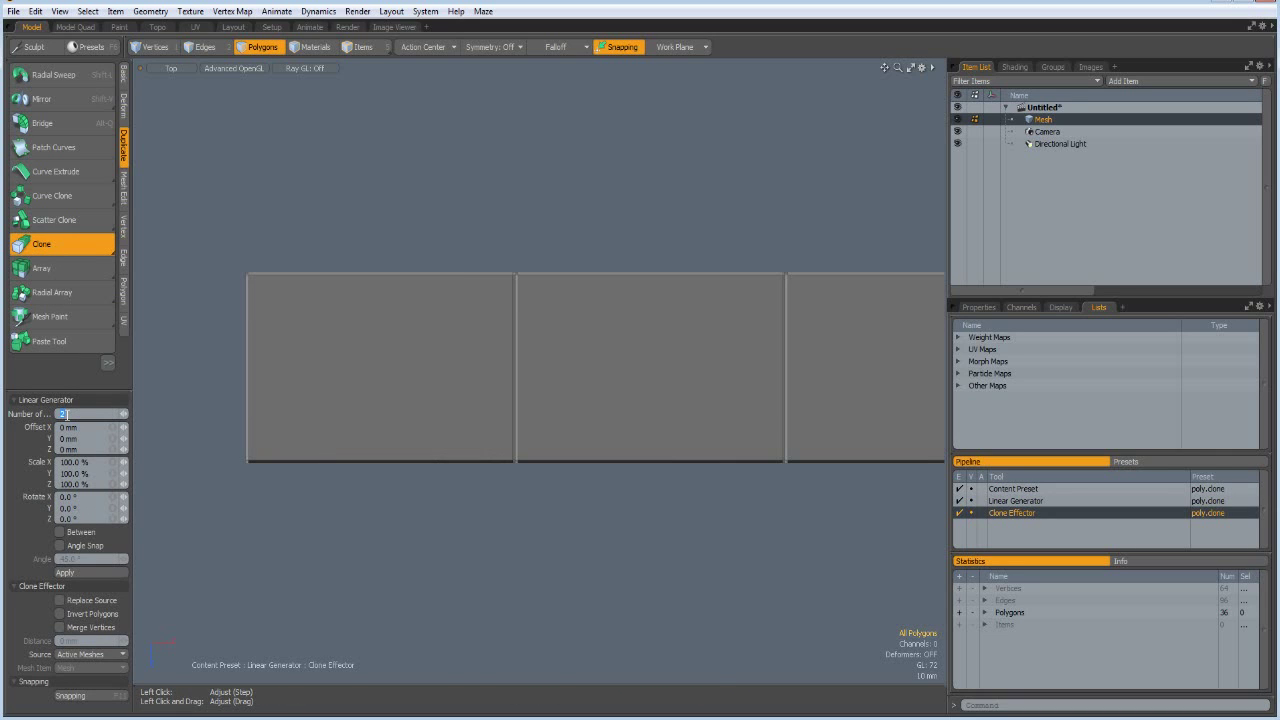
pyautogui.write('3')
pyautogui.click(280, 537)
pyautogui.moveTo(280, 580); pyautogui.dragTo(280, 680)
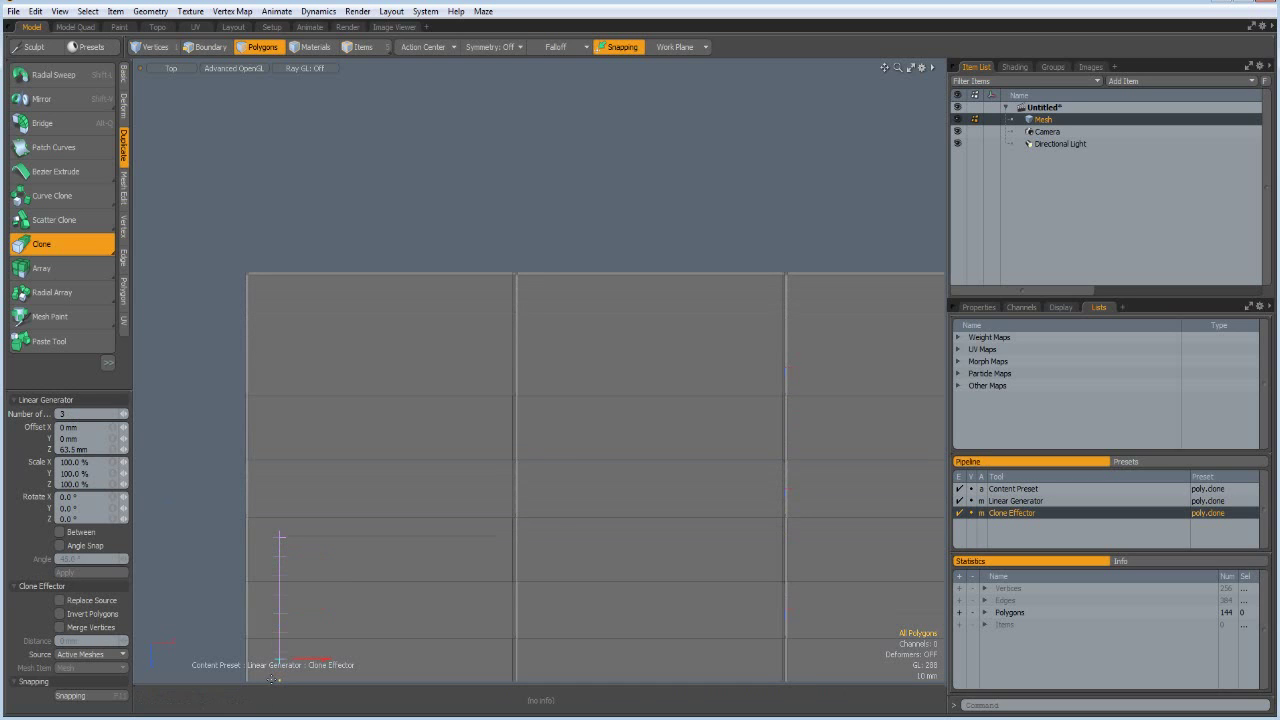
pyautogui.click(103, 449)
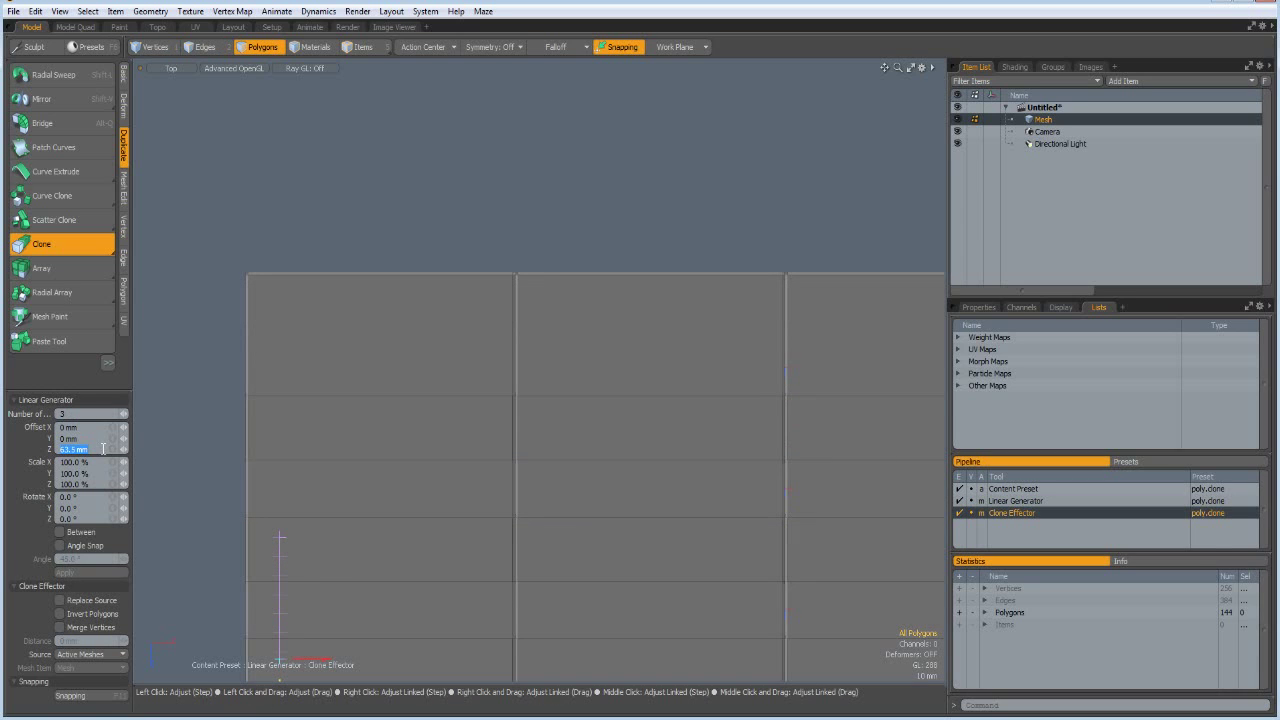
pyautogui.write('100')
pyautogui.press('Return')
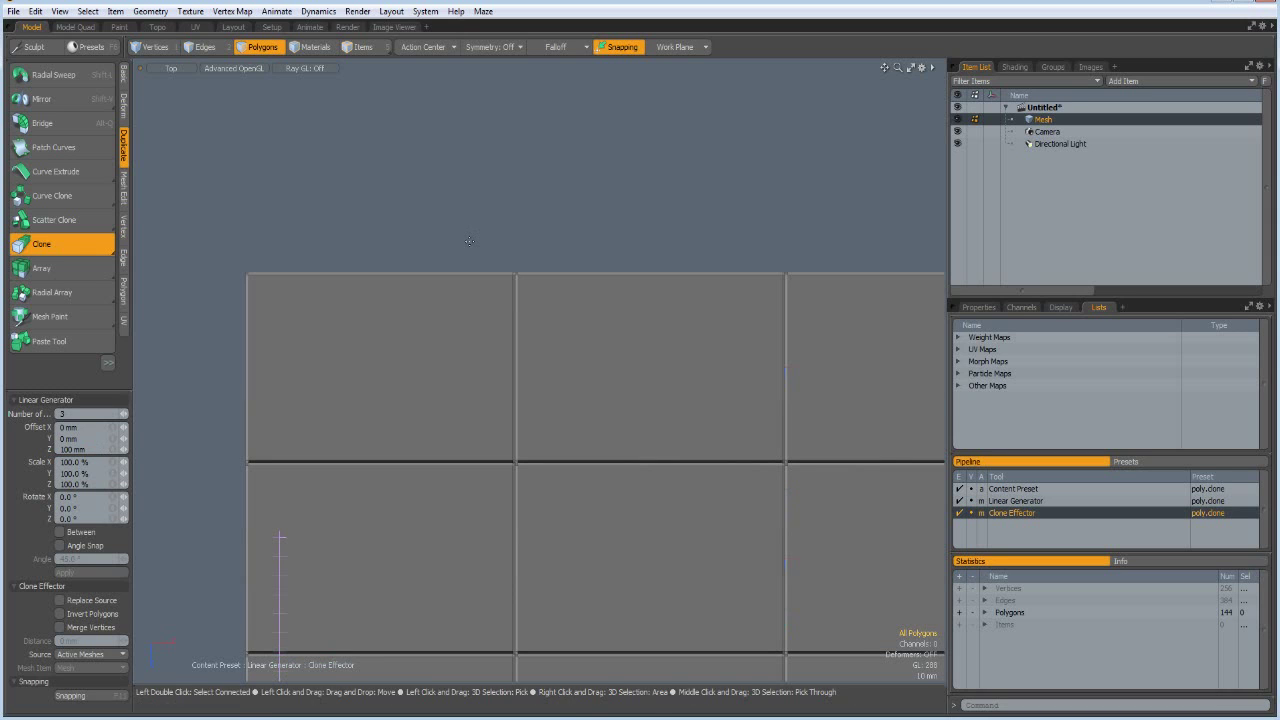
pyautogui.press('space')
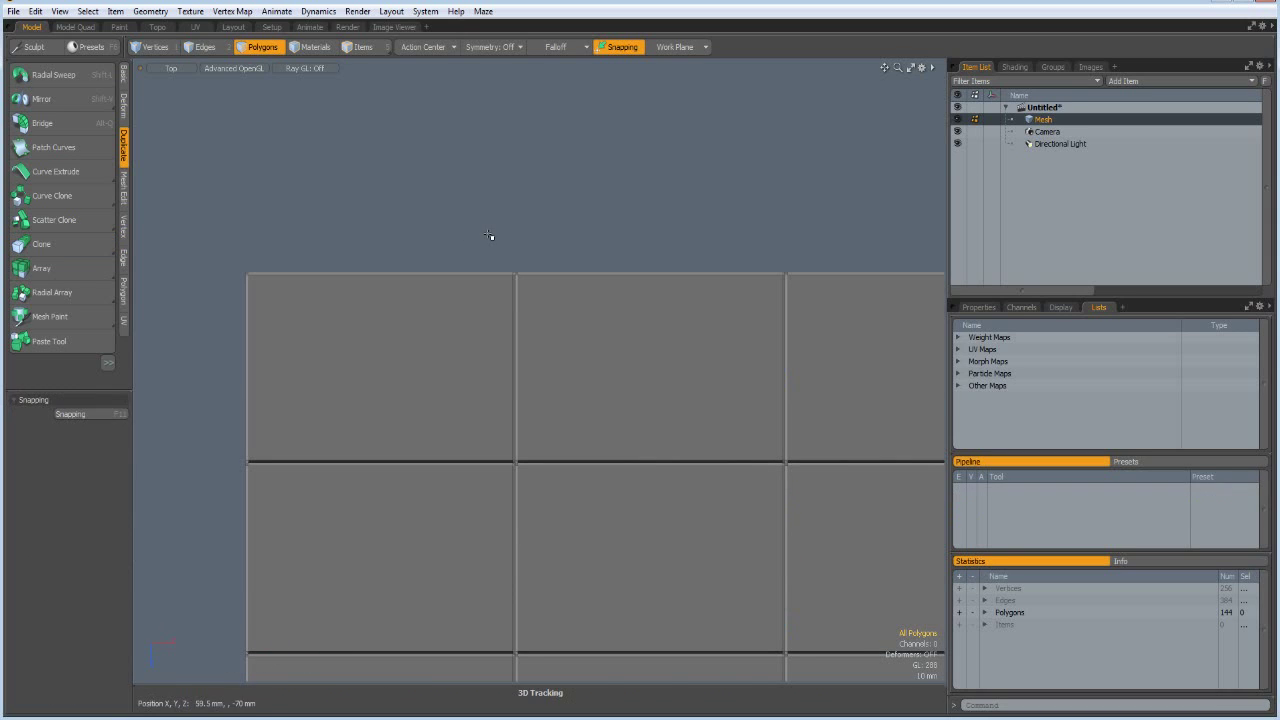
# - Merge the coincident vertices of the tile grid using the Automatic range
pyautogui.scroll(-4, 513, 217)
pyautogui.keyDown('alt'); pyautogui.keyDown('shift'); pyautogui.moveTo(513, 217); pyautogui.dragTo(430, 200); pyautogui.keyUp('shift'); pyautogui.keyUp('alt')
pyautogui.click(124, 230)
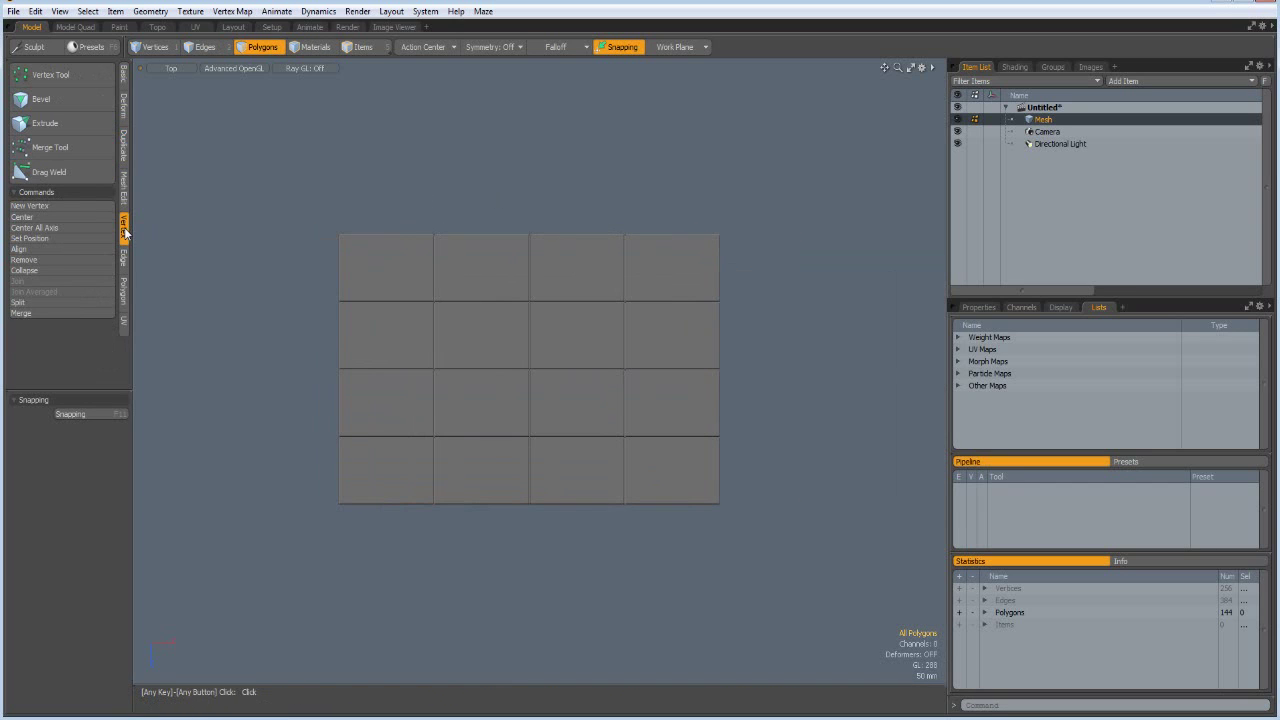
pyautogui.click(30, 313)
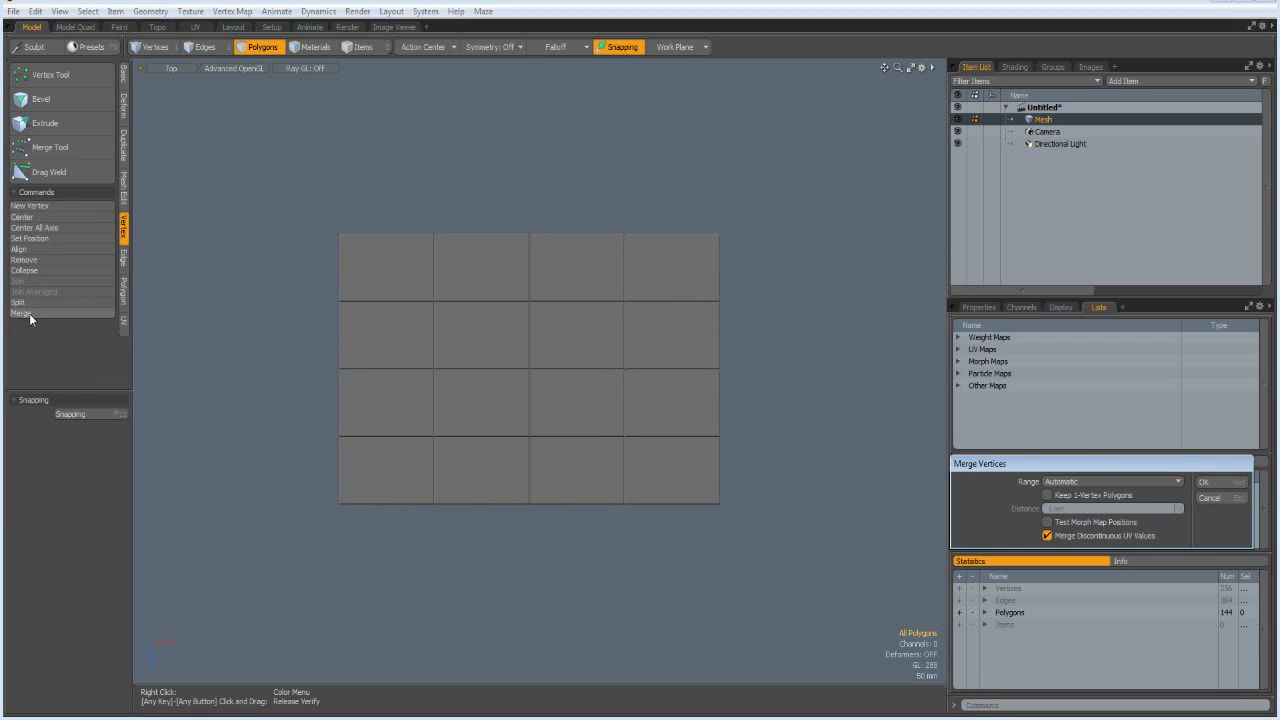
pyautogui.press('Return')
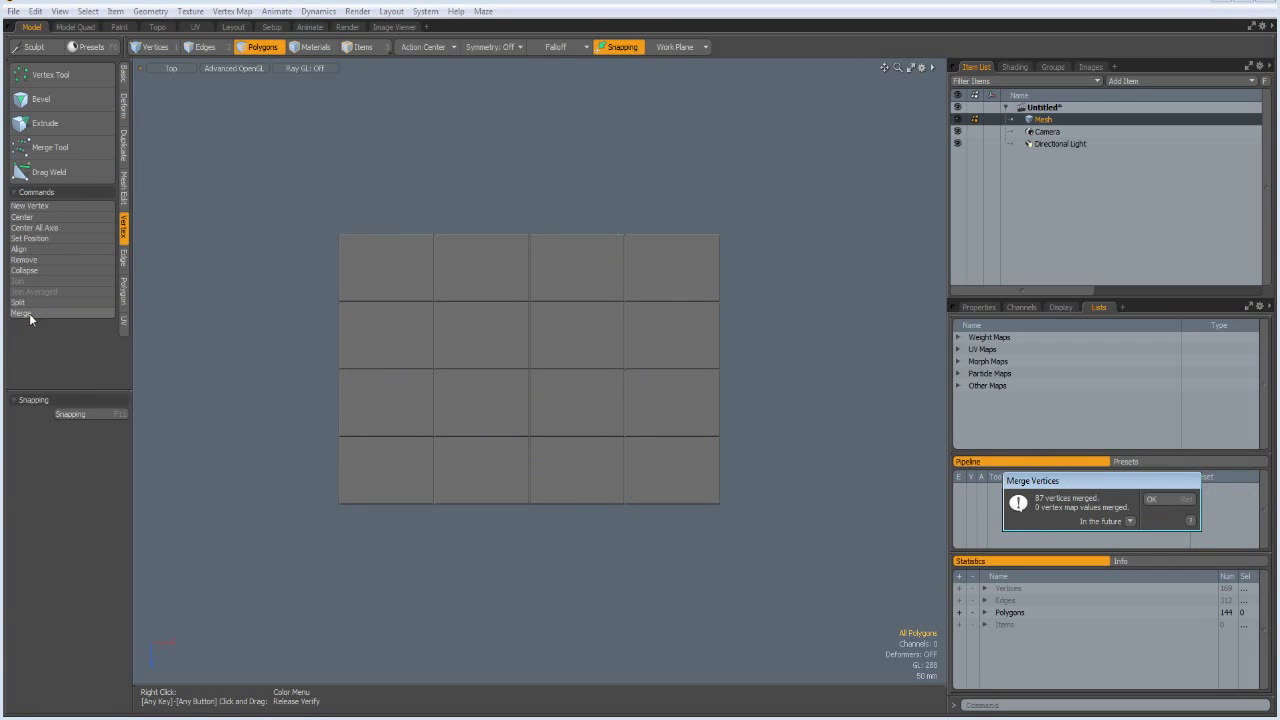
pyautogui.press('Return')
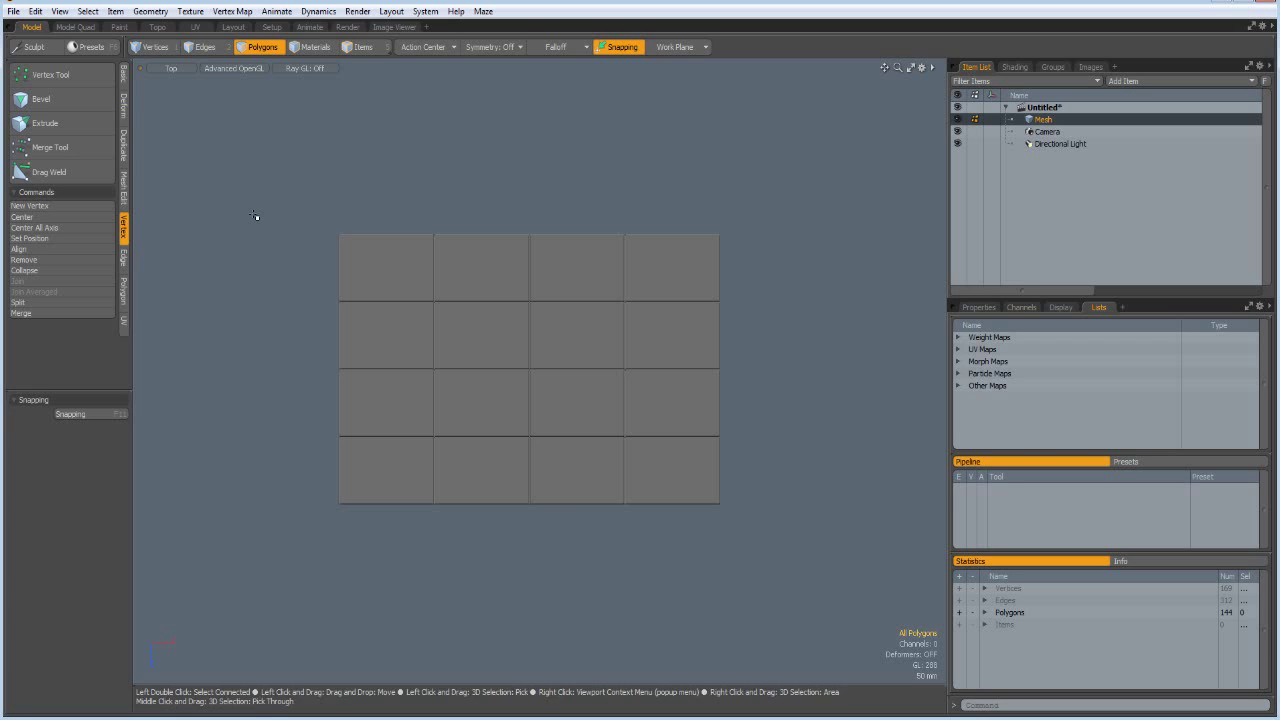
# - Select the edges around all four outer sides of the tile grid and set their vertex Y position to 0 mm
pyautogui.press('2')
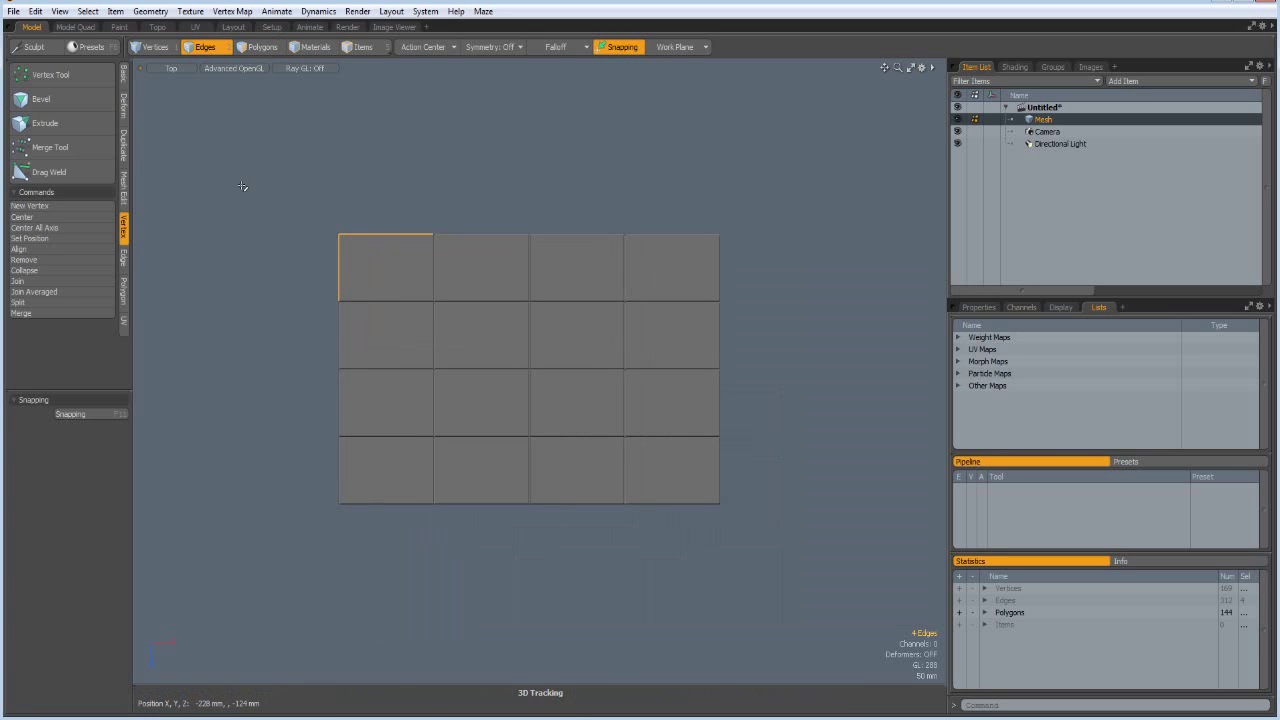
pyautogui.moveTo(240, 184); pyautogui.dragTo(364, 610)
pyautogui.keyDown('shift'); pyautogui.moveTo(298, 138); pyautogui.dragTo(737, 257); pyautogui.keyUp('shift')
pyautogui.keyDown('shift'); pyautogui.moveTo(687, 168); pyautogui.dragTo(767, 590); pyautogui.keyUp('shift')
pyautogui.keyDown('shift'); pyautogui.moveTo(288, 476); pyautogui.dragTo(814, 558); pyautogui.keyUp('shift')
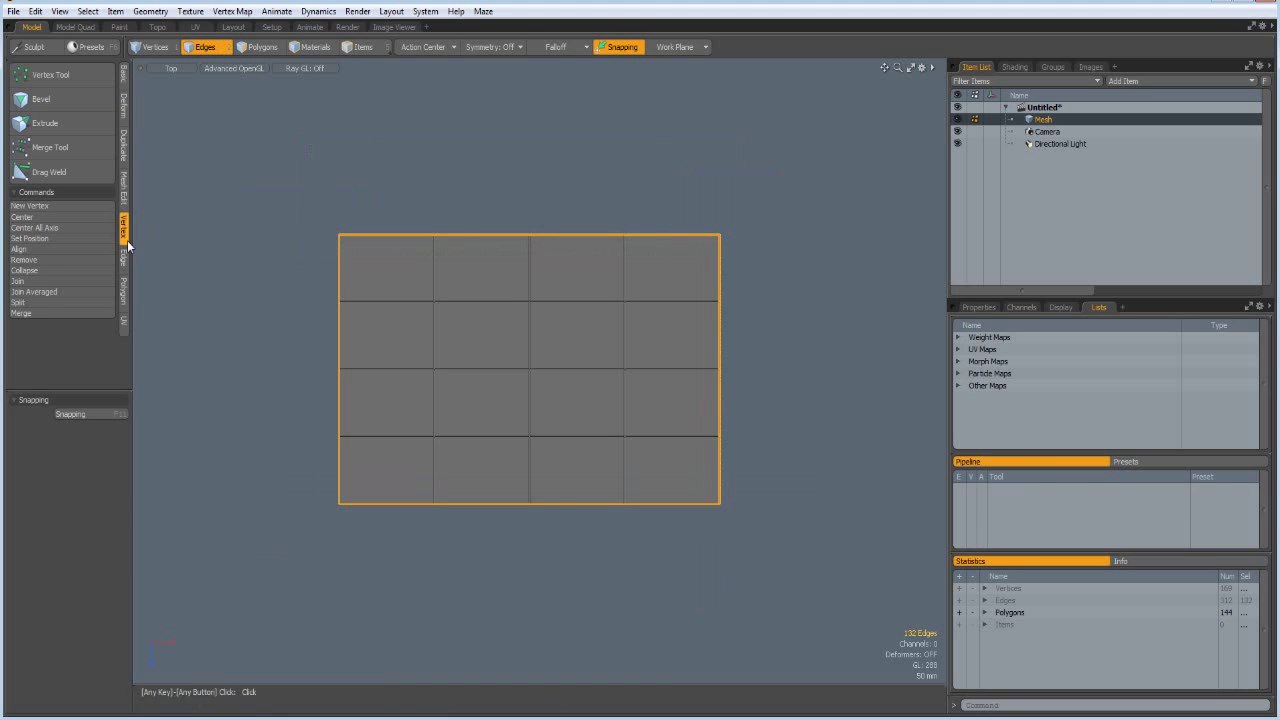
pyautogui.click(45, 239)
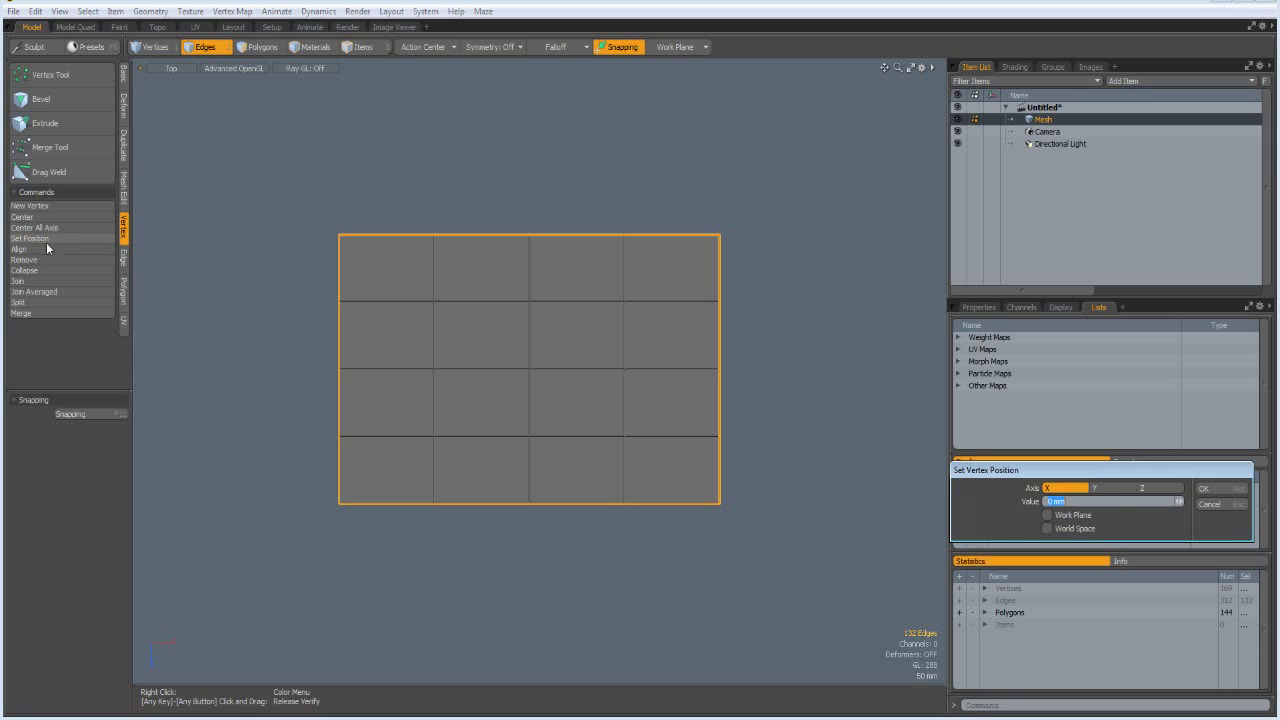
pyautogui.click(1208, 488)
pyautogui.press('3')
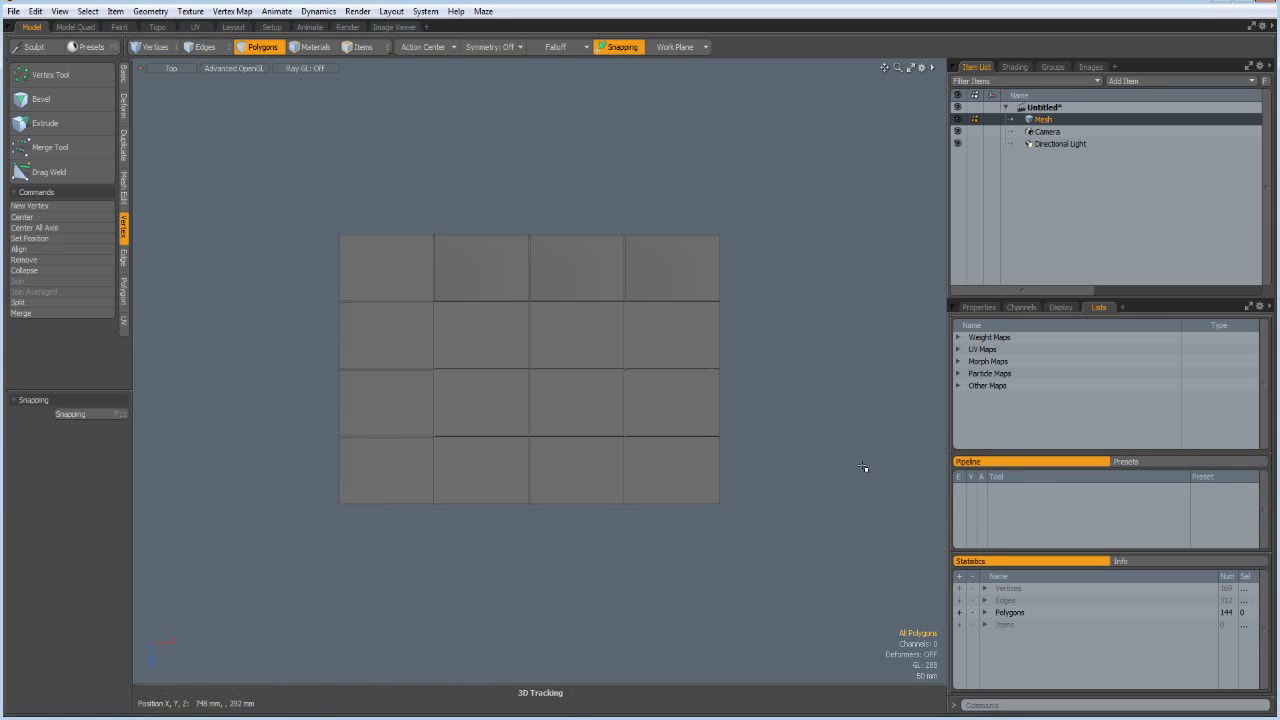
# - With subdivision smoothing temporarily enabled, delete the four edge loops just inside the grid's outer border
pyautogui.press('Tab')
pyautogui.scroll(3, 716, 409)
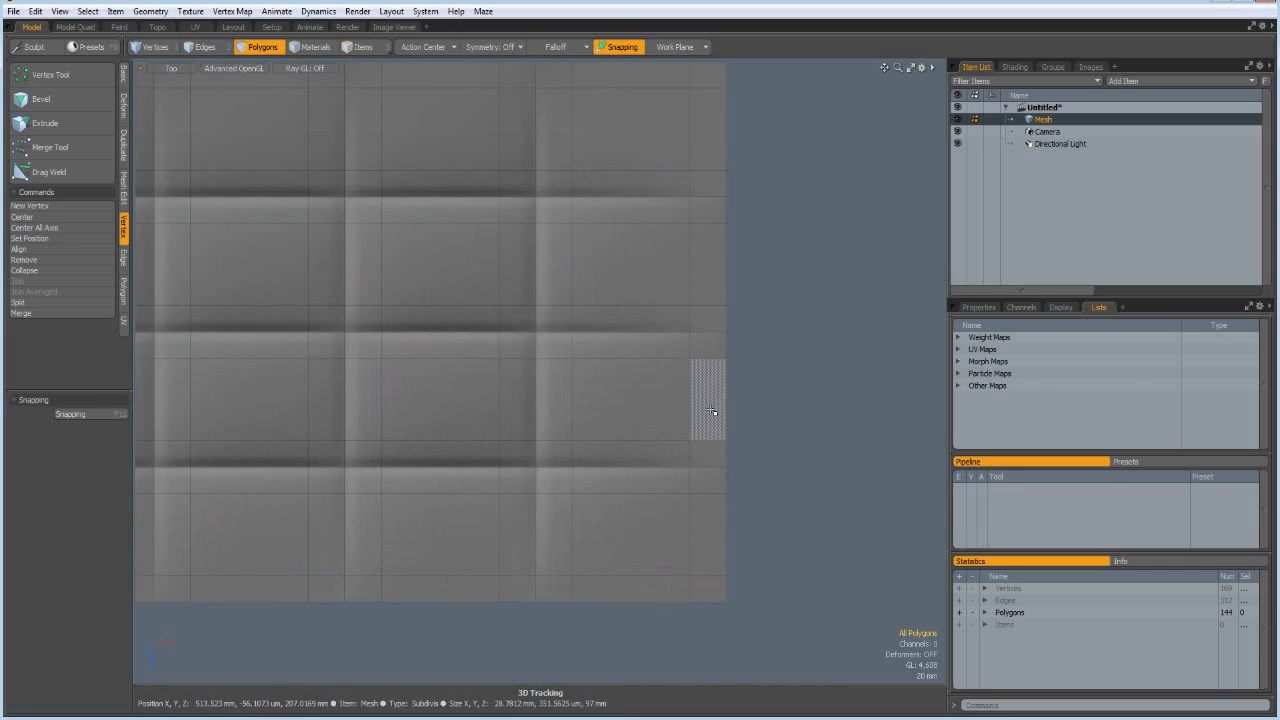
pyautogui.scroll(-4, 709, 414)
pyautogui.press('2')
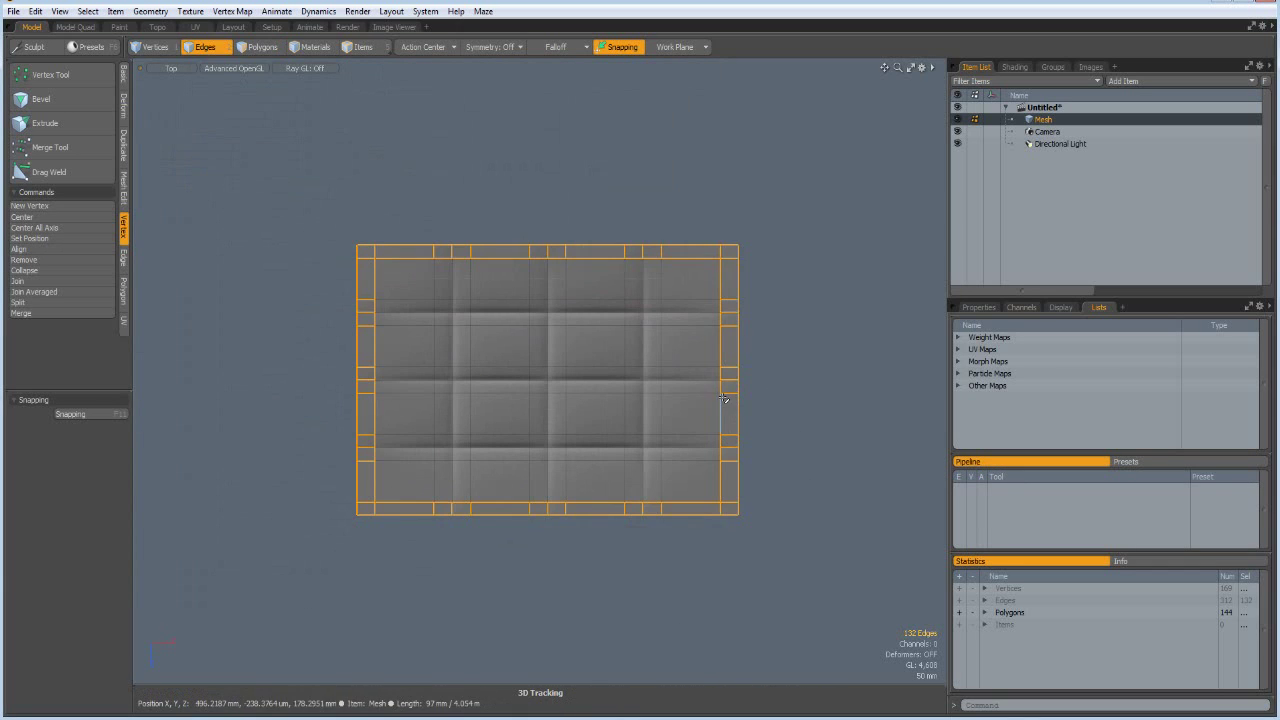
pyautogui.doubleClick(723, 416)
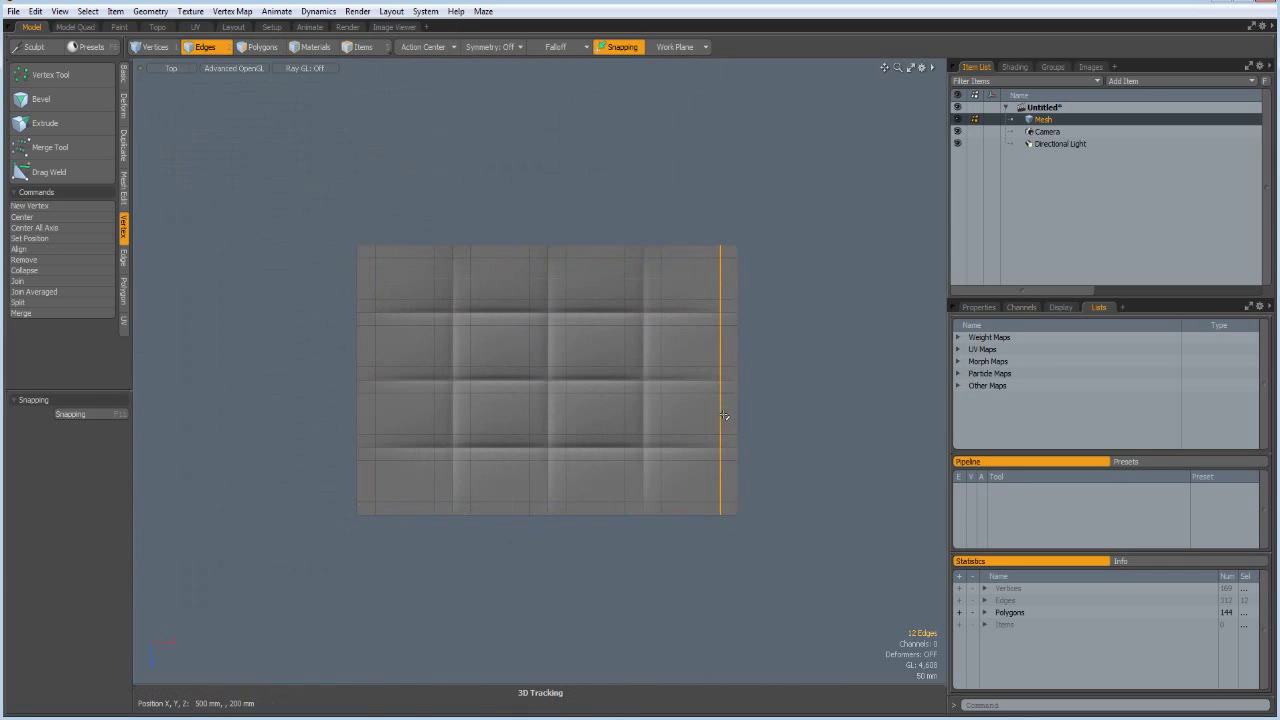
pyautogui.keyDown('shift'); pyautogui.doubleClick(690, 503); pyautogui.keyUp('shift')
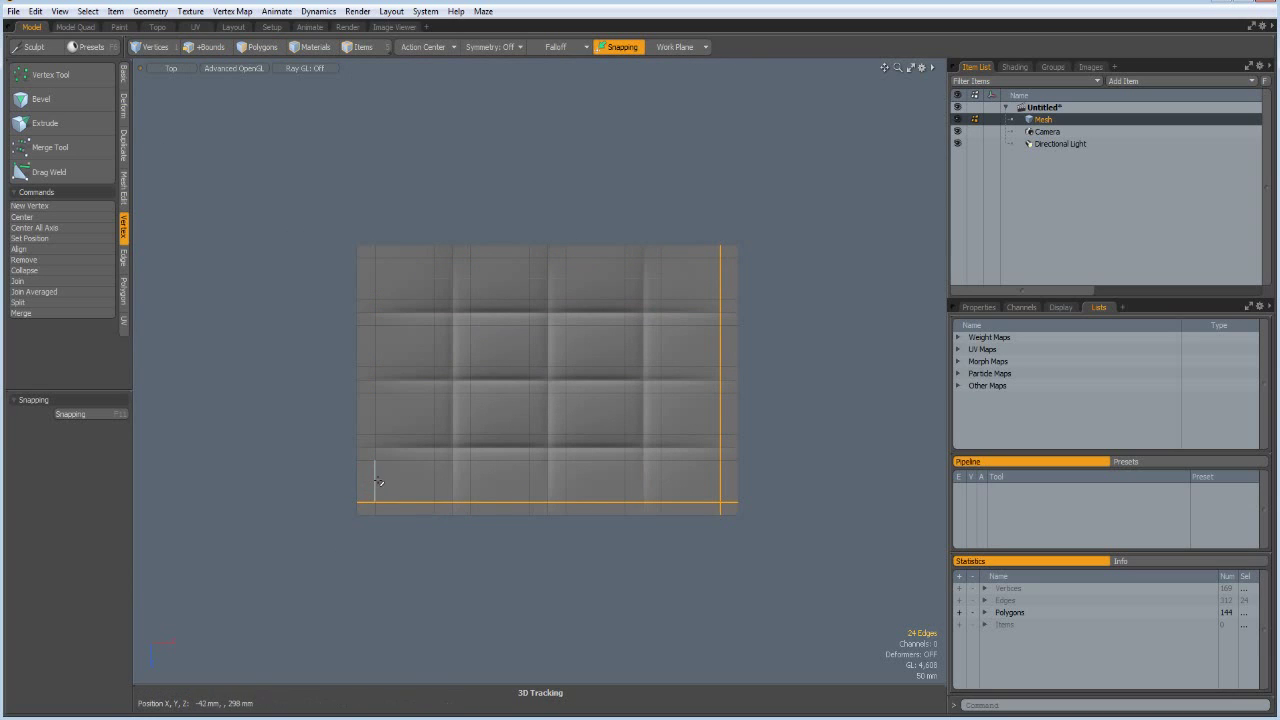
pyautogui.keyDown('shift'); pyautogui.doubleClick(375, 466); pyautogui.keyUp('shift')
pyautogui.keyDown('shift'); pyautogui.doubleClick(397, 259); pyautogui.keyUp('shift')
pyautogui.press('Delete')
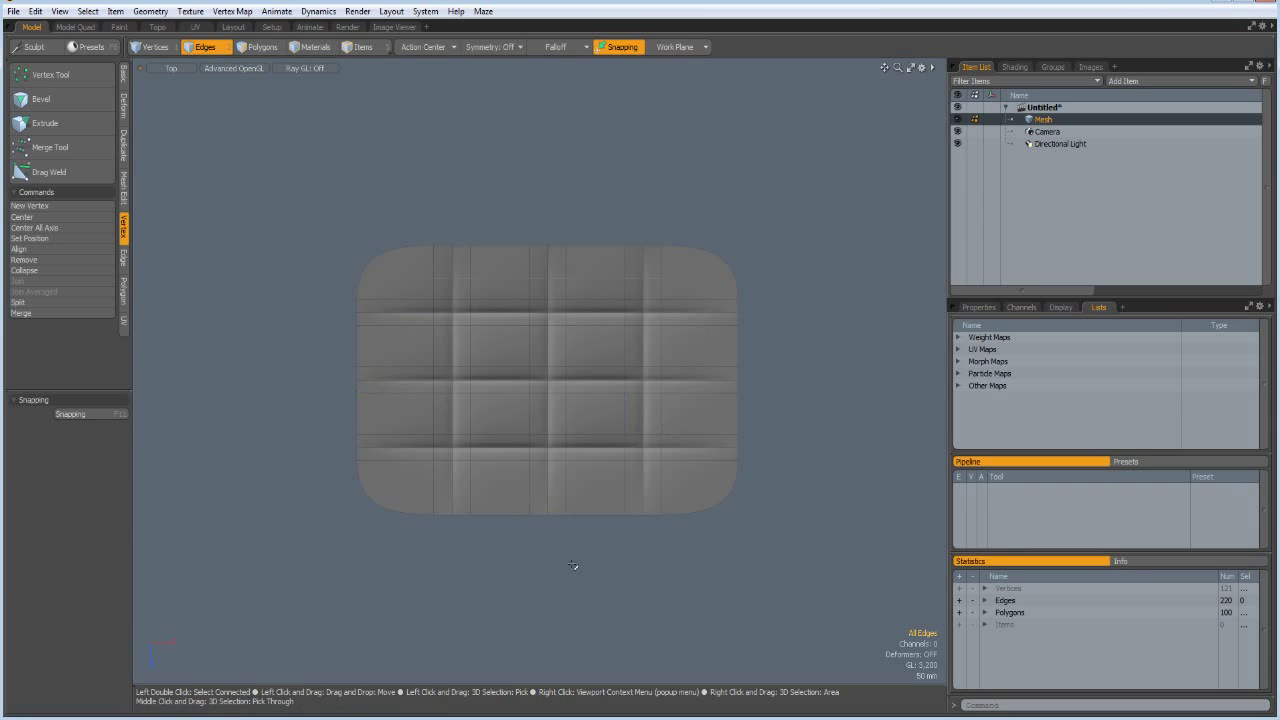
pyautogui.press('Tab')
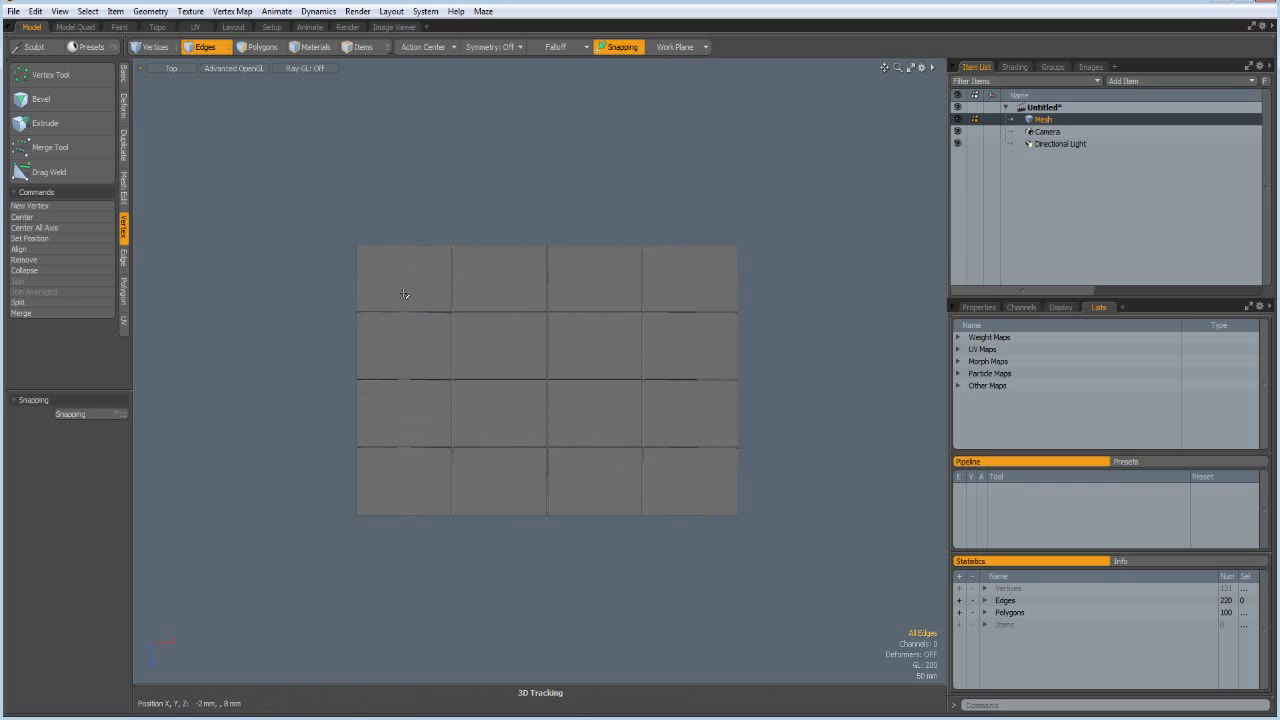
# - Loop slice all tiles vertically in Uniform mode with four evenly spaced slices per tile
pyautogui.moveTo(404, 294)
pyautogui.mouseDown()
pyautogui.moveTo(512, 288)
pyautogui.moveTo(505, 330)
pyautogui.moveTo(697, 339)
pyautogui.mouseUp()
pyautogui.hotkey('alt', 'c')
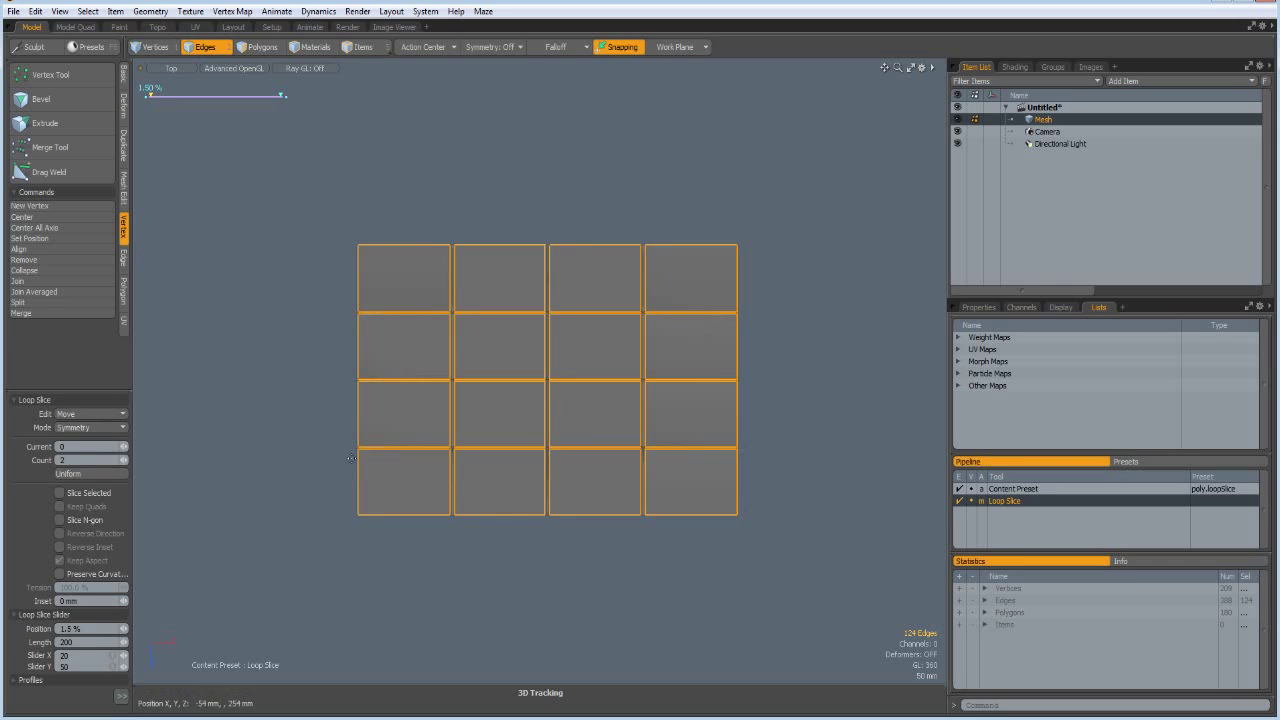
pyautogui.click(92, 427)
pyautogui.click(90, 416)
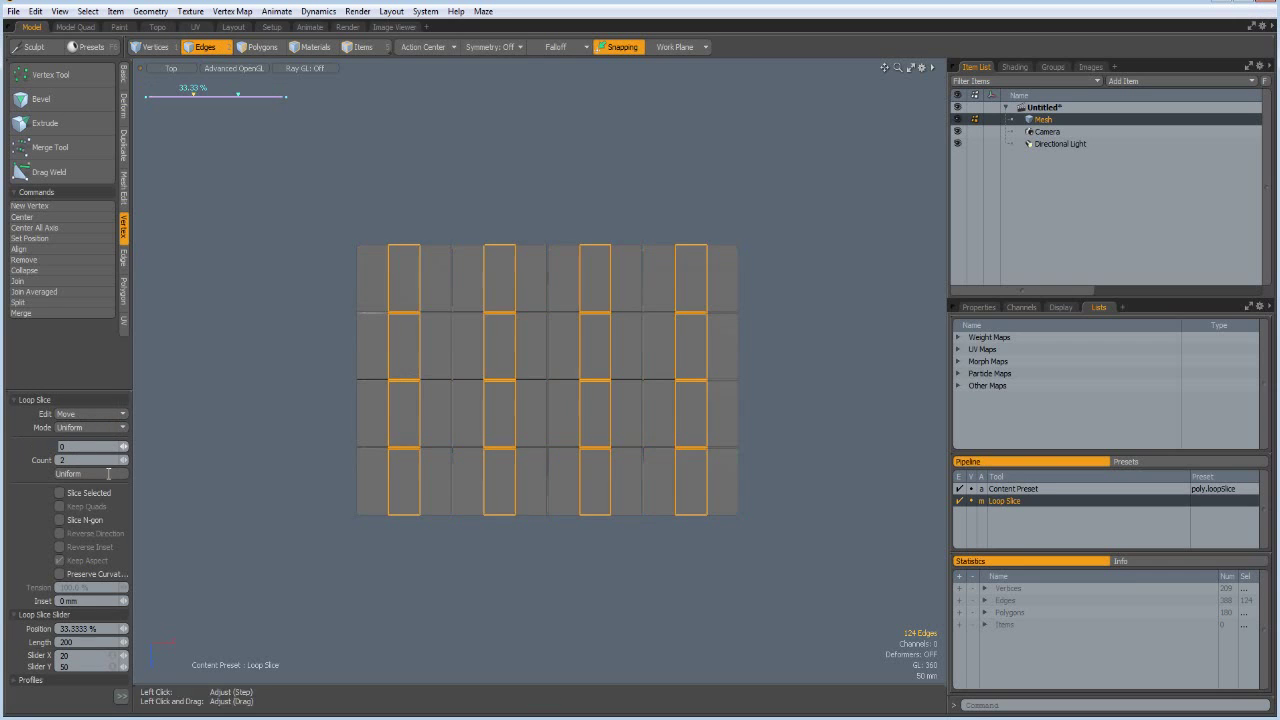
pyautogui.click(124, 459)
pyautogui.press('space')
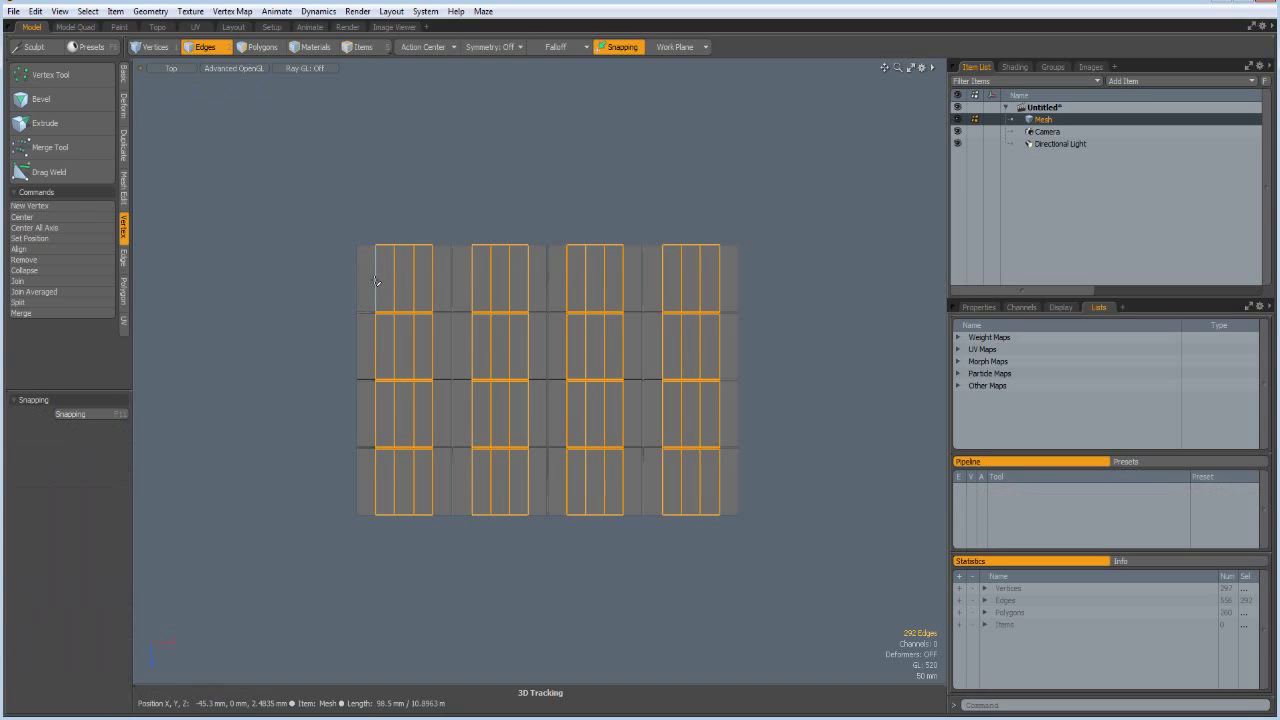
# - Select inner vertical edges in each tile row and loop slice them horizontally with four uniform slices per tile
pyautogui.click(375, 282)
pyautogui.keyDown('shift'); pyautogui.click(413, 288); pyautogui.keyUp('shift')
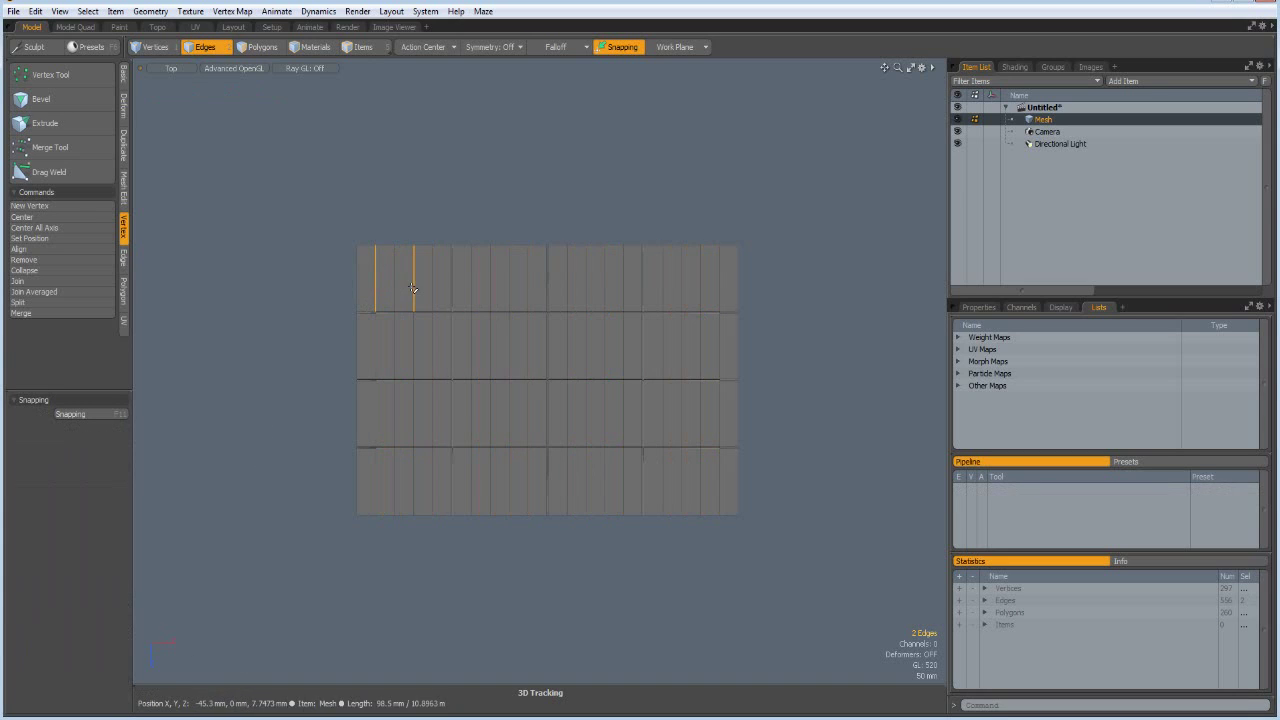
pyautogui.keyDown('shift'); pyautogui.click(395, 354); pyautogui.keyUp('shift')
pyautogui.keyDown('shift'); pyautogui.moveTo(376, 418); pyautogui.dragTo(408, 422); pyautogui.keyUp('shift')
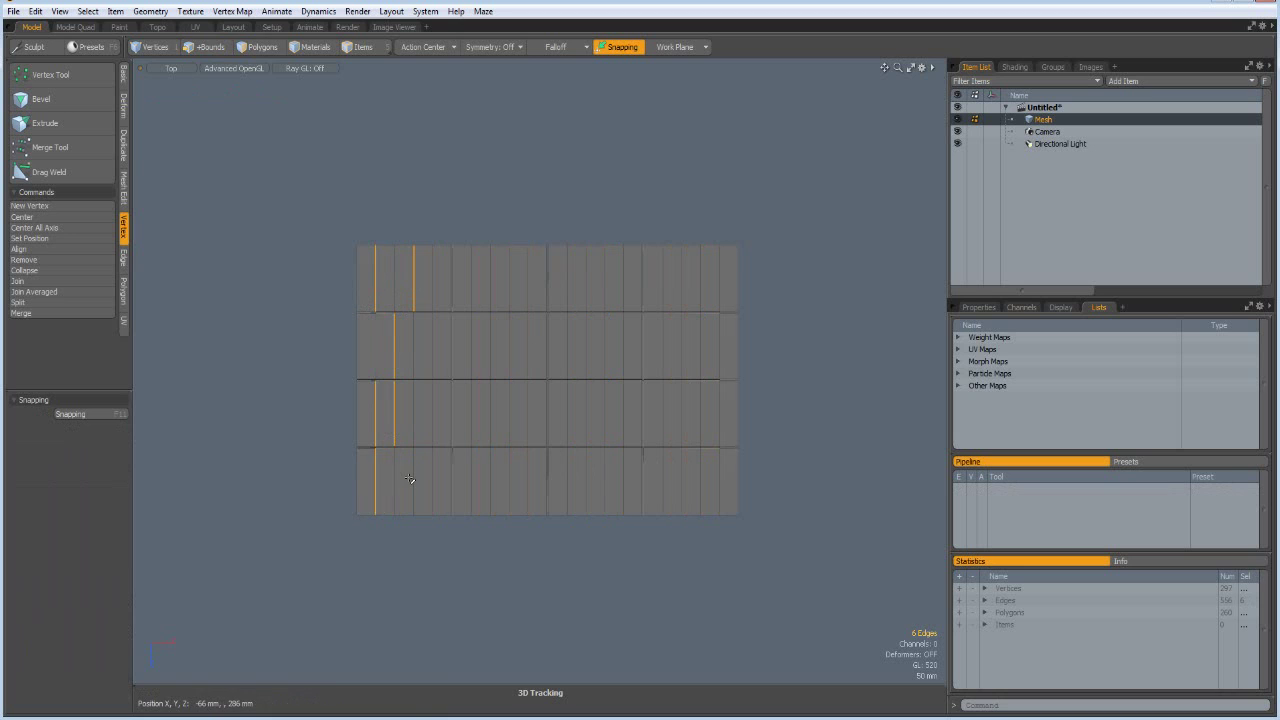
pyautogui.hotkey('alt', 'c')
pyautogui.click(278, 375)
pyautogui.press('q')
pyautogui.click(277, 376)
# - Select the centre polygon of each of the 16 tiles and expand the selection by one ring of polygons
pyautogui.scroll(4, 491, 463)
pyautogui.scroll(-2, 523, 451)
pyautogui.press('3')
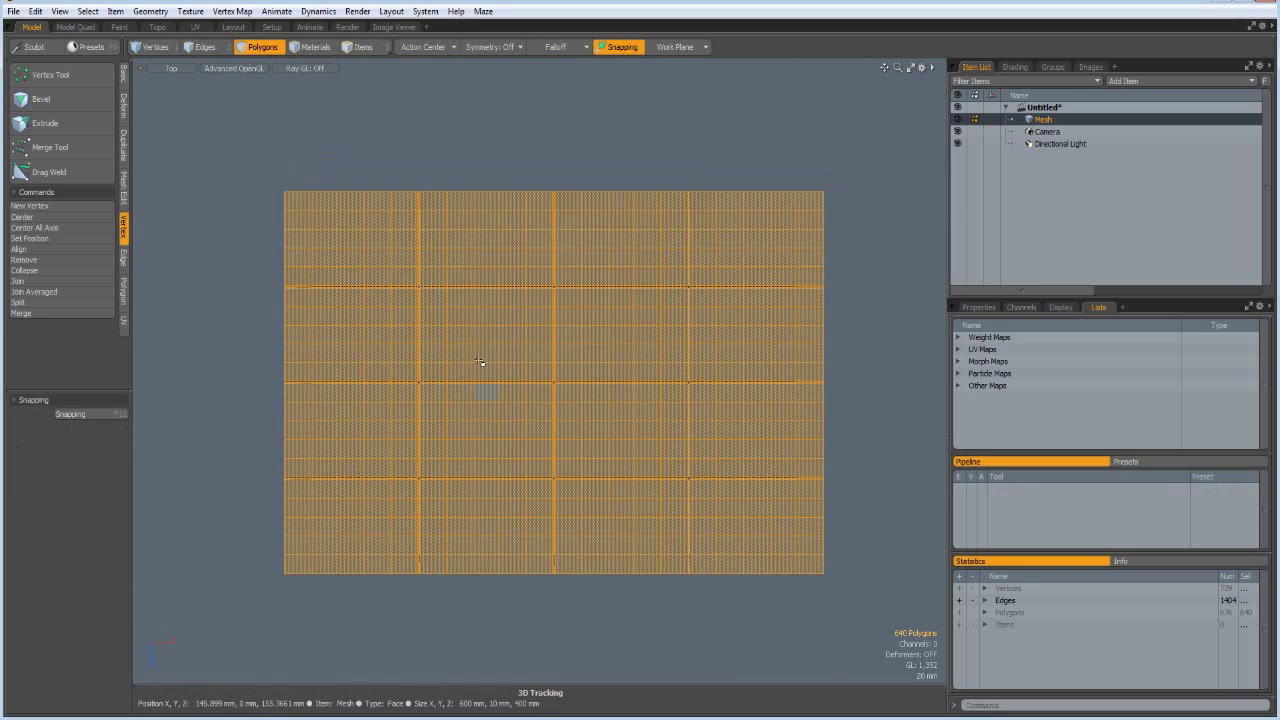
pyautogui.click(351, 238)
pyautogui.keyDown('shift'); pyautogui.click(486, 238); pyautogui.keyUp('shift')
pyautogui.keyDown('shift'); pyautogui.click(621, 238); pyautogui.keyUp('shift')
pyautogui.keyDown('shift'); pyautogui.click(756, 238); pyautogui.keyUp('shift')
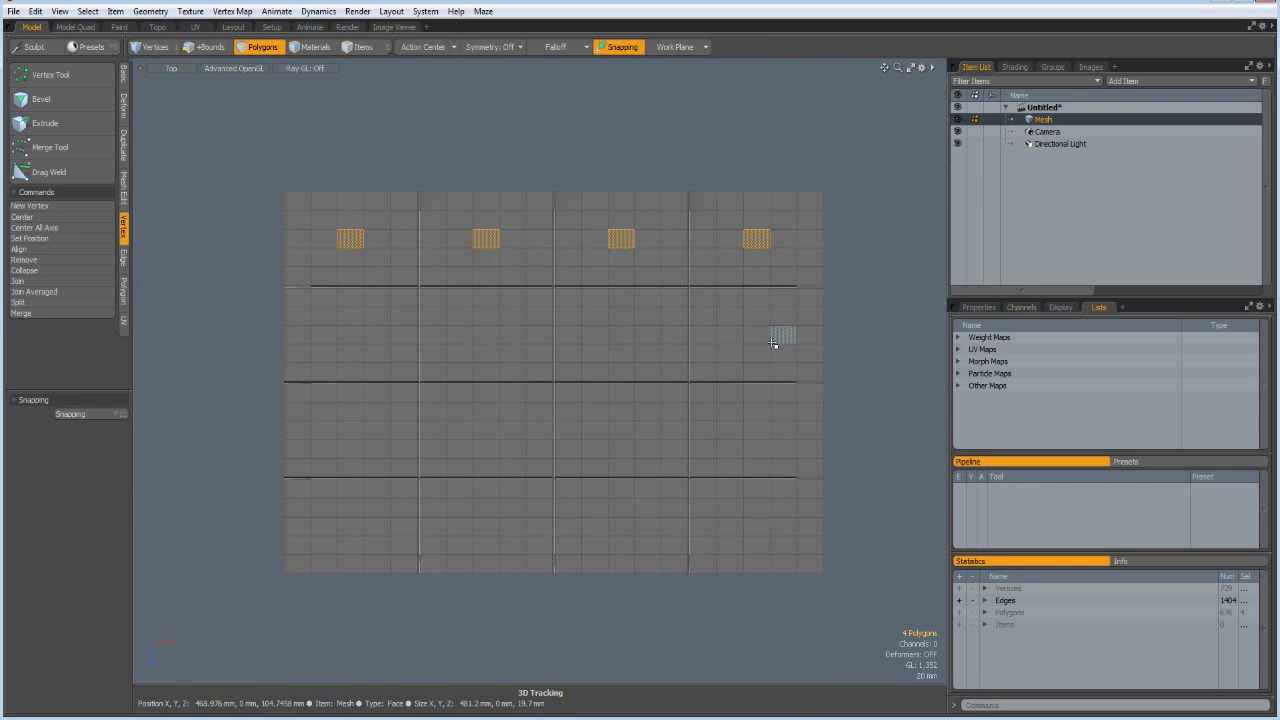
pyautogui.keyDown('shift'); pyautogui.click(756, 335); pyautogui.keyUp('shift')
pyautogui.keyDown('shift'); pyautogui.click(621, 335); pyautogui.keyUp('shift')
pyautogui.keyDown('shift'); pyautogui.click(486, 335); pyautogui.keyUp('shift')
pyautogui.keyDown('shift'); pyautogui.click(351, 335); pyautogui.keyUp('shift')
pyautogui.keyDown('shift'); pyautogui.click(351, 430); pyautogui.keyUp('shift')
pyautogui.keyDown('shift'); pyautogui.click(486, 430); pyautogui.keyUp('shift')
pyautogui.keyDown('shift'); pyautogui.click(621, 430); pyautogui.keyUp('shift')
pyautogui.keyDown('shift'); pyautogui.click(756, 526); pyautogui.keyUp('shift')
pyautogui.keyDown('shift'); pyautogui.click(621, 526); pyautogui.keyUp('shift')
pyautogui.keyDown('shift'); pyautogui.click(486, 526); pyautogui.keyUp('shift')
pyautogui.keyDown('shift'); pyautogui.click(351, 526); pyautogui.keyUp('shift')
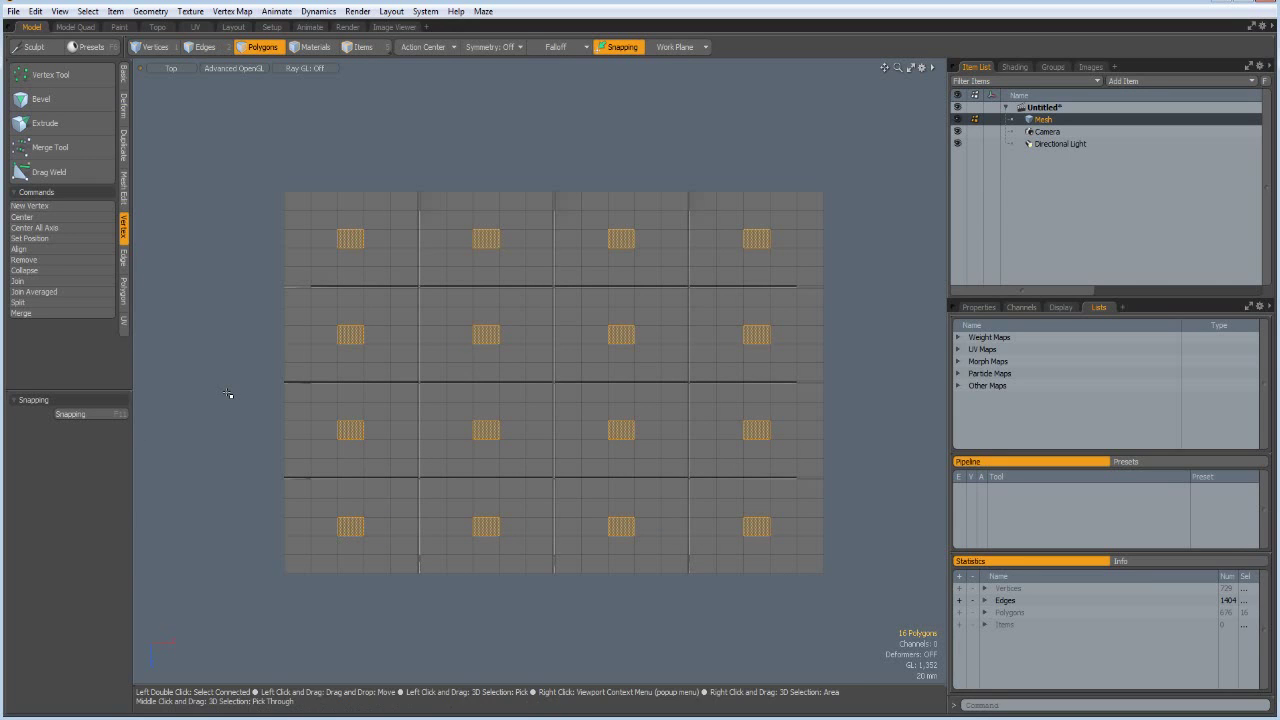
pyautogui.hotkey('shift', 'Up')
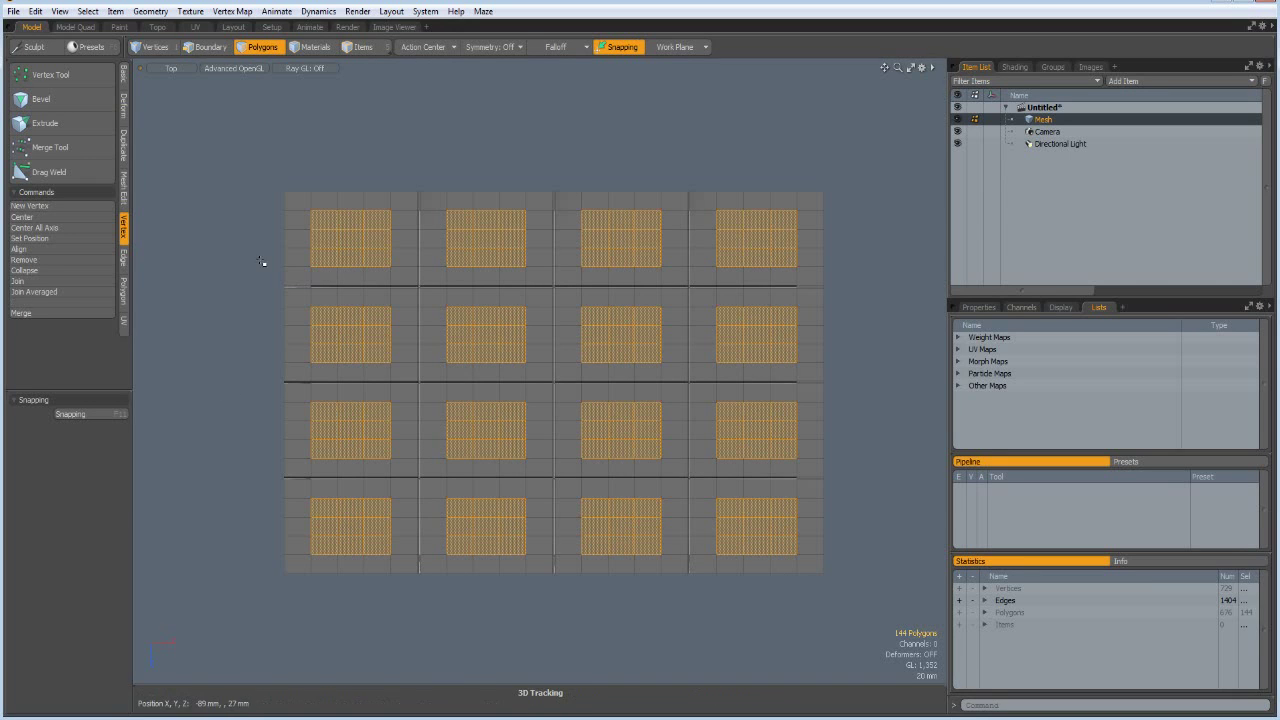
# - In the perspective view, move the selected polygon blocks 10 mm up in Y
pyautogui.hotkey('ctrl', 'space')
pyautogui.click(295, 231)
pyautogui.keyDown('alt'); pyautogui.moveTo(464, 406); pyautogui.dragTo(473, 412); pyautogui.keyUp('alt')
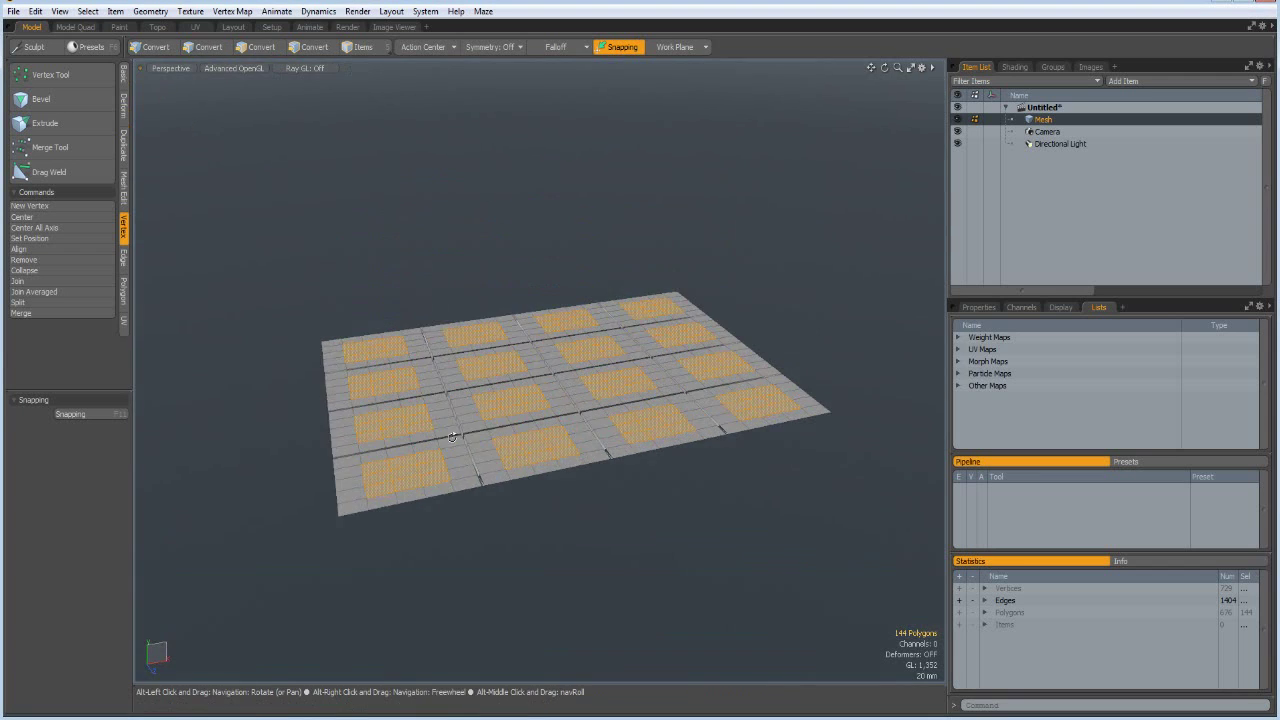
pyautogui.scroll(3, 474, 413)
pyautogui.press('w')
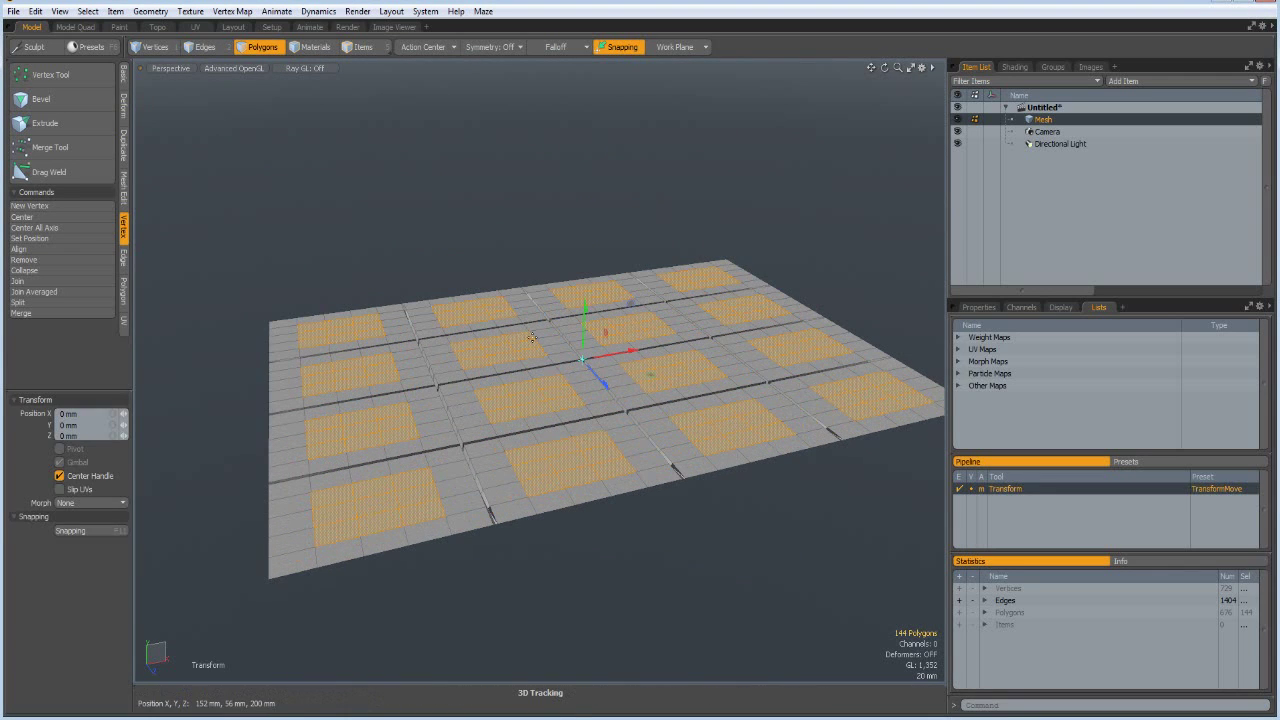
pyautogui.moveTo(585, 310); pyautogui.dragTo(585, 300)
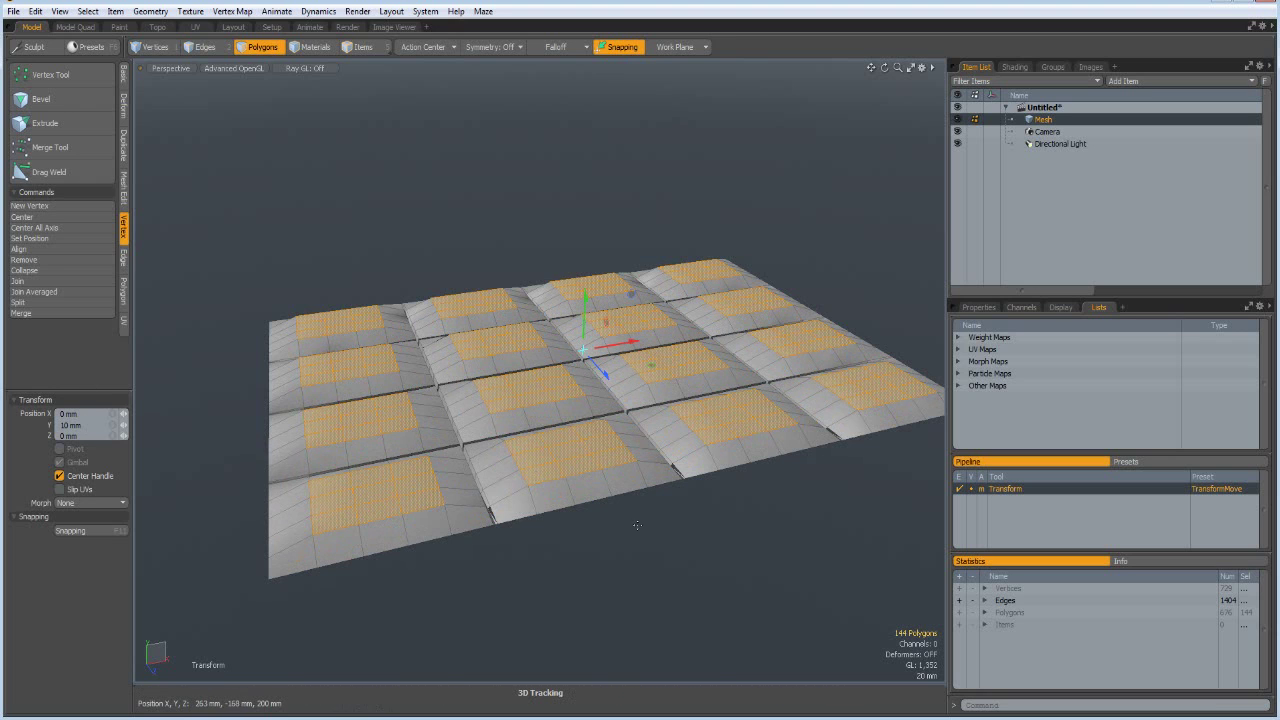
# - Shrink the selection to the 16 centre polygons, move them 5 mm up in Y and clear the selection
pyautogui.press('shift')
pyautogui.hotkey('shift', 'Down')
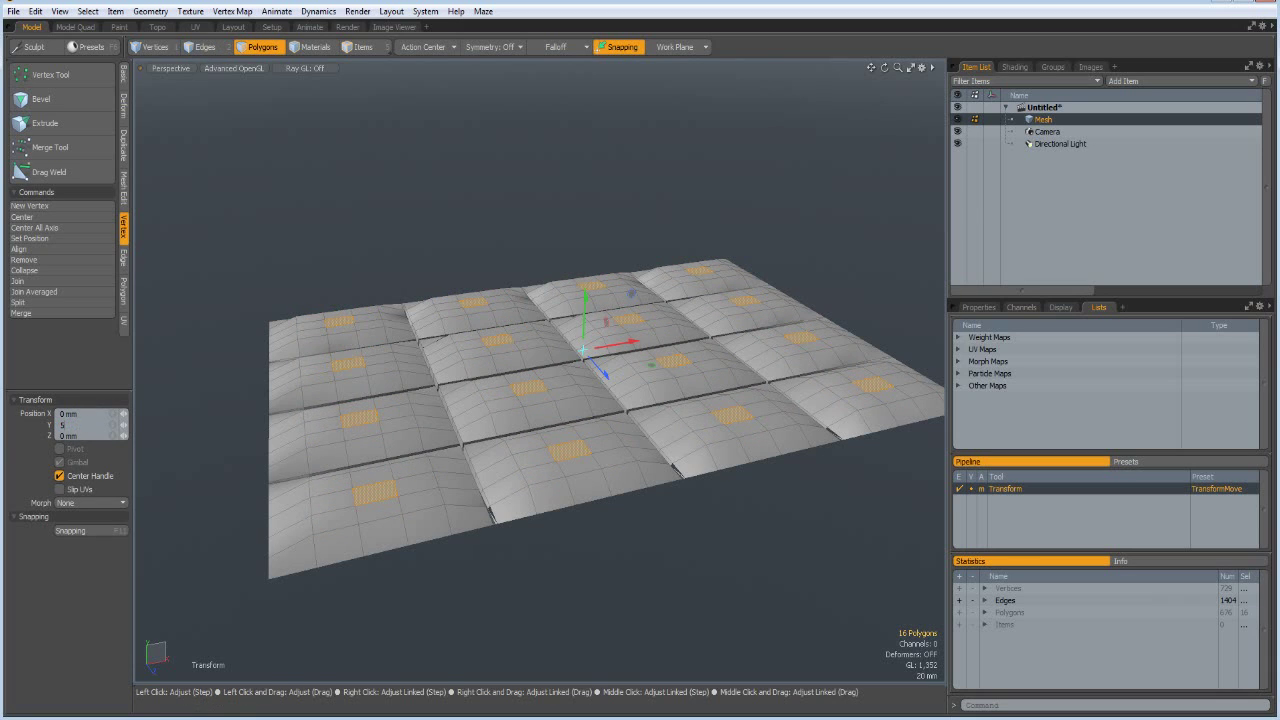
pyautogui.press('space')
pyautogui.click(637, 580)
pyautogui.keyDown('alt'); pyautogui.moveTo(637, 580); pyautogui.dragTo(648, 622); pyautogui.keyUp('alt')
# - Delete the first, second, third and fourth inner edge loop from the corresponding tile row, and likewise from each tile column, in the top view
pyautogui.press('KP_1')
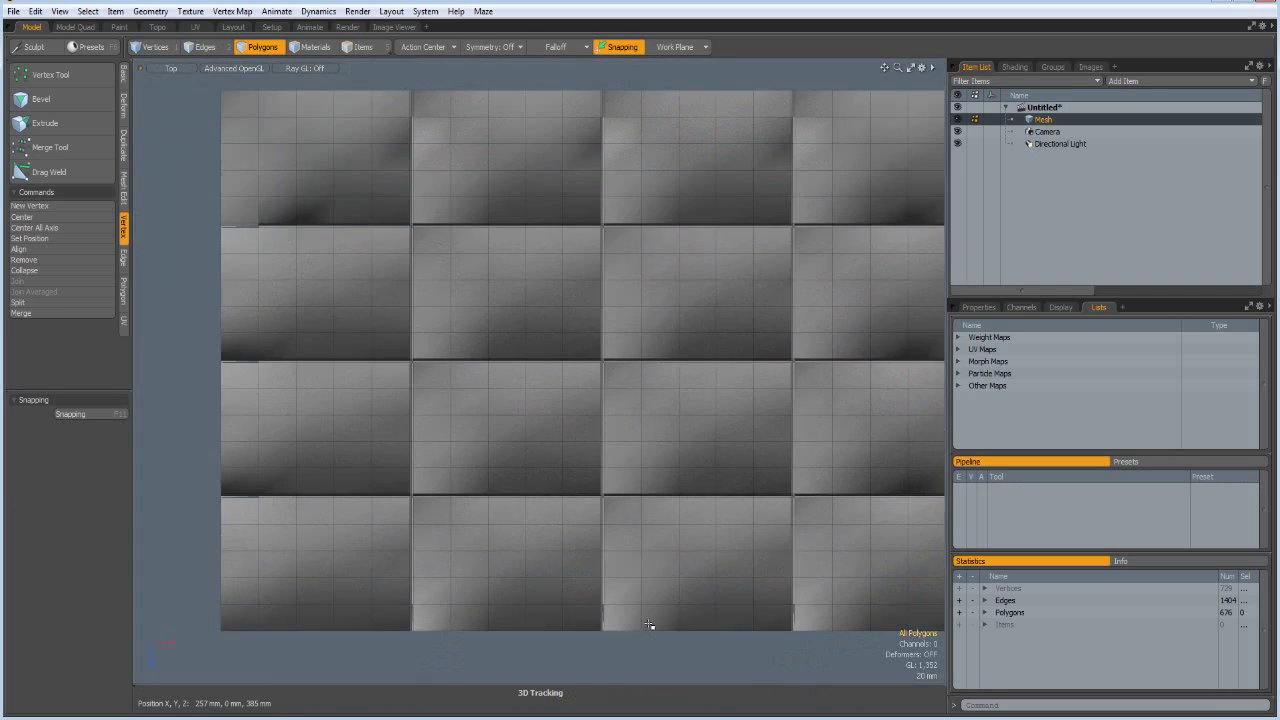
pyautogui.scroll(-2, 663, 573)
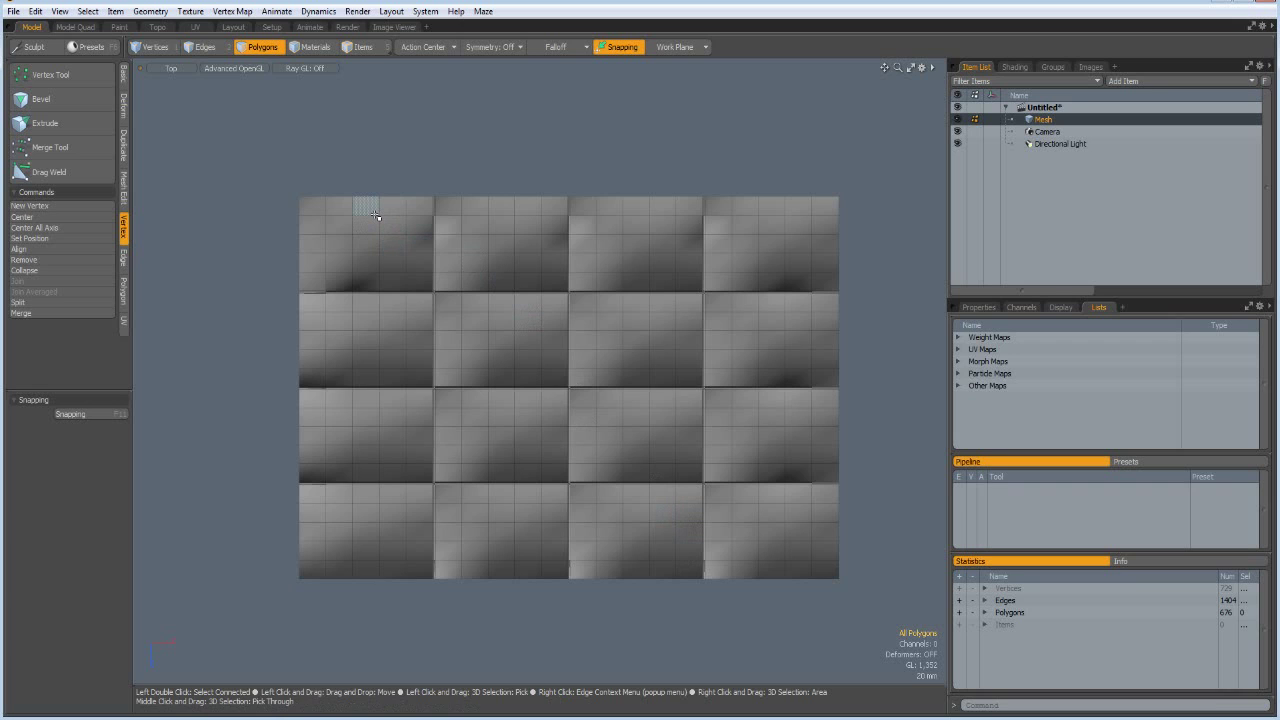
pyautogui.press('2')
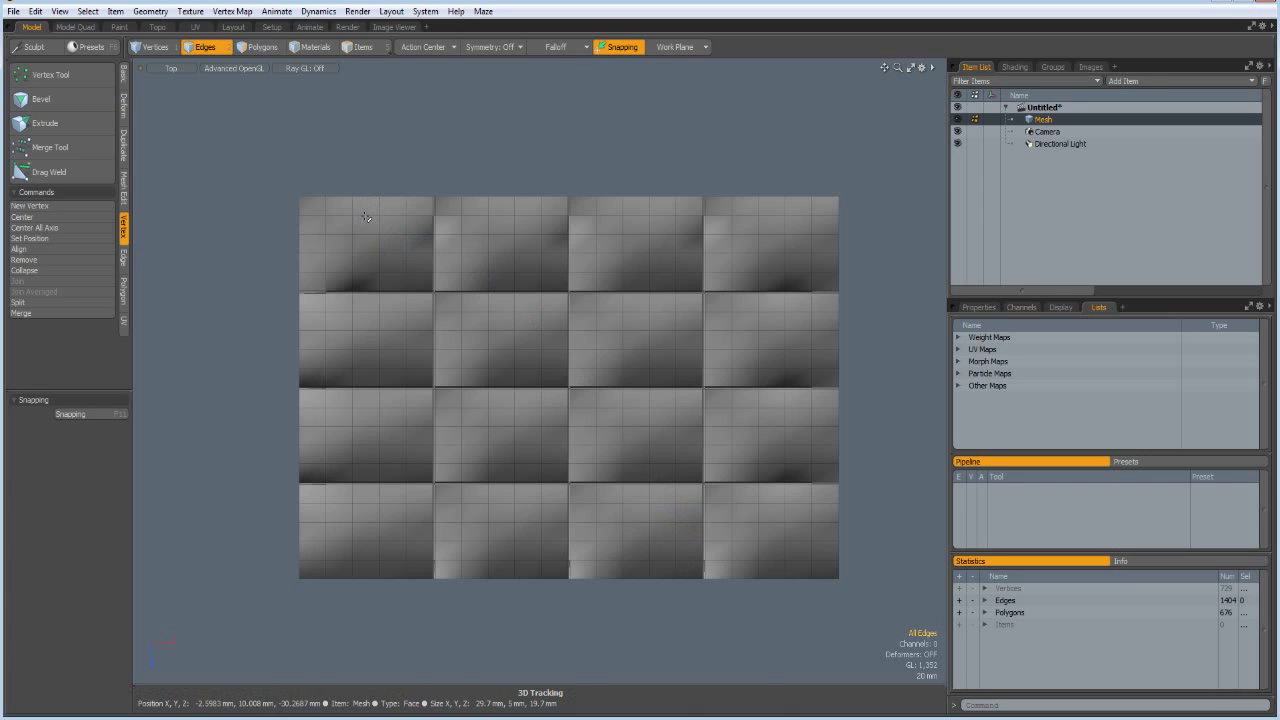
pyautogui.doubleClick(368, 214)
pyautogui.keyDown('shift'); pyautogui.doubleClick(366, 330); pyautogui.keyUp('shift')
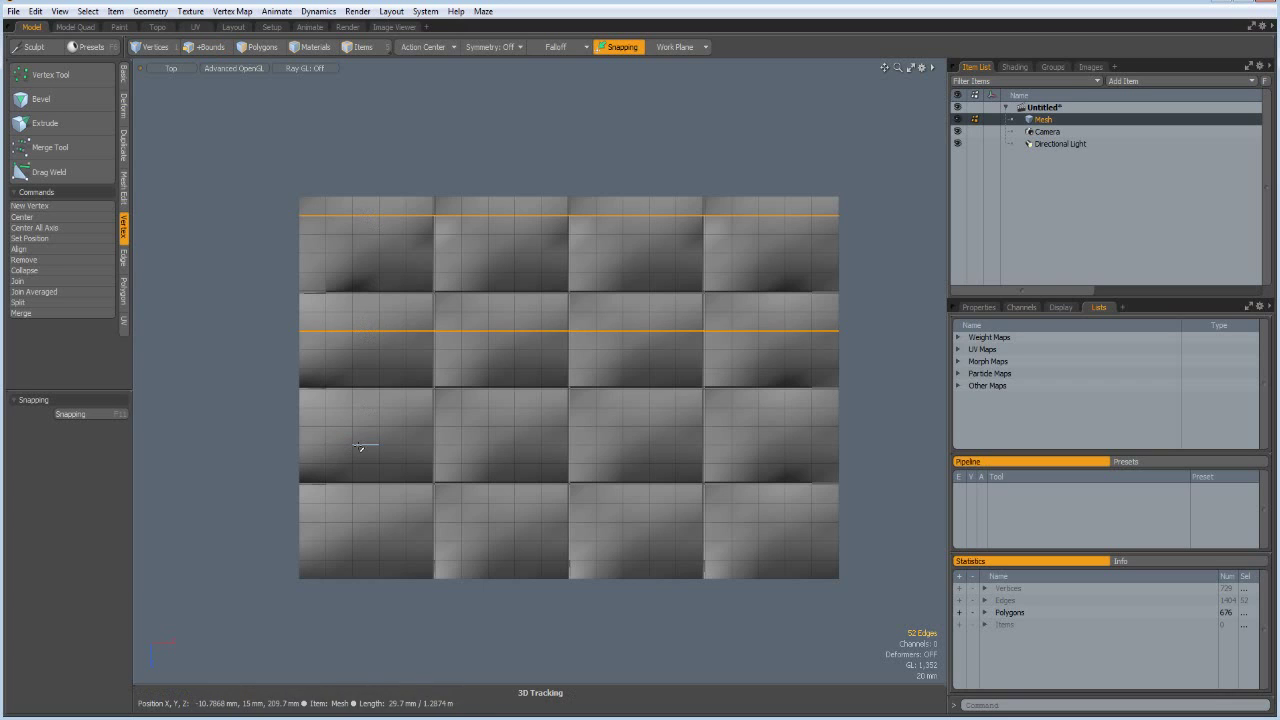
pyautogui.keyDown('shift'); pyautogui.doubleClick(360, 445); pyautogui.keyUp('shift')
pyautogui.keyDown('shift'); pyautogui.doubleClick(366, 560); pyautogui.keyUp('shift')
pyautogui.keyDown('shift'); pyautogui.doubleClick(326, 550); pyautogui.keyUp('shift')
pyautogui.keyDown('shift'); pyautogui.doubleClick(488, 413); pyautogui.keyUp('shift')
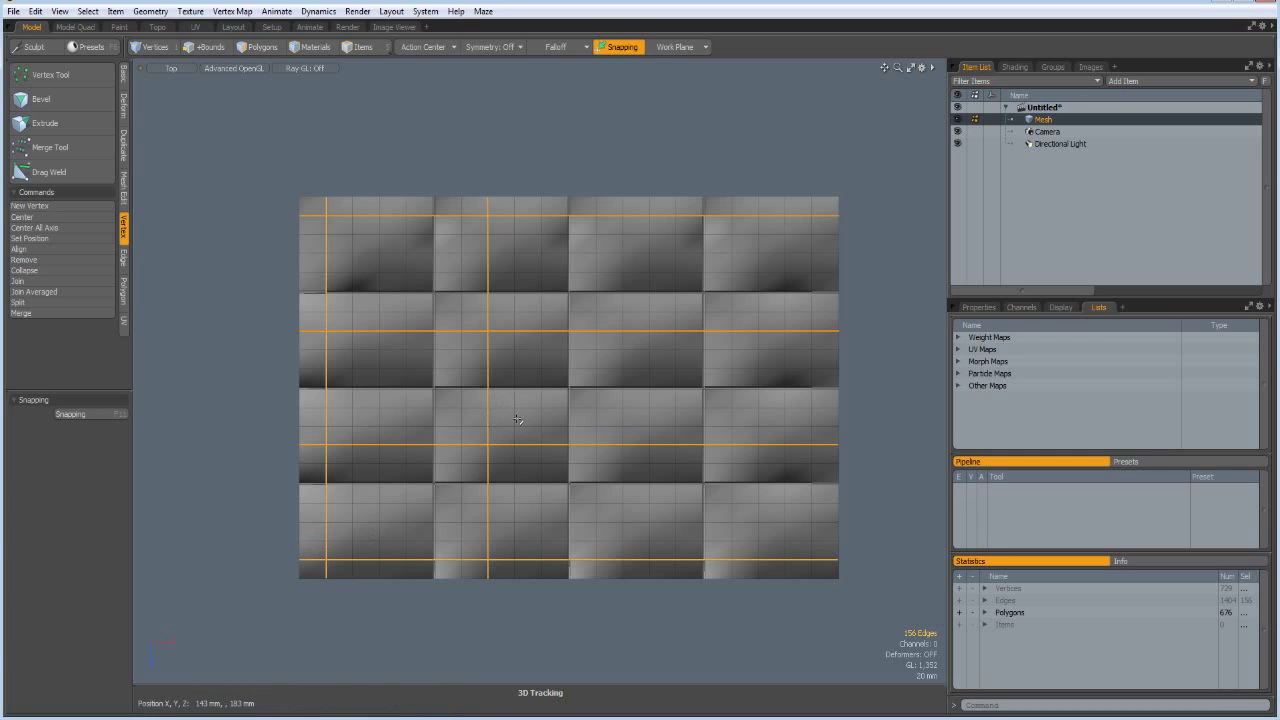
pyautogui.keyDown('shift'); pyautogui.doubleClick(650, 420); pyautogui.keyUp('shift')
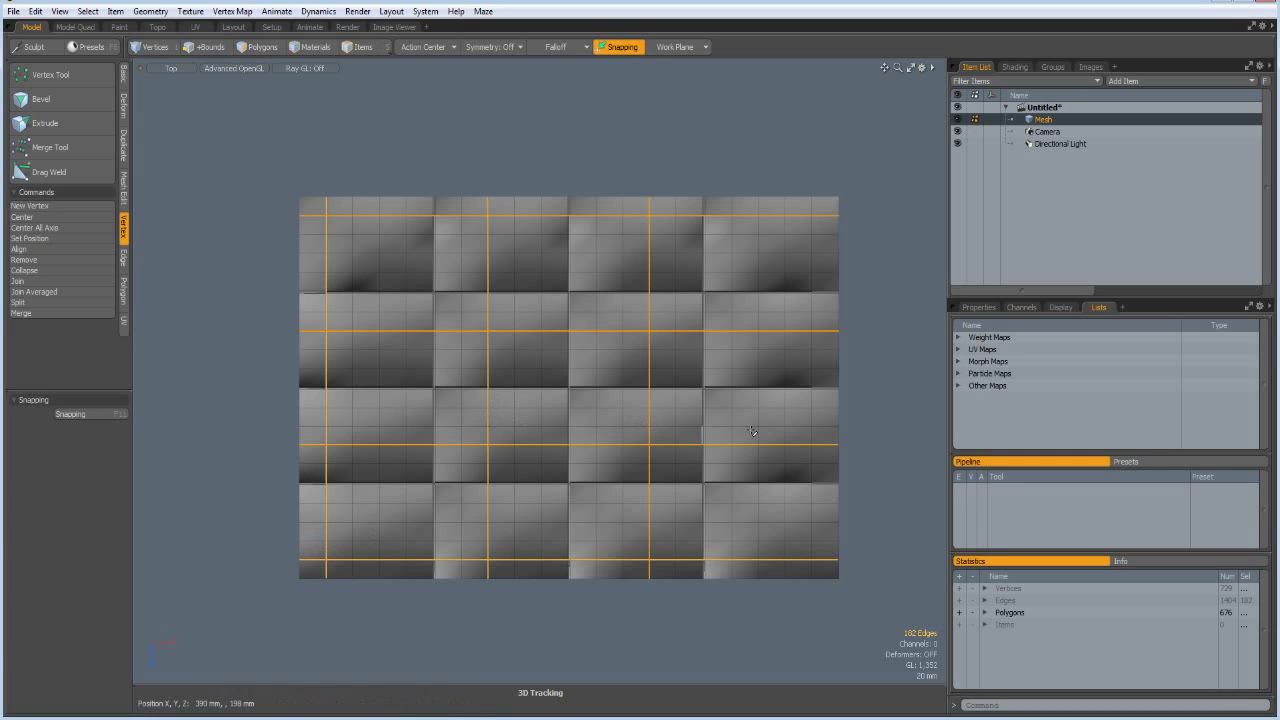
pyautogui.keyDown('shift'); pyautogui.doubleClick(812, 420); pyautogui.keyUp('shift')
pyautogui.press('Delete')
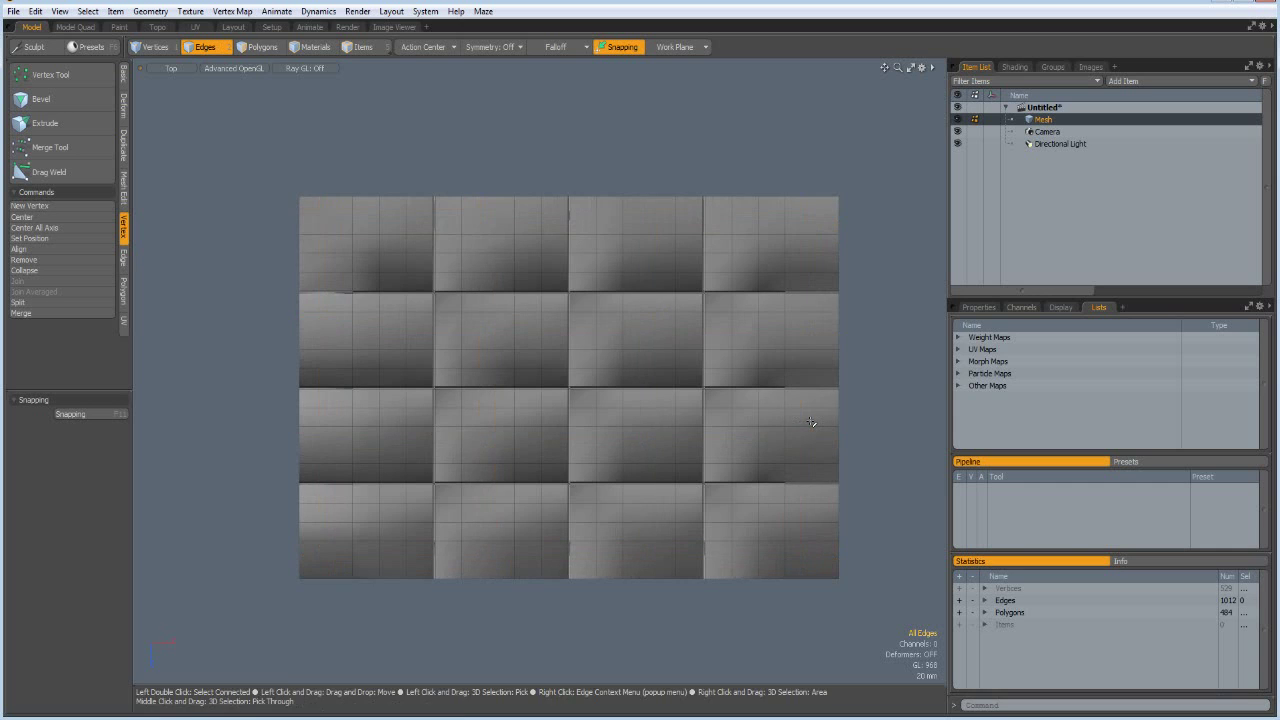
# - In the perspective view, select all polygons of the tile mesh and paste a duplicate of them in place
pyautogui.hotkey('ctrl', 'space')
pyautogui.click(833, 391)
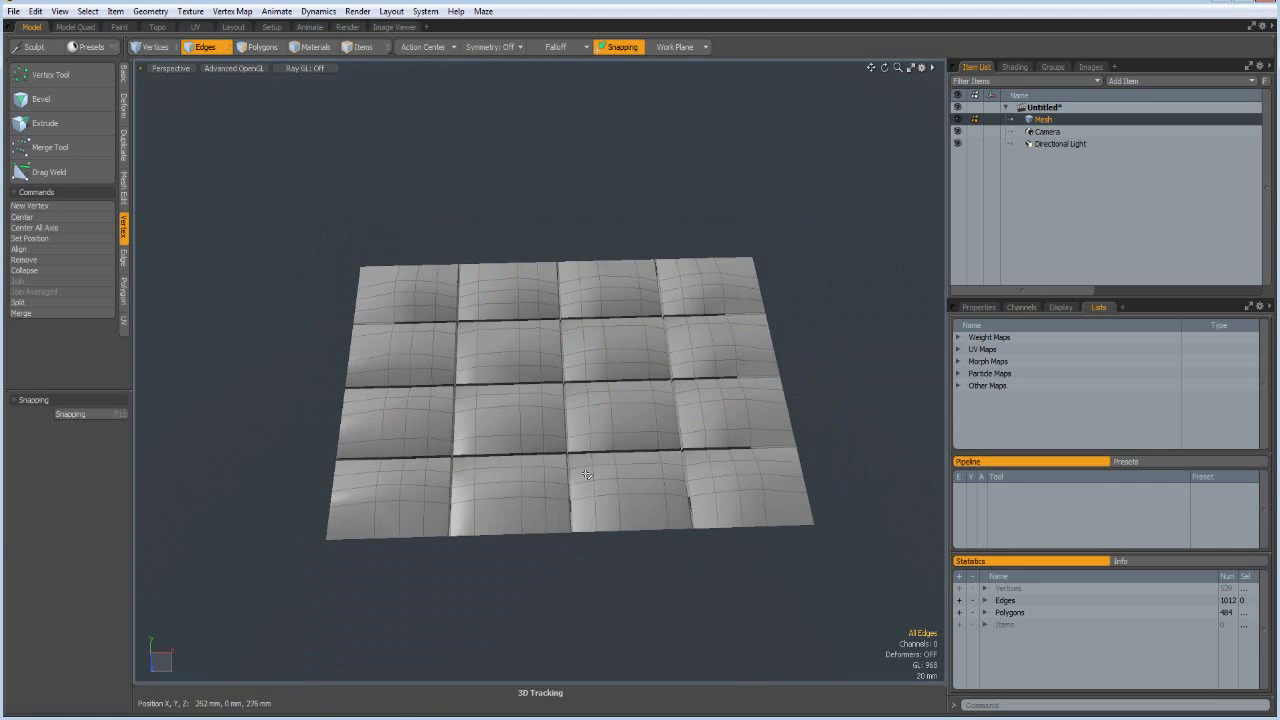
pyautogui.keyDown('alt'); pyautogui.moveTo(588, 474); pyautogui.dragTo(500, 448); pyautogui.keyUp('alt')
pyautogui.press('2')
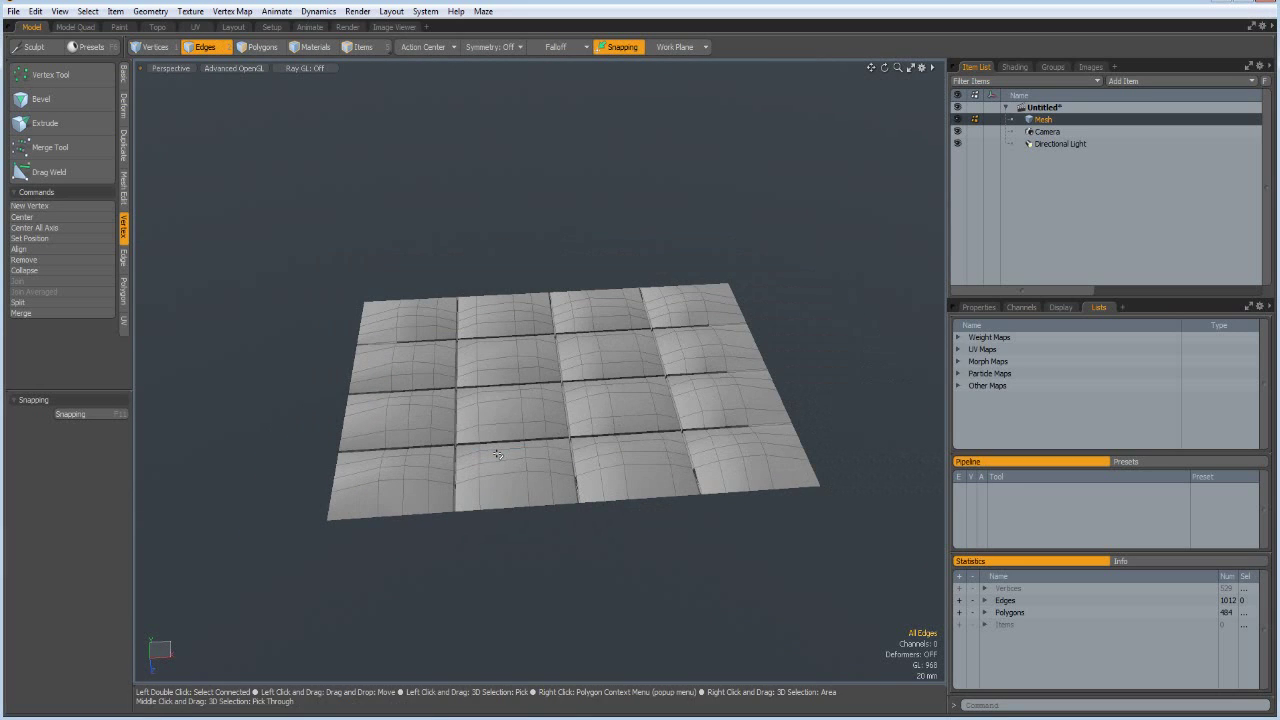
pyautogui.keyDown('alt'); pyautogui.moveTo(497, 455); pyautogui.dragTo(480, 448); pyautogui.keyUp('alt')
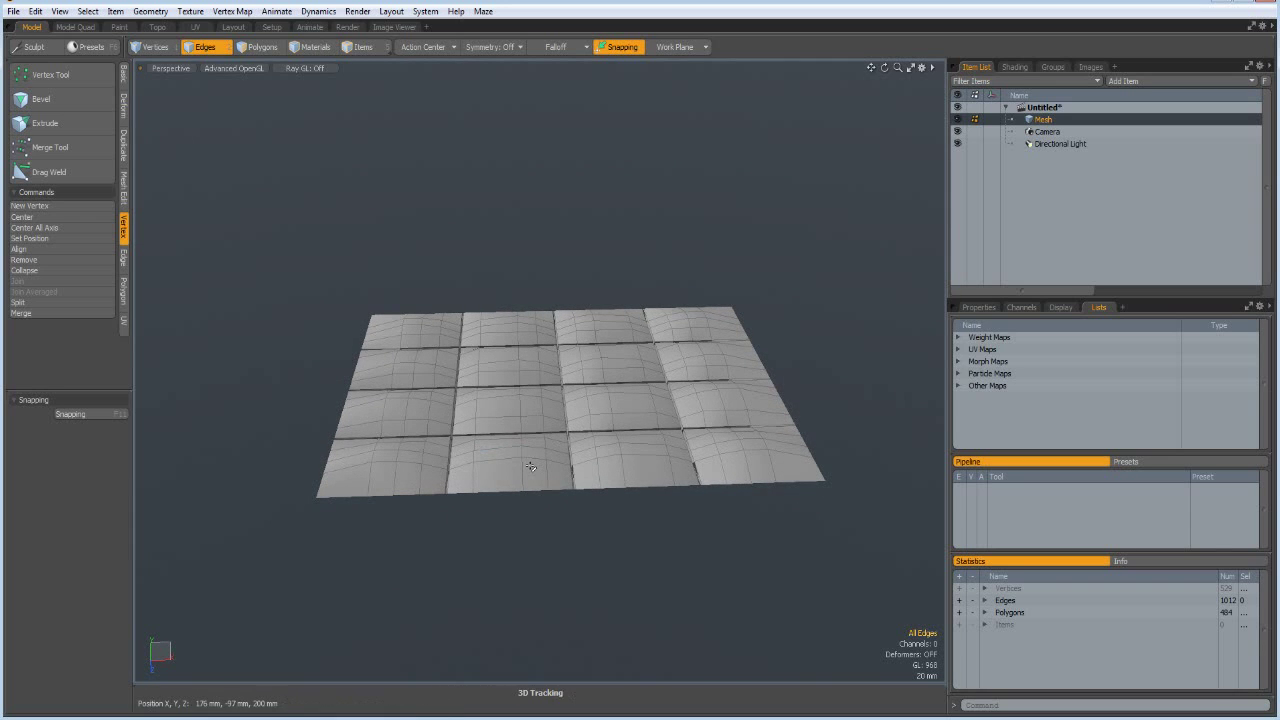
pyautogui.keyDown('alt'); pyautogui.moveTo(531, 467); pyautogui.dragTo(531, 434); pyautogui.keyUp('alt')
pyautogui.press('3')
pyautogui.doubleClick(511, 400)
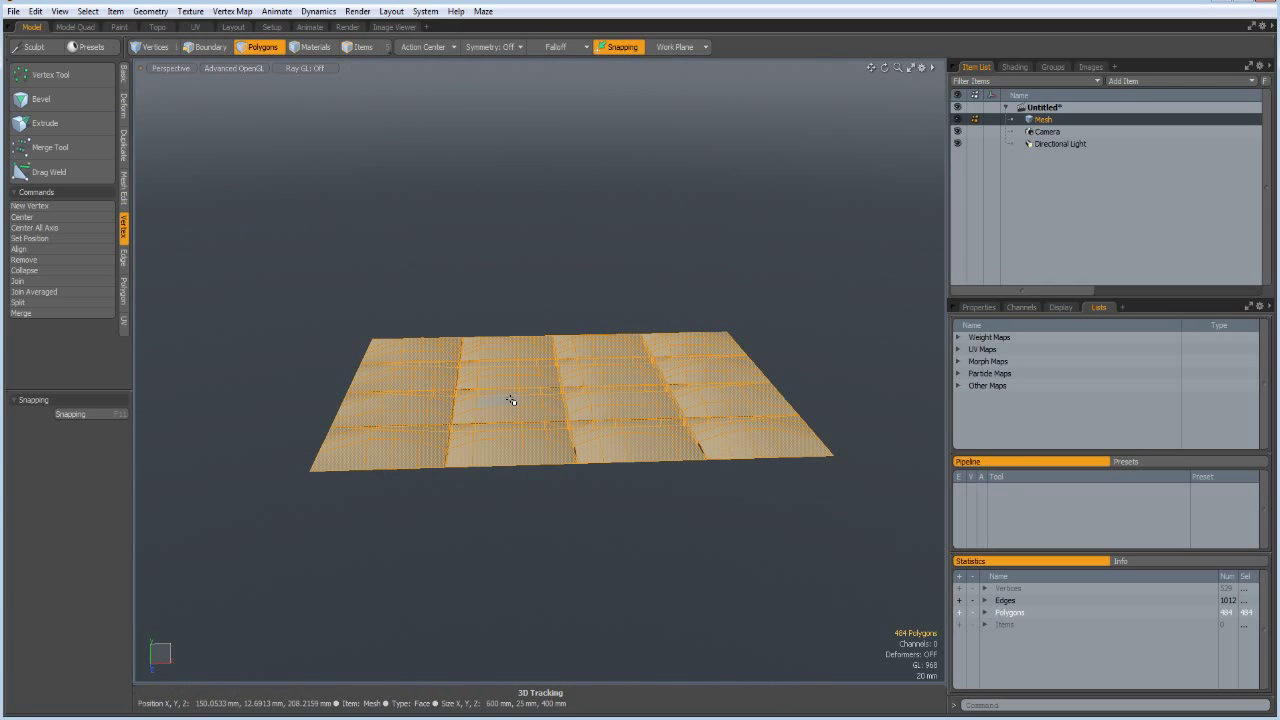
pyautogui.hotkey('ctrl', 'v')
# - Move the duplicated tile sheet 60 mm down in Y
pyautogui.press('w')
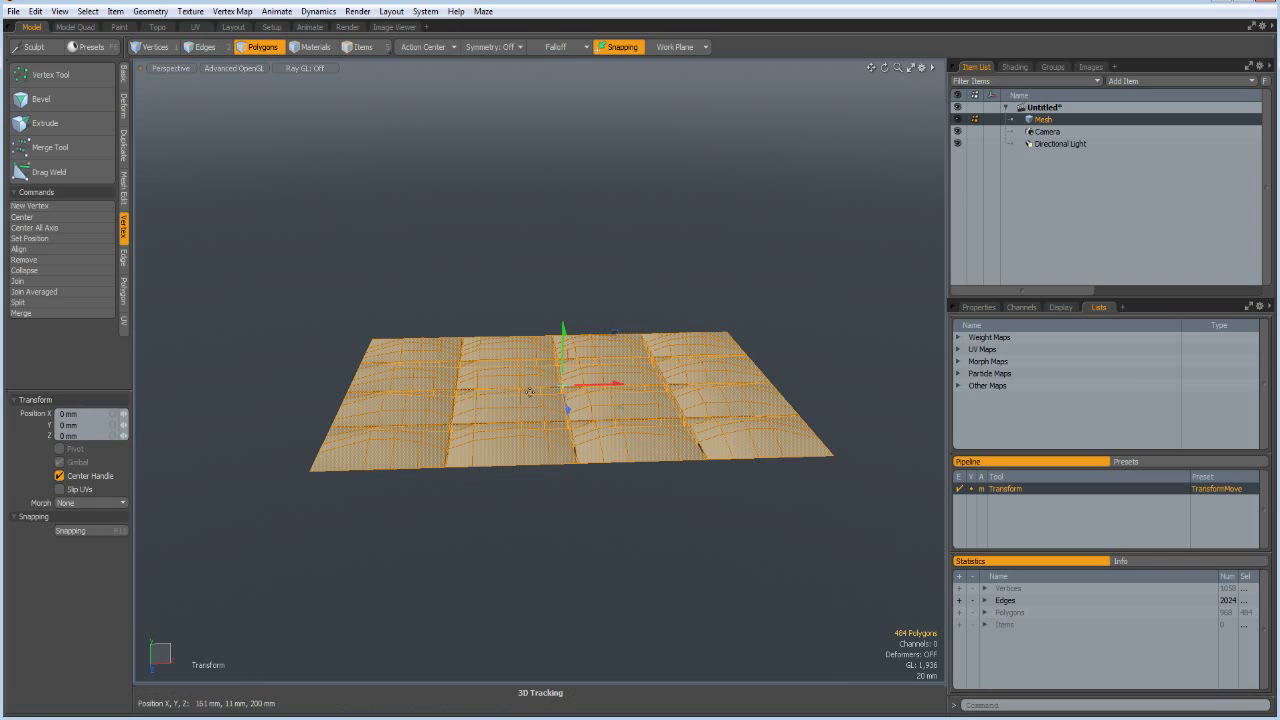
pyautogui.moveTo(563, 337); pyautogui.dragTo(563, 381)
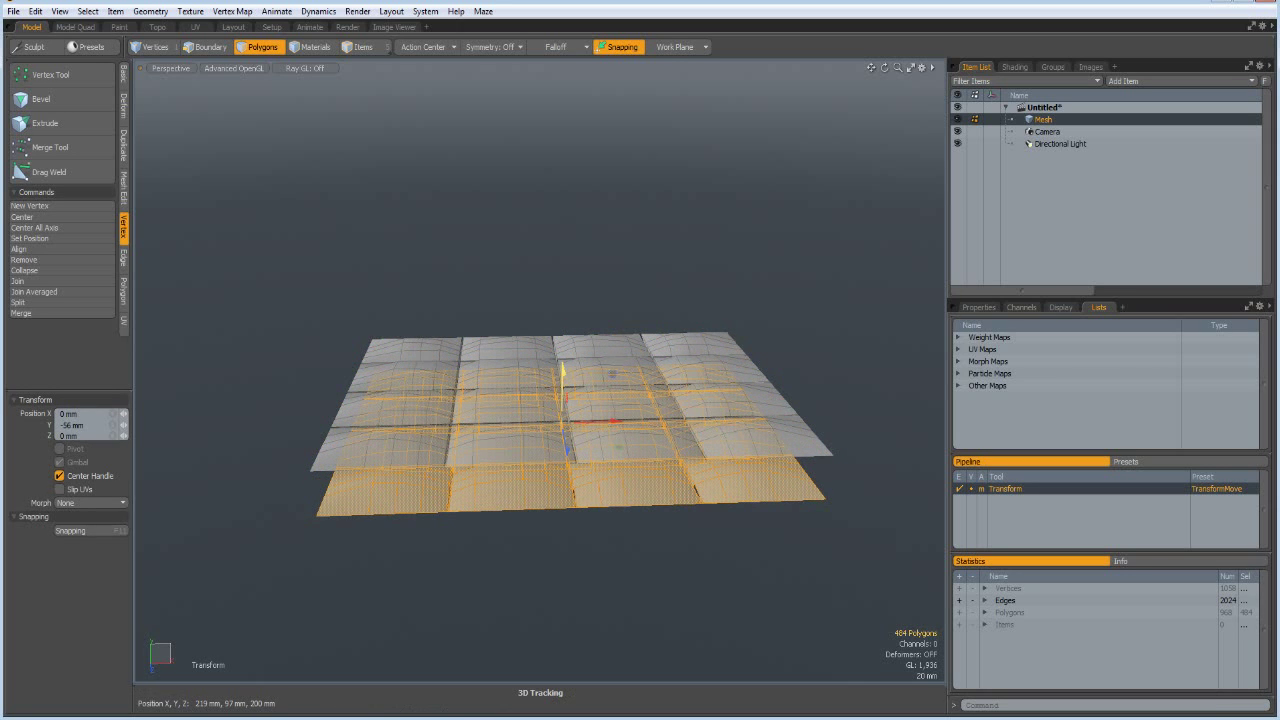
pyautogui.keyDown('alt'); pyautogui.moveTo(629, 586); pyautogui.dragTo(631, 540); pyautogui.keyUp('alt')
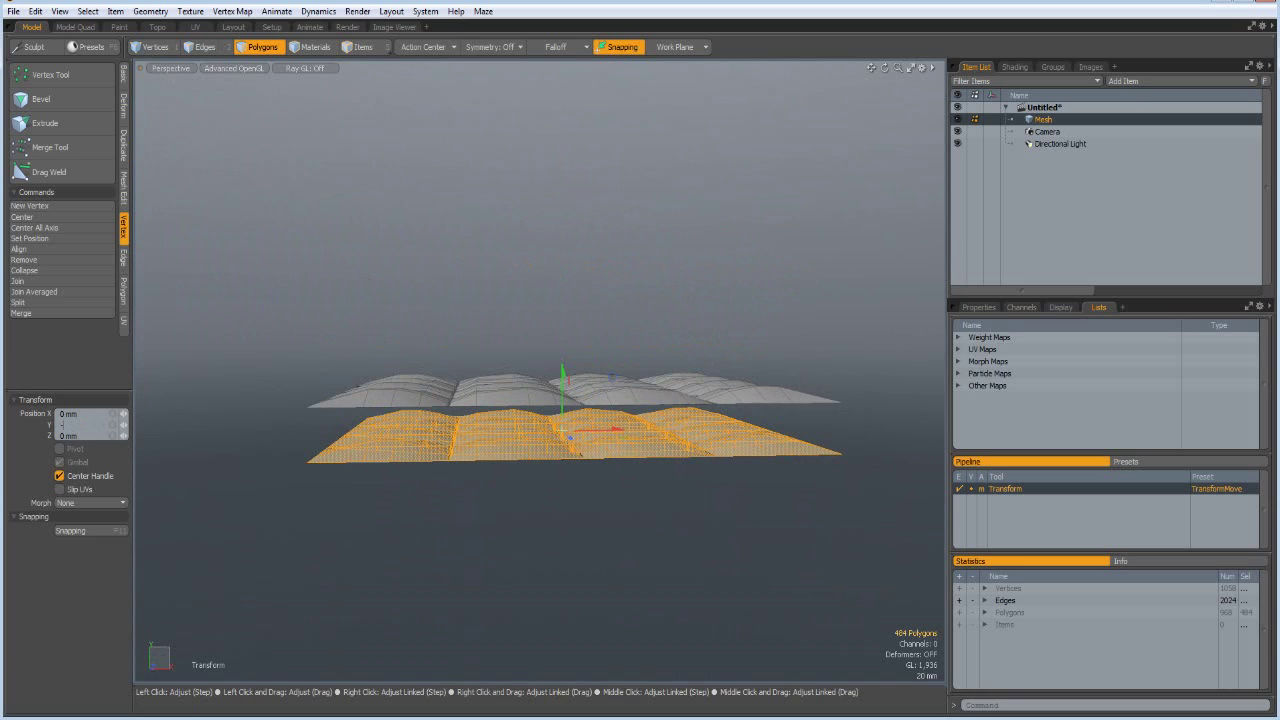
pyautogui.press('Return')
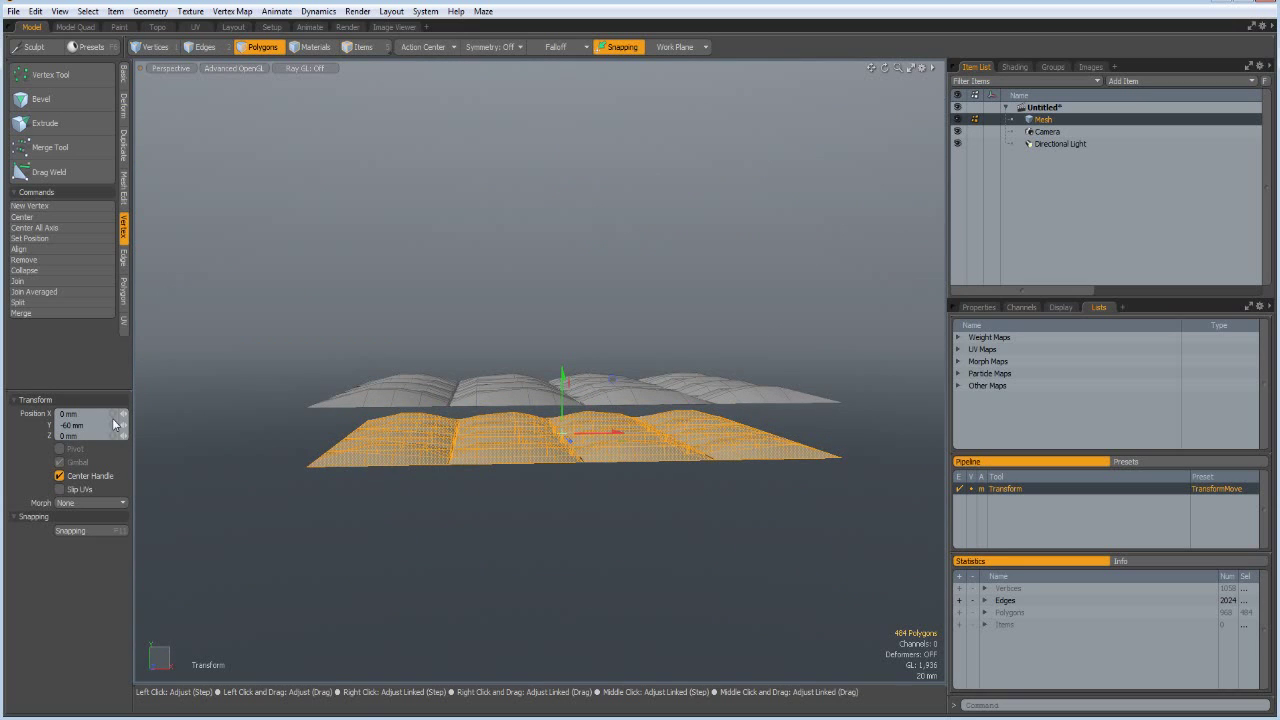
# - Flatten the lower sheet by setting the Y position of its vertices to -60, and clear the selection
pyautogui.click(30, 238)
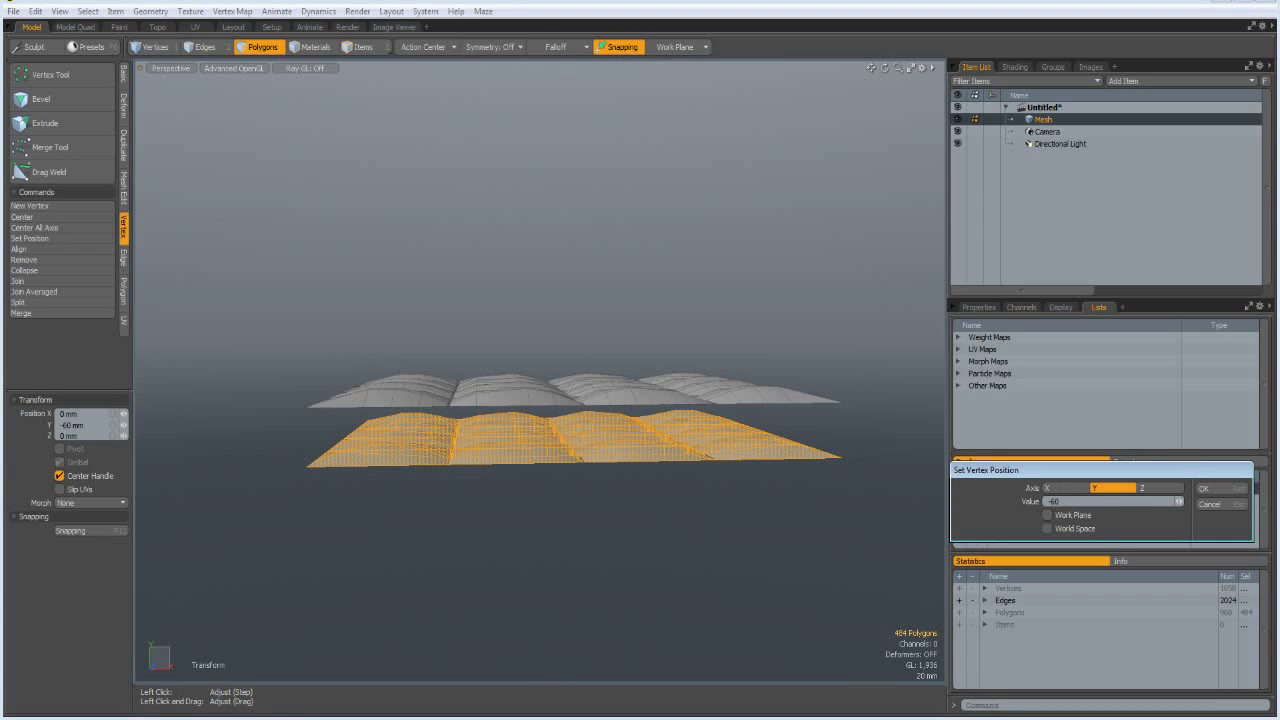
pyautogui.press('Return')
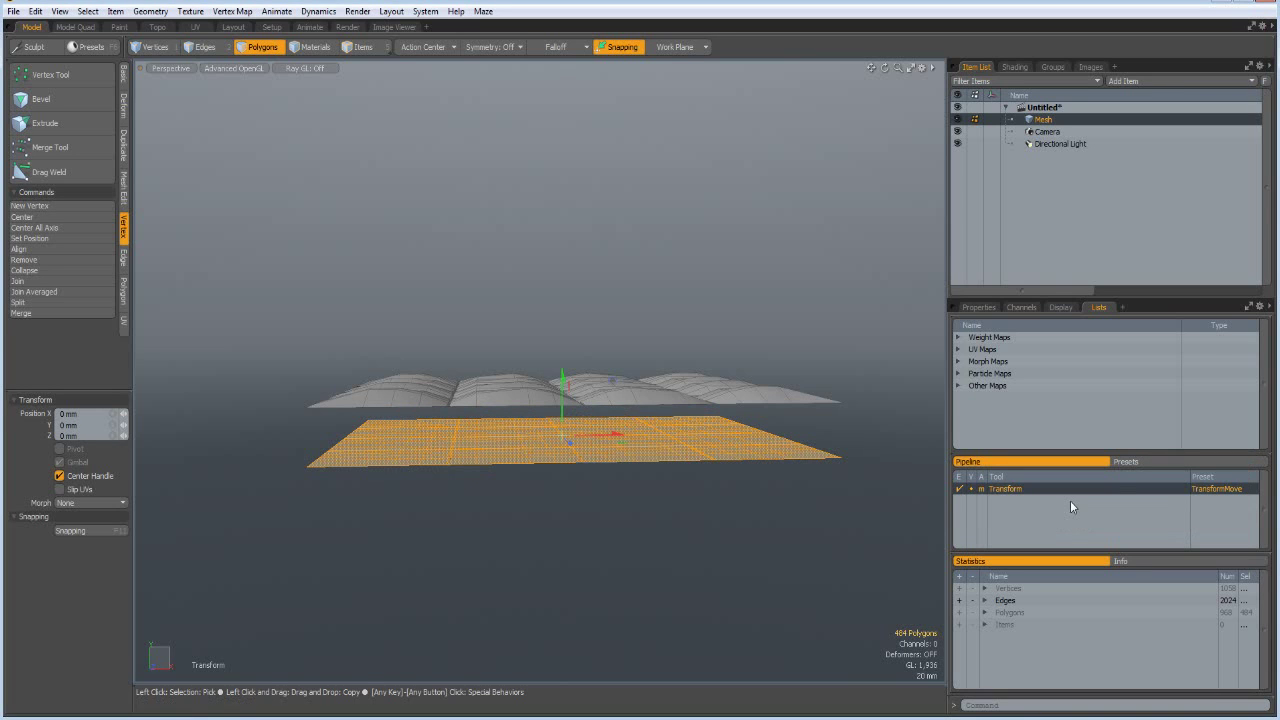
pyautogui.press('space')
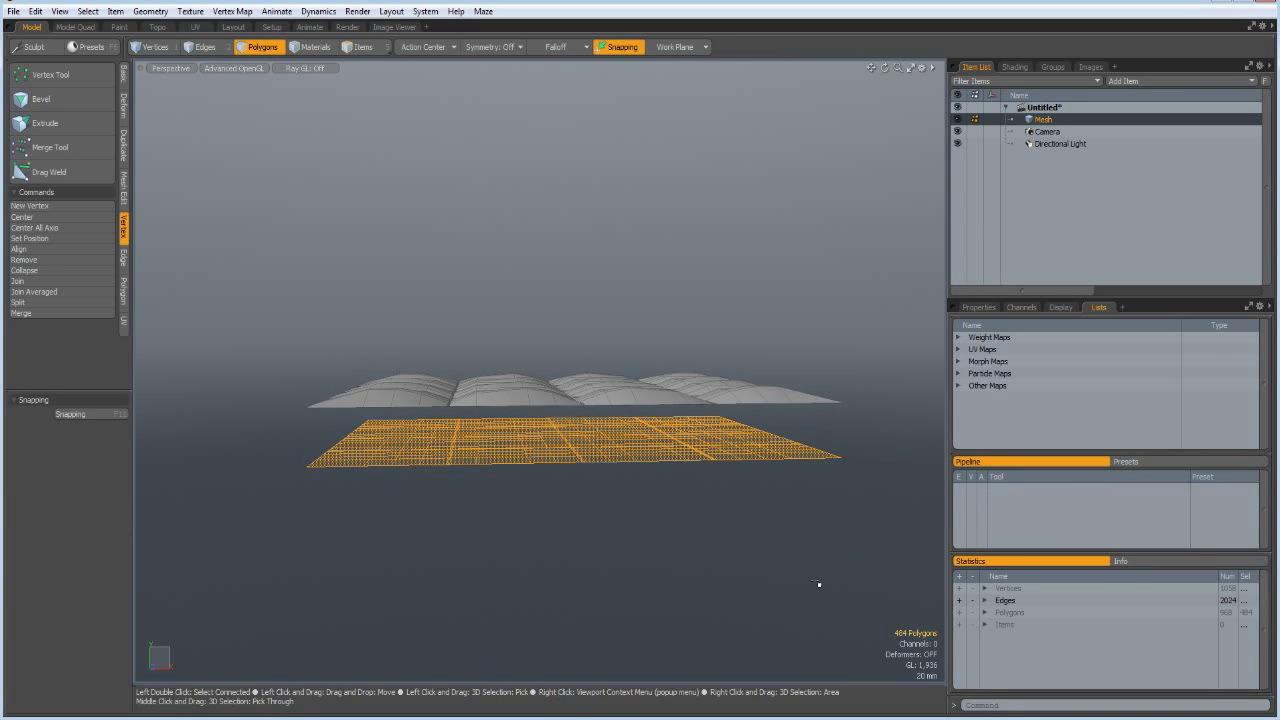
pyautogui.scroll(3, 597, 452)
pyautogui.scroll(-2, 598, 451)
pyautogui.scroll(2, 598, 455)
pyautogui.click(570, 550)
# - Bridge the outer border edges of the tiled sheet and the flat lower sheet, clear the selection and toggle subdivision on and off
pyautogui.keyDown('alt'); pyautogui.moveTo(541, 566); pyautogui.dragTo(536, 604); pyautogui.keyUp('alt')
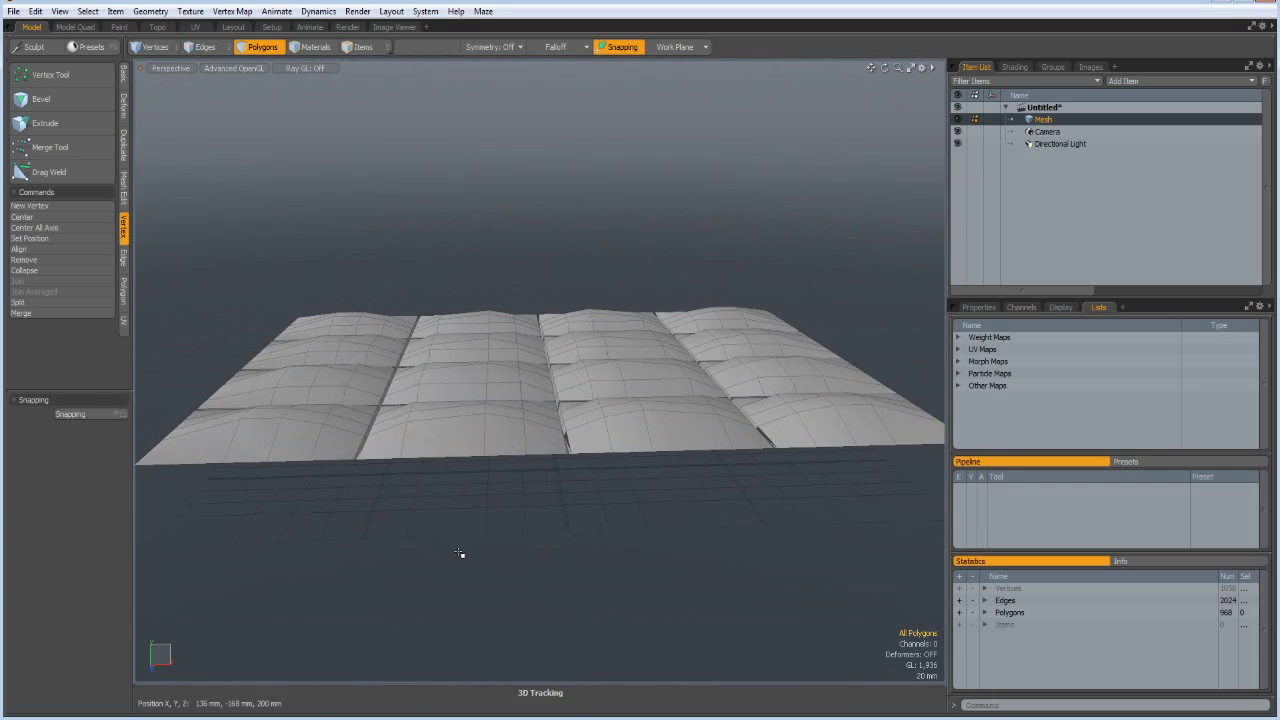
pyautogui.press('2')
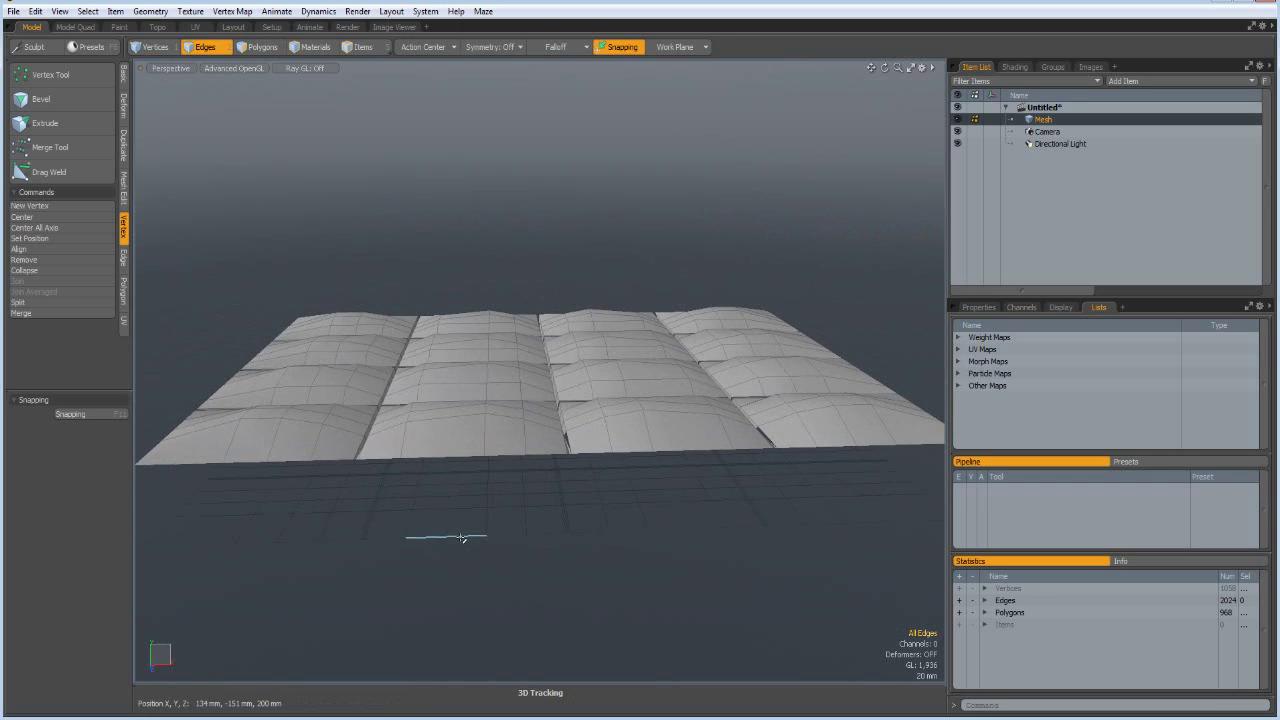
pyautogui.click(455, 538)
pyautogui.keyDown('shift'); pyautogui.doubleClick(451, 457); pyautogui.keyUp('shift')
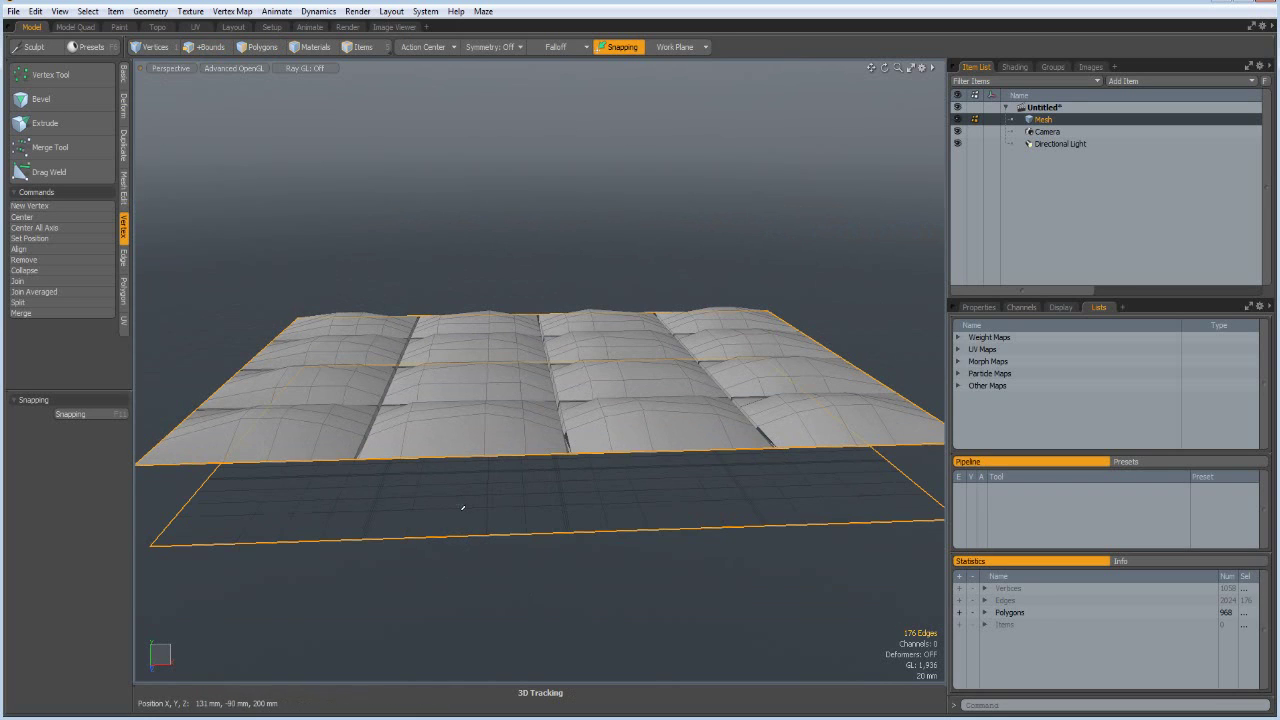
pyautogui.hotkey('alt', 'b')
pyautogui.click(538, 631)
pyautogui.press('space')
pyautogui.keyDown('alt'); pyautogui.moveTo(486, 609); pyautogui.dragTo(583, 603); pyautogui.keyUp('alt')
pyautogui.click(643, 593)
pyautogui.press('Tab')
pyautogui.press('Tab')
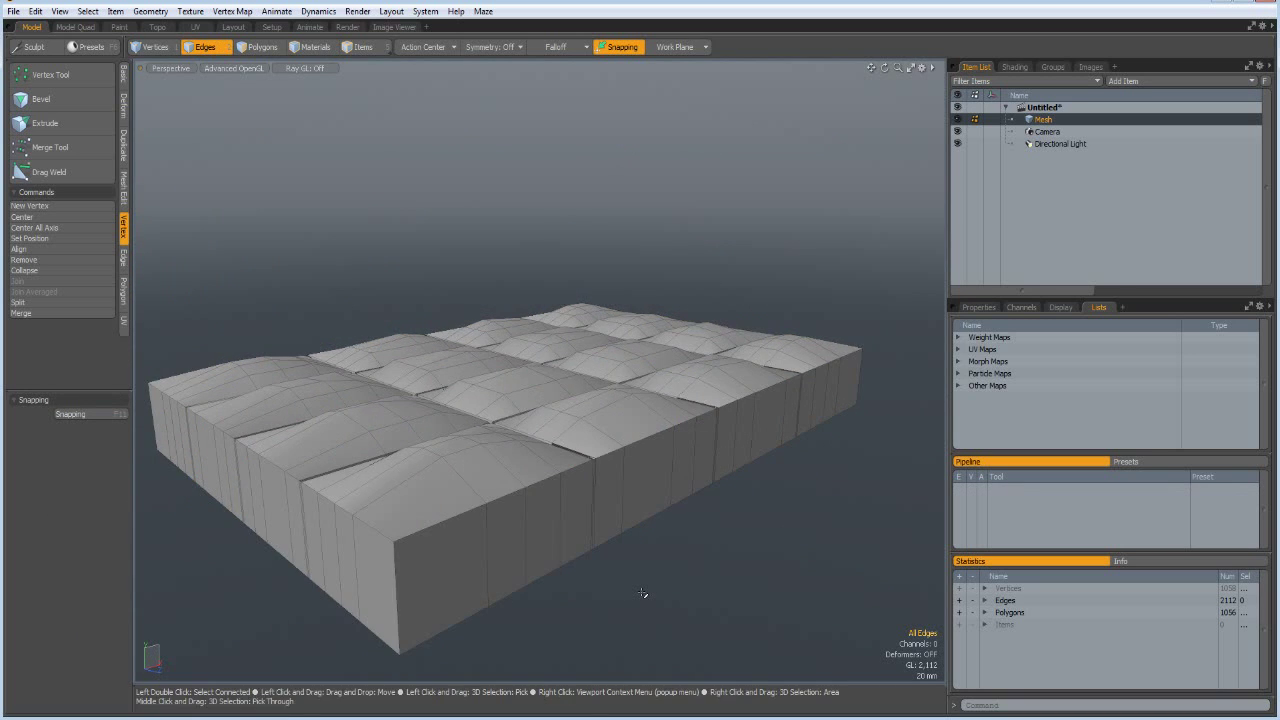
# - In the front view, slice the whole block horizontally at about -46 mm in Y with the Polygon Slice tool
pyautogui.keyDown('alt'); pyautogui.moveTo(643, 593); pyautogui.dragTo(570, 556); pyautogui.keyUp('alt')
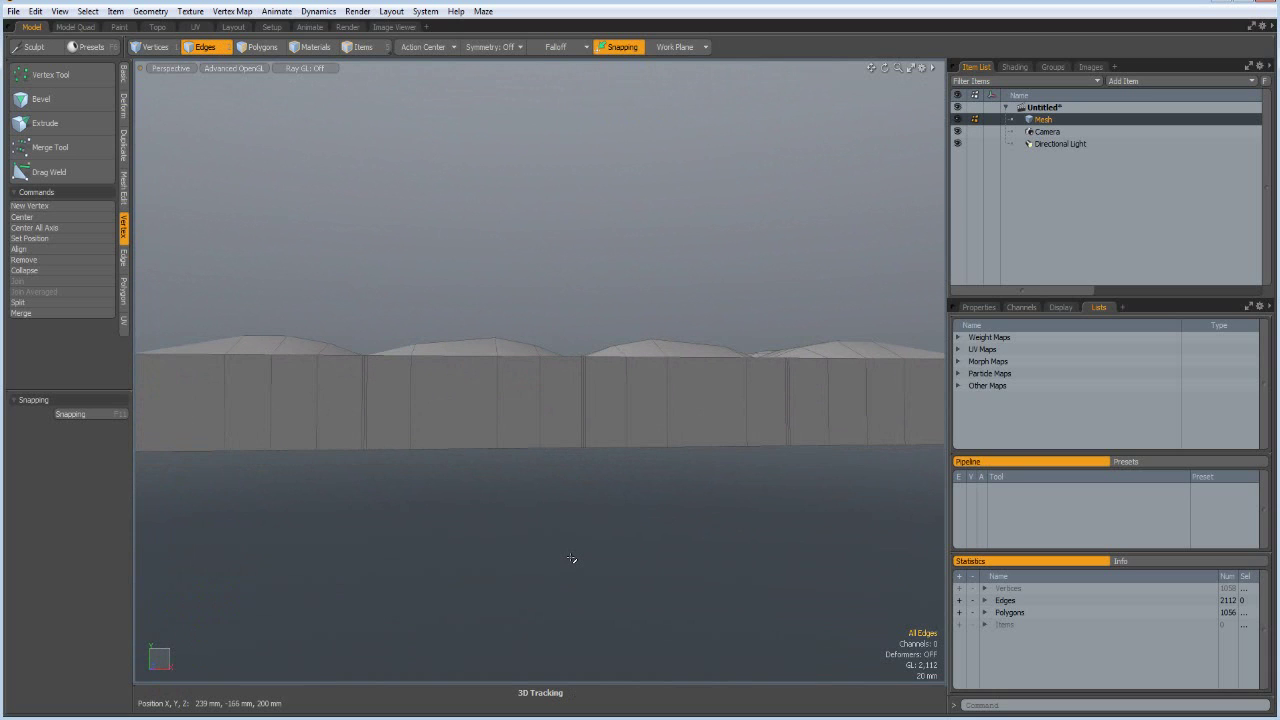
pyautogui.scroll(-3, 571, 558)
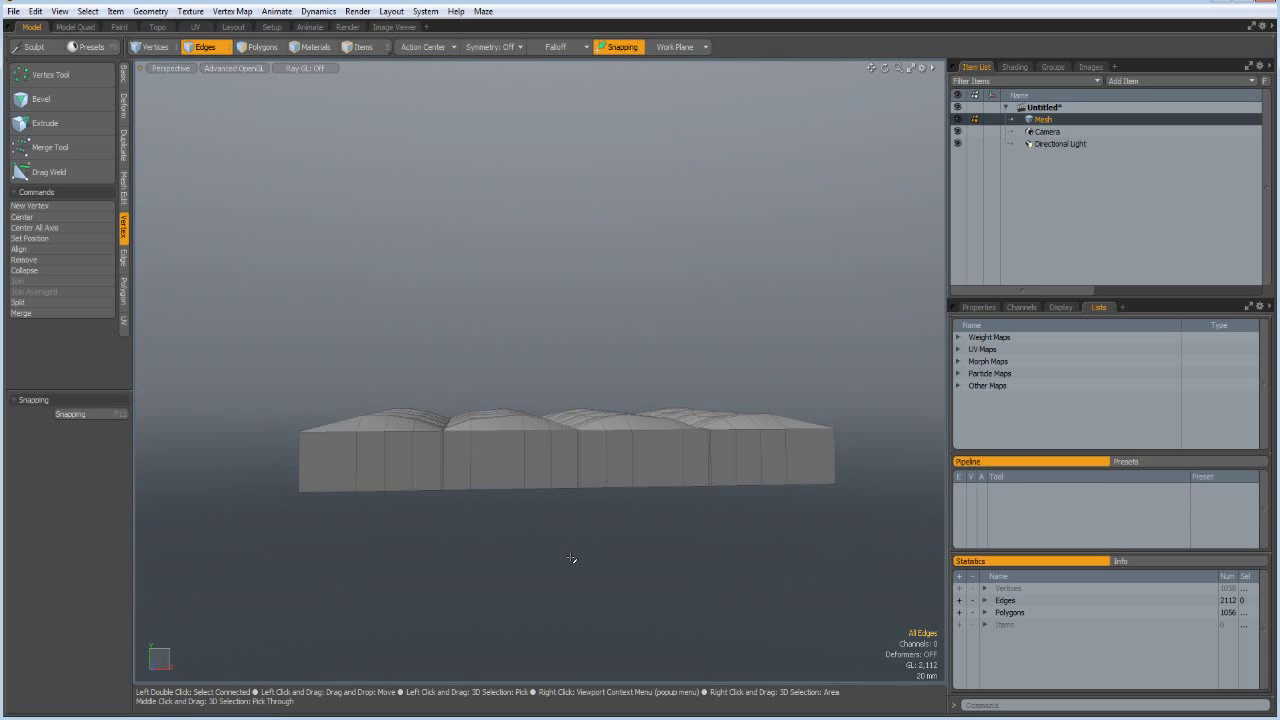
pyautogui.press('KP_2')
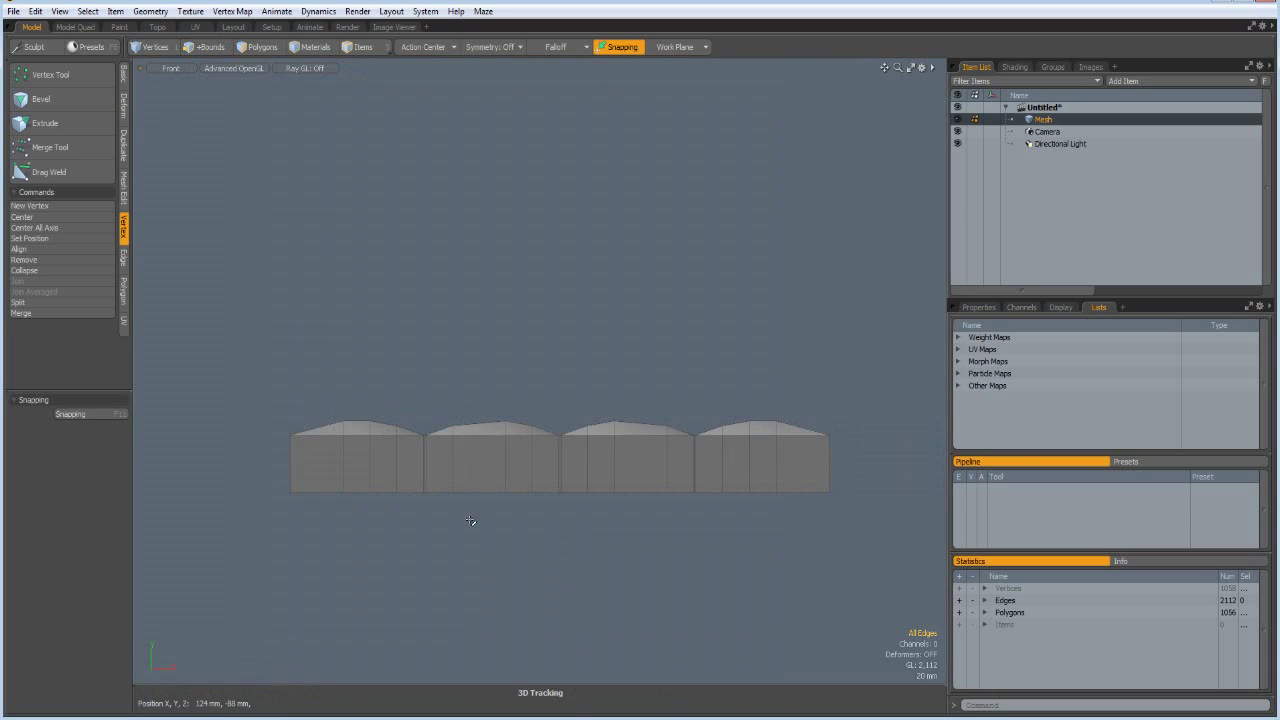
pyautogui.hotkey('shift', 'c')
pyautogui.press('2')
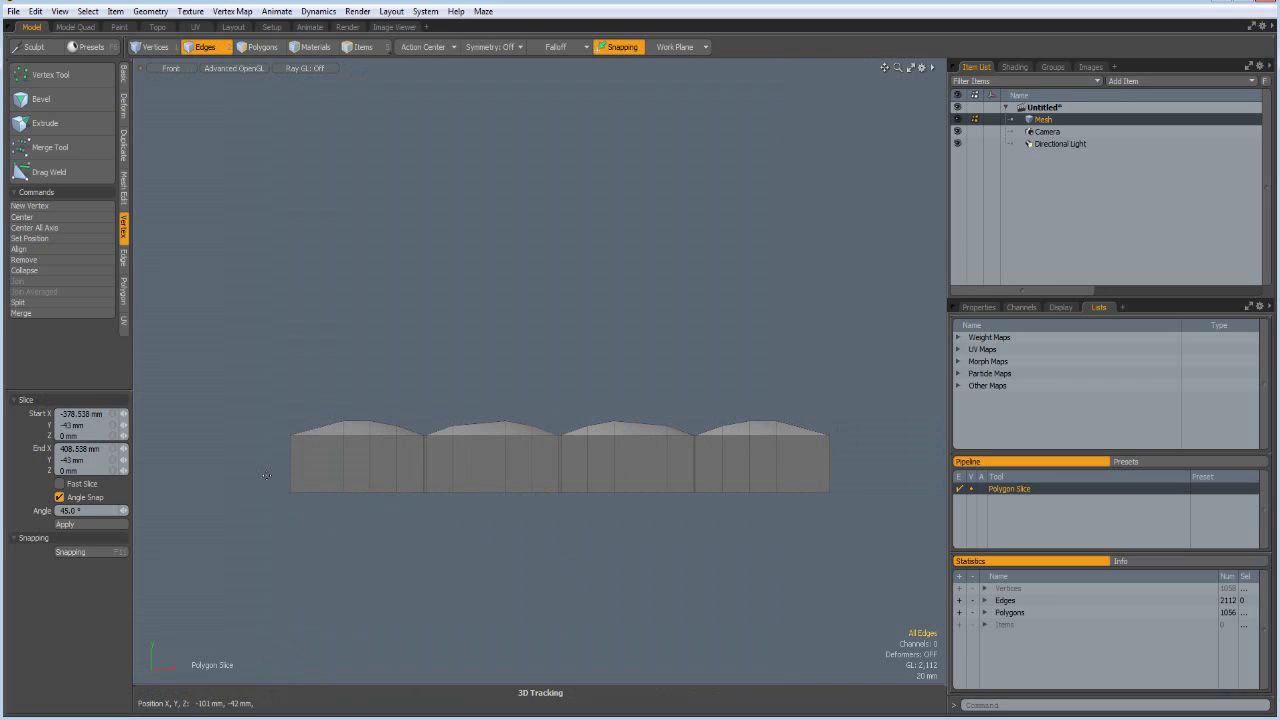
pyautogui.moveTo(260, 481); pyautogui.dragTo(913, 481)
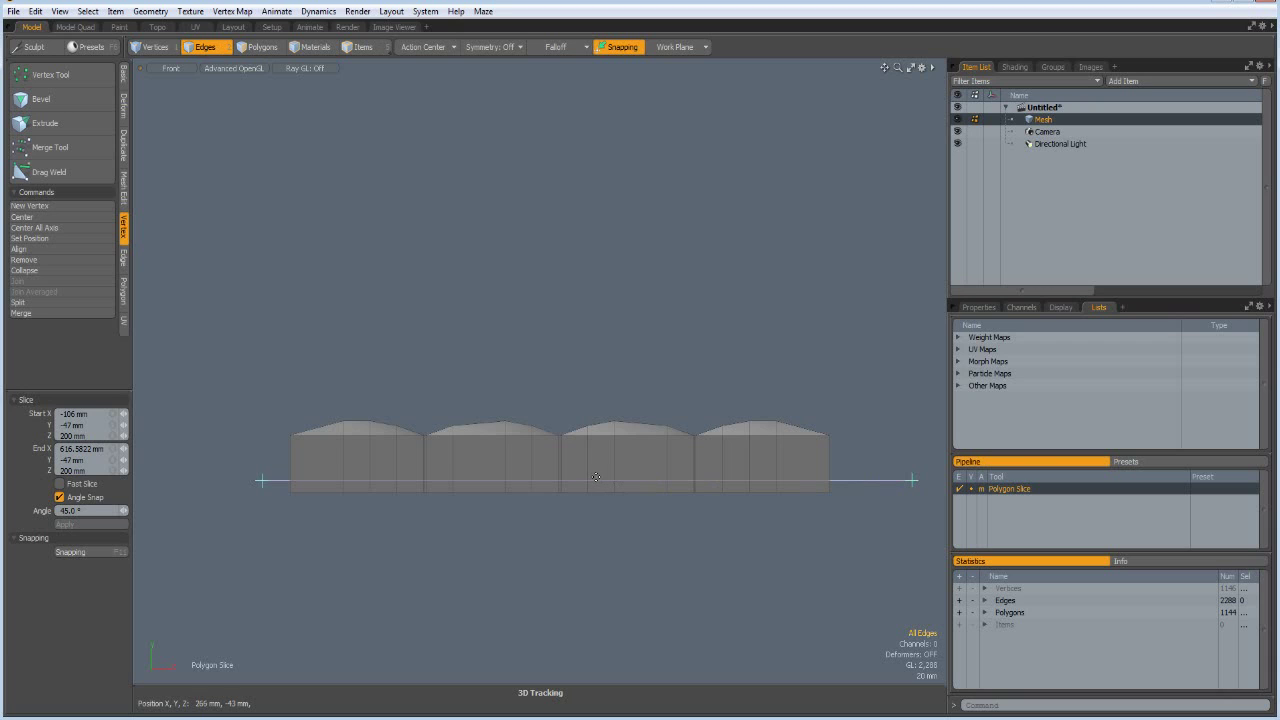
pyautogui.moveTo(594, 481); pyautogui.dragTo(598, 480)
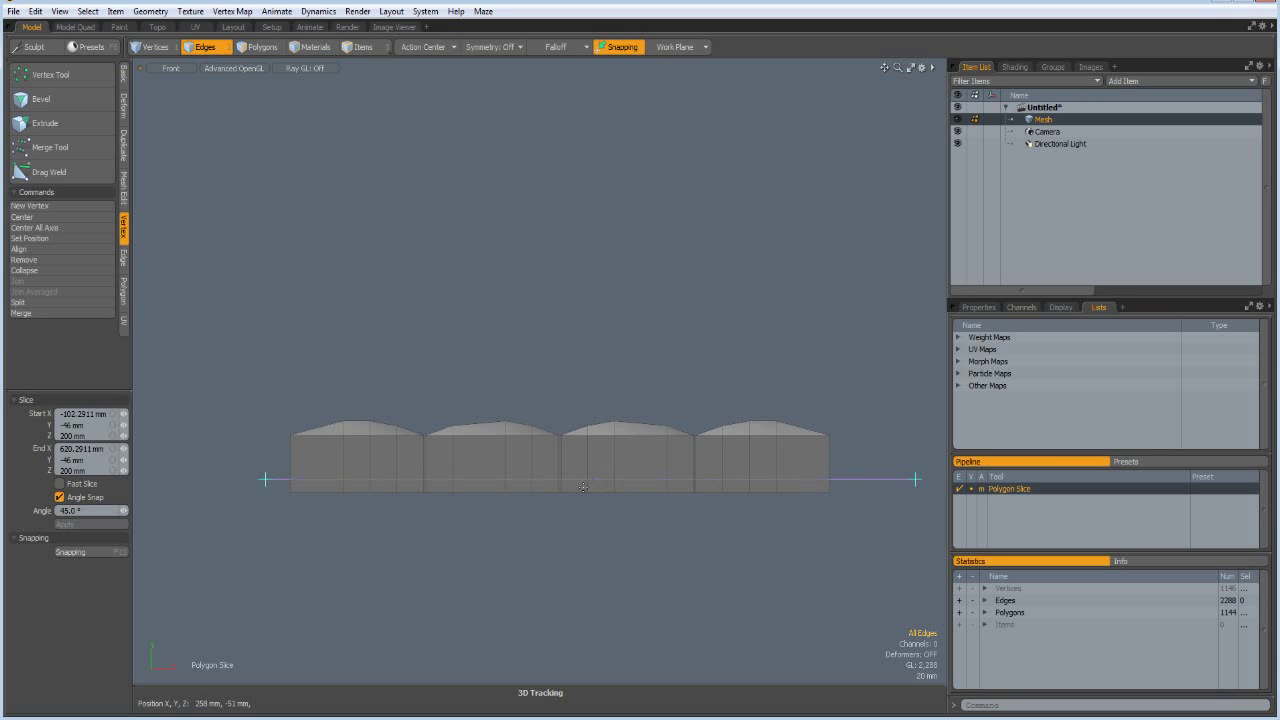
pyautogui.click(613, 47)
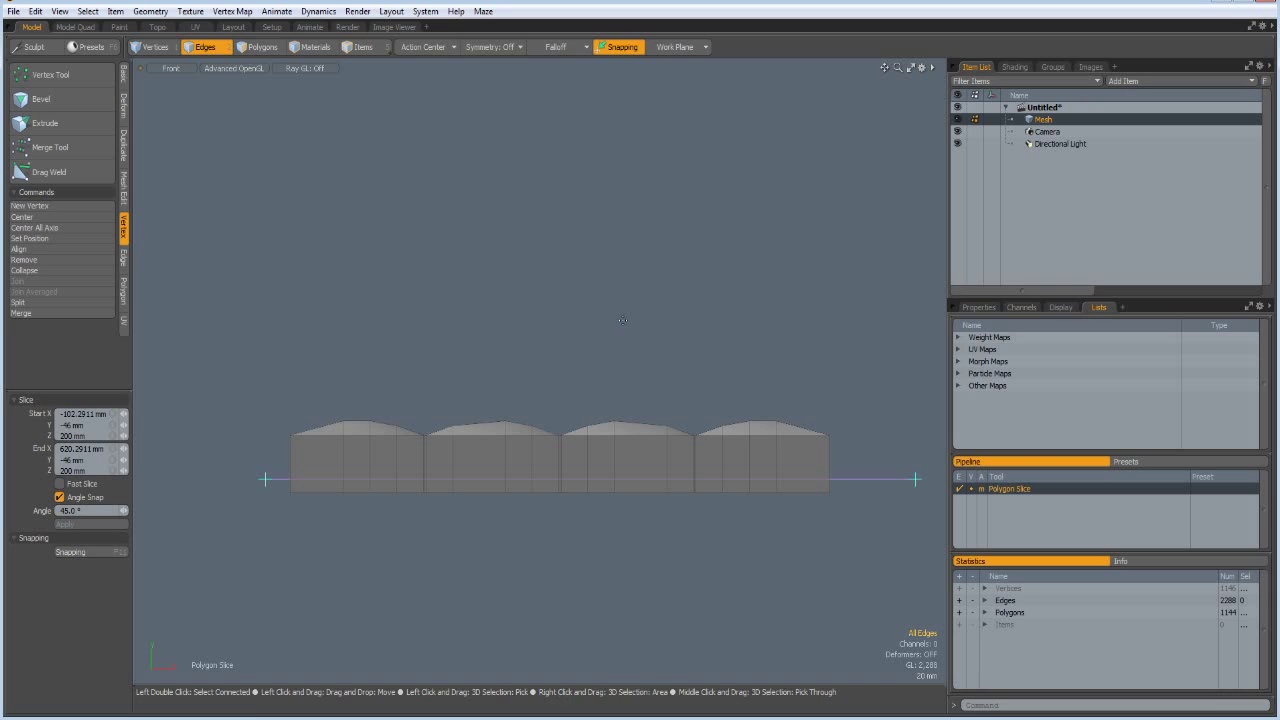
pyautogui.press('space')
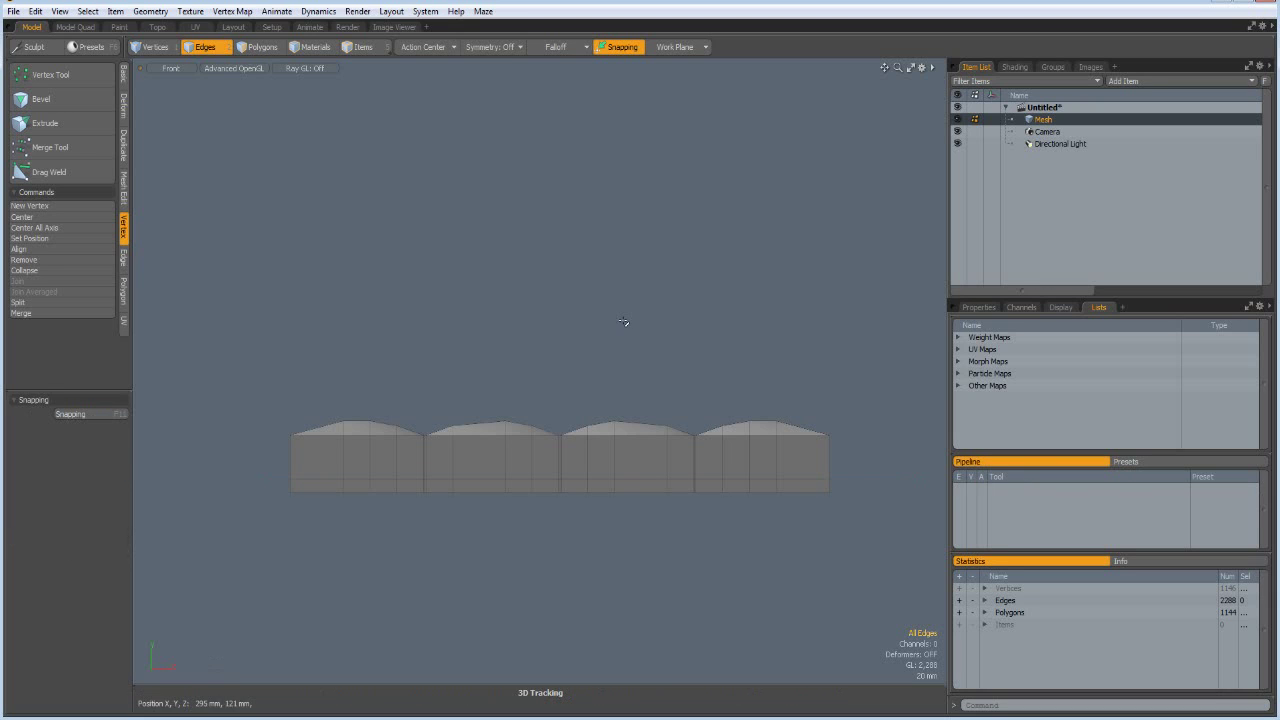
# - Select the sliced edge loop around the block and apply an Edge Bevel of 1 mm with round level 2
pyautogui.click(605, 481)
pyautogui.doubleClick(606, 481)
pyautogui.press('b')
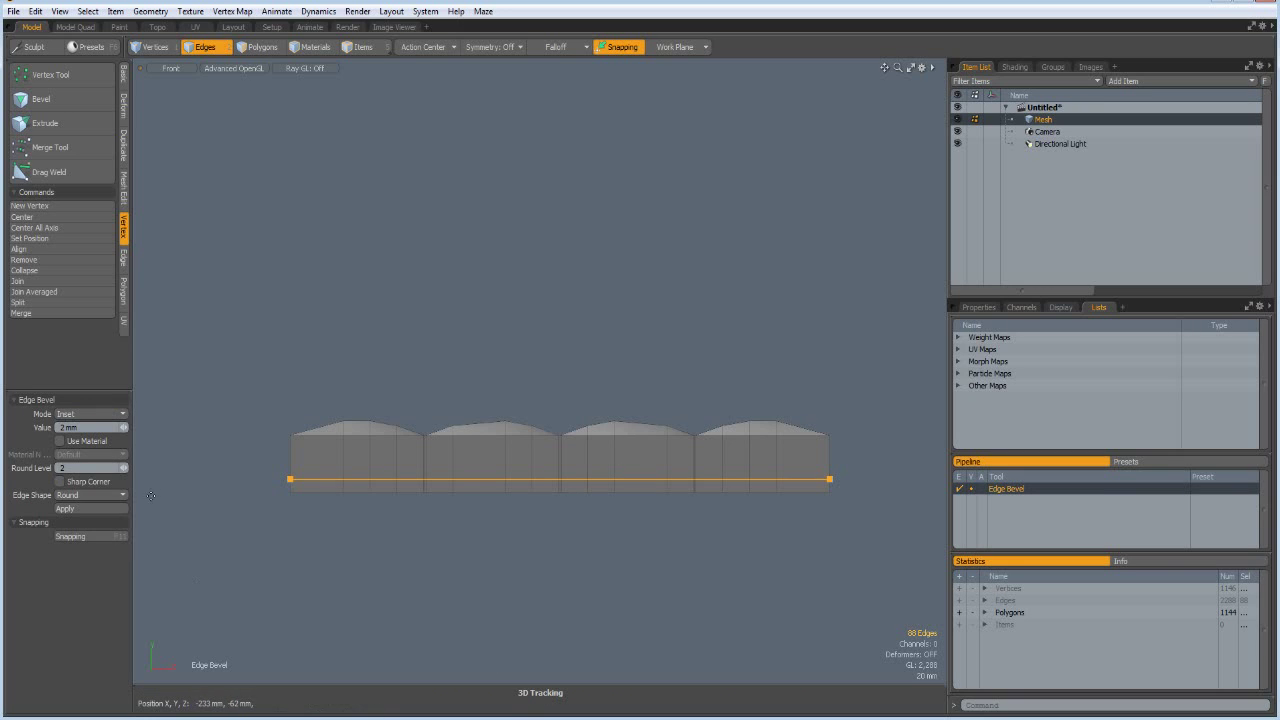
pyautogui.scroll(5, 594, 473)
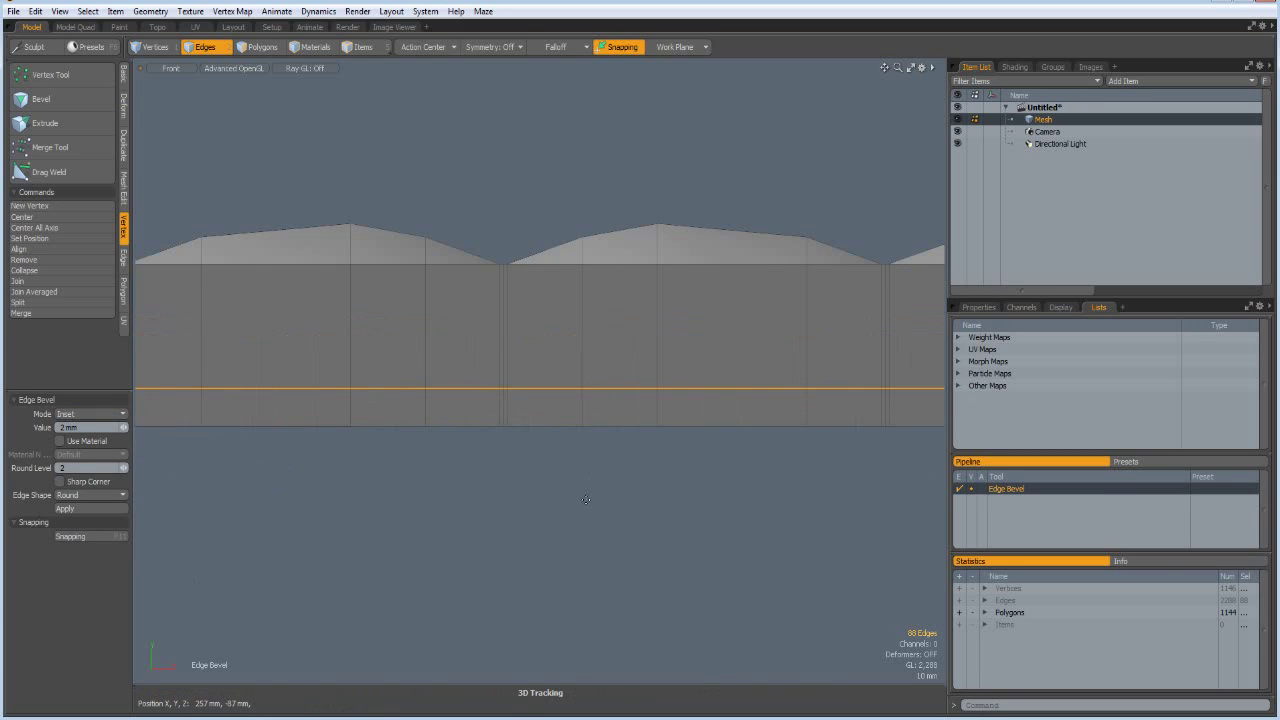
pyautogui.click(585, 500)
pyautogui.moveTo(585, 500); pyautogui.dragTo(594, 500)
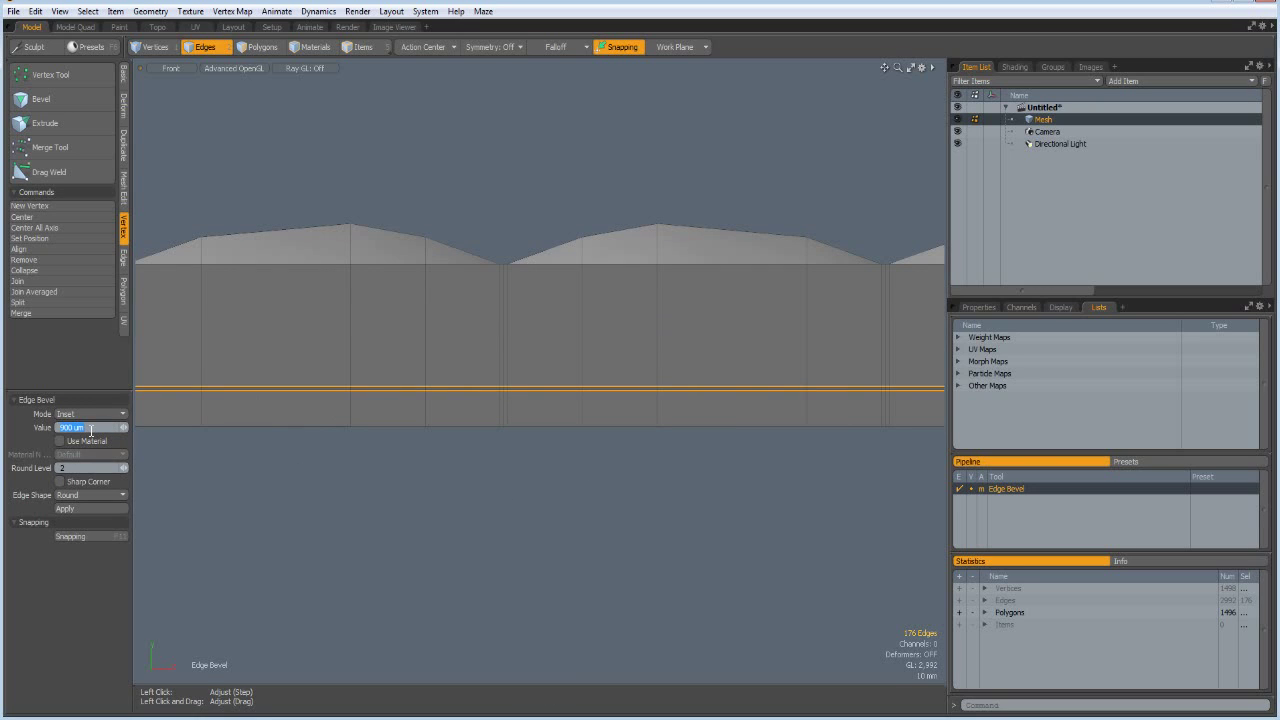
pyautogui.write('1')
pyautogui.press('Return')
pyautogui.scroll(5, 599, 390)
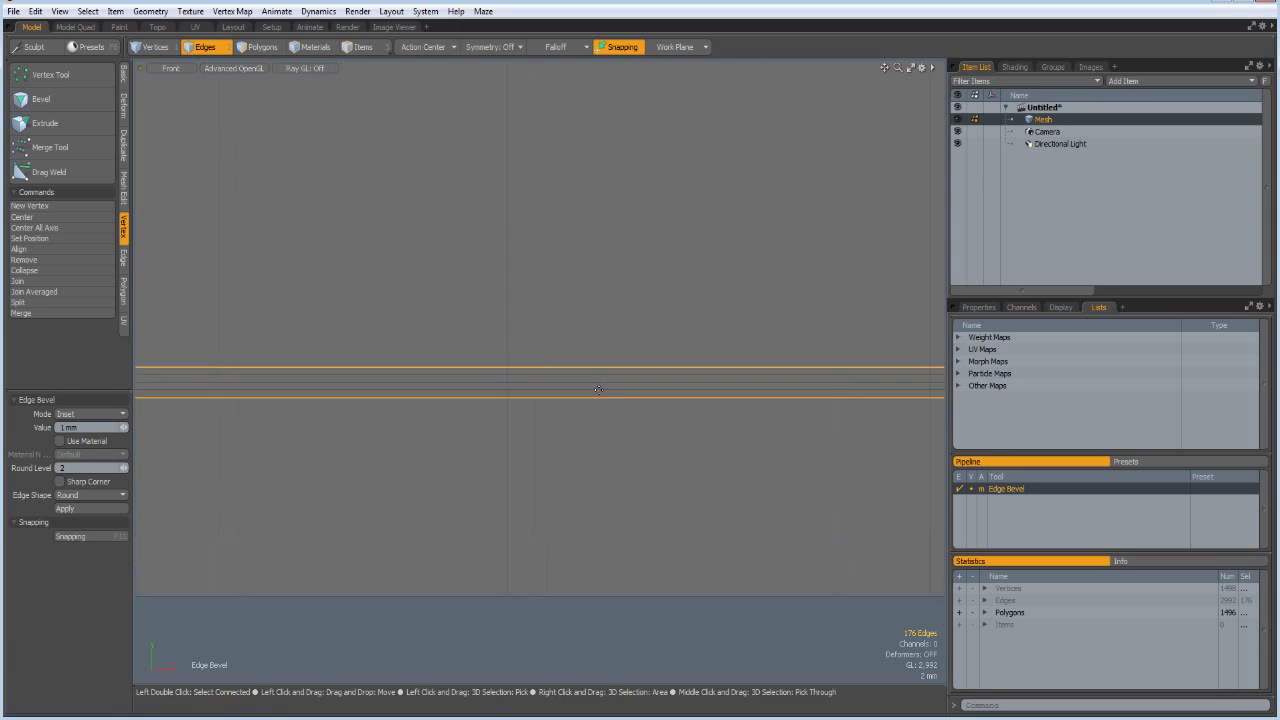
pyautogui.press('space')
# - Select the middle edge loop of the bevel and scale it to 95% on all axes to sink a groove
pyautogui.click(565, 379)
pyautogui.scroll(-5, 566, 377)
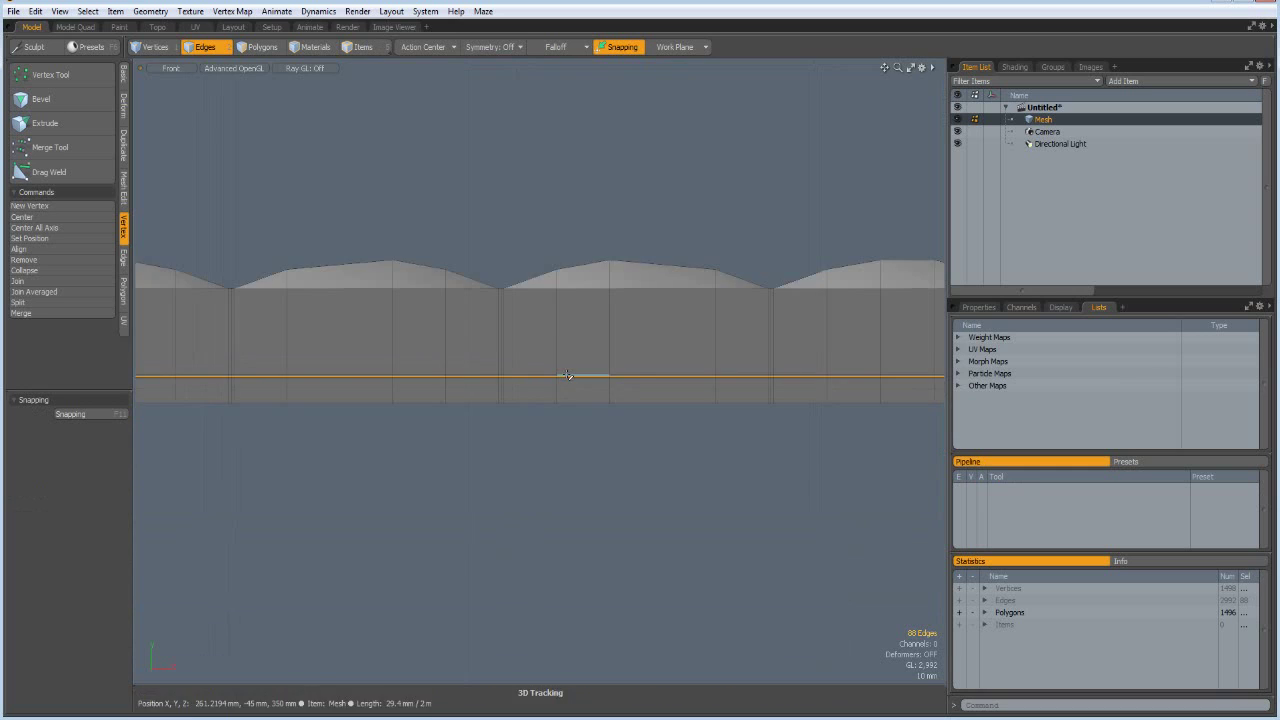
pyautogui.press('r')
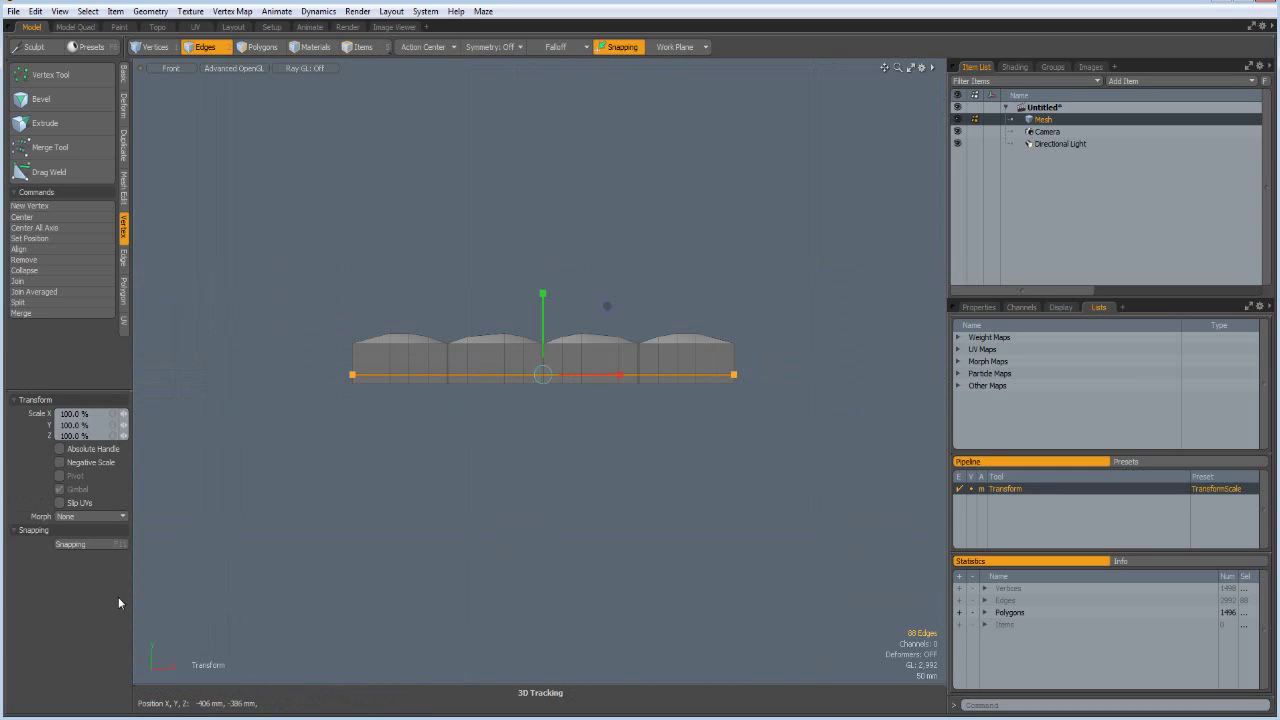
pyautogui.click(113, 418)
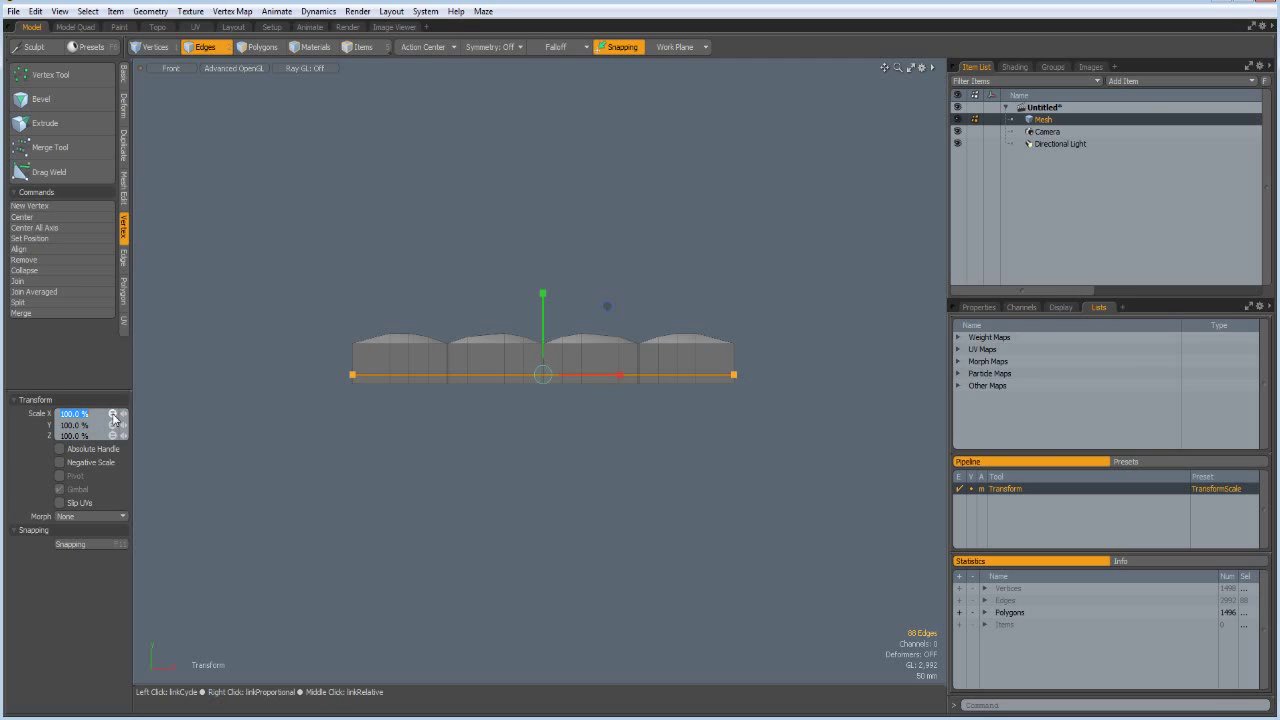
pyautogui.write('95')
pyautogui.press('Return')
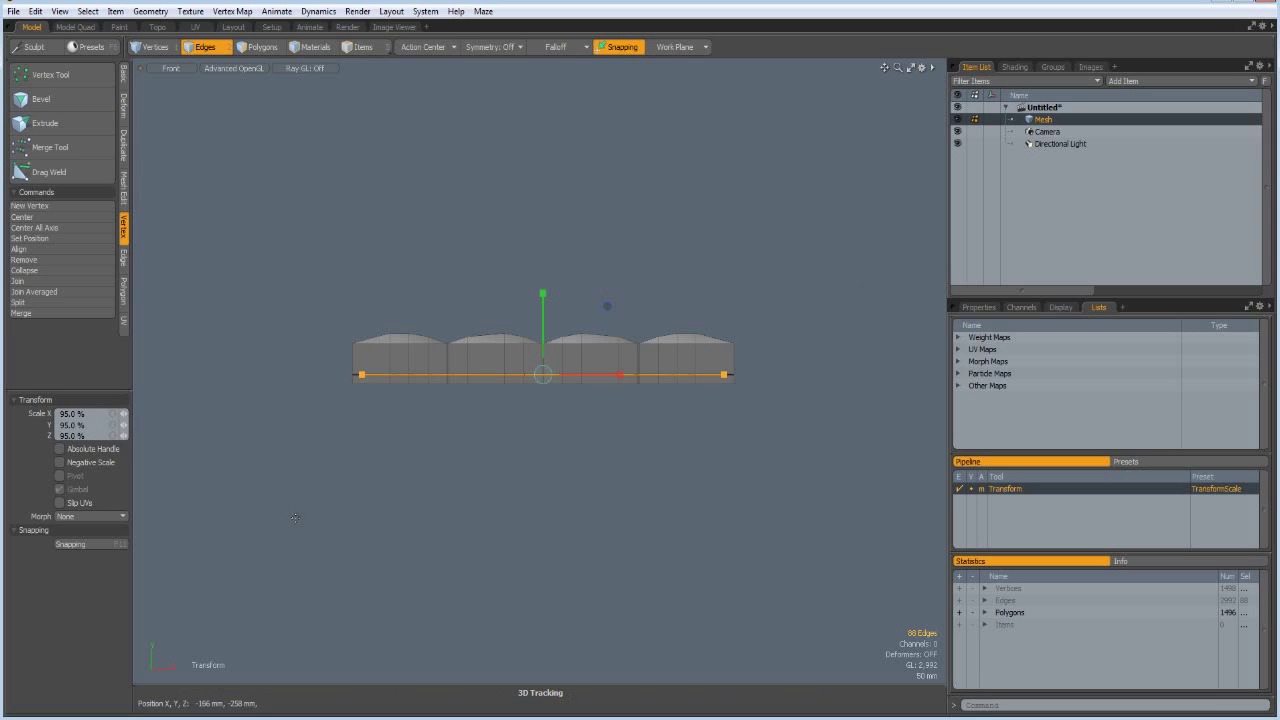
pyautogui.press('space')
# - Select the full loop of side polygons below the groove and expand the selection by one ring
pyautogui.scroll(5, 567, 387)
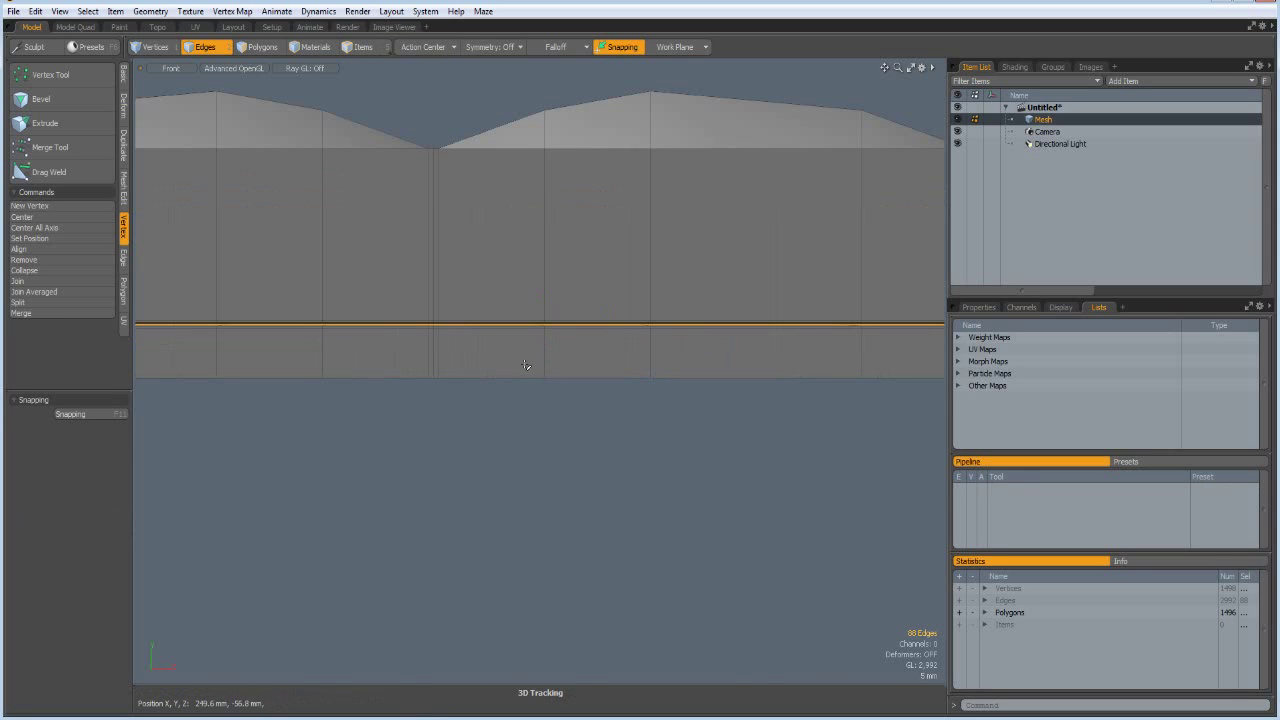
pyautogui.press('3')
pyautogui.moveTo(514, 357); pyautogui.dragTo(573, 367)
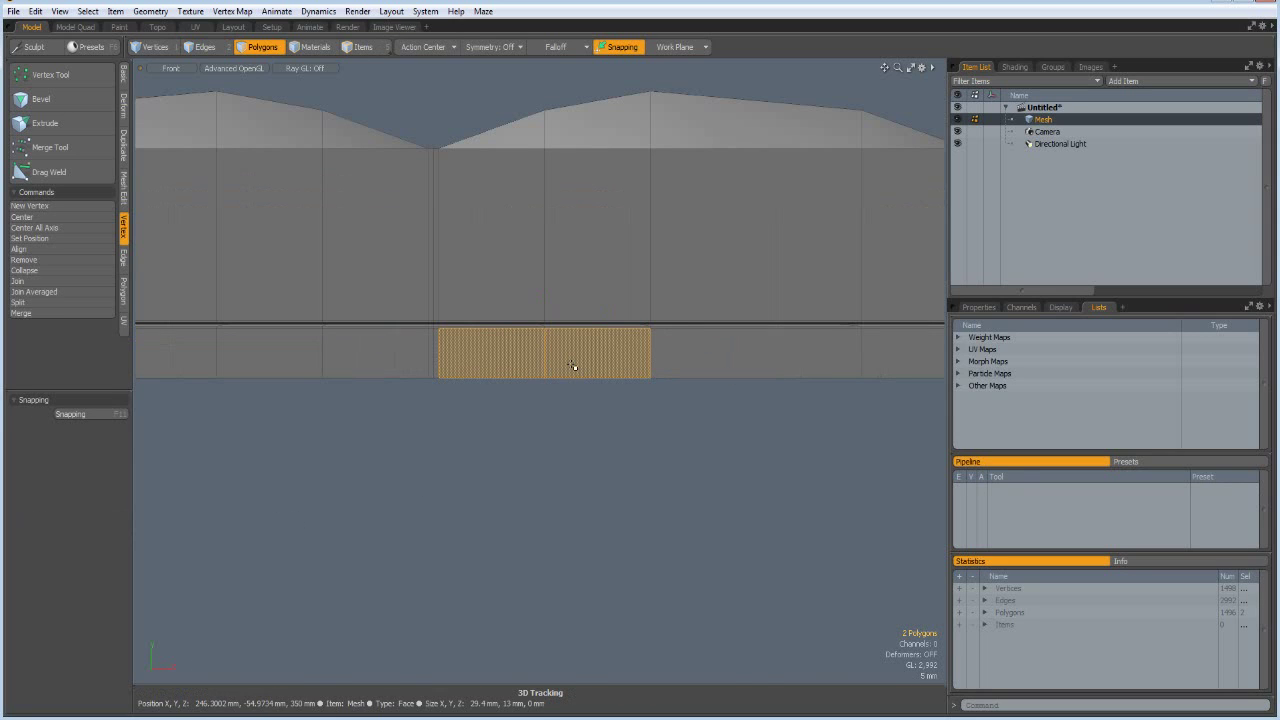
pyautogui.press('l')
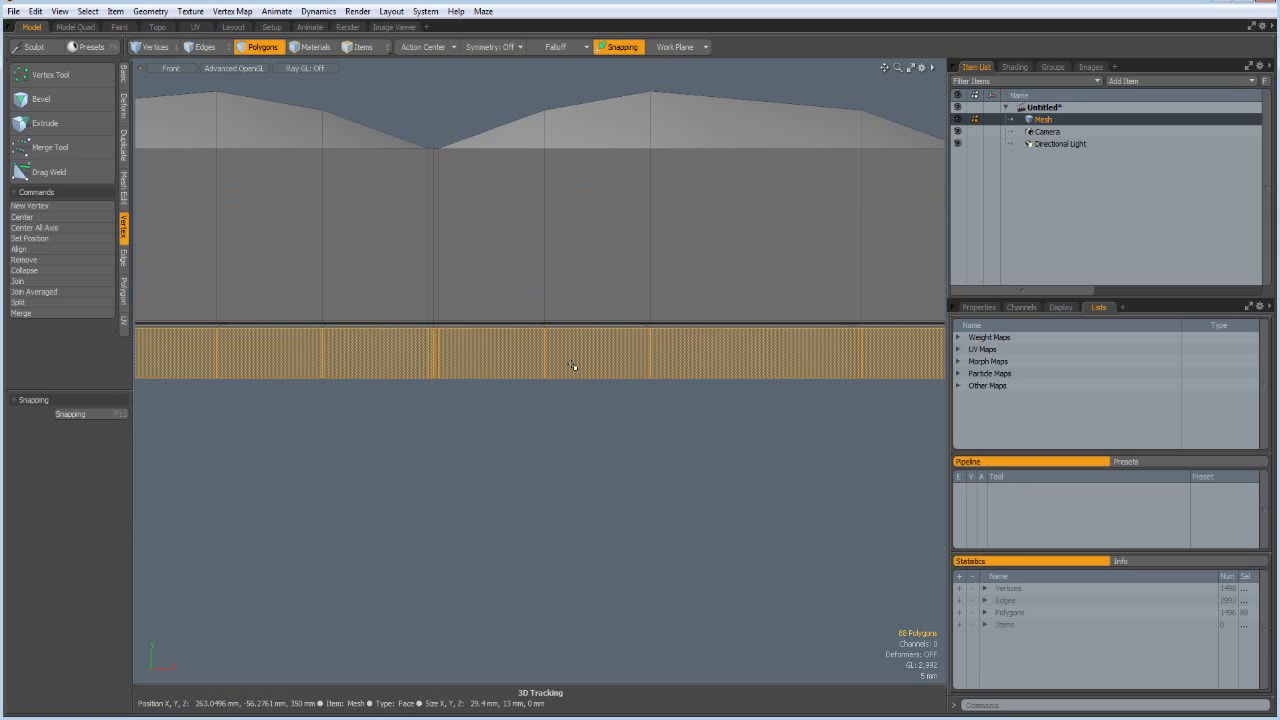
pyautogui.hotkey('shift', 'Up')
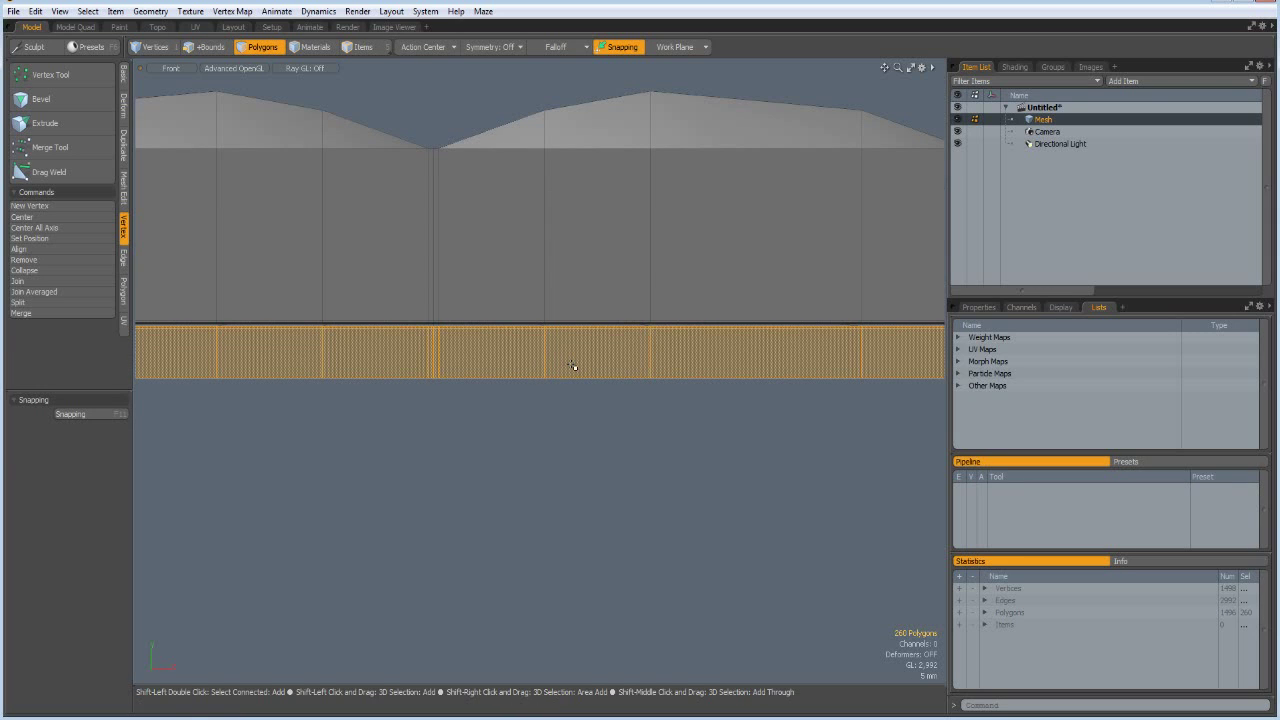
# - Expand the polygon selection below the groove by one ring and assign it the Wood material
pyautogui.hotkey('shift', 'Up')
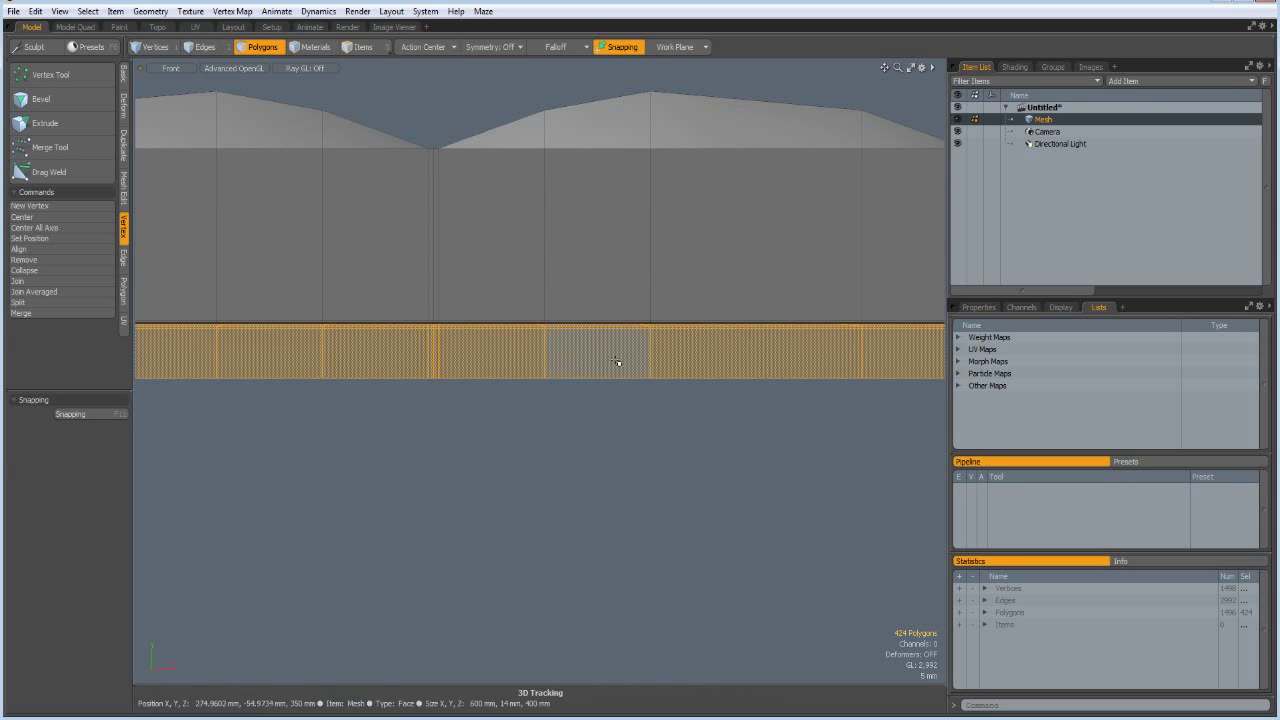
pyautogui.scroll(3, 610, 345)
pyautogui.keyDown('alt'); pyautogui.moveTo(593, 353); pyautogui.dragTo(578, 391); pyautogui.keyUp('alt')
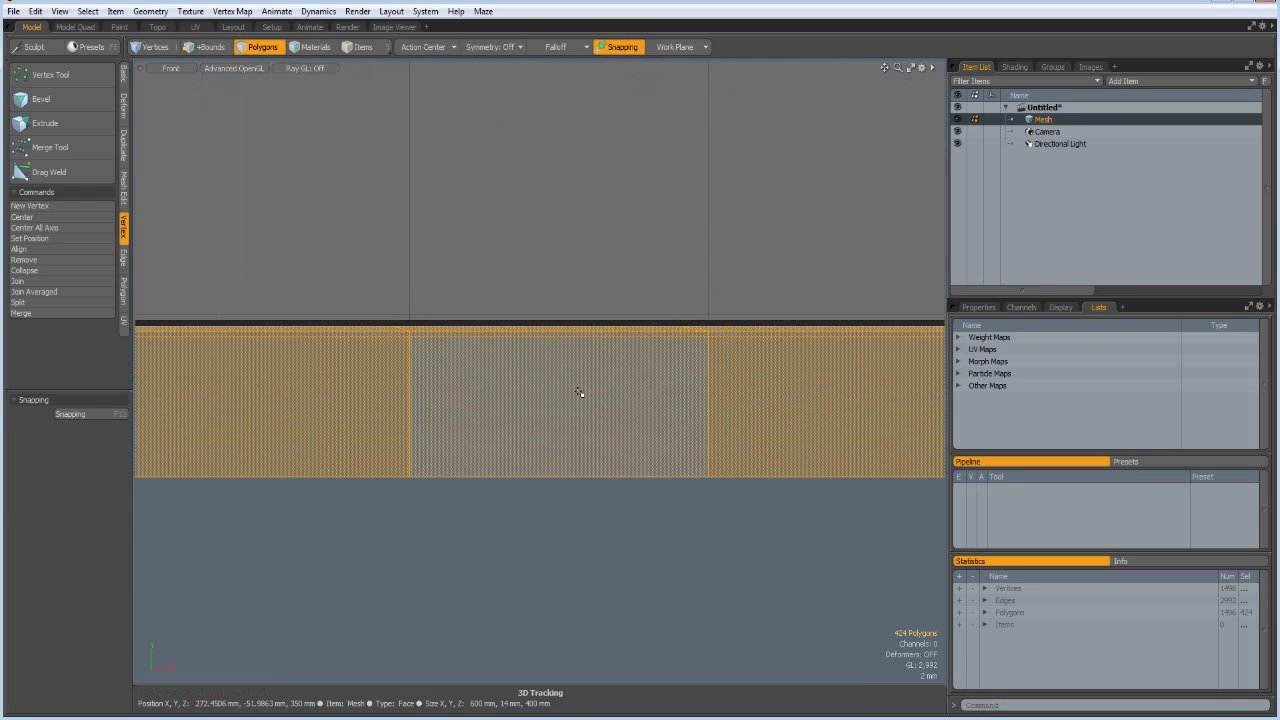
pyautogui.hotkey('shift', 'Up')
pyautogui.hotkey('shift', 'Down')
pyautogui.scroll(-4, 581, 395)
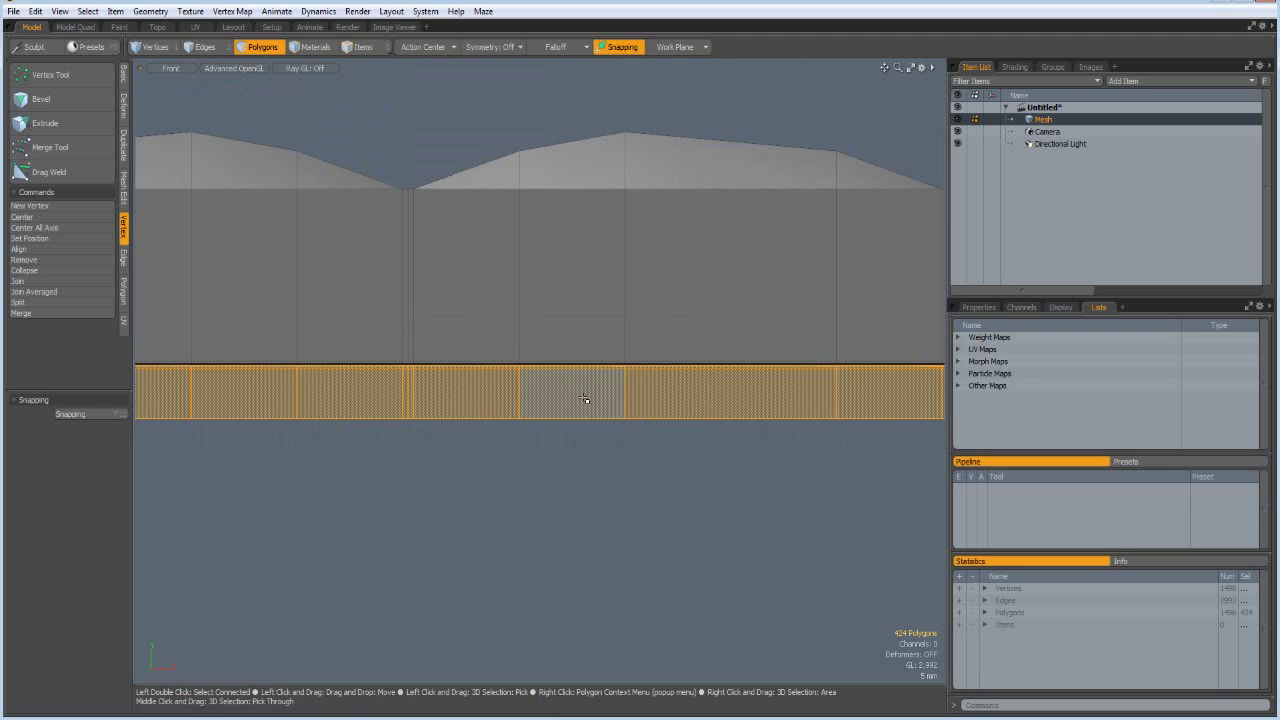
pyautogui.press('m')
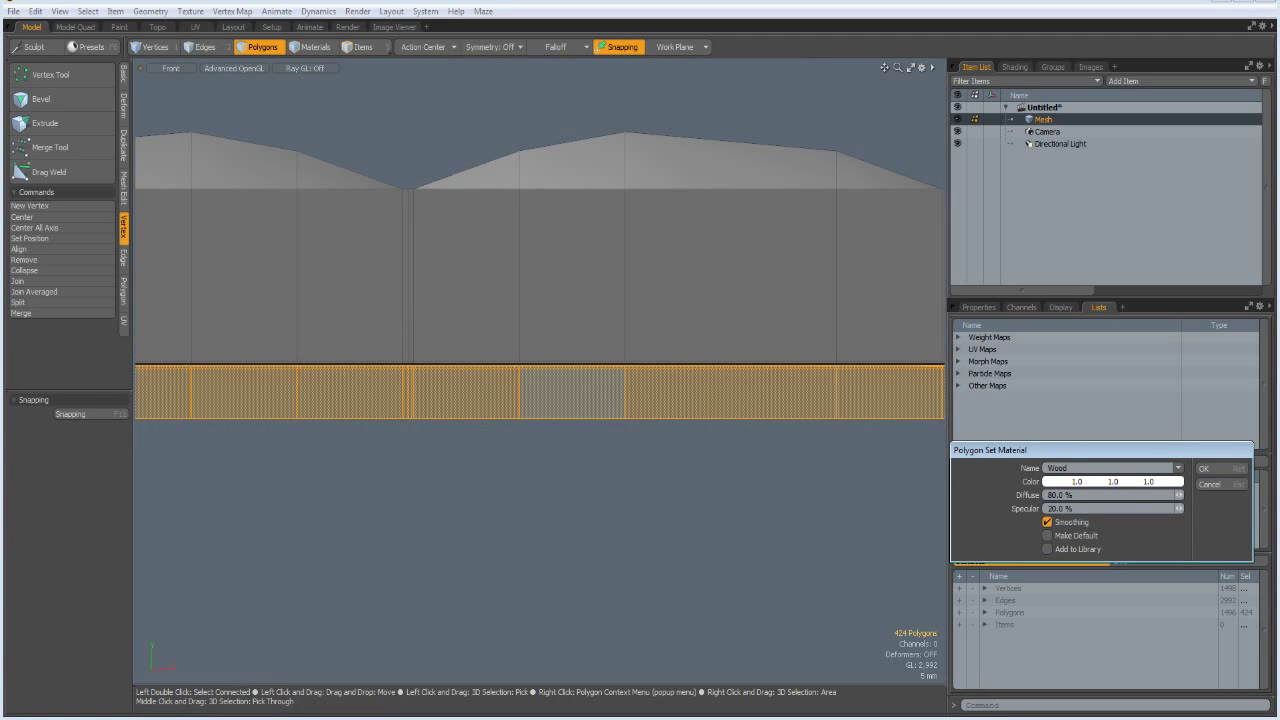
pyautogui.press('Return')
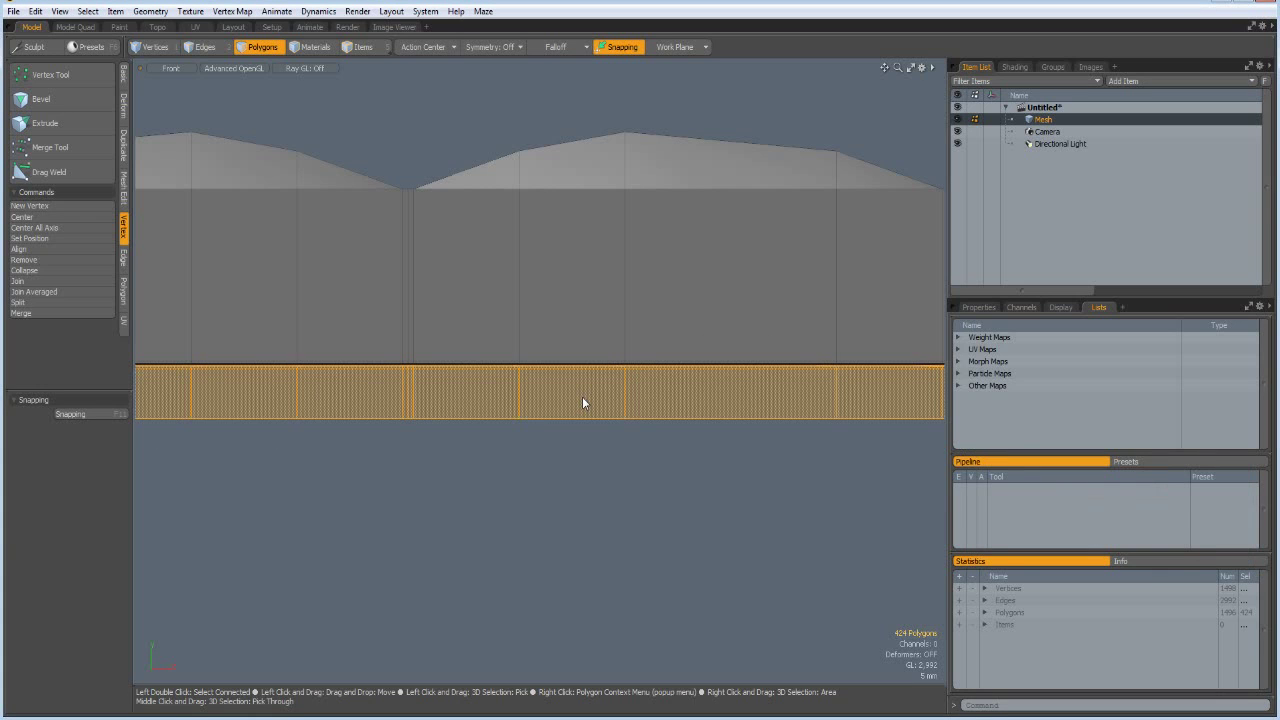
# - Hide the selected wood polygons and switch to the perspective view
pyautogui.press('Delete')
pyautogui.keyDown('alt'); pyautogui.keyDown('shift'); pyautogui.moveTo(582, 396); pyautogui.dragTo(655, 453); pyautogui.keyUp('shift'); pyautogui.keyUp('alt')
pyautogui.hotkey('ctrl', 'space')
pyautogui.click(711, 403)
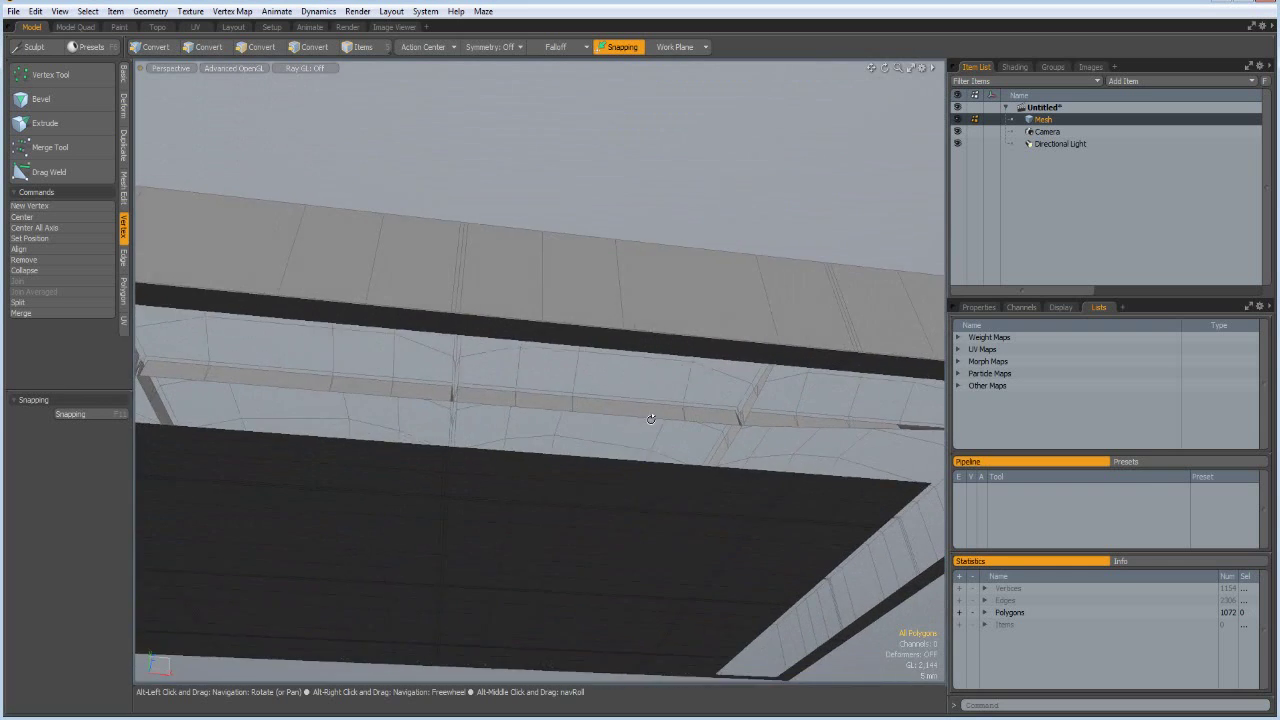
# - Assign the Wood material to the entire remaining flat underside of the block and hide those polygons
pyautogui.scroll(-5, 619, 511)
pyautogui.scroll(3, 540, 573)
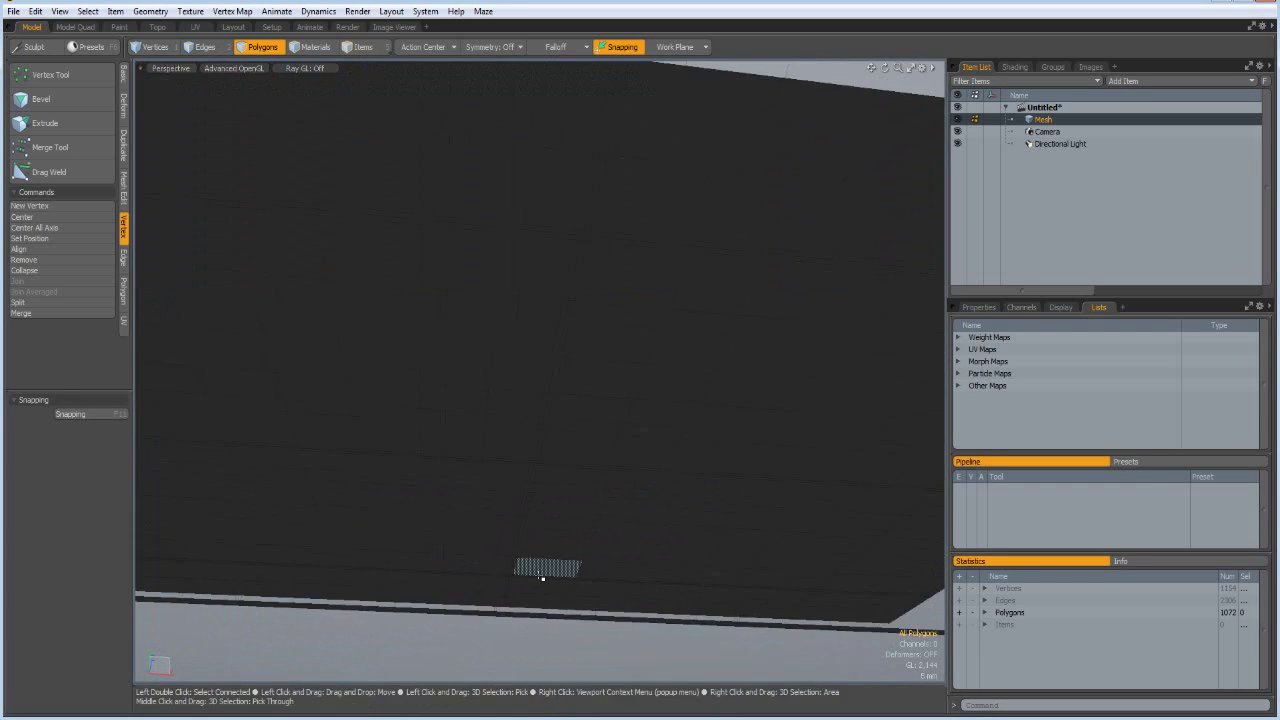
pyautogui.scroll(-2, 548, 545)
pyautogui.keyDown('alt'); pyautogui.moveTo(549, 538); pyautogui.dragTo(556, 404); pyautogui.keyUp('alt')
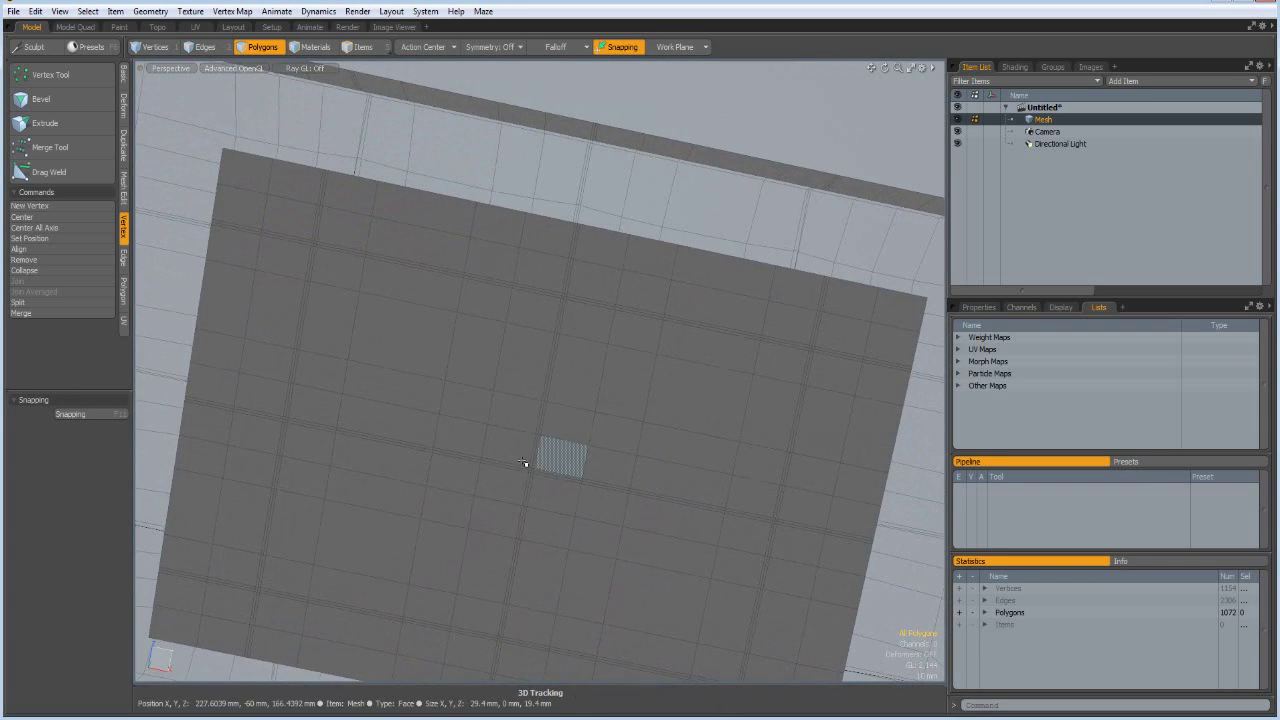
pyautogui.moveTo(528, 460); pyautogui.dragTo(570, 456)
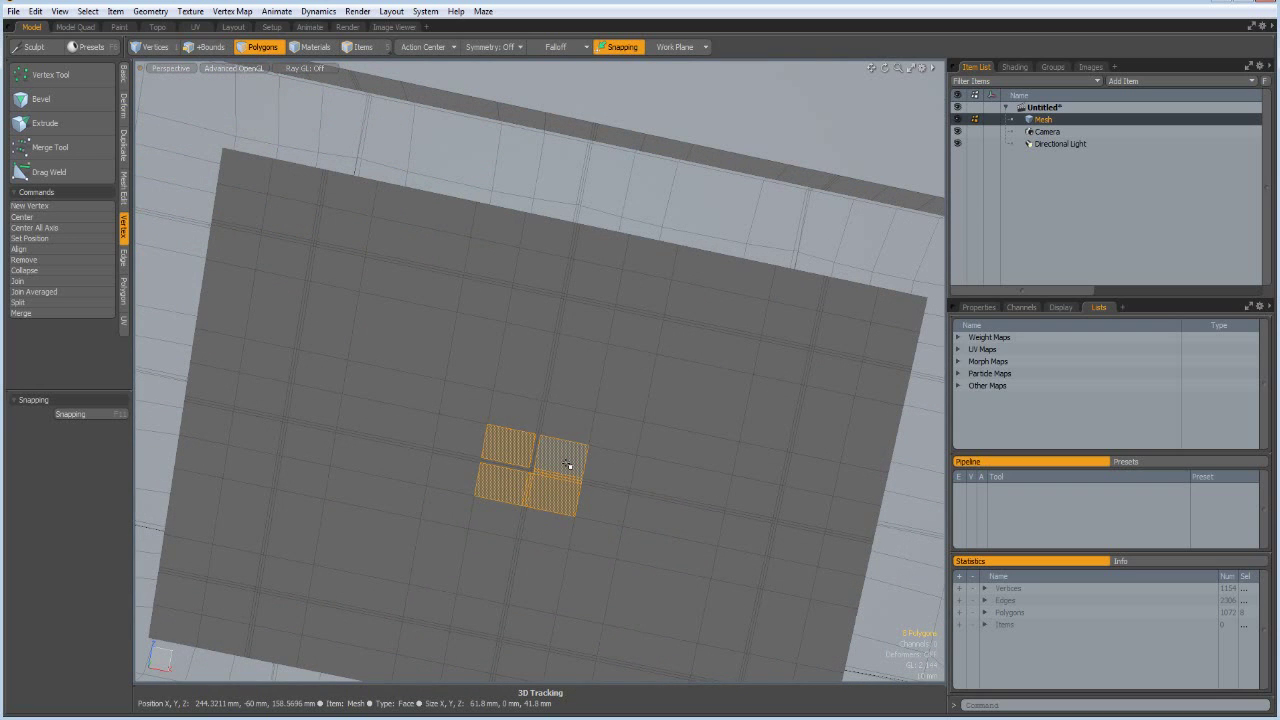
pyautogui.hotkey('shift', 'Up')
pyautogui.hotkey('shift', 'Up')
pyautogui.hotkey('shift', 'Up')
pyautogui.hotkey('shift', 'Up')
pyautogui.hotkey('shift', 'Up')
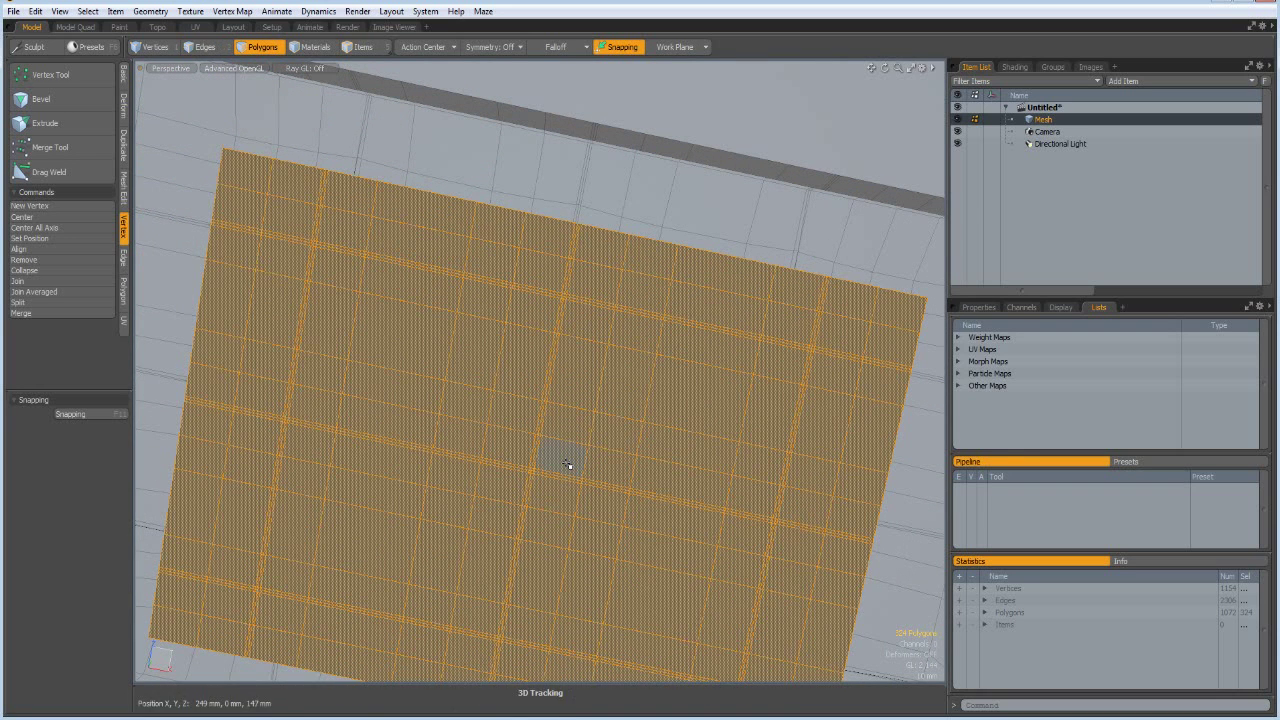
pyautogui.press('m')
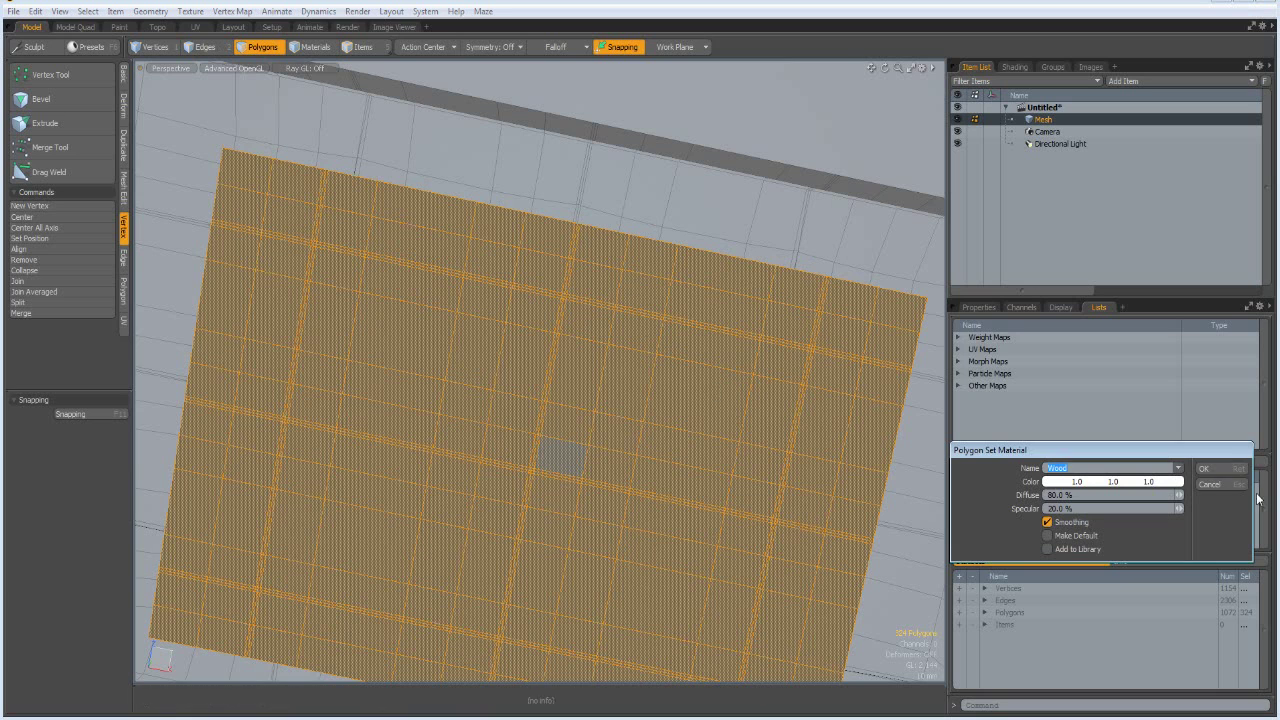
pyautogui.click(1216, 468)
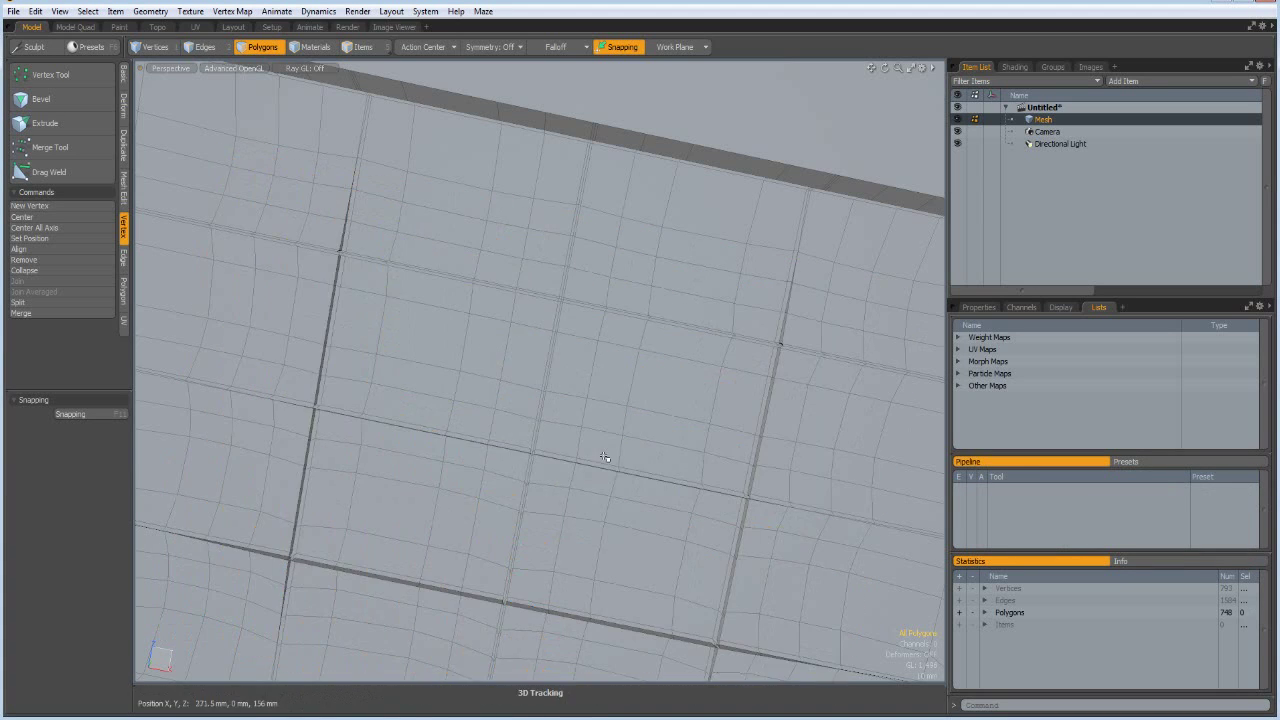
# - Assign the Leather material to all polygons still visible and unhide the rest of the mesh
pyautogui.scroll(-5, 600, 451)
pyautogui.keyDown('alt'); pyautogui.moveTo(600, 455); pyautogui.dragTo(672, 478); pyautogui.keyUp('alt')
pyautogui.scroll(6, 647, 385)
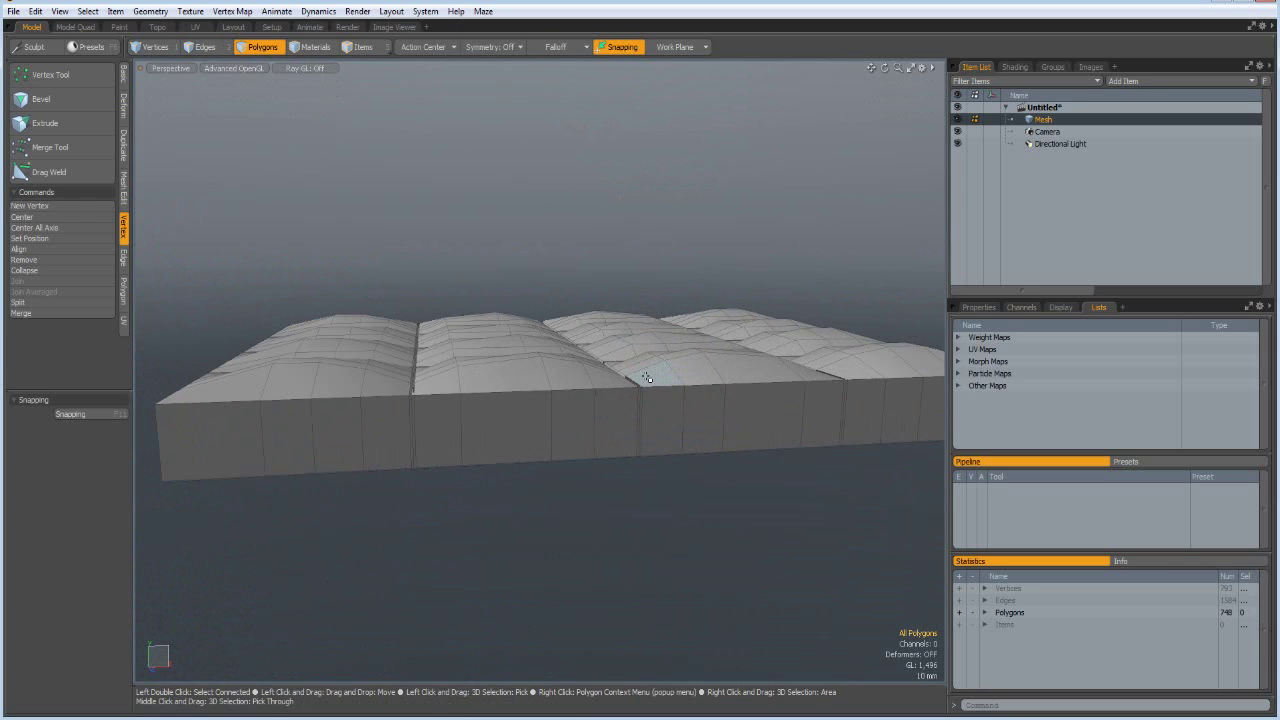
pyautogui.press('m')
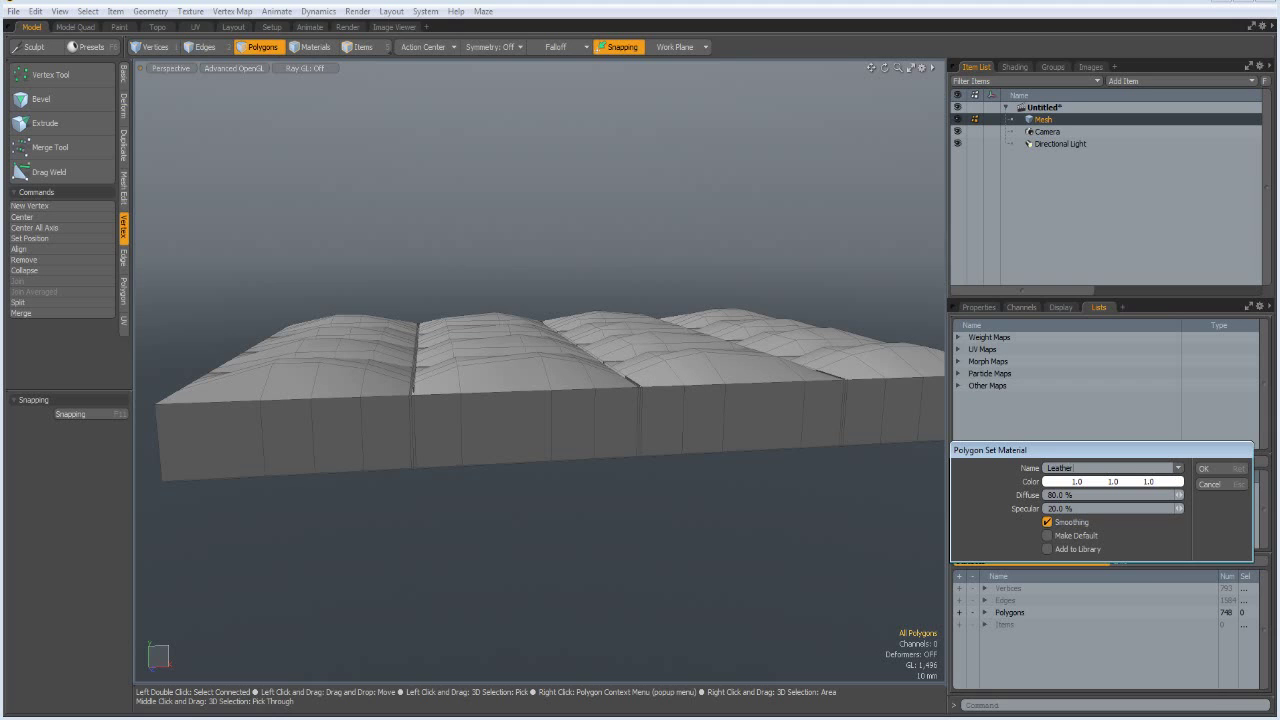
pyautogui.press('Return')
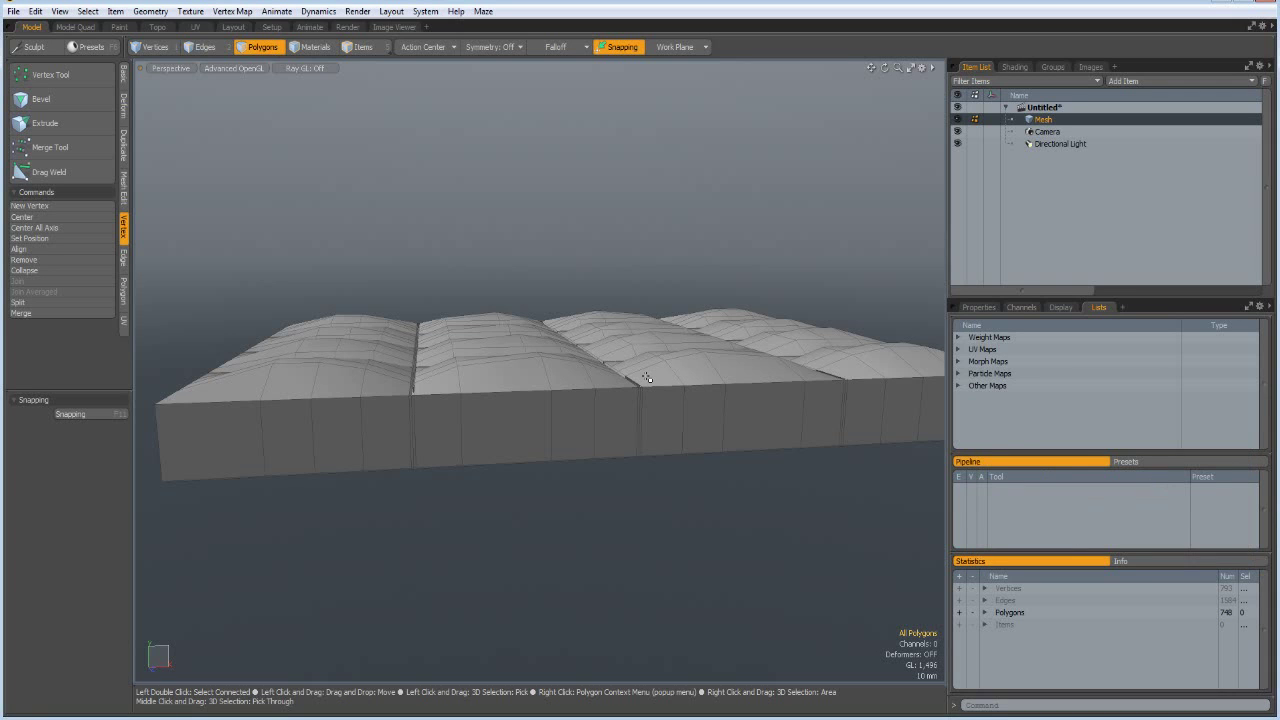
pyautogui.scroll(-3, 518, 446)
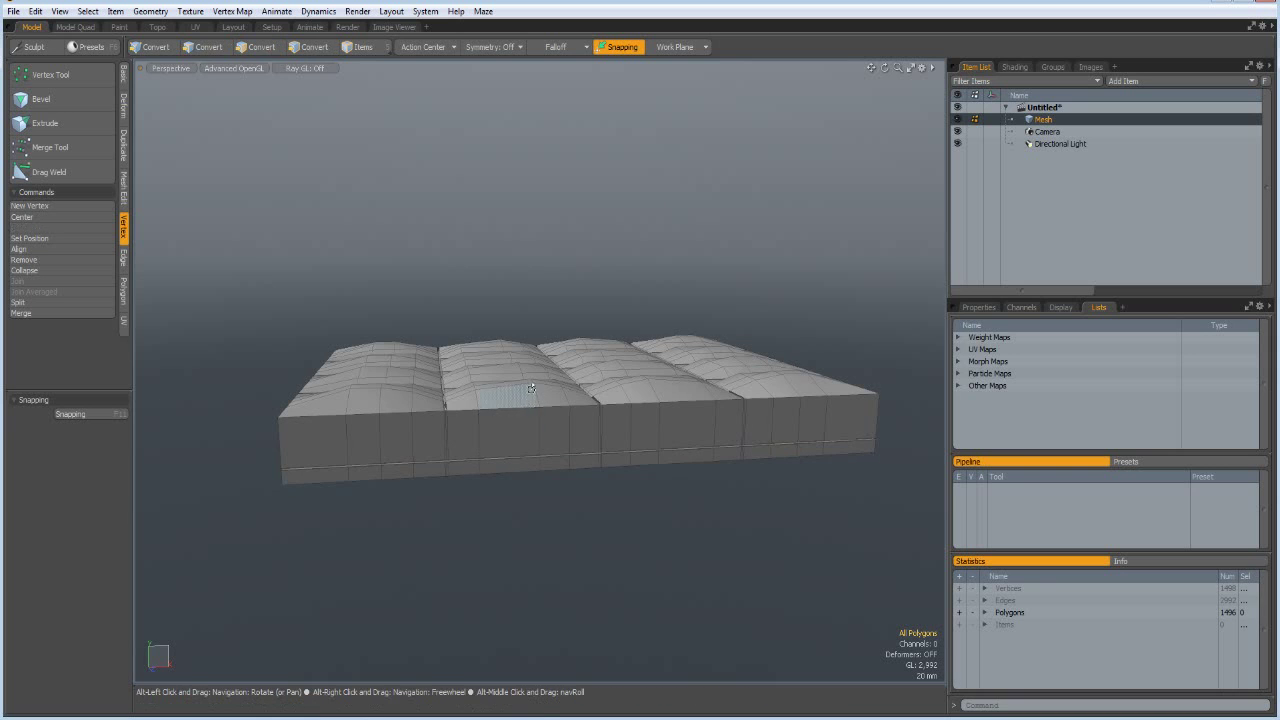
# - Set symmetry to the X axis and test it by selecting a polygon on the front corner tile
pyautogui.keyDown('alt'); pyautogui.moveTo(514, 443); pyautogui.dragTo(490, 470); pyautogui.keyUp('alt')
pyautogui.click(507, 435)
pyautogui.click(505, 48)
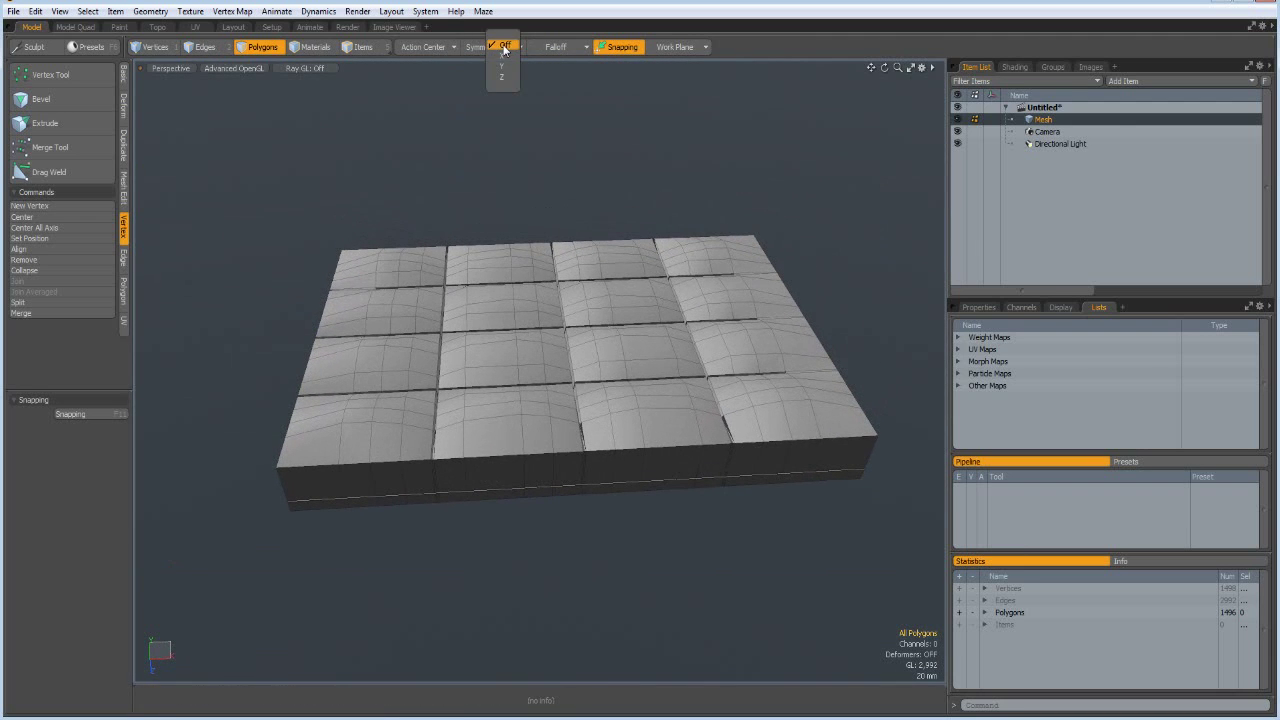
pyautogui.click(505, 57)
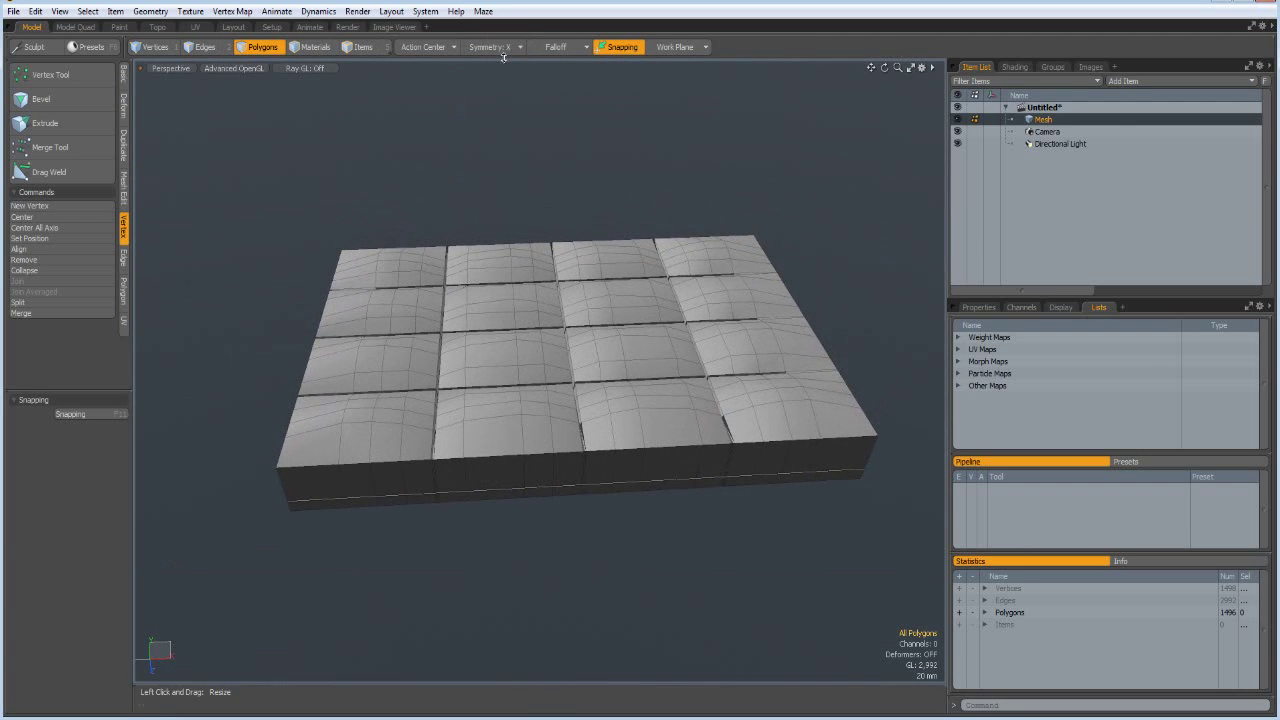
pyautogui.click(352, 415)
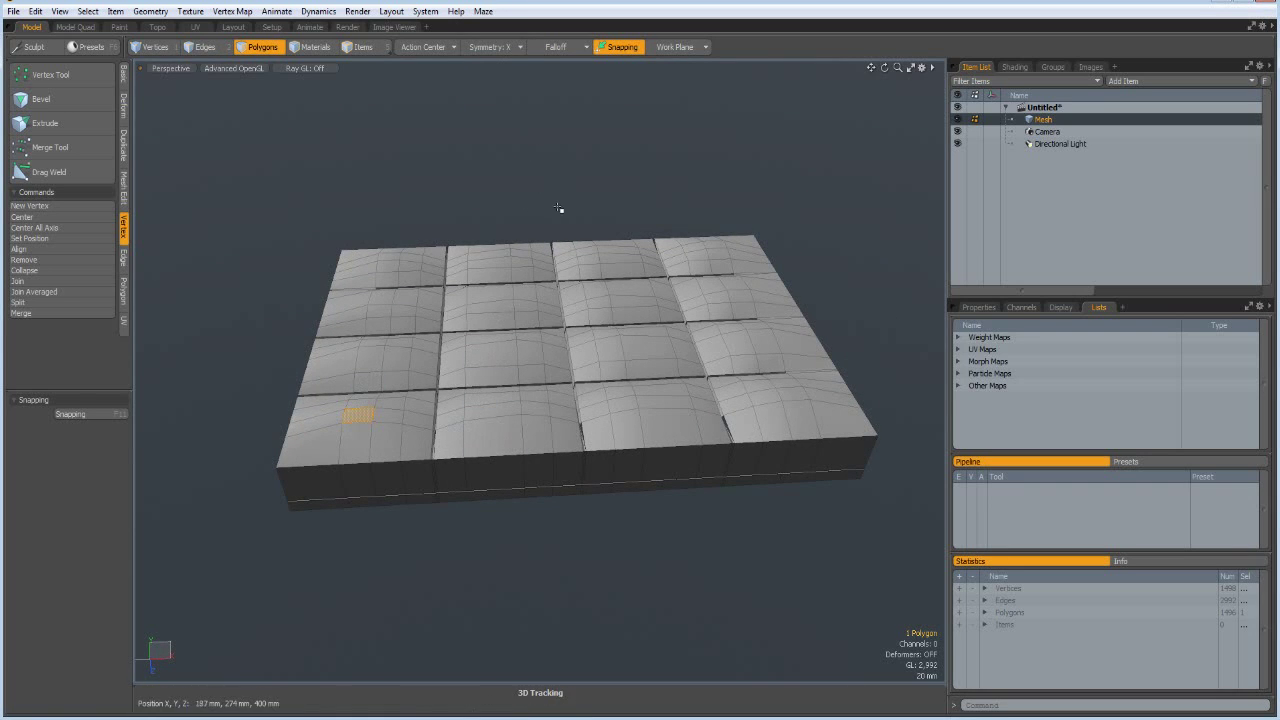
# - Center the entire mesh at the world origin on all axes
pyautogui.press('1')
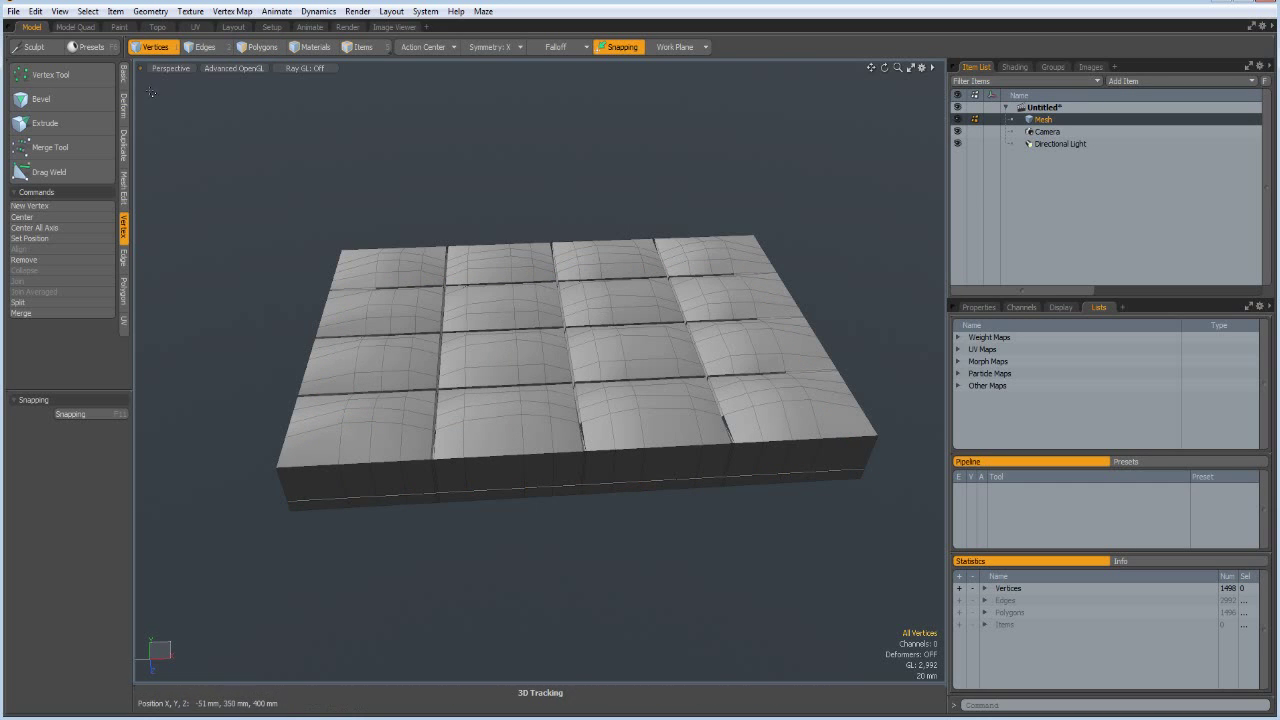
pyautogui.click(124, 76)
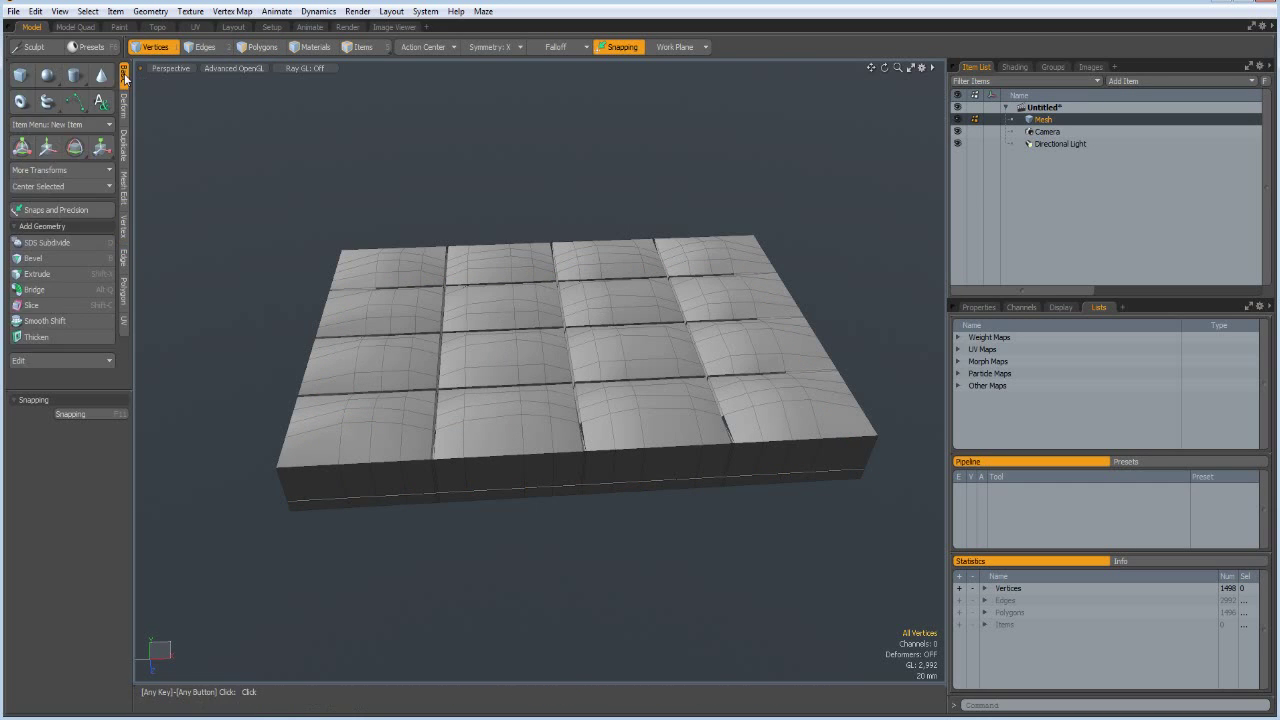
pyautogui.click(50, 187)
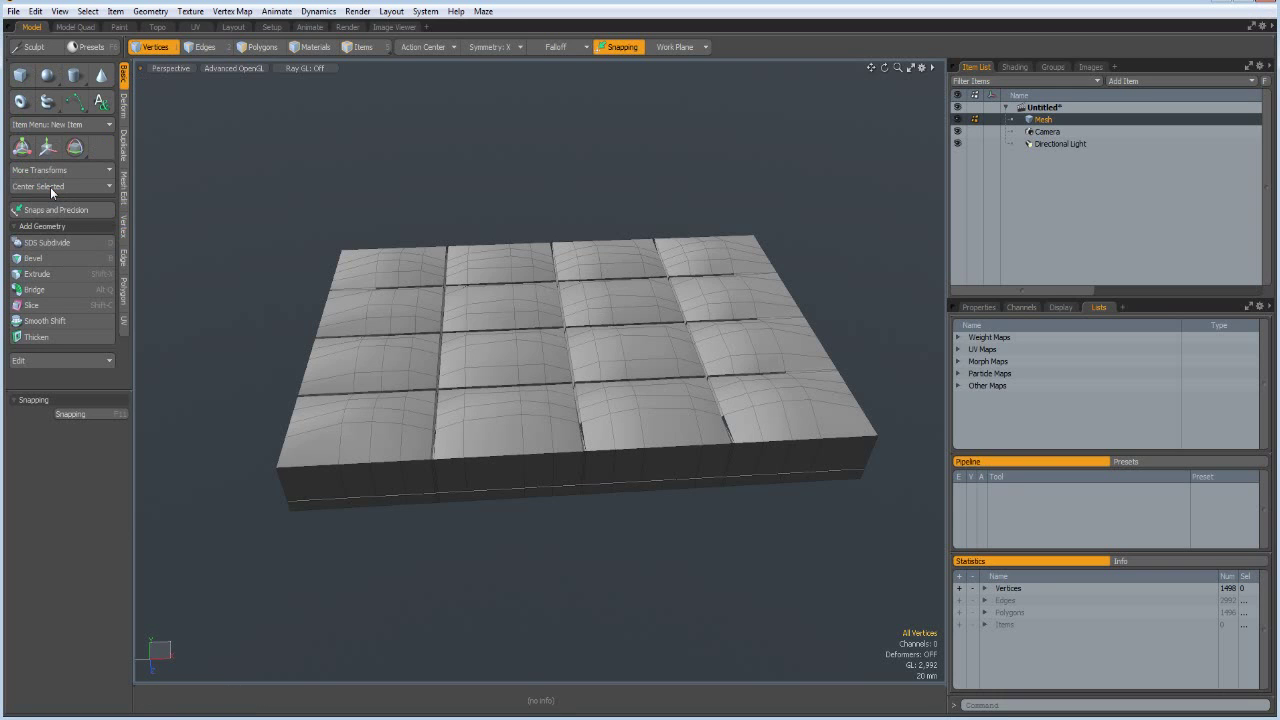
pyautogui.click(50, 187)
pyautogui.press('a')
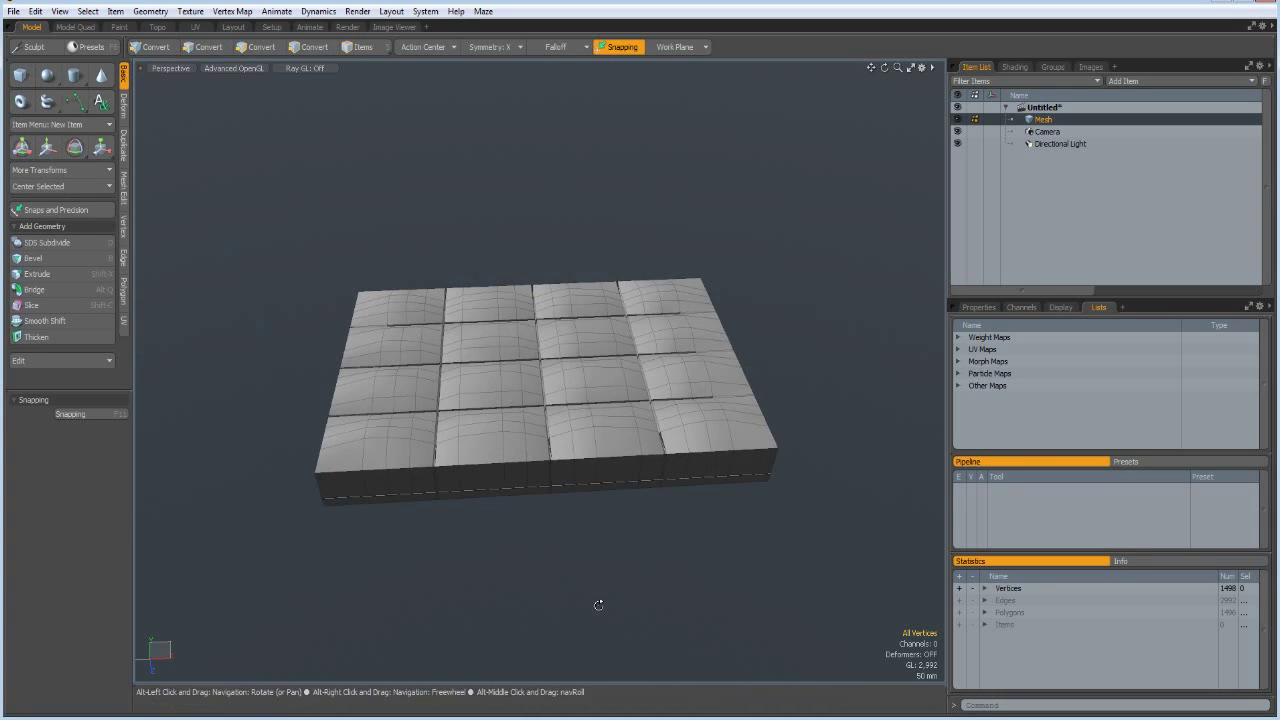
pyautogui.keyDown('alt'); pyautogui.moveTo(598, 603); pyautogui.dragTo(594, 651); pyautogui.keyUp('alt')
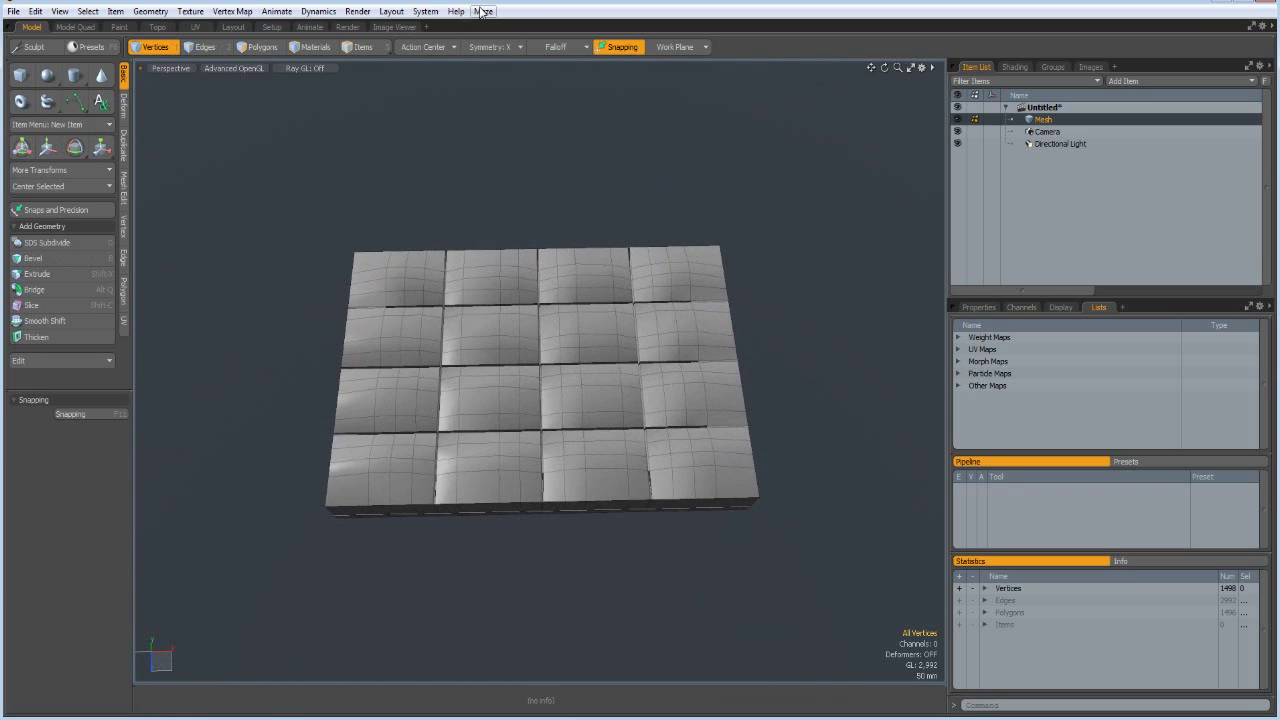
# - Using X symmetry, select one polygon near the middle of each of the 16 tiles
pyautogui.press('3')
pyautogui.click(397, 271)
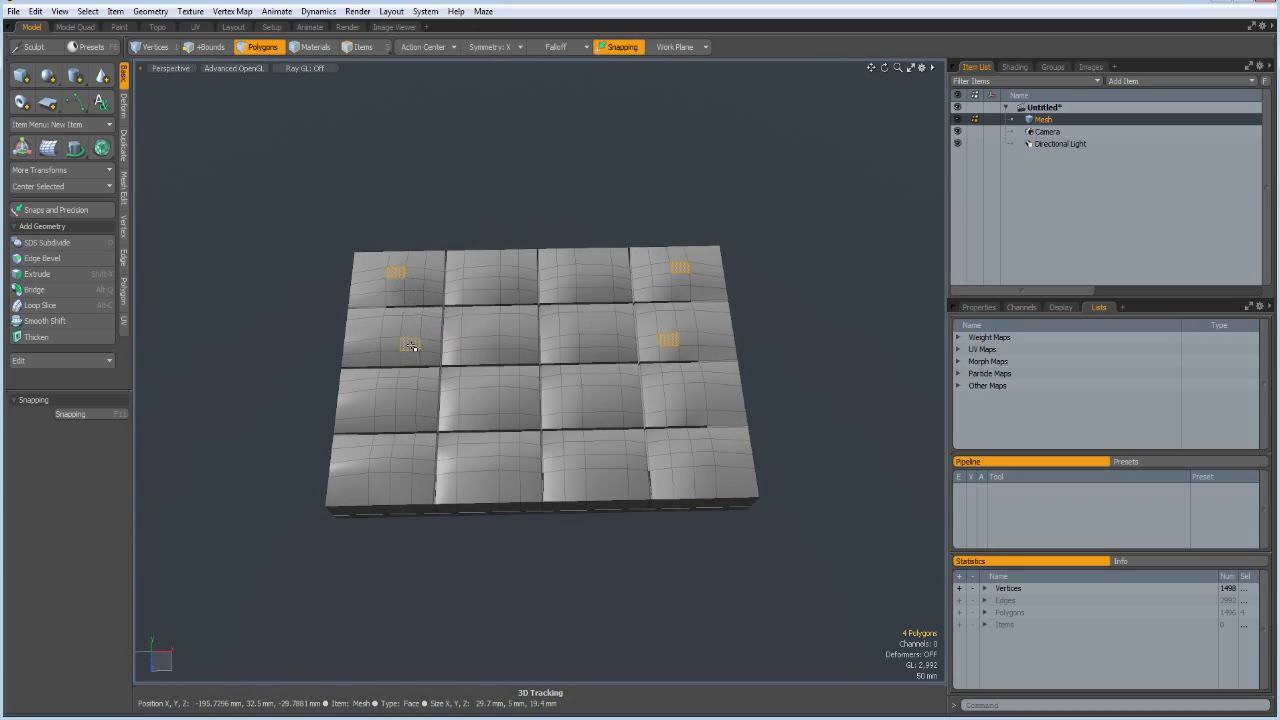
pyautogui.keyDown('shift'); pyautogui.click(381, 383); pyautogui.keyUp('shift')
pyautogui.keyDown('shift'); pyautogui.click(401, 467); pyautogui.keyUp('shift')
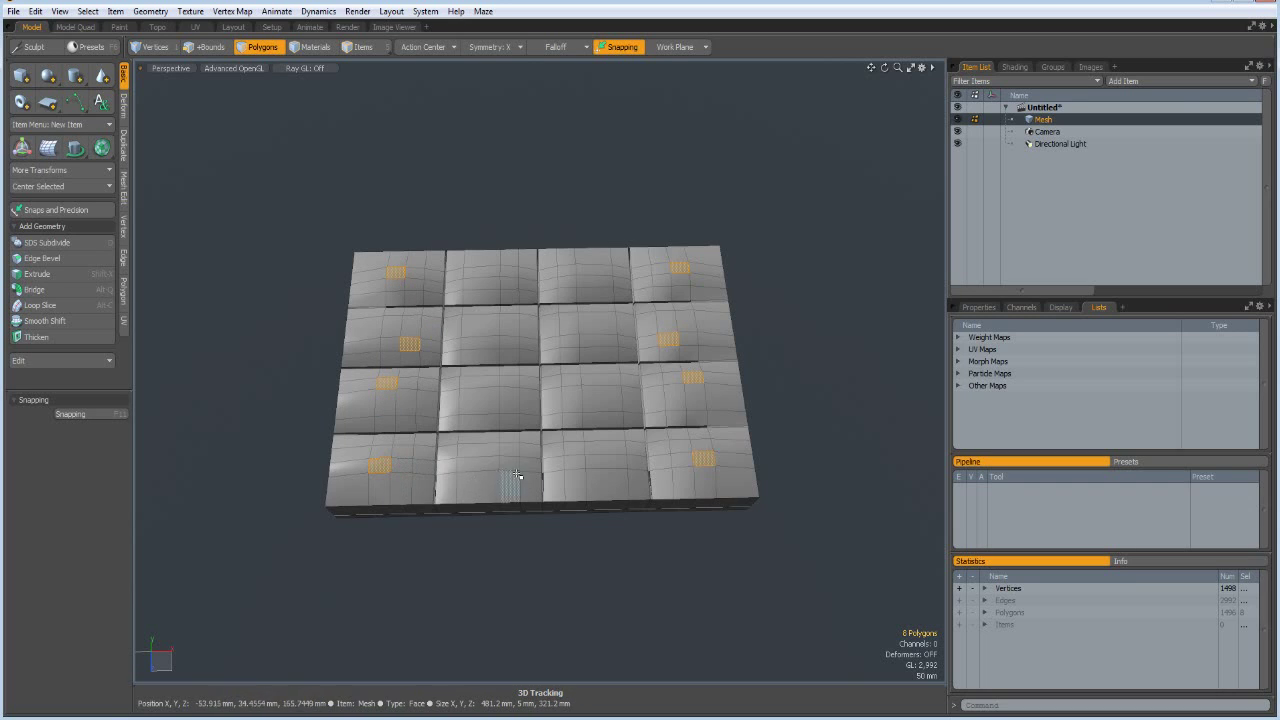
pyautogui.keyDown('shift'); pyautogui.click(512, 383); pyautogui.keyUp('shift')
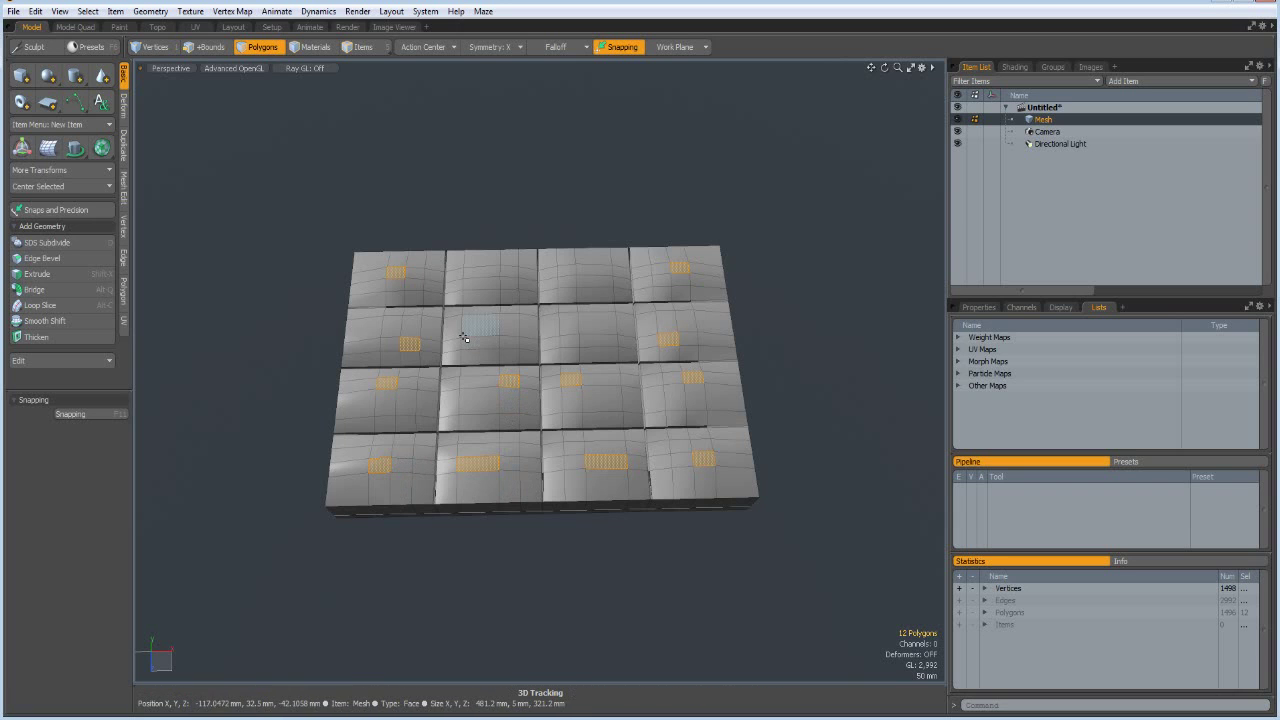
pyautogui.keyDown('shift'); pyautogui.click(505, 280); pyautogui.keyUp('shift')
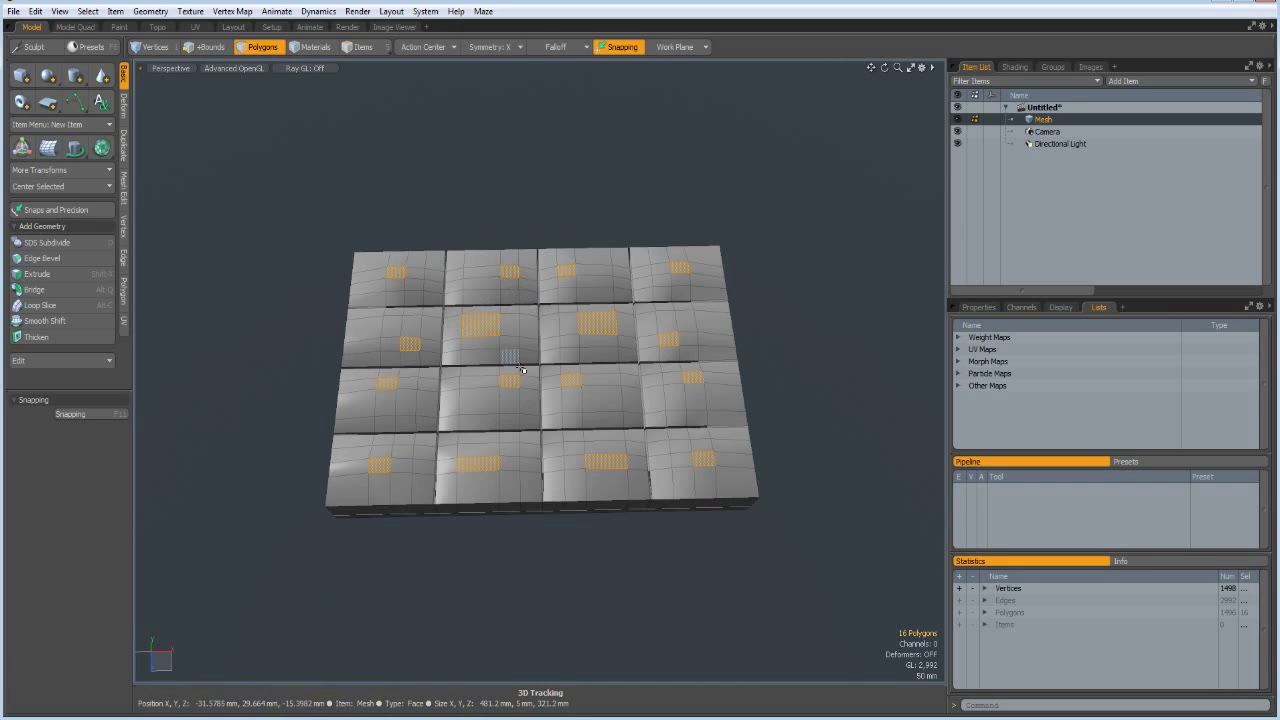
# - Move the selected tile polygons down 9 mm in Y to dent the bulges, and clear the selection
pyautogui.keyDown('alt'); pyautogui.moveTo(788, 432); pyautogui.dragTo(815, 306); pyautogui.keyUp('alt')
pyautogui.press('w')
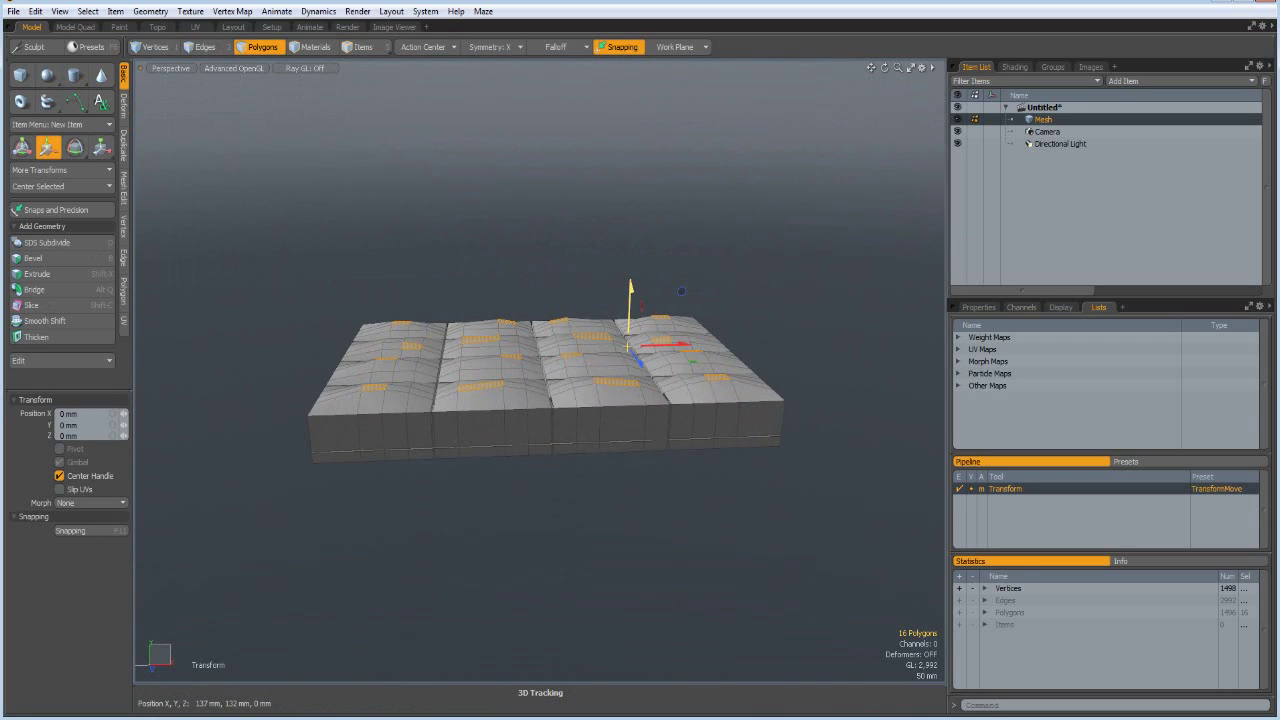
pyautogui.moveTo(628, 346); pyautogui.dragTo(628, 348)
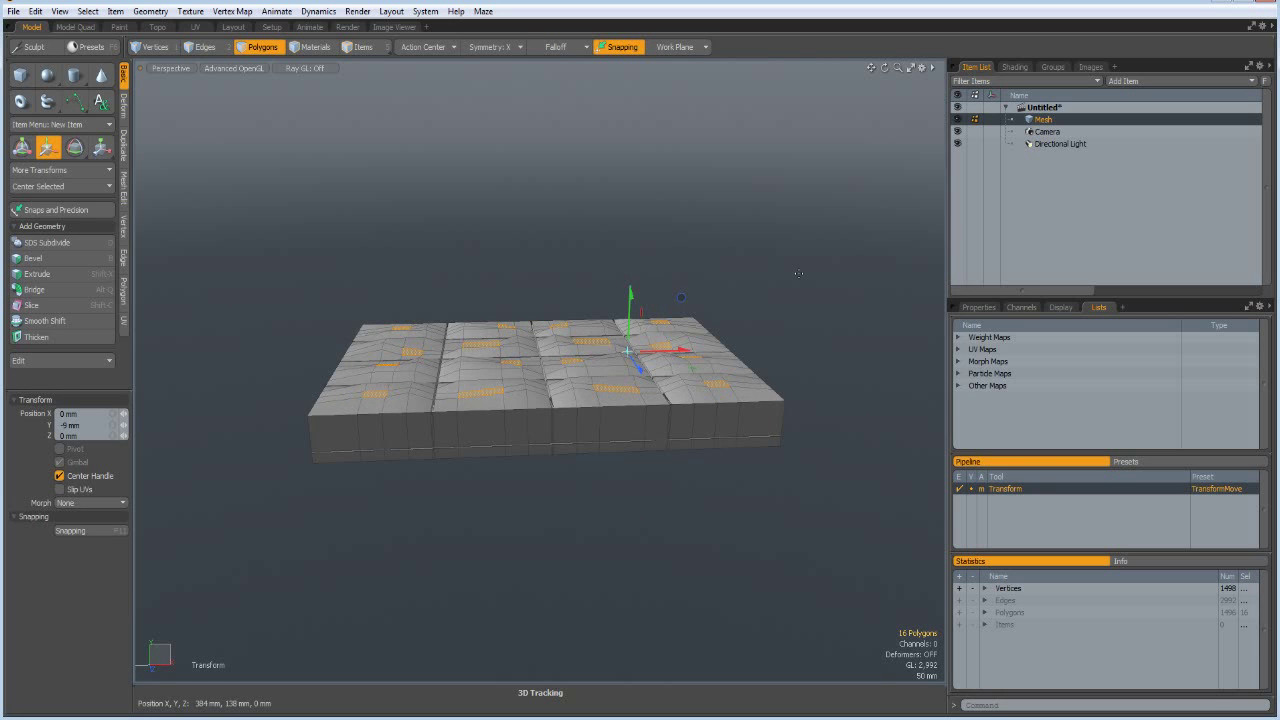
pyautogui.press('q')
pyautogui.click(749, 280)
# - Switch to edge selection and clear the leftover edge loop selection on the cushion block
pyautogui.keyDown('alt'); pyautogui.moveTo(480, 246); pyautogui.dragTo(420, 263); pyautogui.keyUp('alt')
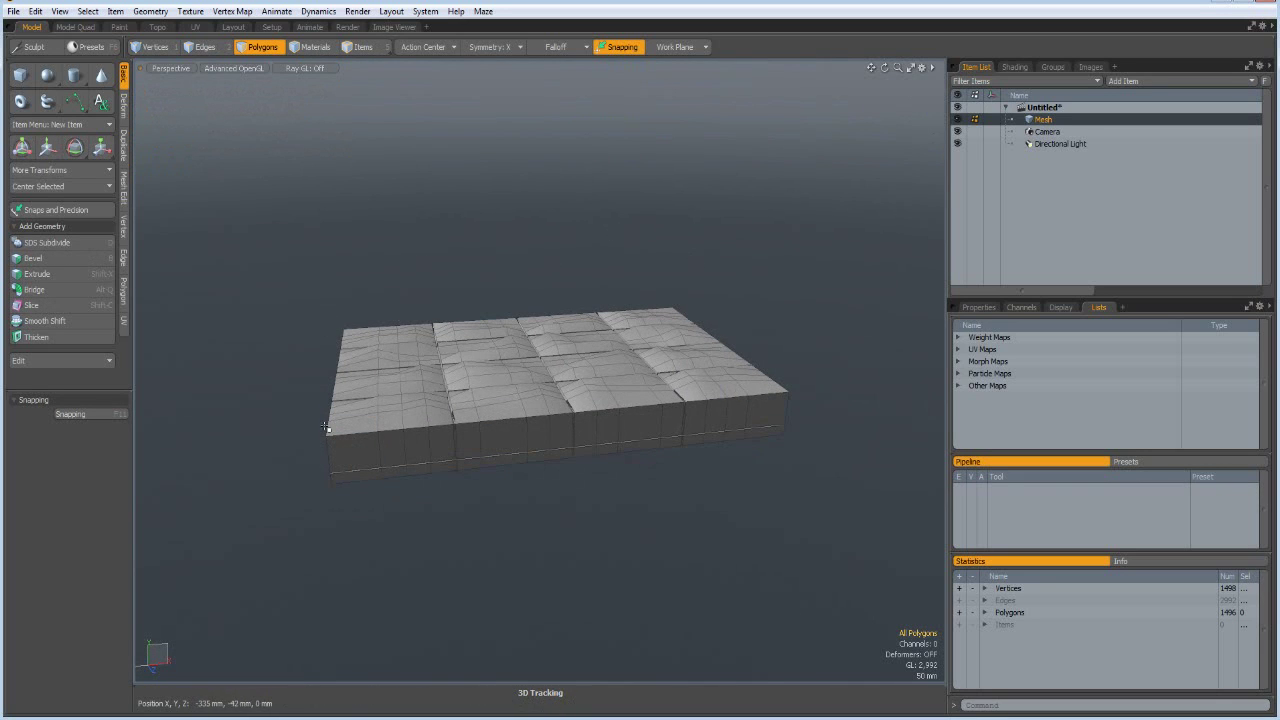
pyautogui.scroll(4, 385, 445)
pyautogui.scroll(-2, 403, 437)
pyautogui.scroll(2, 380, 438)
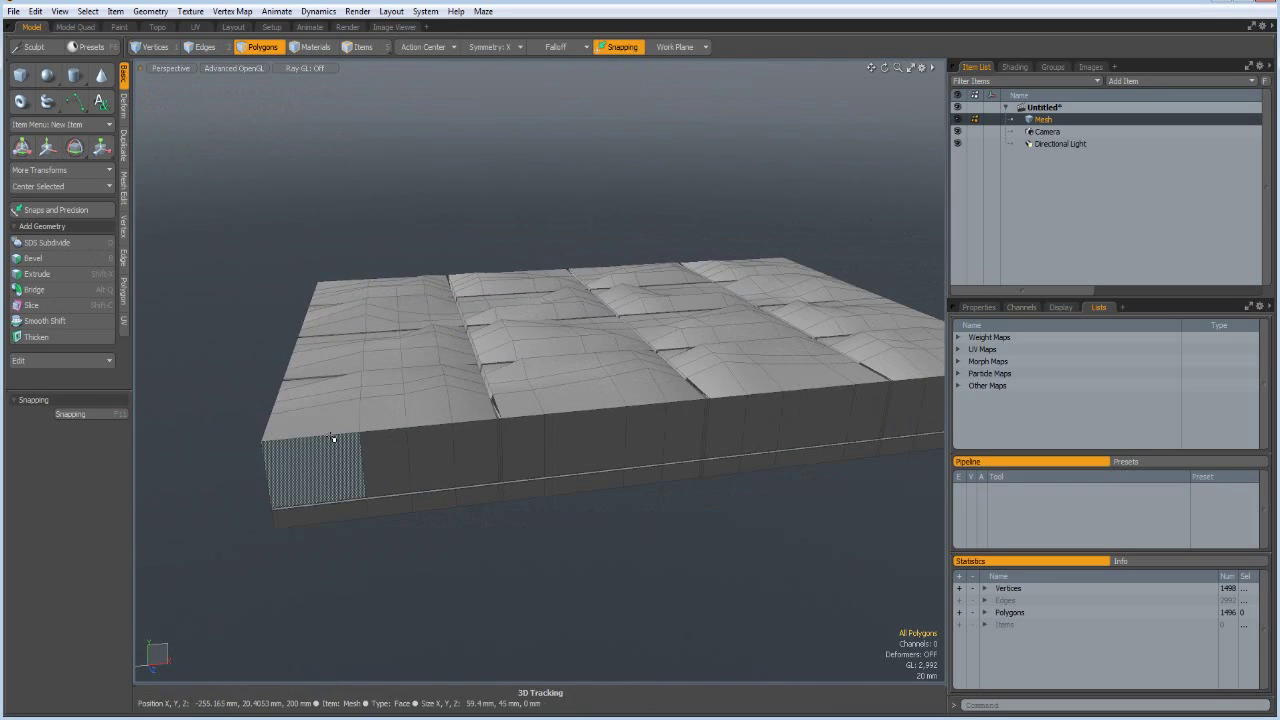
pyautogui.keyDown('alt'); pyautogui.moveTo(333, 440); pyautogui.dragTo(416, 455); pyautogui.keyUp('alt')
pyautogui.press('2')
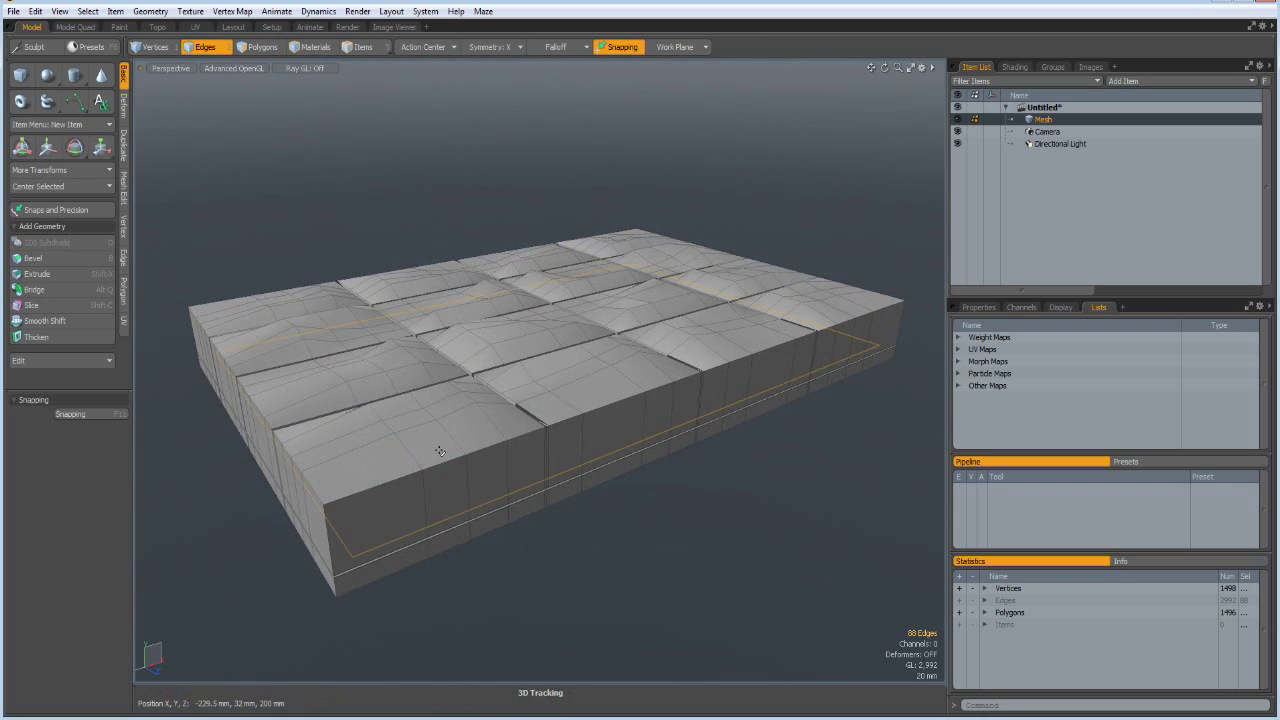
pyautogui.click(440, 452)
# - Using X symmetry, select several upper rim edges along the block's front side and move them slightly down in Y
pyautogui.moveTo(470, 446)
pyautogui.keyDown('alt'); pyautogui.mouseDown()
pyautogui.moveTo(513, 455)
pyautogui.moveTo(492, 433)
pyautogui.mouseUp(); pyautogui.keyUp('alt')
pyautogui.press('ctrl')
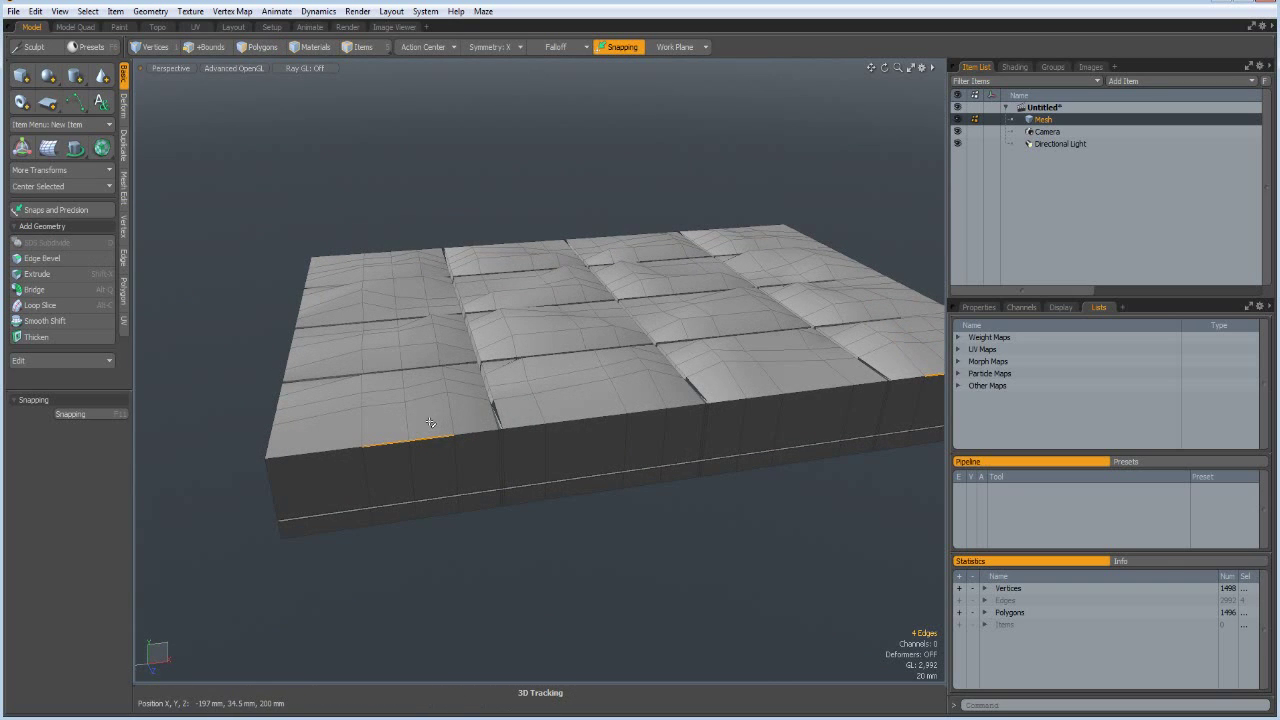
pyautogui.keyDown('ctrl'); pyautogui.moveTo(438, 435); pyautogui.dragTo(575, 442, button='right'); pyautogui.keyUp('ctrl')
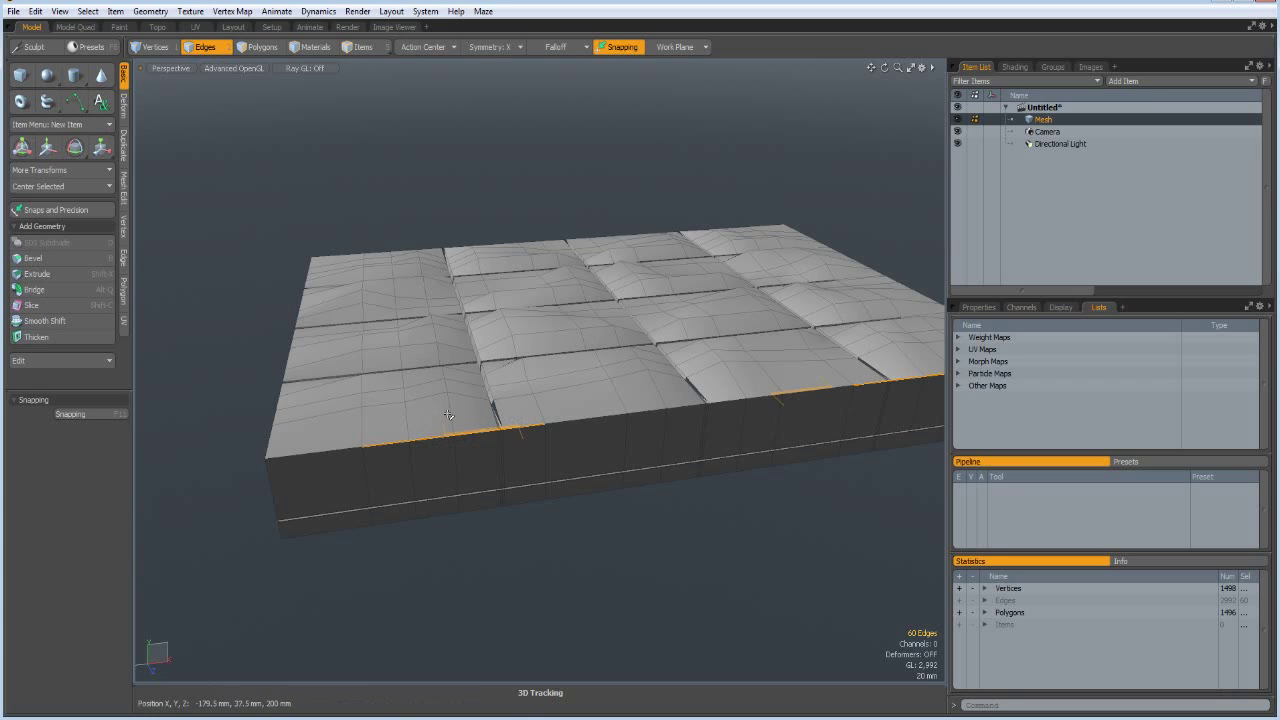
pyautogui.keyDown('shift'); pyautogui.moveTo(352, 426); pyautogui.dragTo(578, 455, button='right'); pyautogui.keyUp('shift')
pyautogui.click(194, 357)
pyautogui.keyDown('ctrl'); pyautogui.moveTo(346, 419); pyautogui.dragTo(568, 463, button='right'); pyautogui.keyUp('ctrl')
pyautogui.moveTo(686, 534)
pyautogui.keyDown('alt'); pyautogui.mouseDown()
pyautogui.moveTo(640, 514)
pyautogui.moveTo(664, 522)
pyautogui.mouseUp(); pyautogui.keyUp('alt')
pyautogui.keyDown('shift'); pyautogui.moveTo(655, 404); pyautogui.dragTo(760, 428, button='right'); pyautogui.keyUp('shift')
pyautogui.press('w')
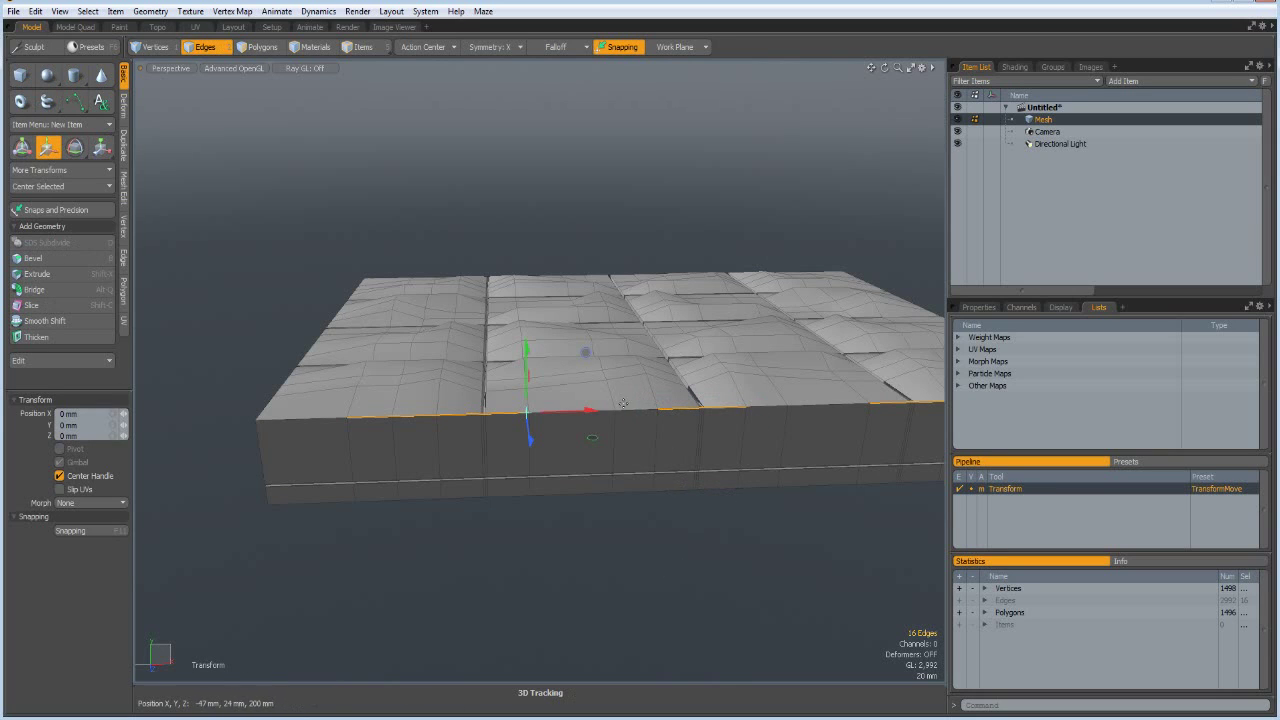
pyautogui.moveTo(527, 348); pyautogui.dragTo(527, 357)
pyautogui.press('space')
# - Select the four upper corner vertices of the block, move them down 15 mm in Y, and clear the selection
pyautogui.keyDown('alt'); pyautogui.moveTo(410, 490); pyautogui.dragTo(388, 550); pyautogui.keyUp('alt')
pyautogui.press('1')
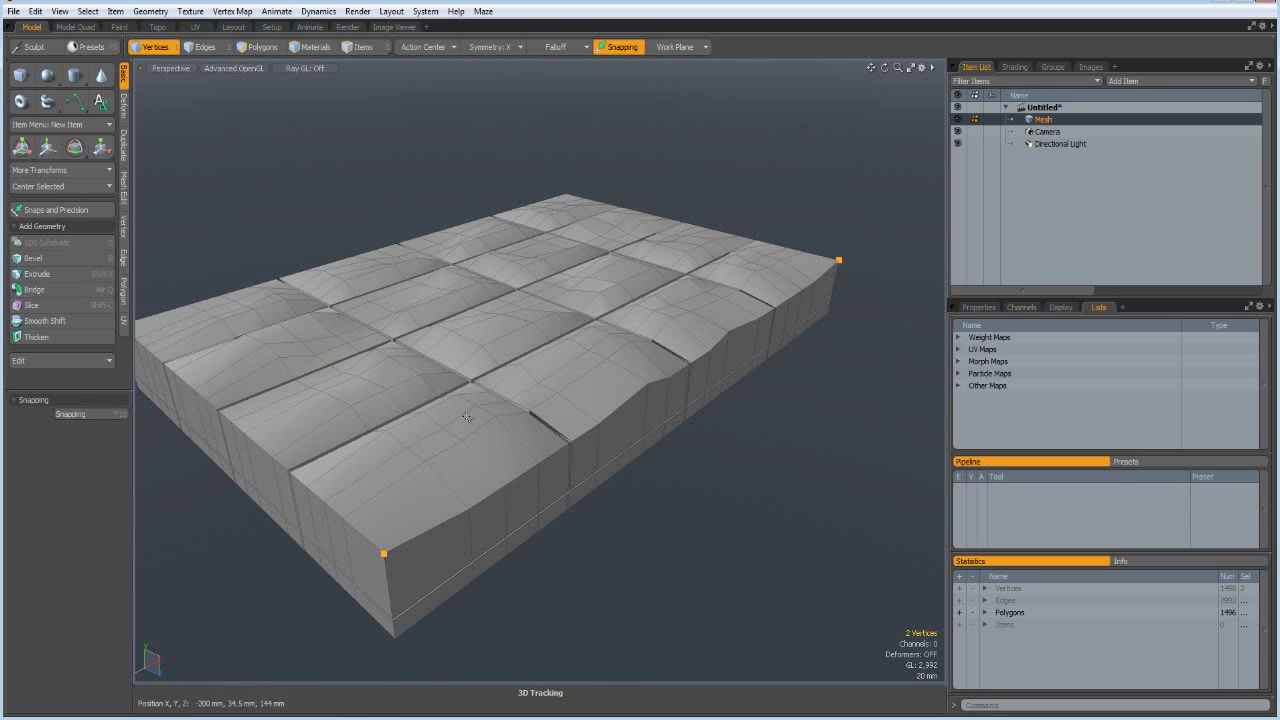
pyautogui.keyDown('alt'); pyautogui.moveTo(463, 402); pyautogui.dragTo(293, 340); pyautogui.keyUp('alt')
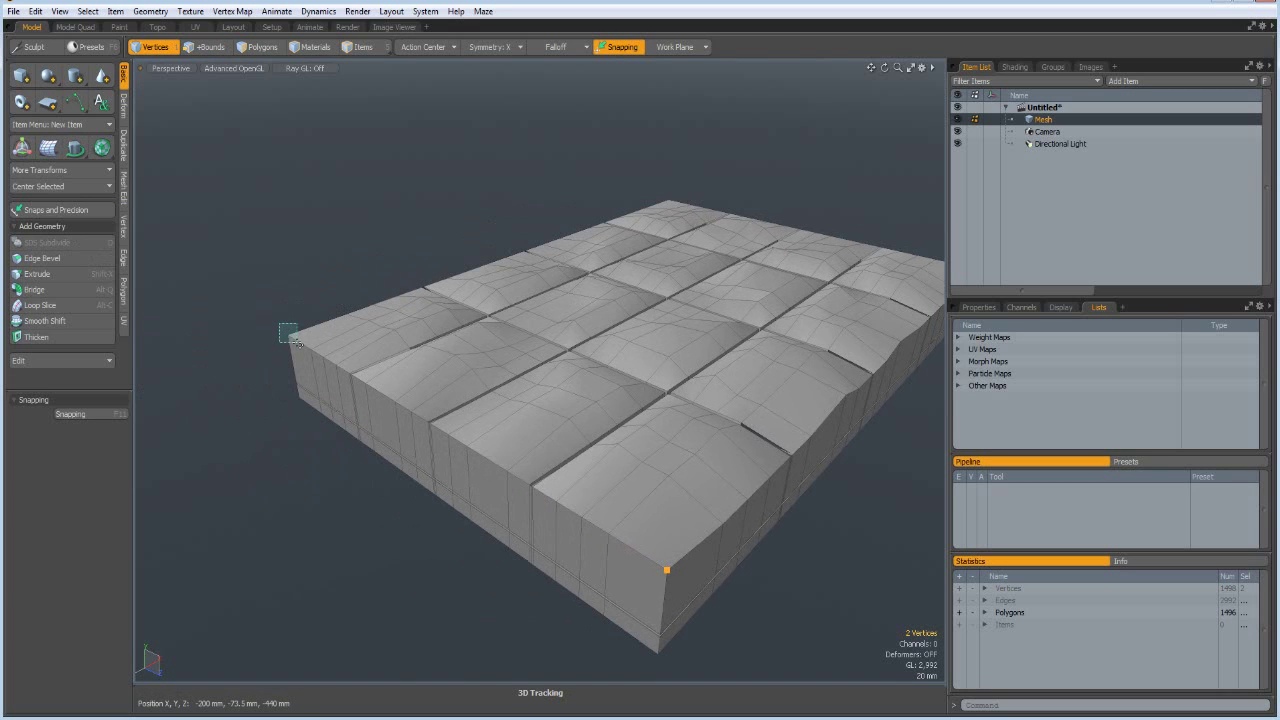
pyautogui.press('w')
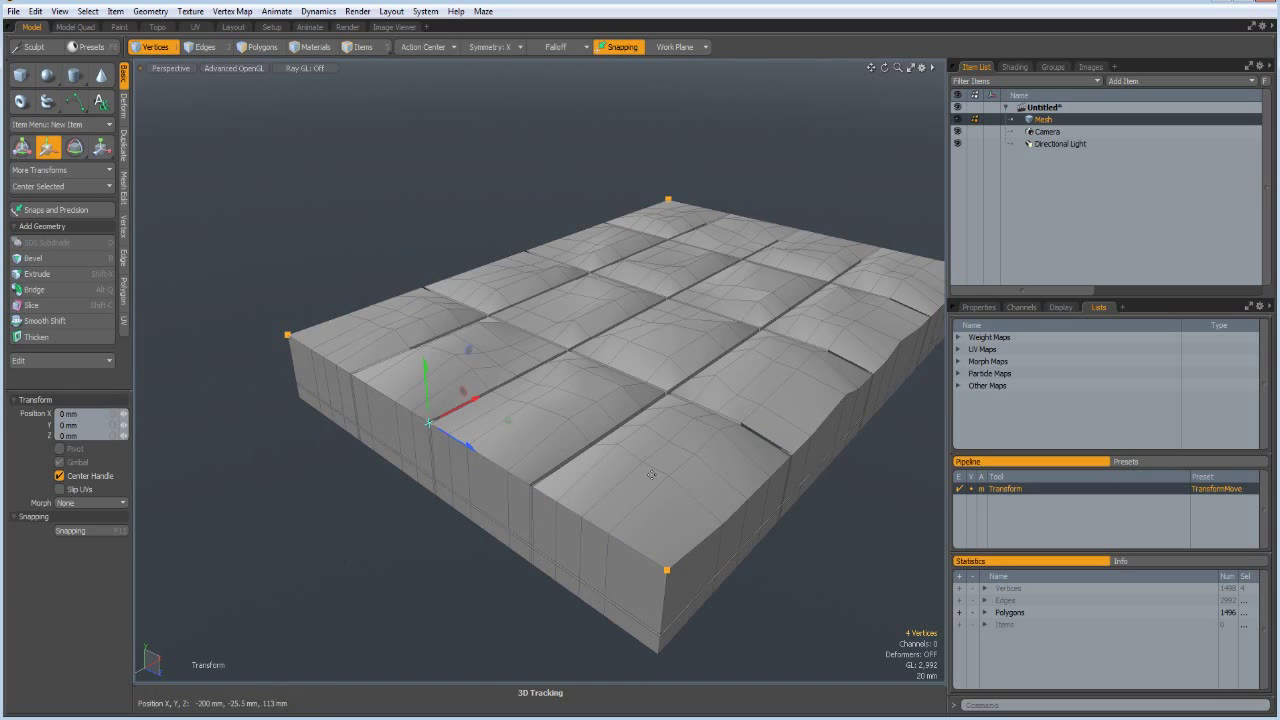
pyautogui.moveTo(424, 371); pyautogui.dragTo(427, 382)
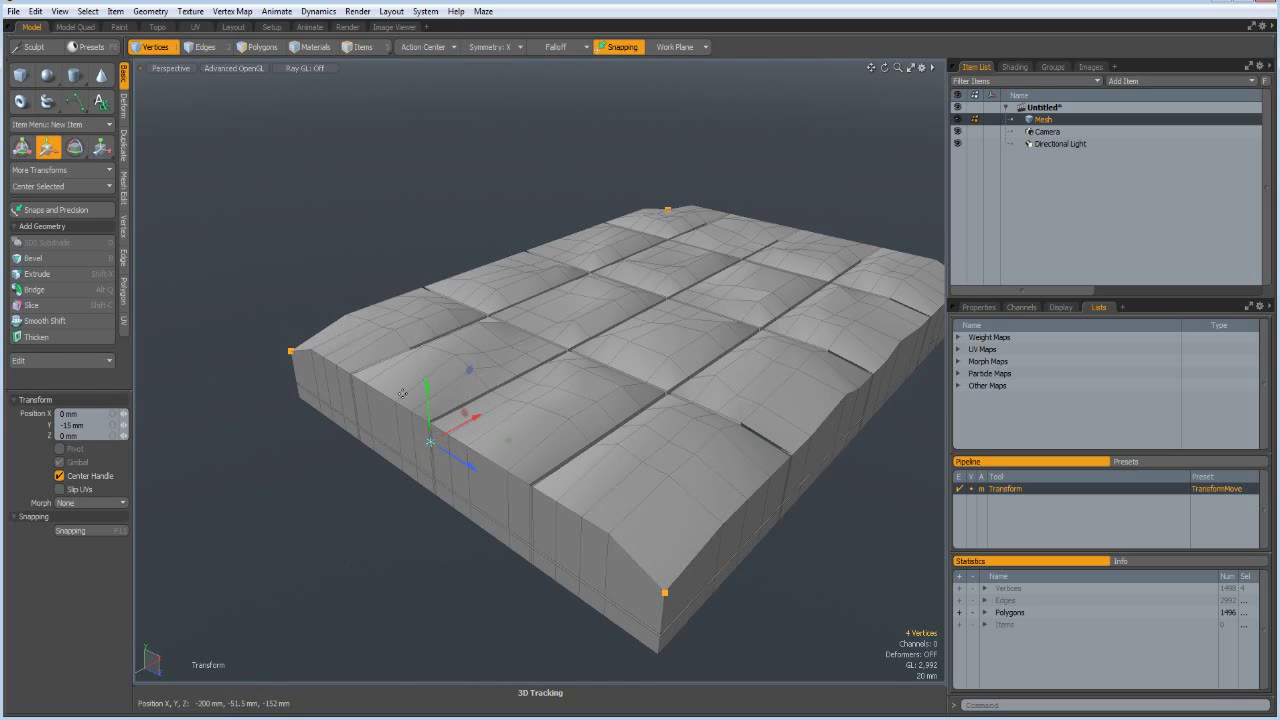
pyautogui.press('space')
pyautogui.click(206, 431)
# - Select the upper rim edge on the second tile from the front along the short side and move it 6 mm inward in X
pyautogui.keyDown('alt'); pyautogui.moveTo(323, 526); pyautogui.dragTo(243, 495); pyautogui.keyUp('alt')
pyautogui.keyDown('alt'); pyautogui.keyDown('shift'); pyautogui.moveTo(357, 551); pyautogui.dragTo(563, 516); pyautogui.keyUp('shift'); pyautogui.keyUp('alt')
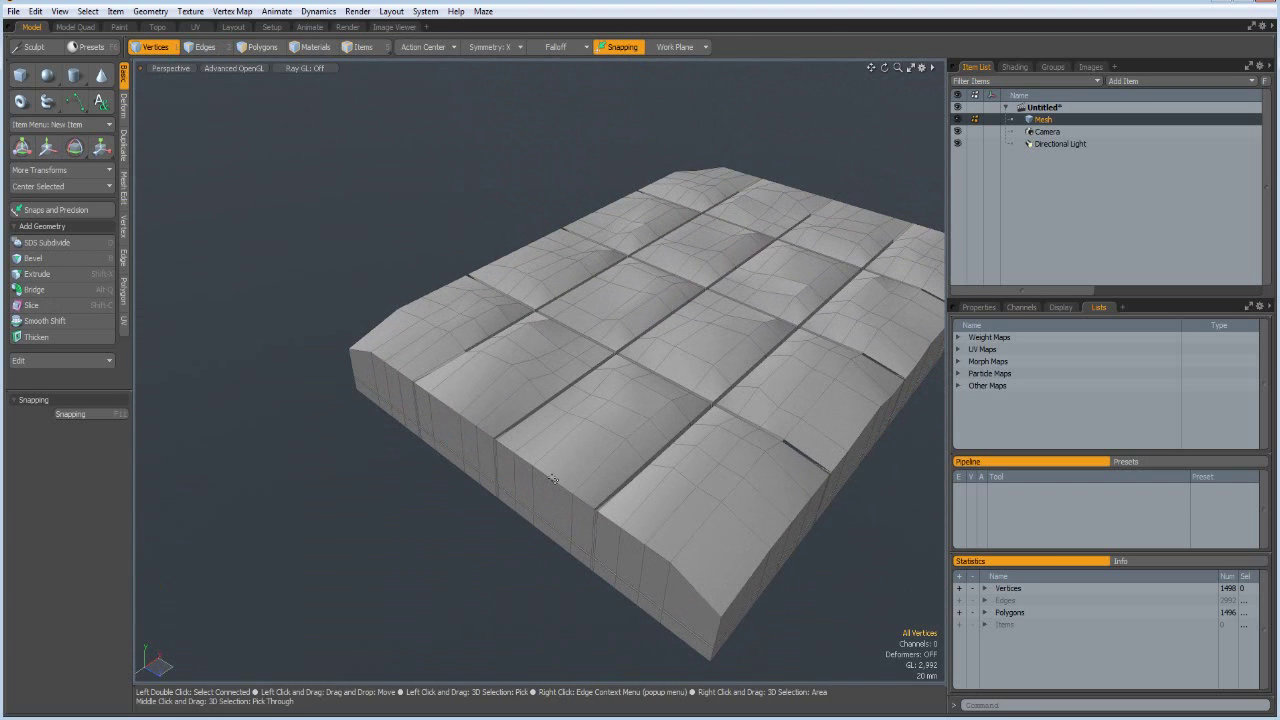
pyautogui.press('2')
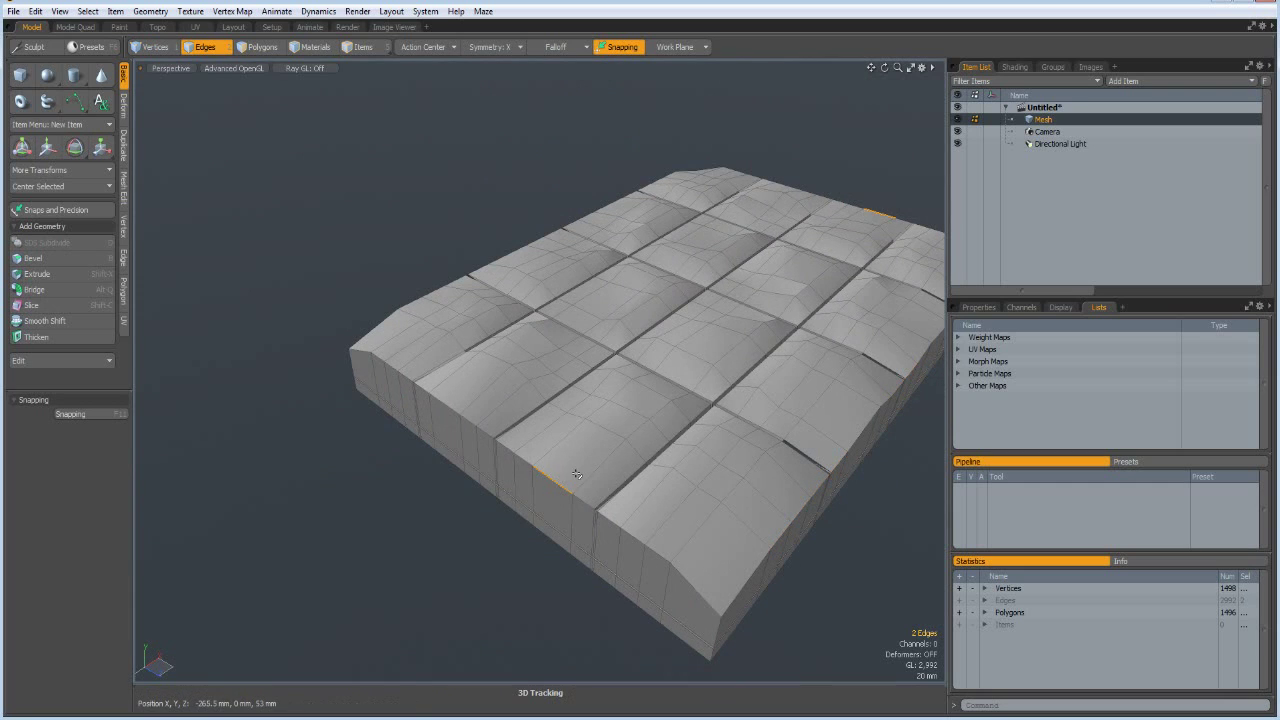
pyautogui.press('w')
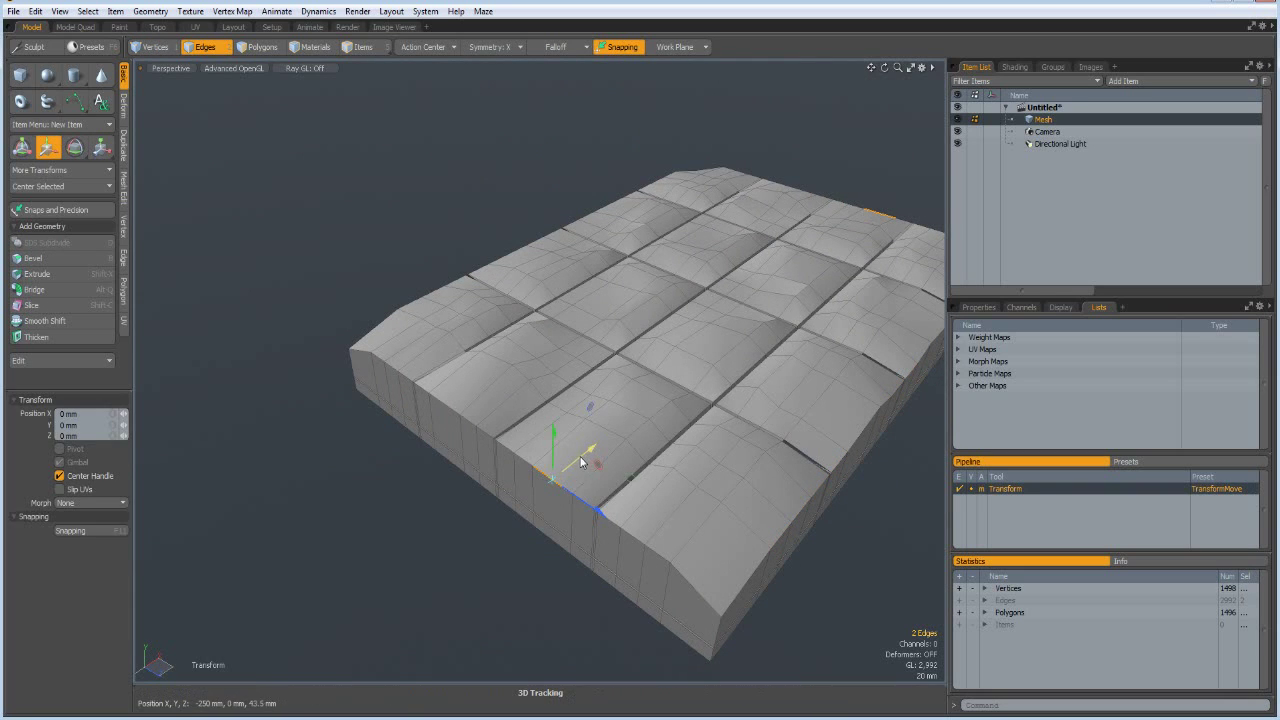
pyautogui.moveTo(590, 450); pyautogui.dragTo(597, 445)
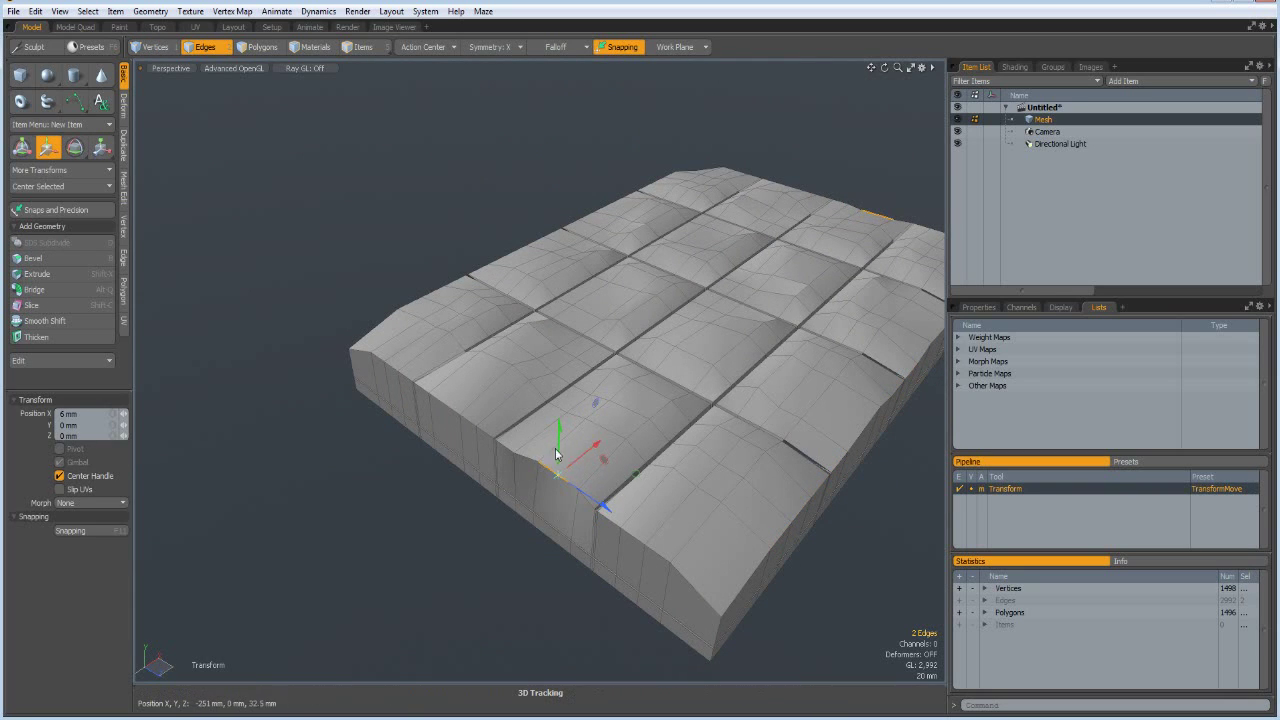
pyautogui.press('space')
# - Move the upper rim edge of the third tile from the front on the short side outward by -5.5 mm in X
pyautogui.press('w')
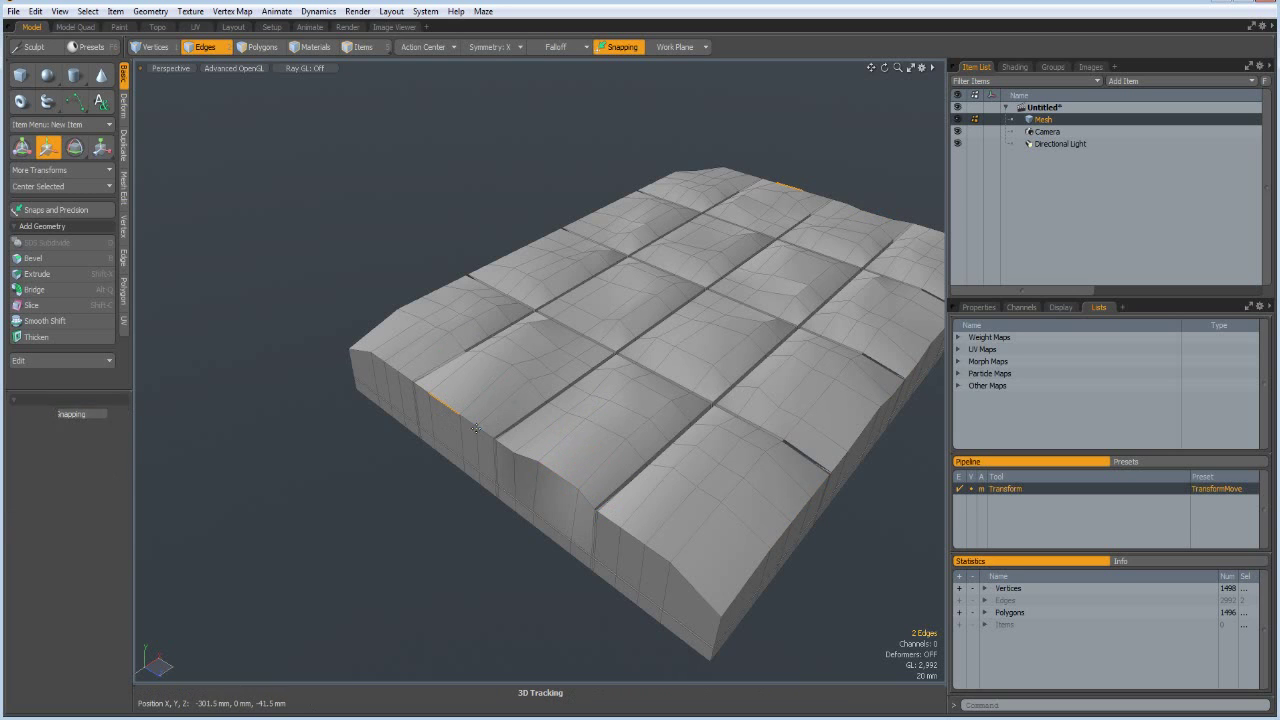
pyautogui.moveTo(482, 380); pyautogui.dragTo(477, 384)
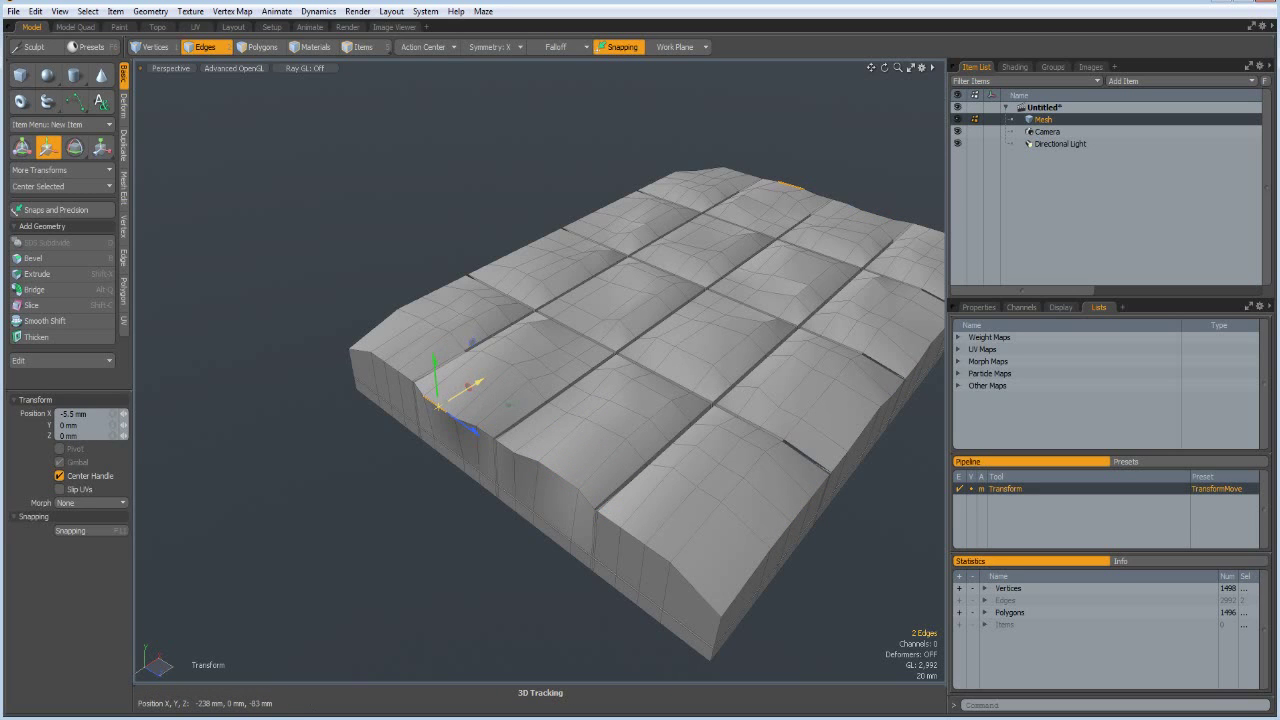
pyautogui.press('space')
pyautogui.click(286, 489)
# - Add an edge loop around the cushion's side wall above the groove at about 47 %
pyautogui.keyDown('alt'); pyautogui.moveTo(356, 534); pyautogui.dragTo(603, 517); pyautogui.keyUp('alt')
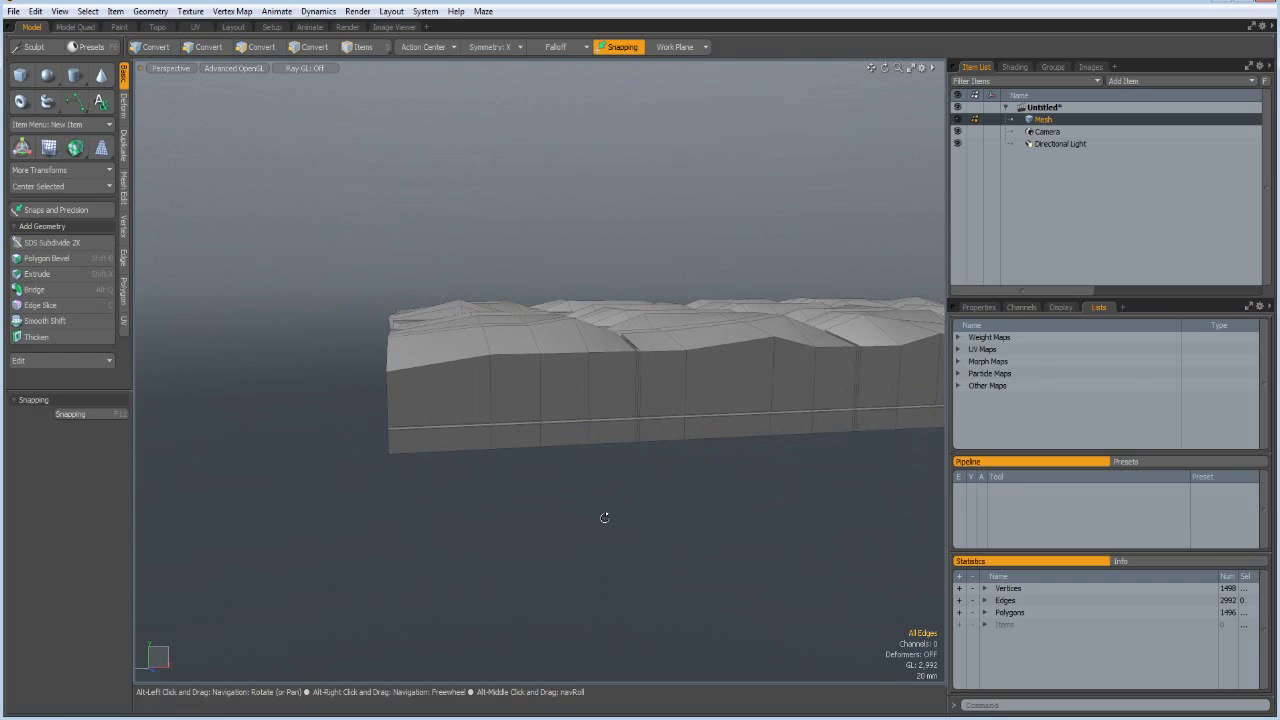
pyautogui.hotkey('alt', 'l')
pyautogui.click(588, 388)
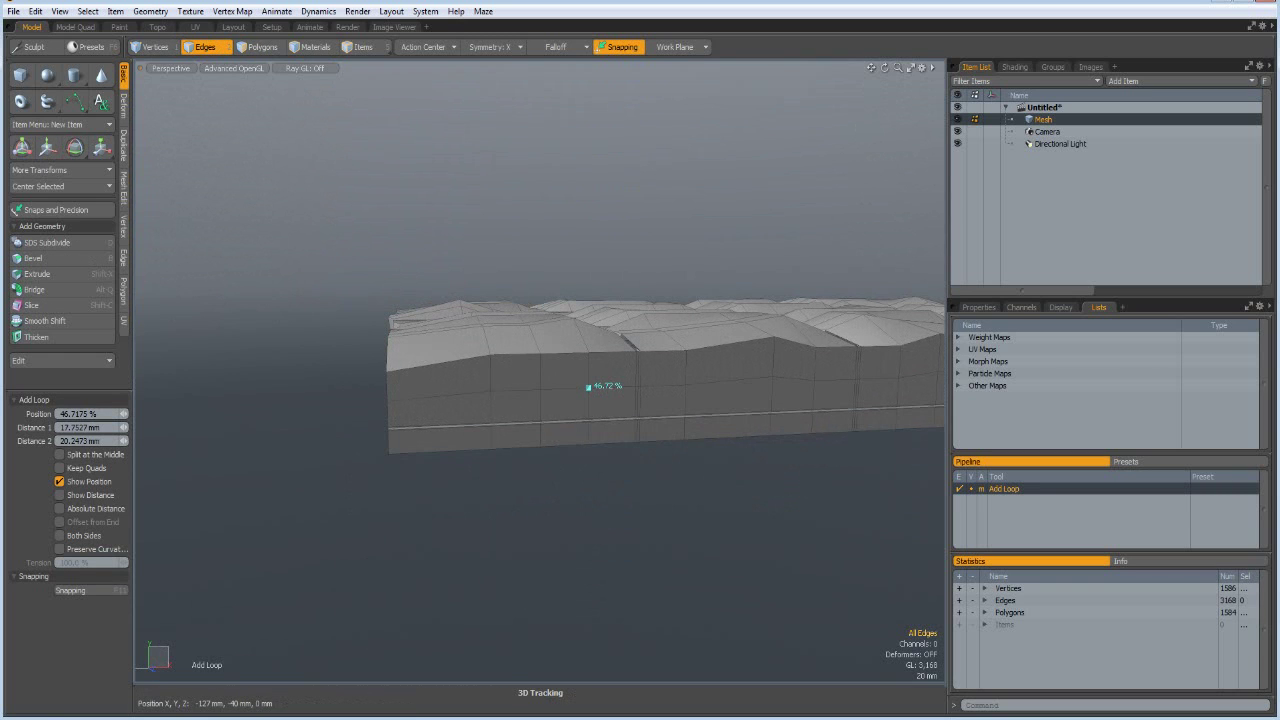
pyautogui.press('space')
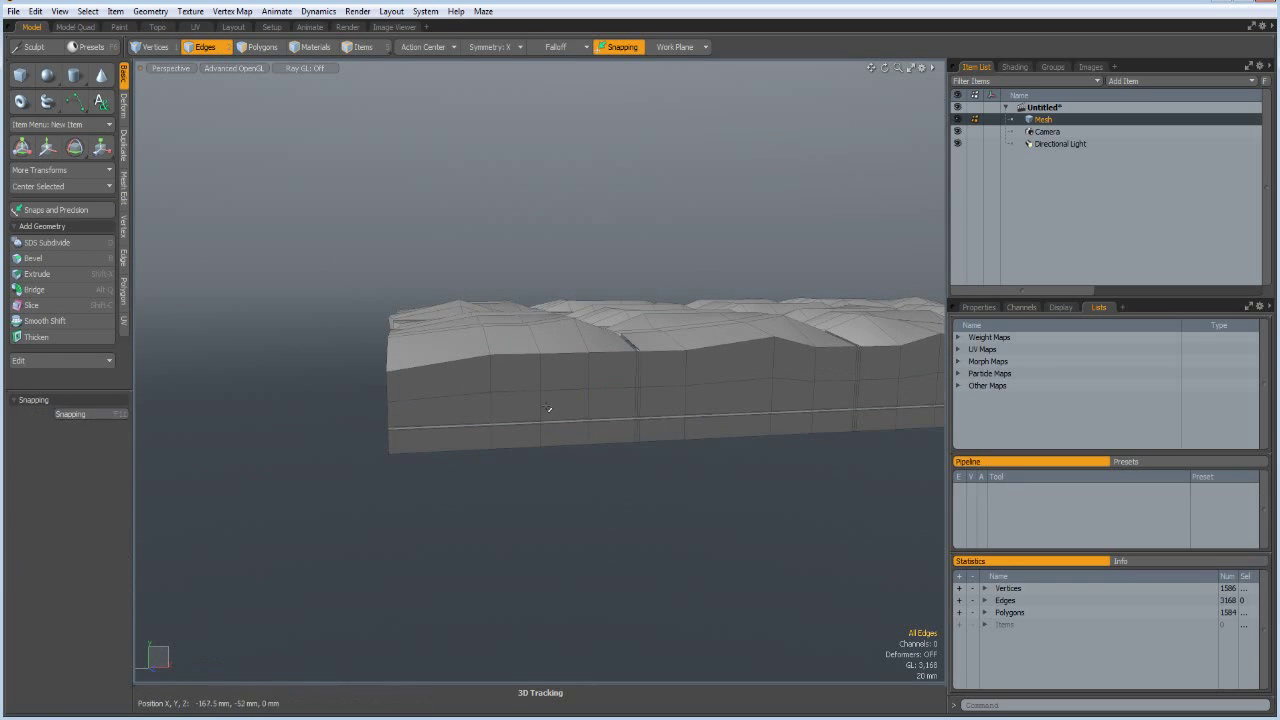
# - Select the whole loop around the cushion's side wall and scale it to 102 % on all axes
pyautogui.doubleClick(575, 389)
pyautogui.press('r')
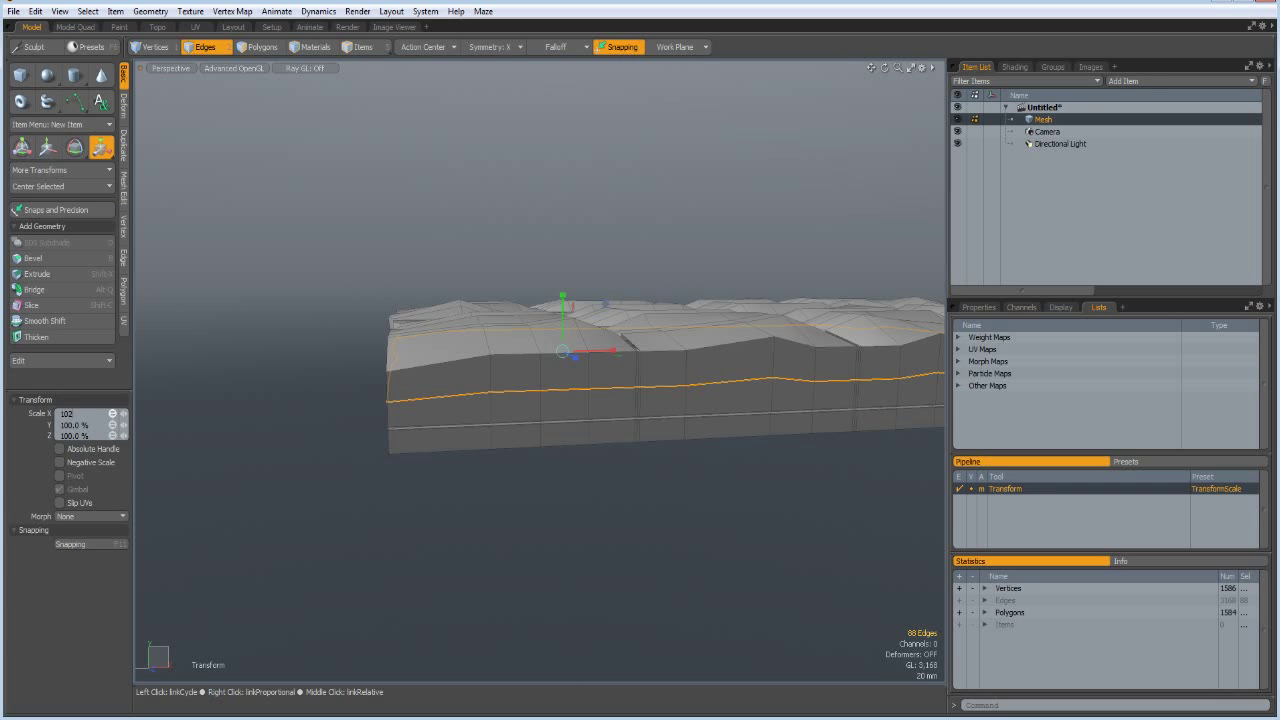
pyautogui.press('Return')
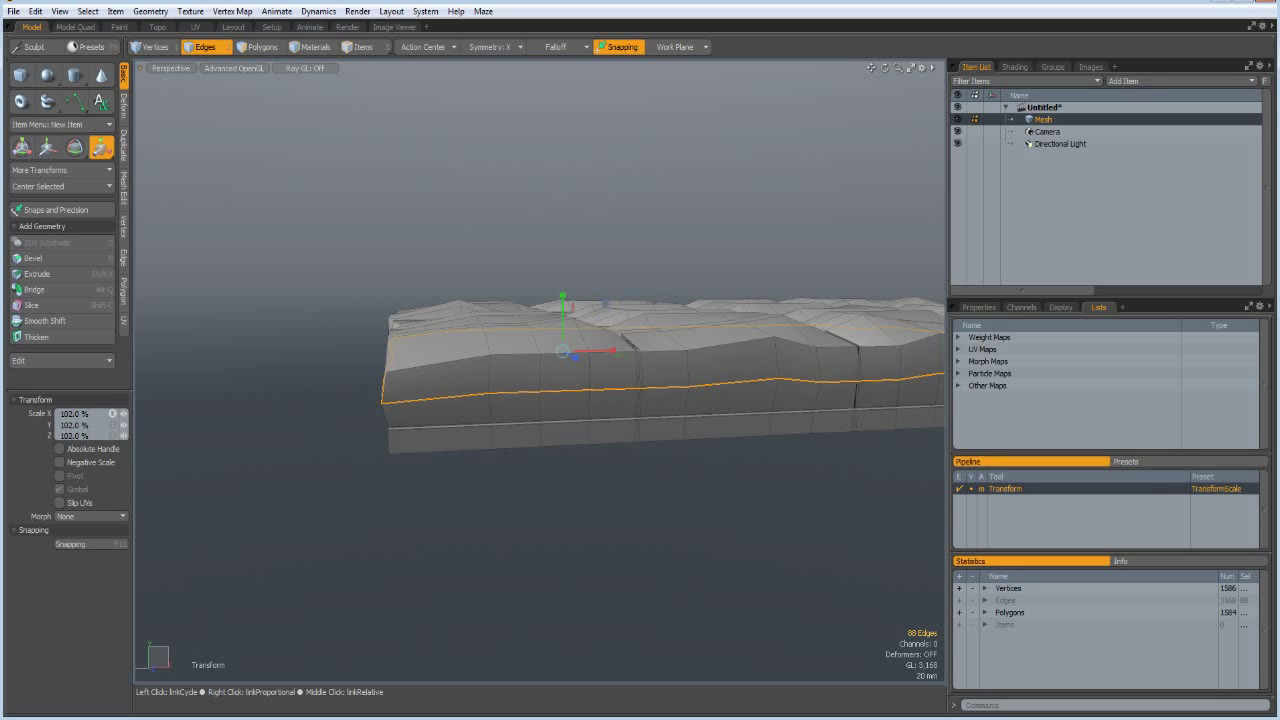
pyautogui.press('space')
# - Preview the block as a subdivision surface and return to the plain polygon mesh
pyautogui.keyDown('alt'); pyautogui.moveTo(326, 374); pyautogui.dragTo(395, 457); pyautogui.keyUp('alt')
pyautogui.press('3')
pyautogui.press('Tab')
pyautogui.keyDown('alt'); pyautogui.moveTo(654, 549); pyautogui.dragTo(634, 520); pyautogui.keyUp('alt')
pyautogui.press('Tab')
# - Loop-slice the base band below the groove with two slices placed close to its upper and lower edges
pyautogui.scroll(5, 618, 460)
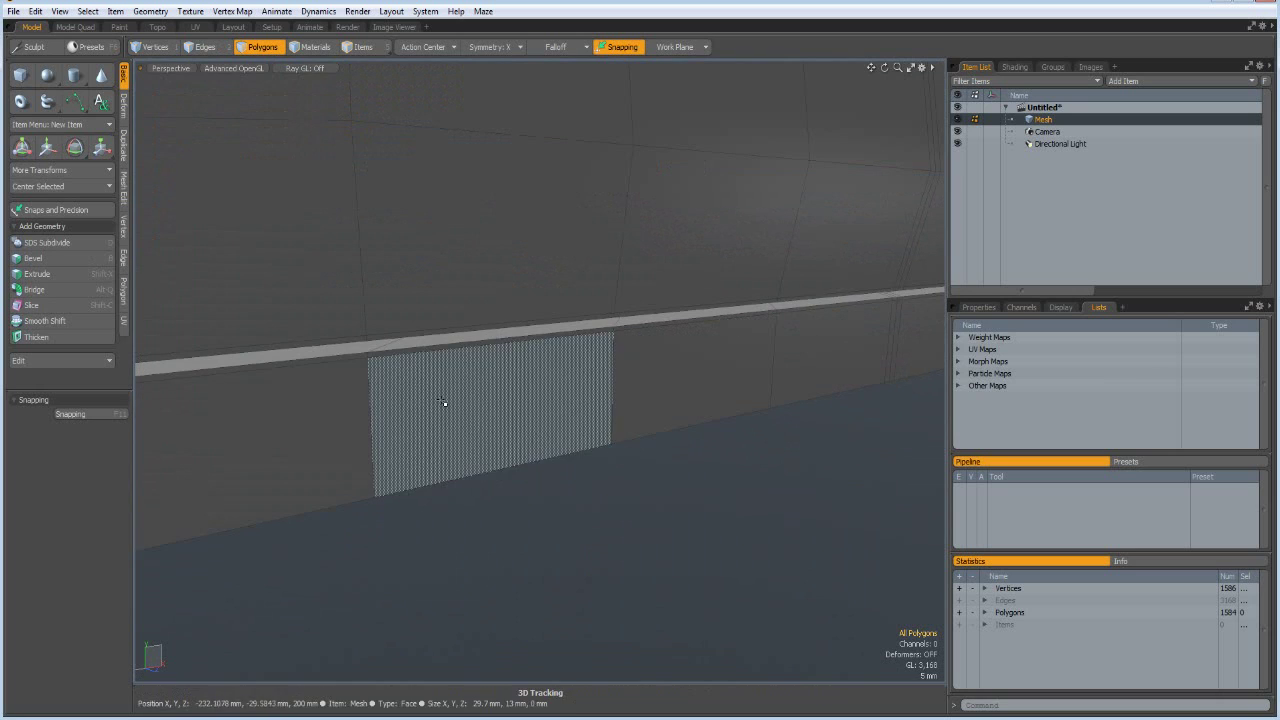
pyautogui.click(354, 420)
pyautogui.press('2')
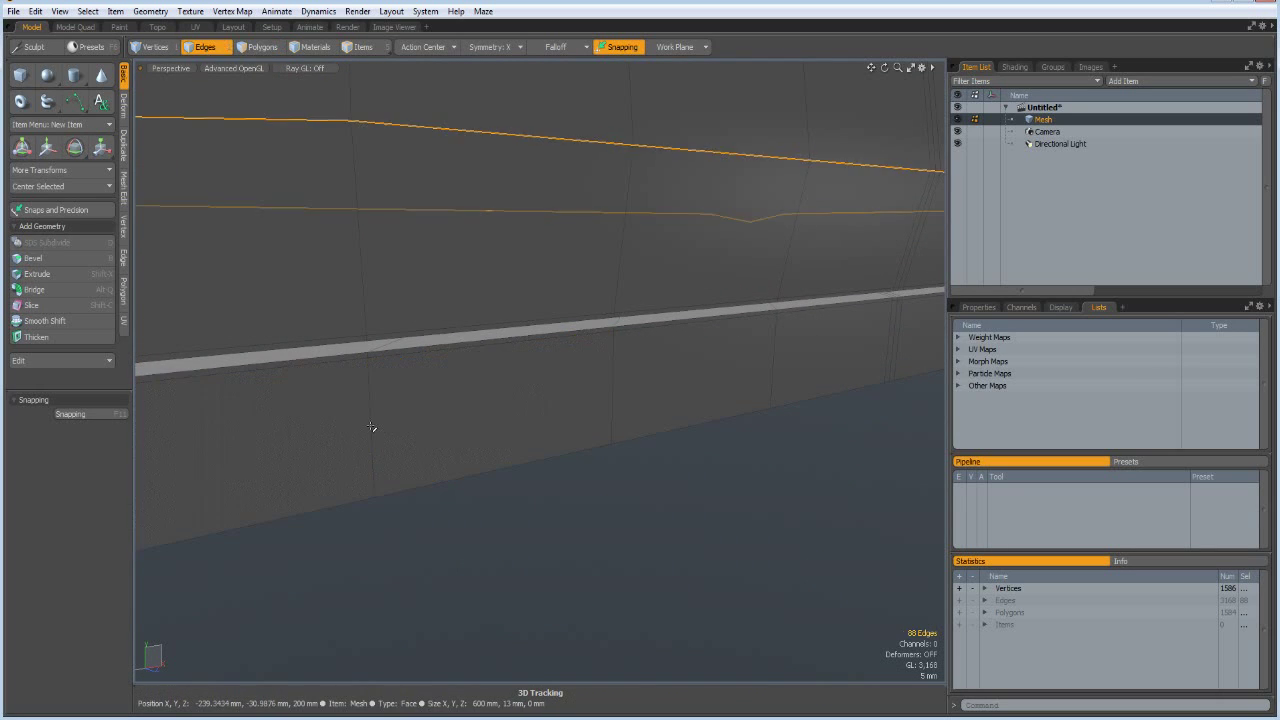
pyautogui.click(370, 424)
pyautogui.hotkey('alt', 'c')
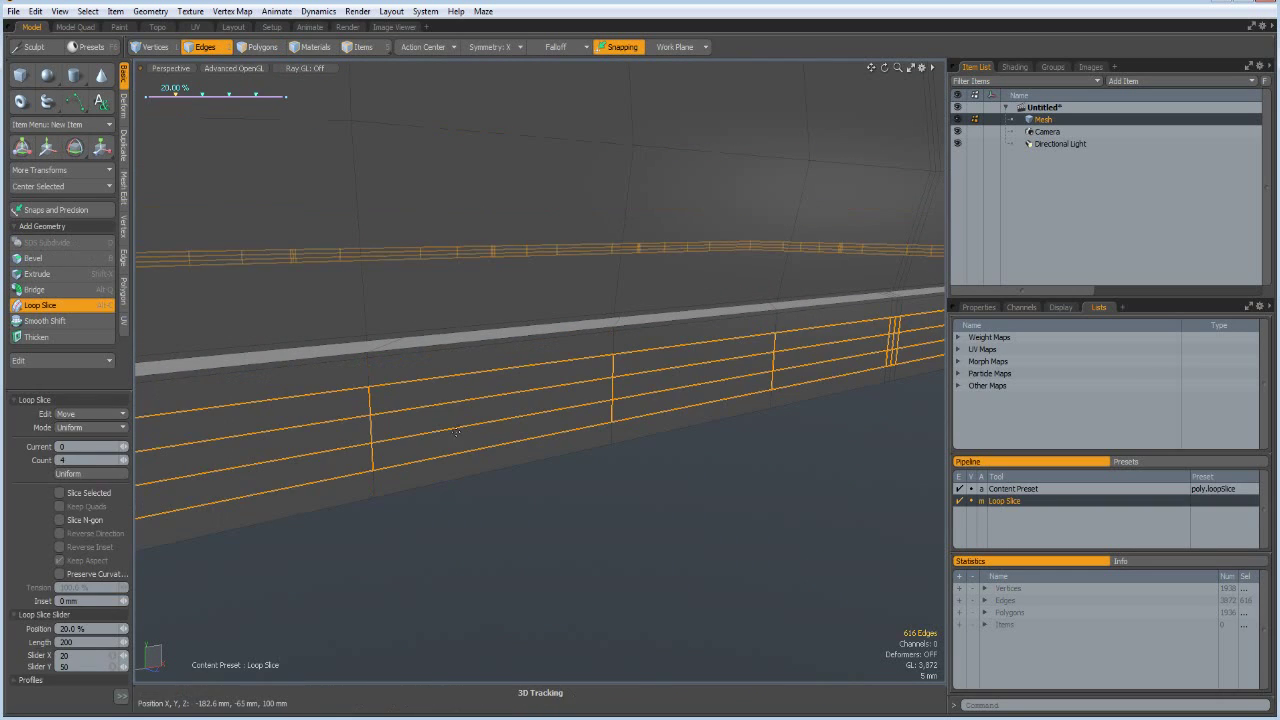
pyautogui.click(122, 463)
pyautogui.click(122, 463)
pyautogui.click(112, 428)
pyautogui.click(112, 438)
pyautogui.moveTo(193, 95); pyautogui.dragTo(159, 95)
pyautogui.moveTo(123, 629); pyautogui.dragTo(119, 629)
pyautogui.press('space')
pyautogui.scroll(3, 429, 350)
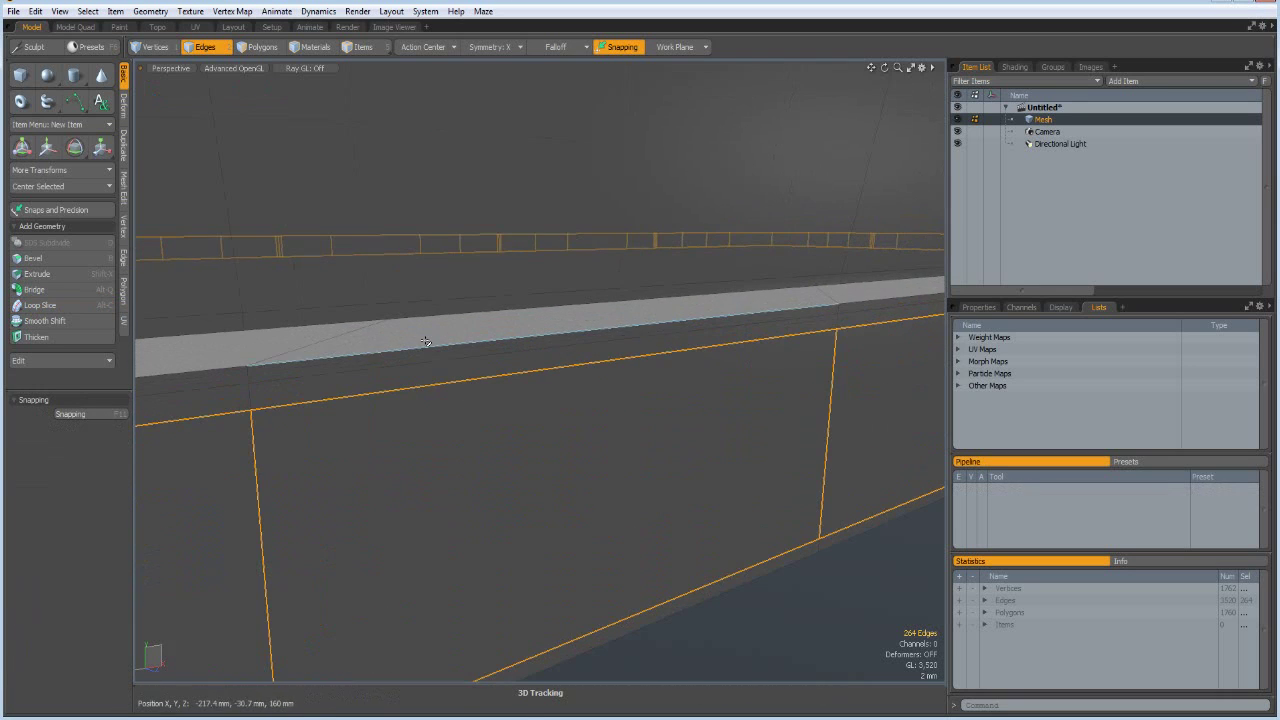
# - Add an edge loop along the groove's ledge at about 85 %, close to its outer edge, and clear the selection
pyautogui.hotkey('alt', 'l')
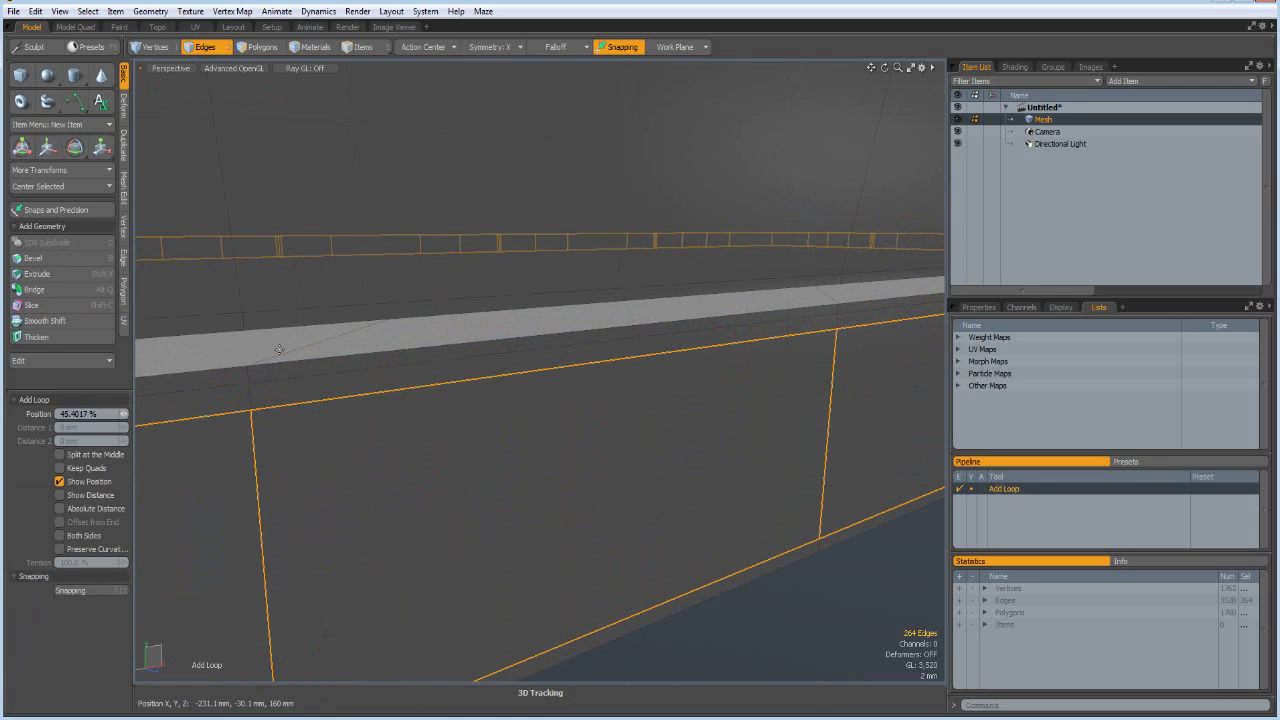
pyautogui.click(295, 350)
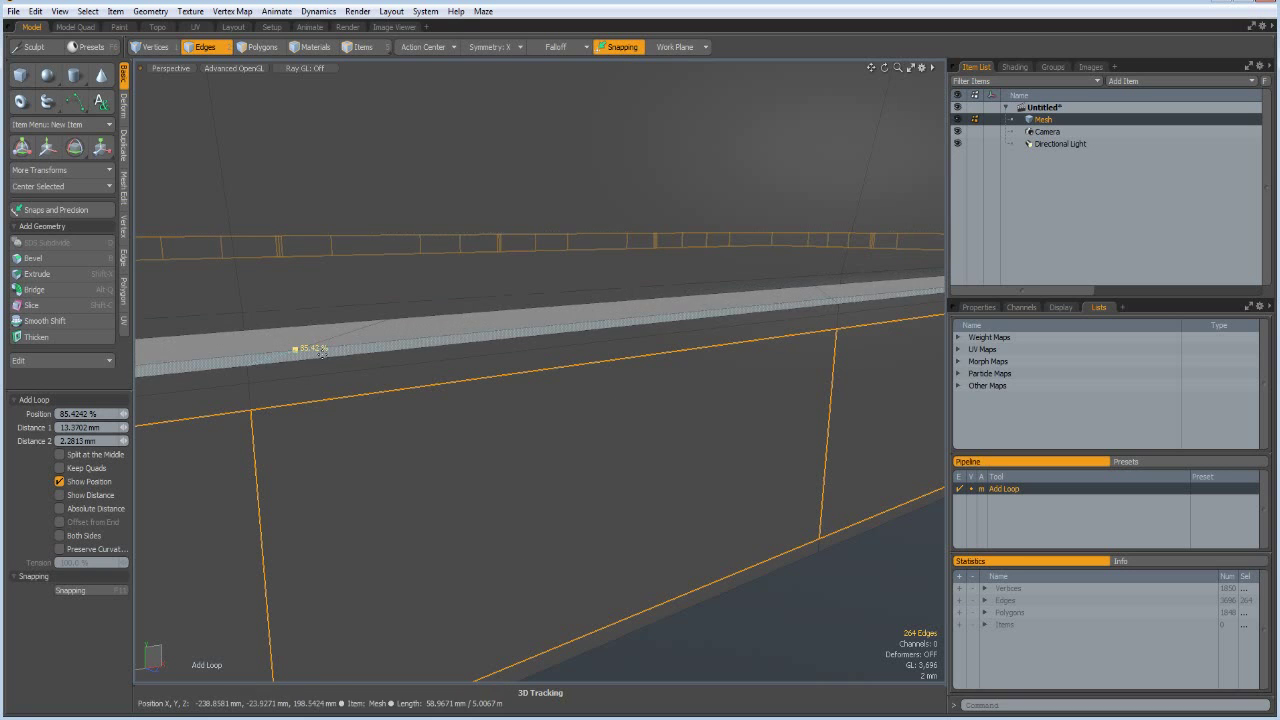
pyautogui.scroll(-5, 445, 552)
pyautogui.press('space')
pyautogui.click(445, 552)
# - Check the rounded base and groove edges in the subdivision surface preview, and switch the preview off again
pyautogui.press('Tab')
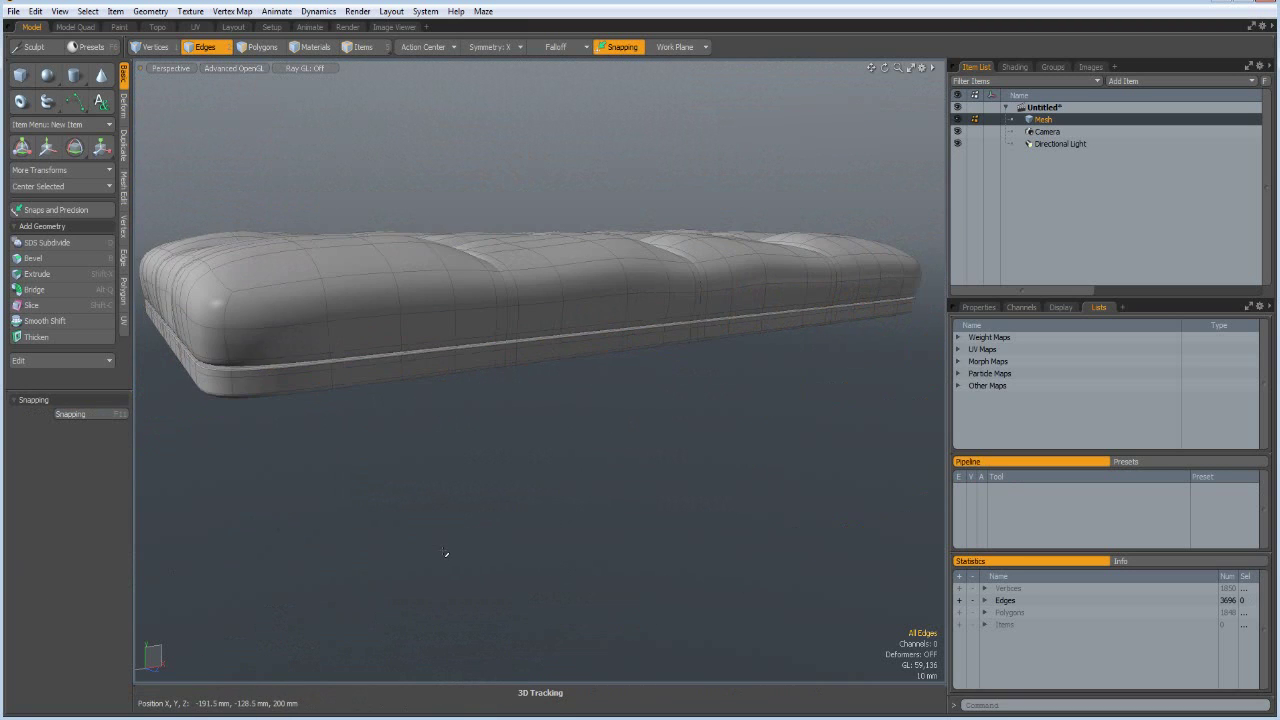
pyautogui.keyDown('alt'); pyautogui.moveTo(503, 471); pyautogui.dragTo(464, 491); pyautogui.keyUp('alt')
pyautogui.press('Tab')
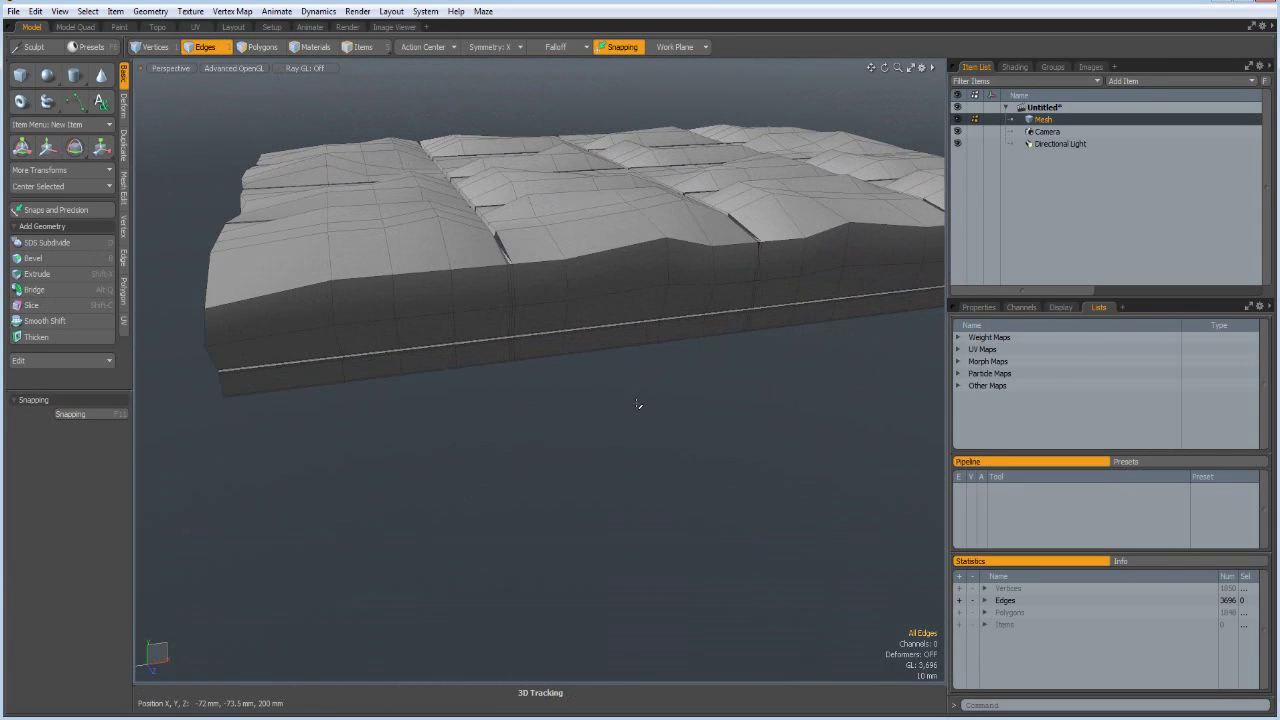
# - In the top view, select the four small polygons where the tile gaps cross at the block's centre
pyautogui.press('KP_1')
pyautogui.scroll(-3, 658, 438)
pyautogui.scroll(-2, 660, 456)
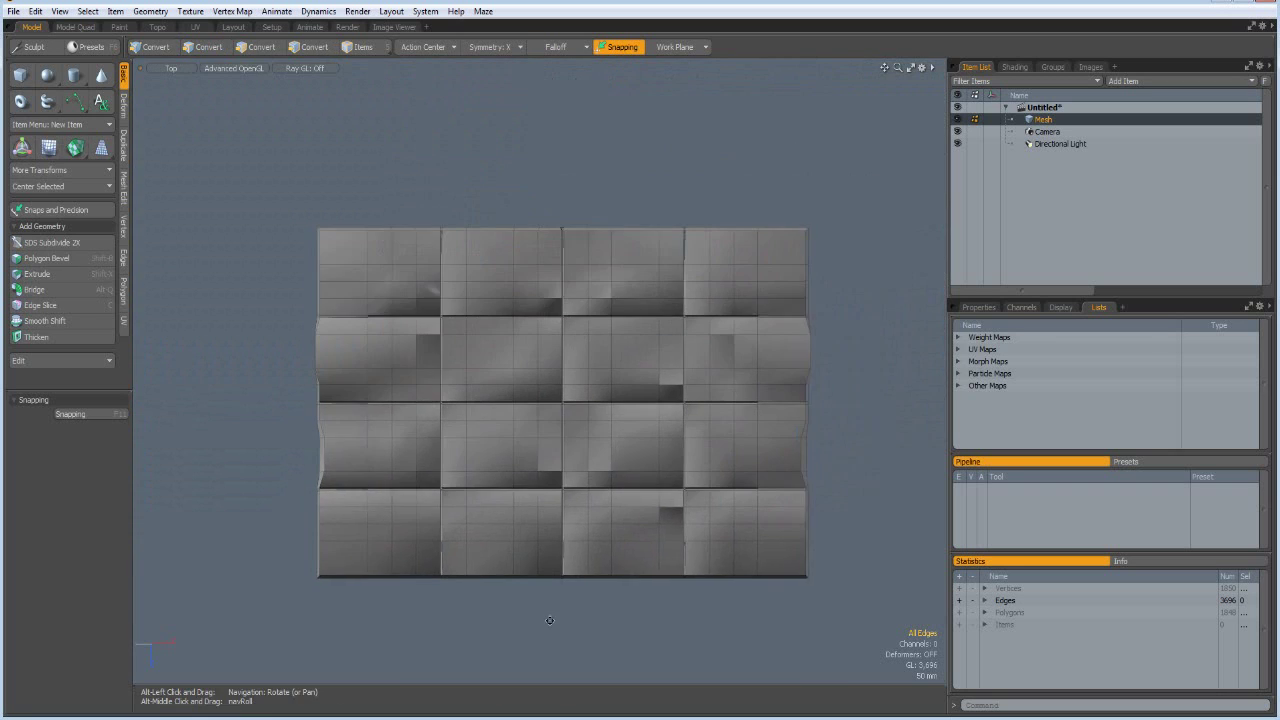
pyautogui.press('2')
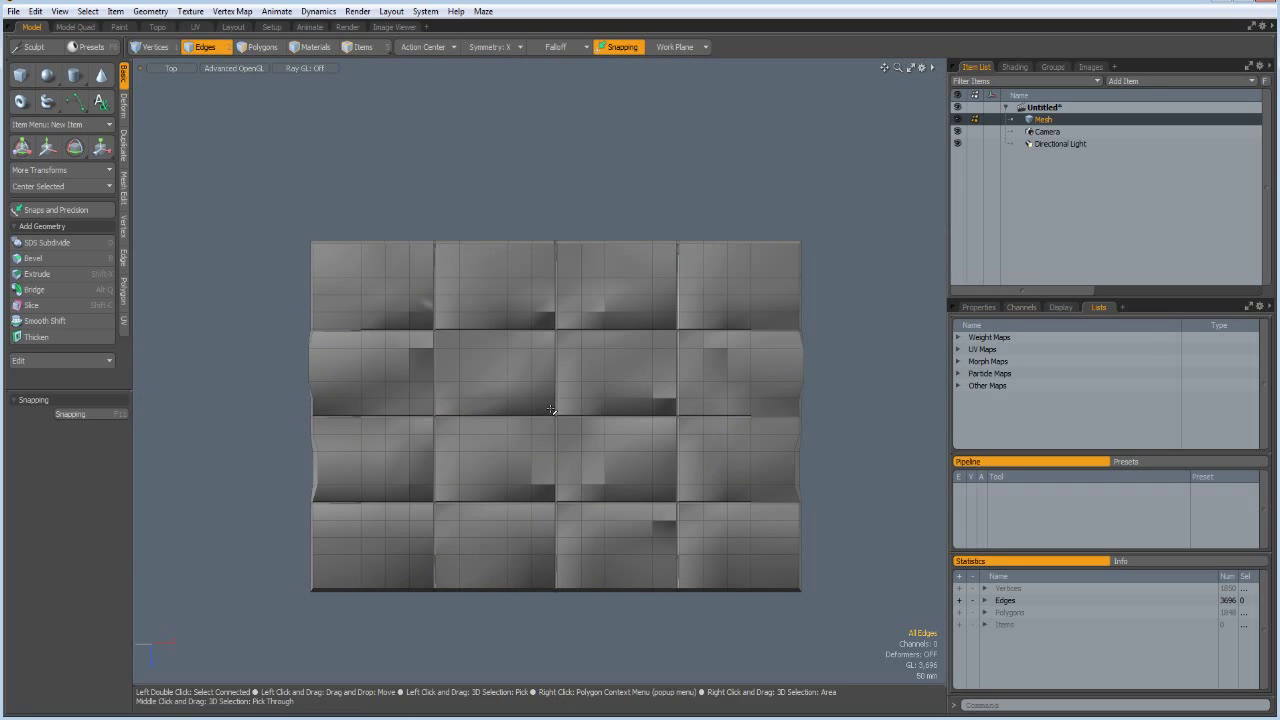
pyautogui.press('3')
pyautogui.doubleClick(551, 409)
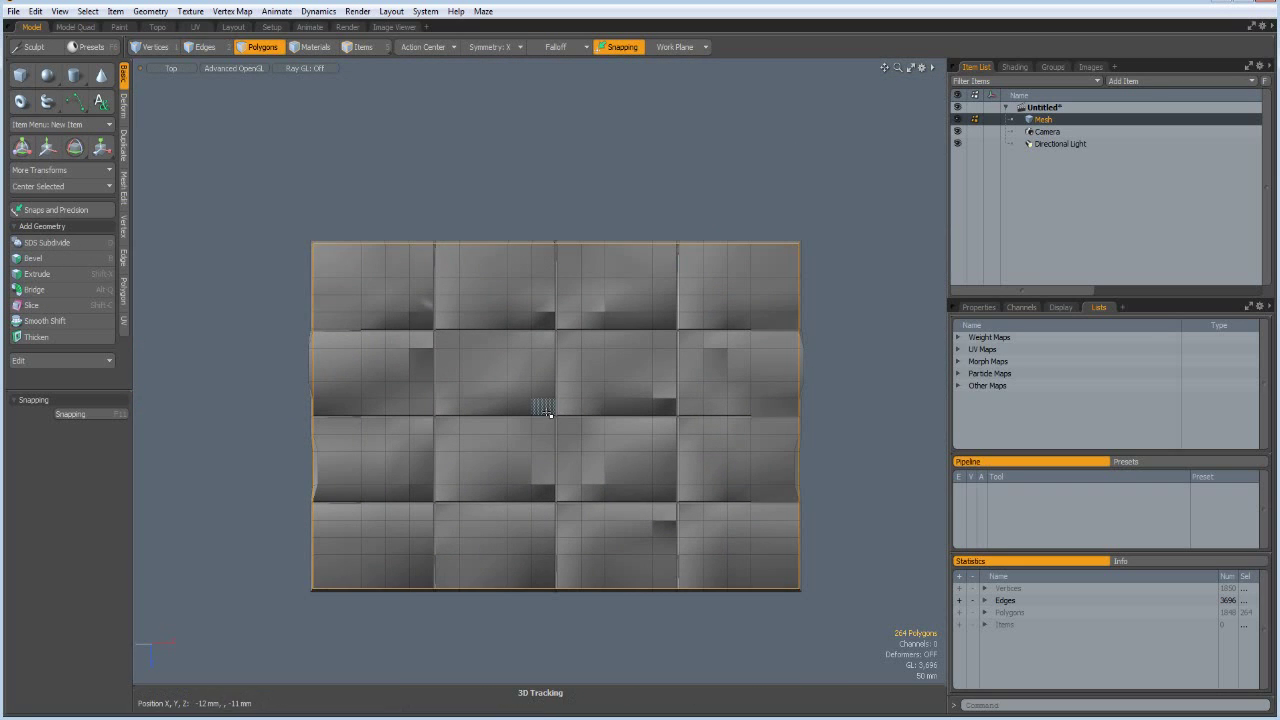
pyautogui.click(567, 424)
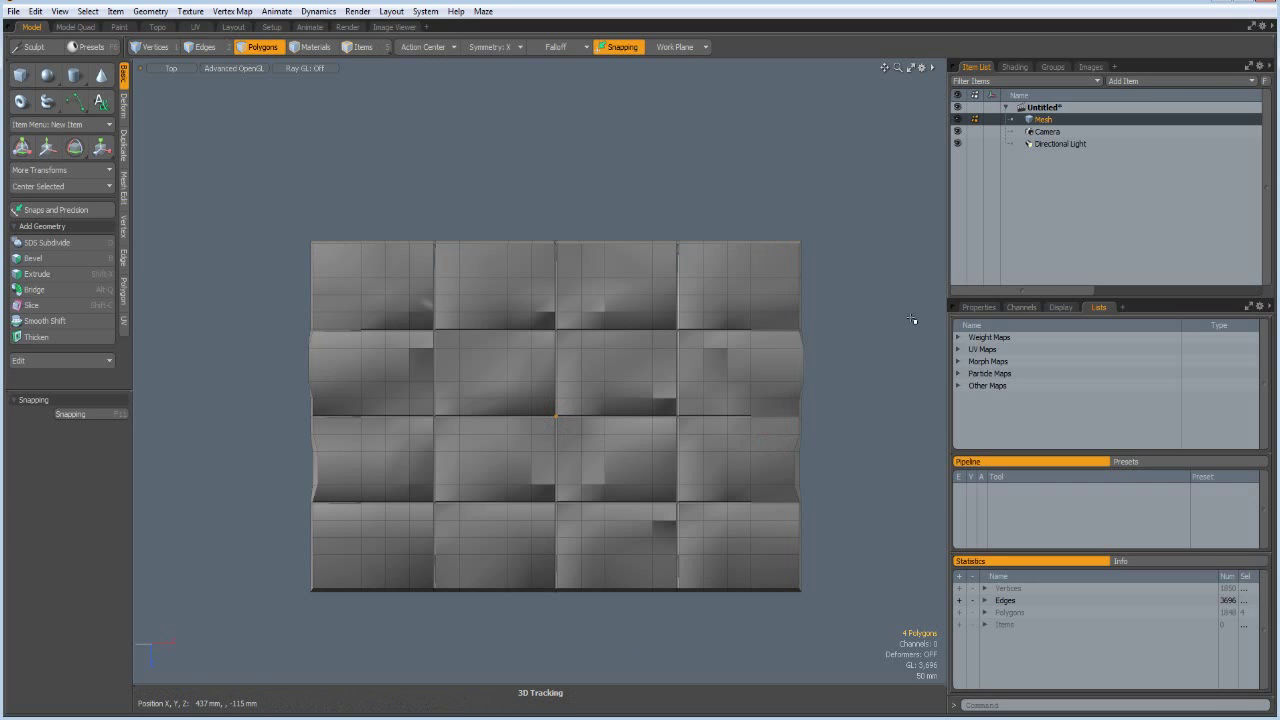
# - Expand the polygon selection from the centre until it covers the whole tiled top surface, shrinking it back one ring
pyautogui.hotkey('shift', 'Up')
pyautogui.hotkey('shift', 'Up')
pyautogui.hotkey('shift', 'Up')
pyautogui.hotkey('shift', 'Up')
pyautogui.hotkey('shift', 'Up')
pyautogui.hotkey('shift', 'Up')
pyautogui.hotkey('shift', 'Up')
pyautogui.hotkey('shift', 'Up')
pyautogui.hotkey('shift', 'Up')
pyautogui.hotkey('shift', 'Up')
pyautogui.hotkey('shift', 'Up')
pyautogui.hotkey('shift', 'Up')
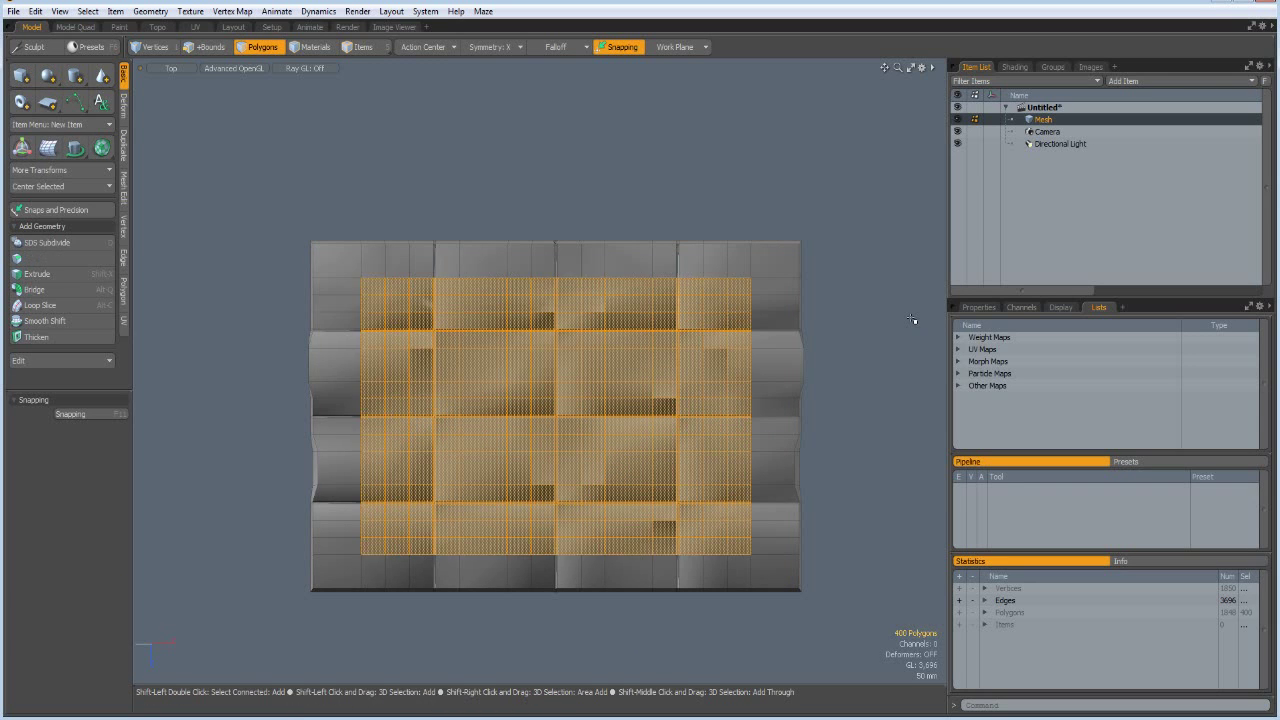
pyautogui.hotkey('shift', 'Down')
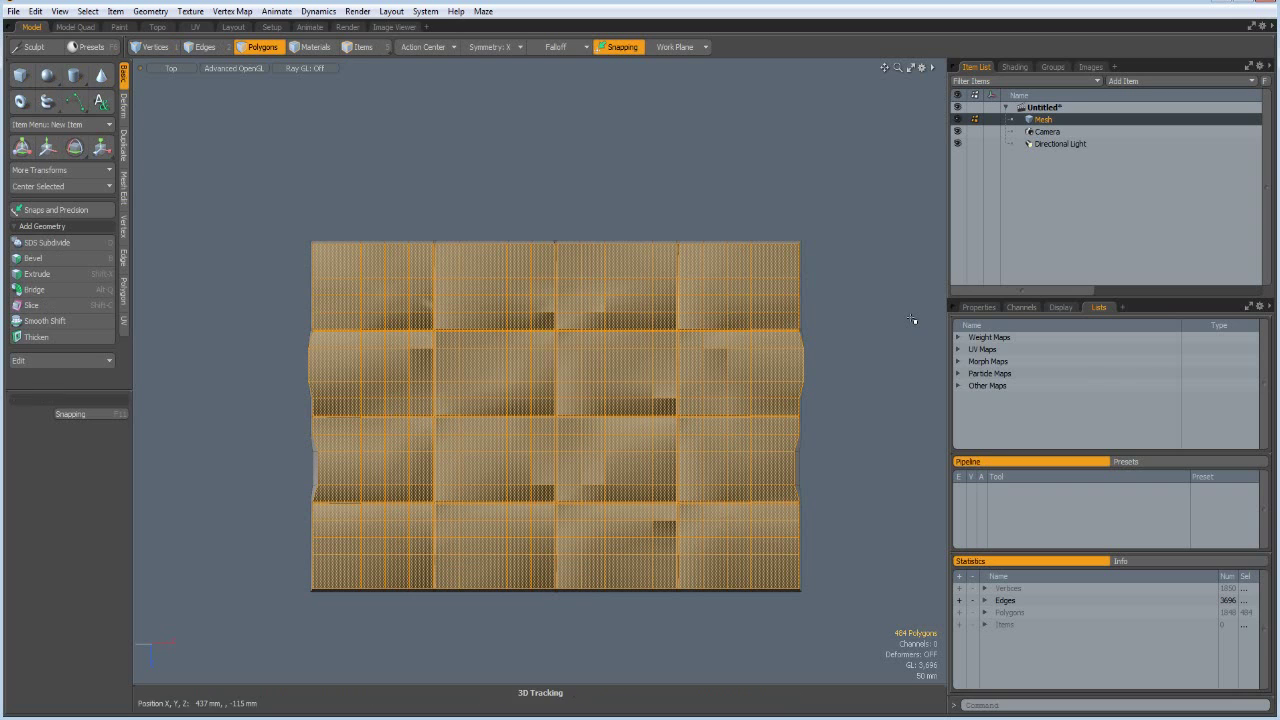
# - Detach the selected tiled top surface from the block's sides by cutting and pasting its polygons, and switch on subdivision surface smoothing
pyautogui.hotkey('ctrl', 'space')
pyautogui.click(909, 180)
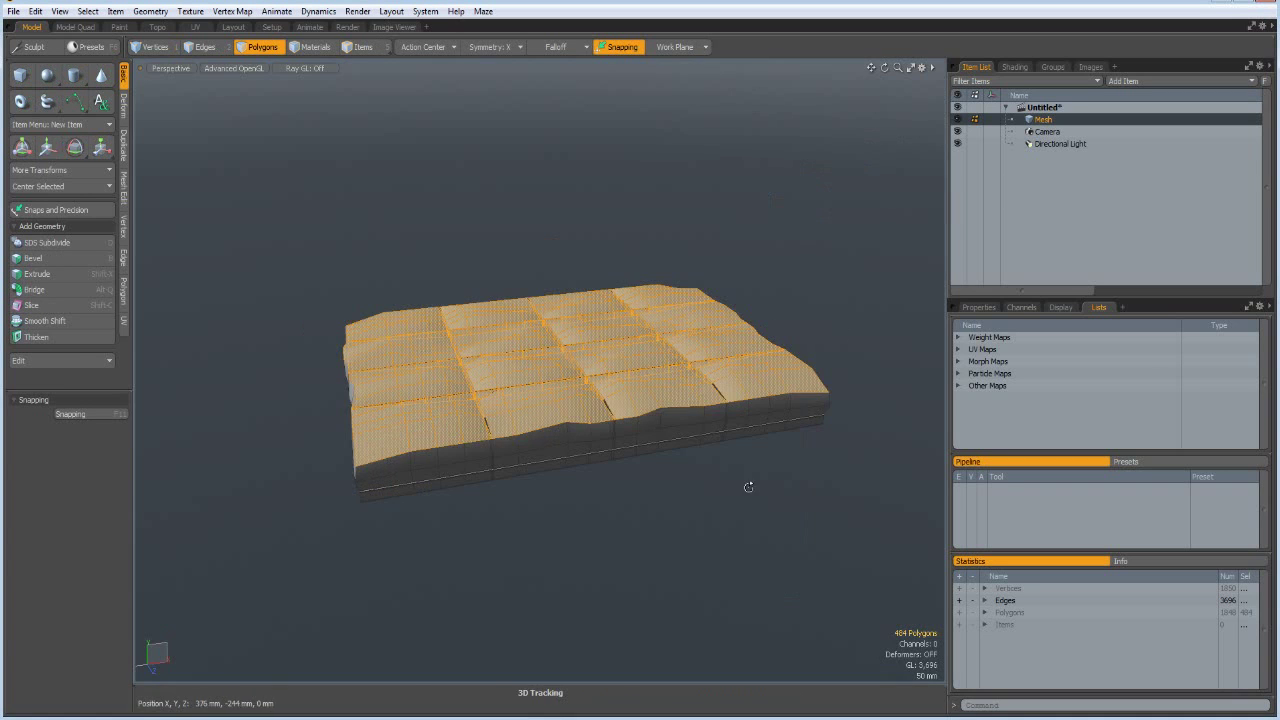
pyautogui.keyDown('alt'); pyautogui.moveTo(746, 489); pyautogui.dragTo(665, 531); pyautogui.keyUp('alt')
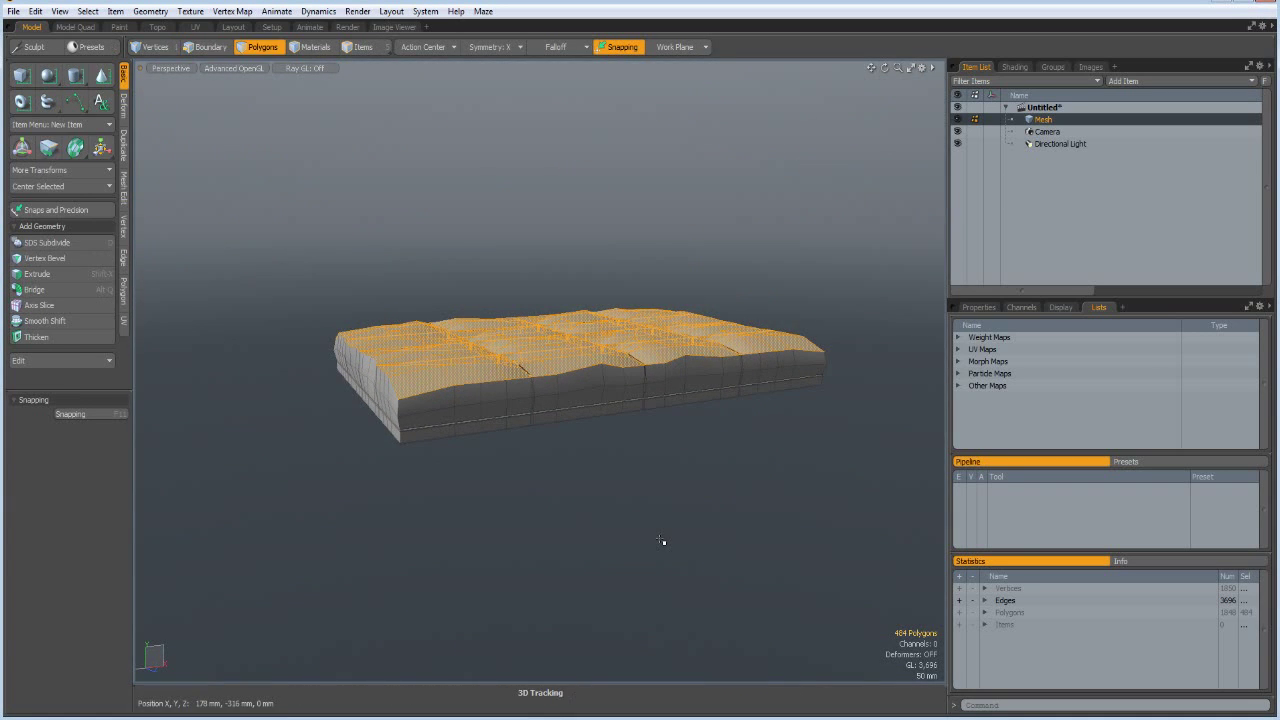
pyautogui.press('Delete')
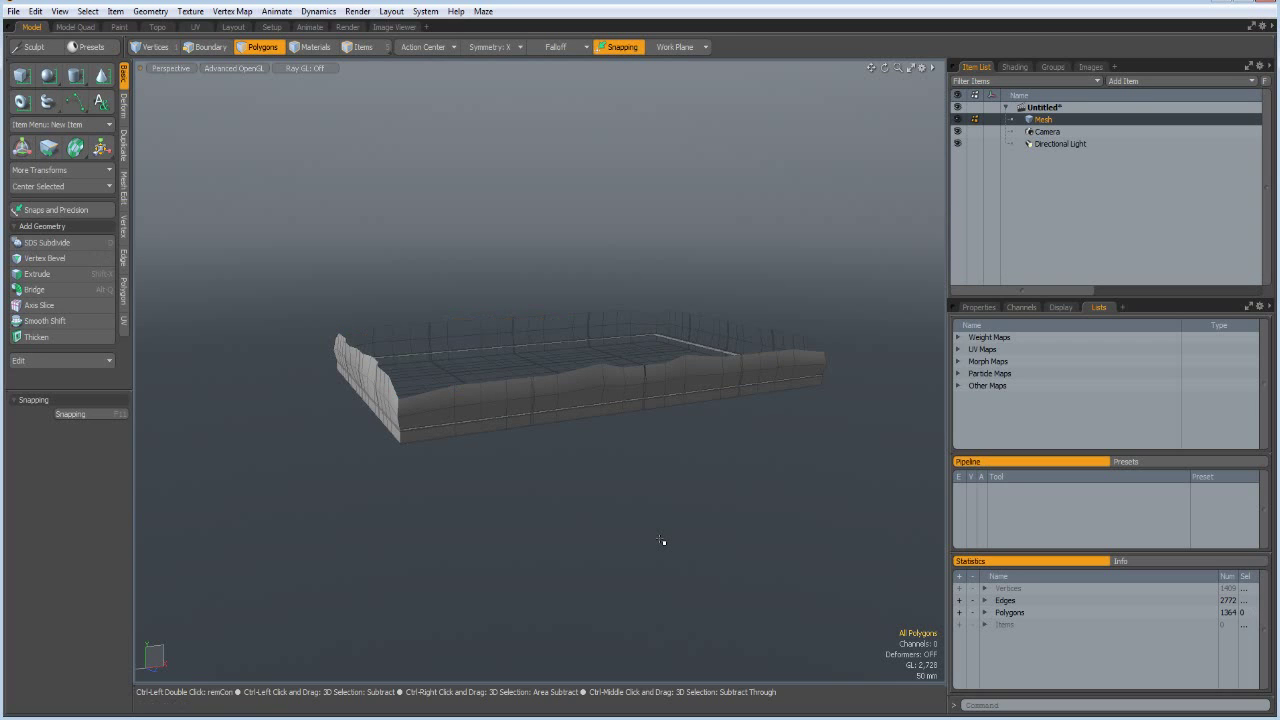
pyautogui.hotkey('ctrl', 'z')
pyautogui.scroll(5, 487, 366)
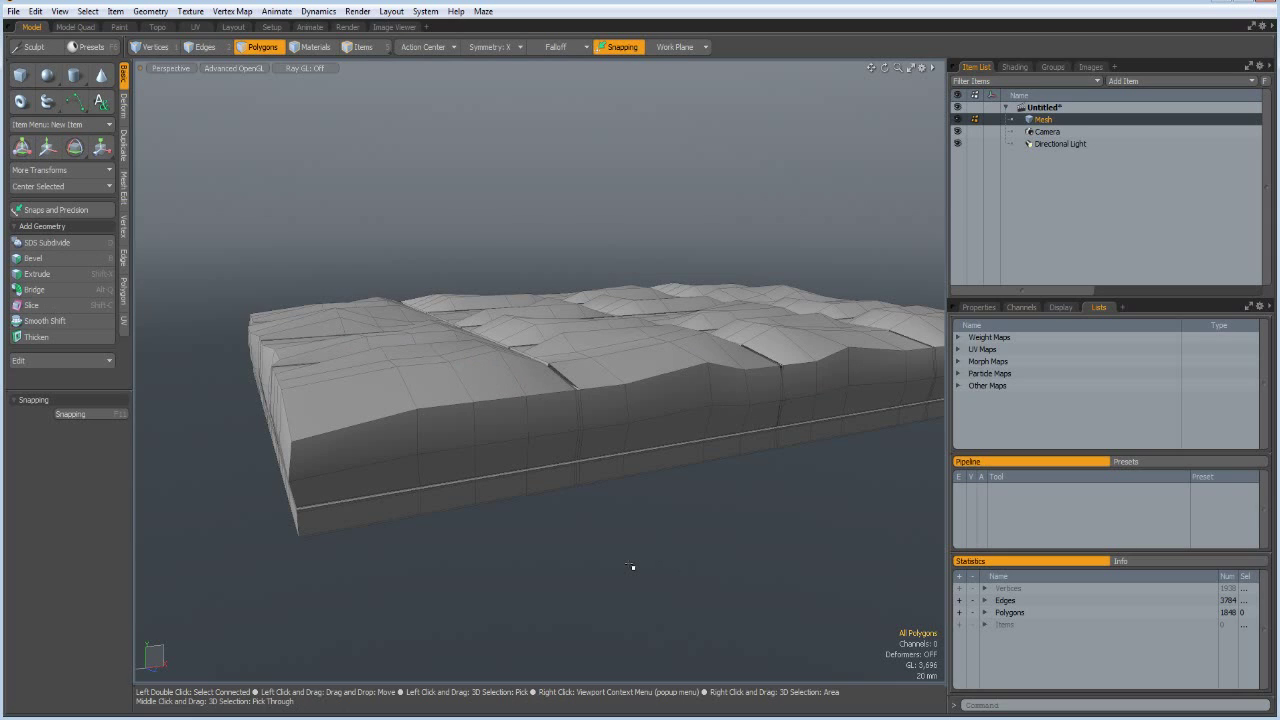
pyautogui.press('Tab')
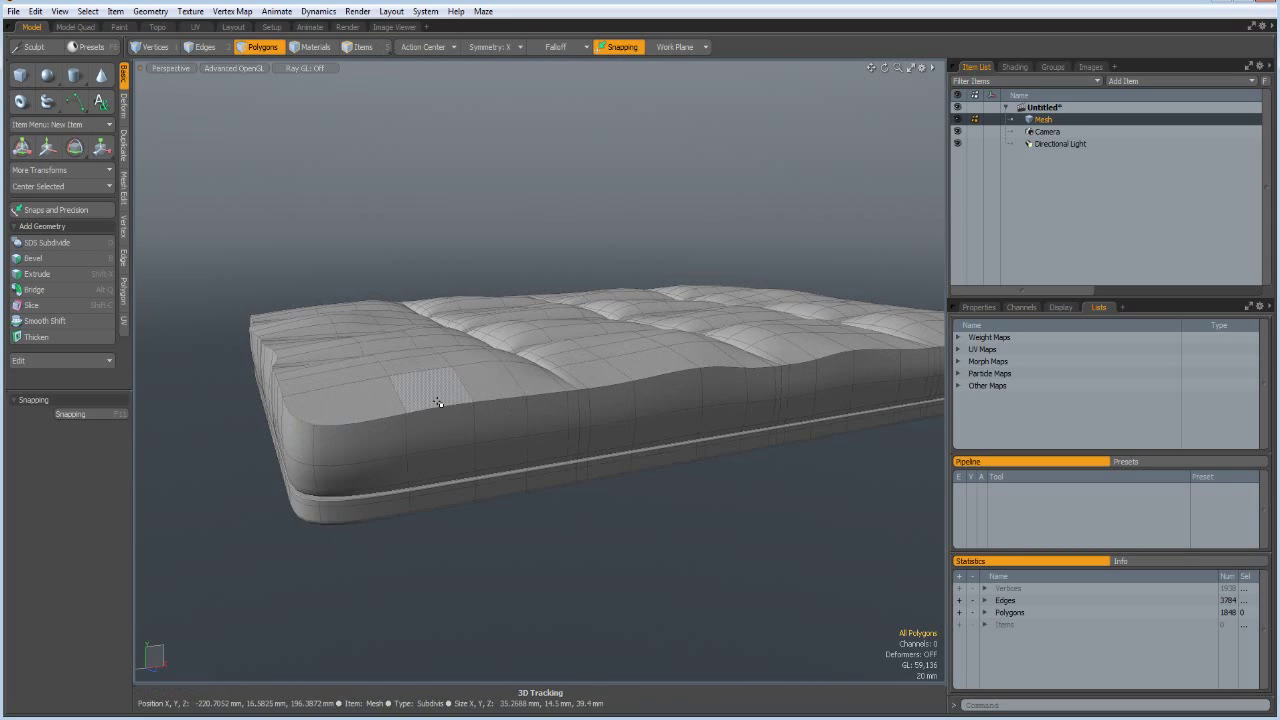
pyautogui.keyDown('alt'); pyautogui.moveTo(623, 537); pyautogui.dragTo(639, 610); pyautogui.keyUp('alt')
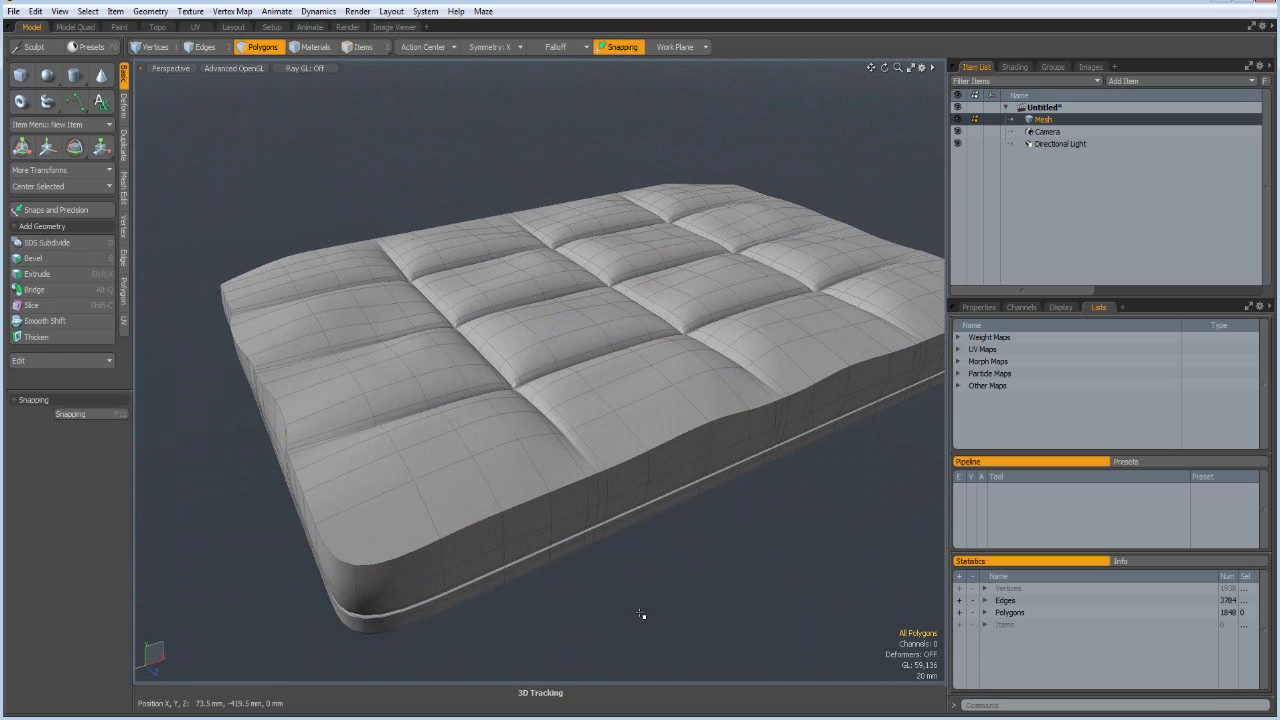
# - Select the edge loop around the rim of the tiled top and run the quickPipe.pl script to create piping along it
pyautogui.press('2')
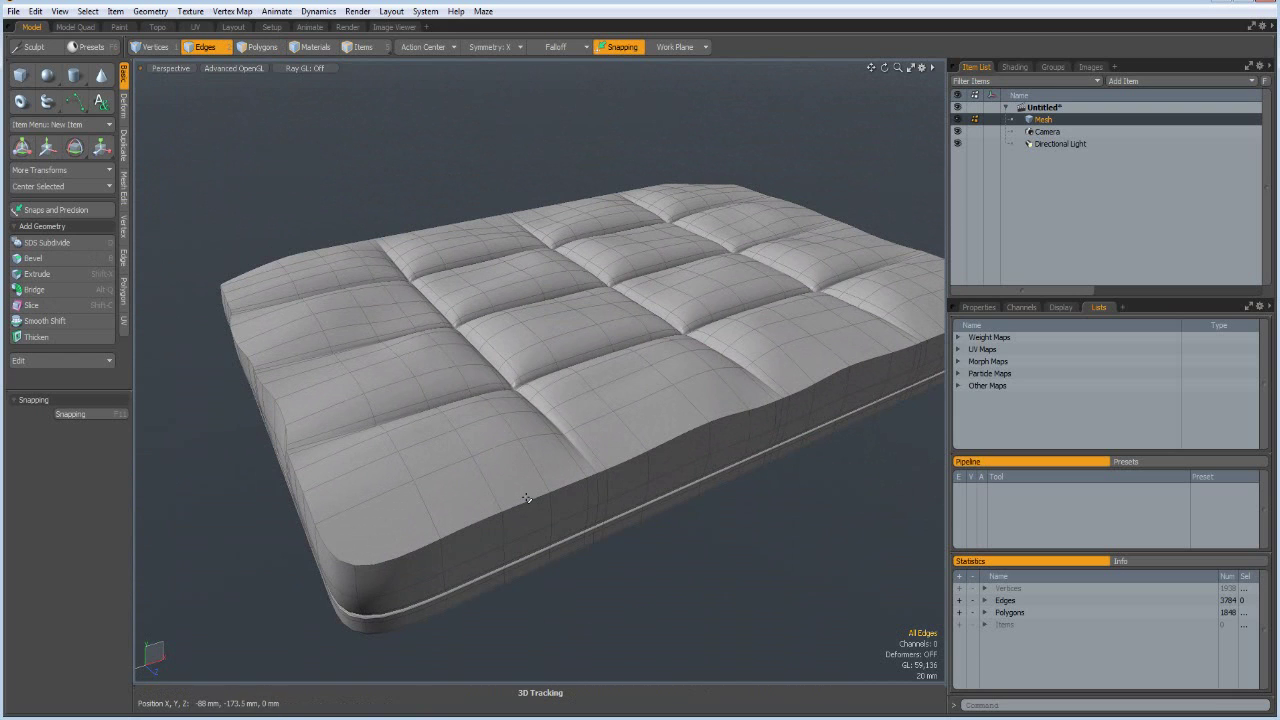
pyautogui.doubleClick(531, 503)
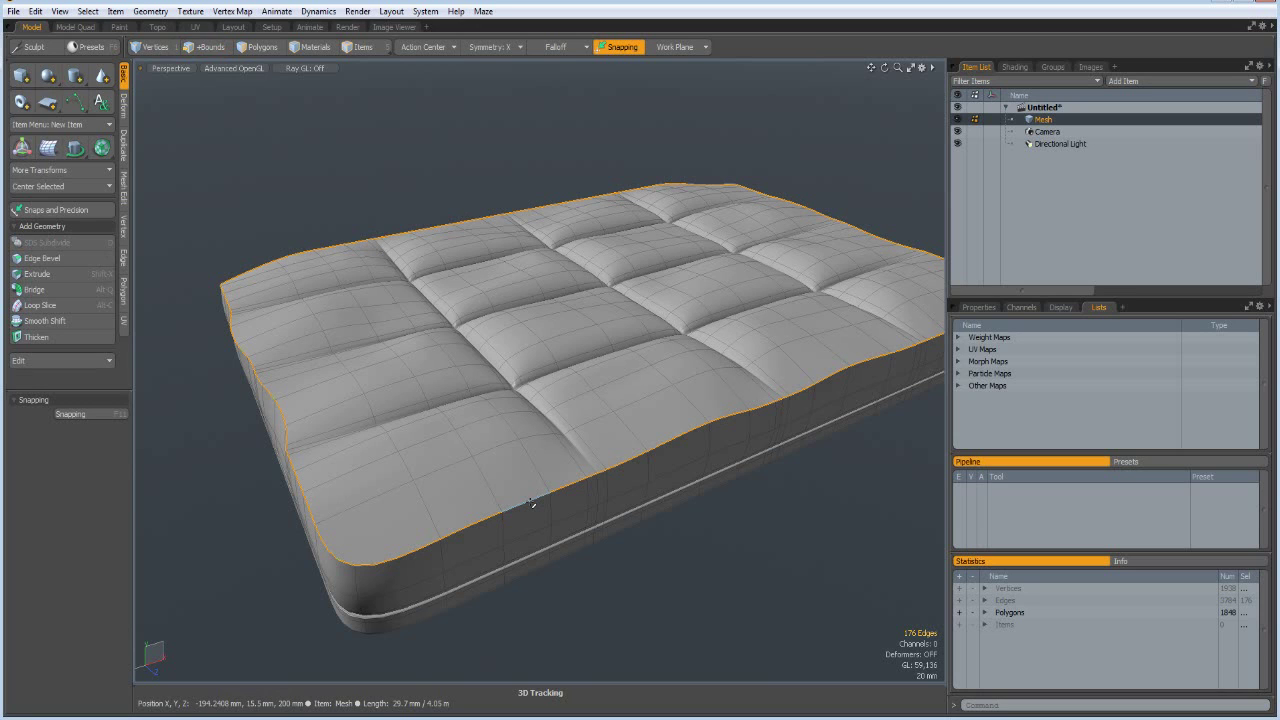
pyautogui.hotkey('shift', 'r')
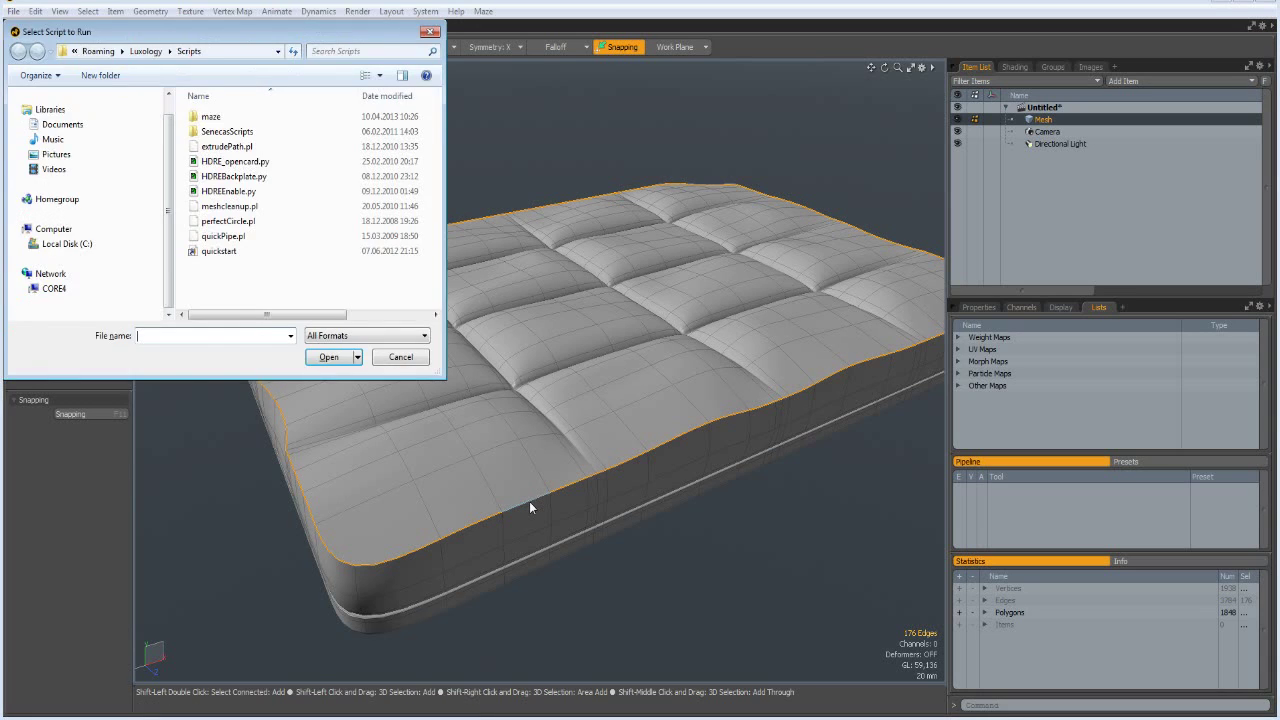
pyautogui.click(229, 238)
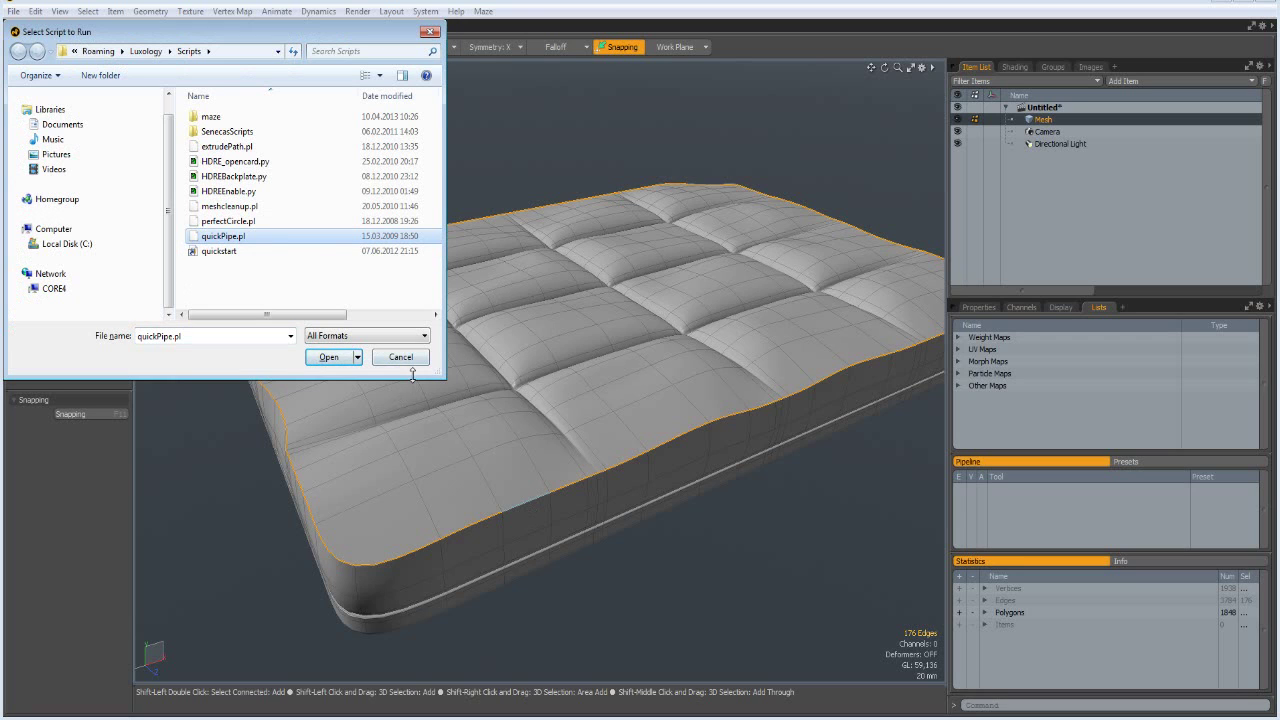
pyautogui.click(331, 358)
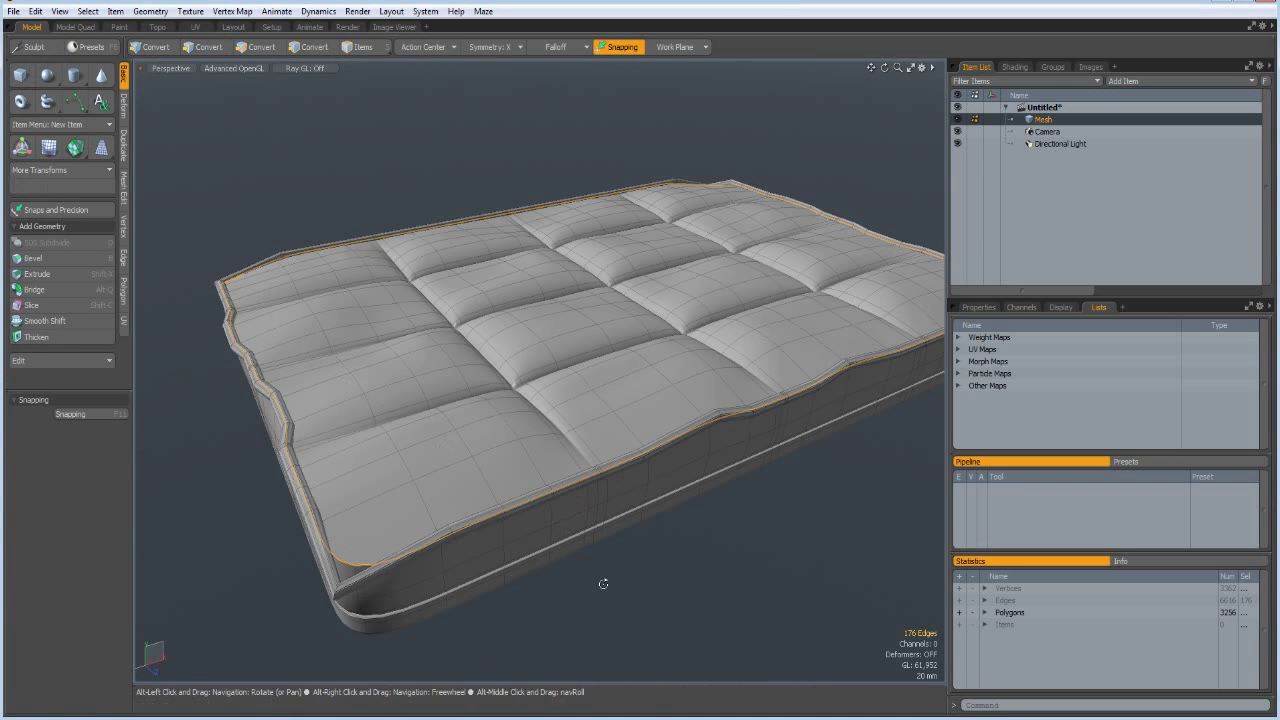
# - Turn symmetry off and delete the duplicate piping tube around the cushion's rim
pyautogui.keyDown('alt'); pyautogui.moveTo(604, 584); pyautogui.dragTo(660, 560); pyautogui.keyUp('alt')
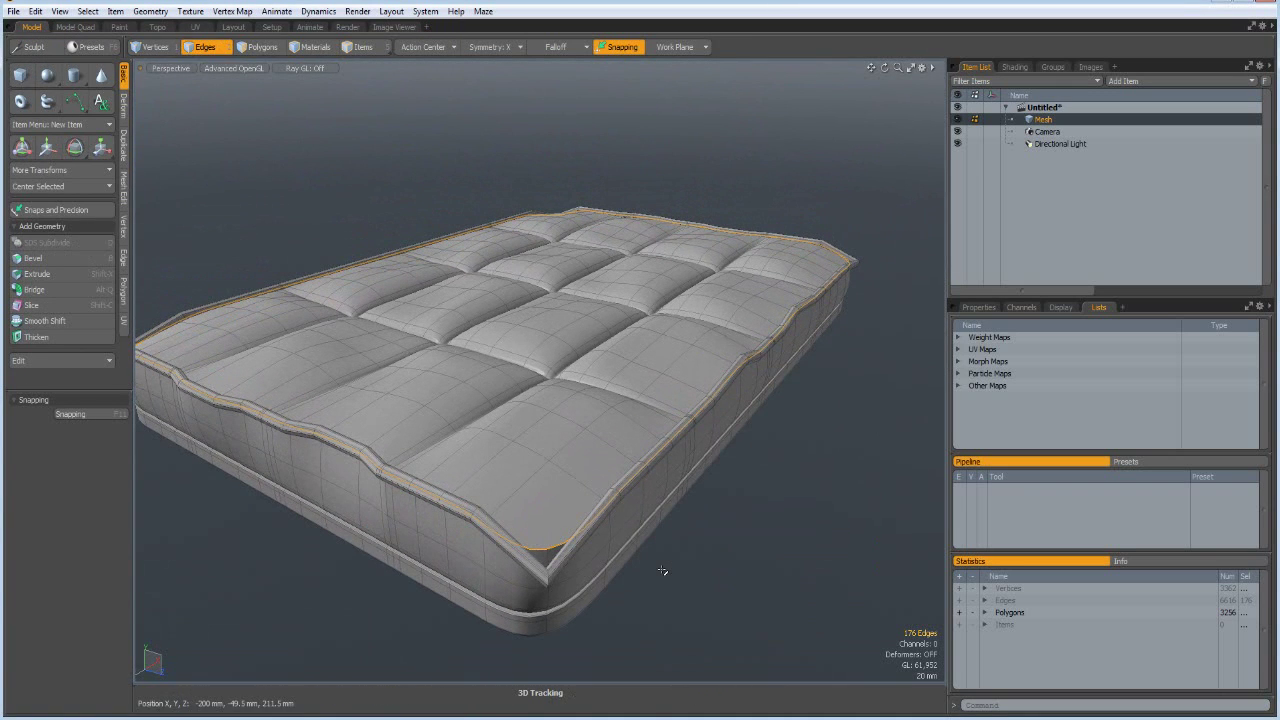
pyautogui.press('3')
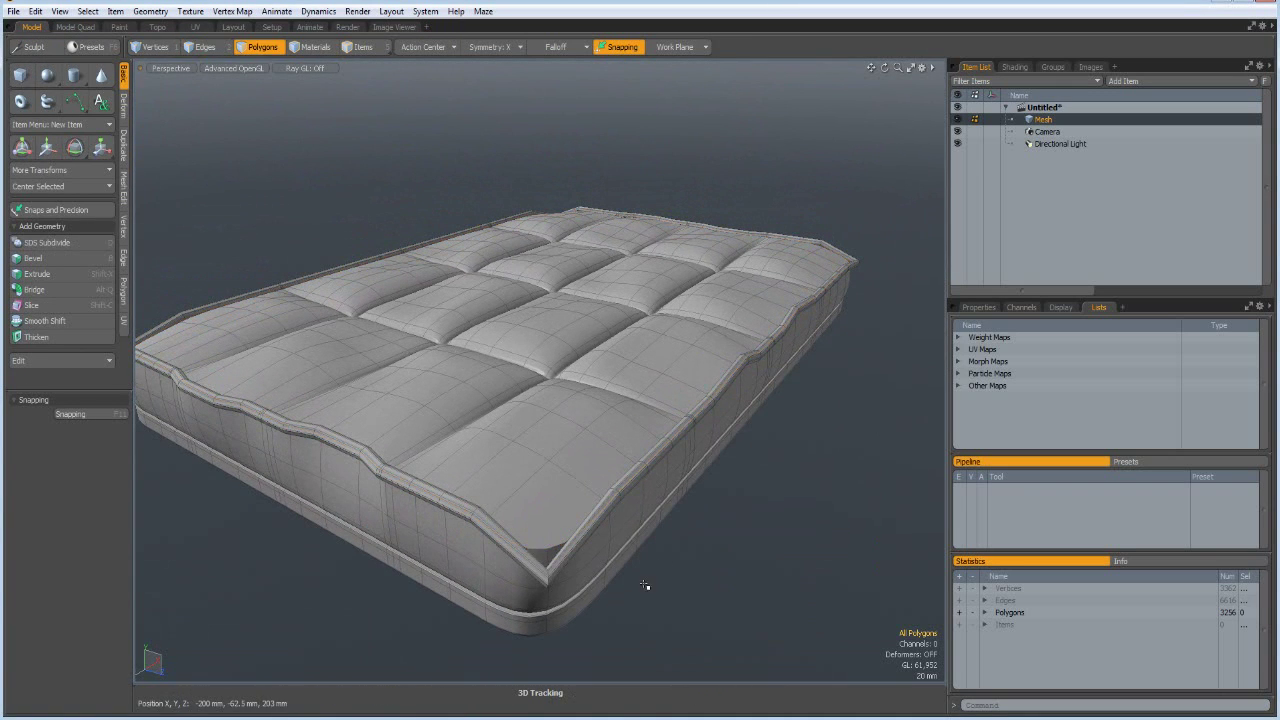
pyautogui.doubleClick(541, 574)
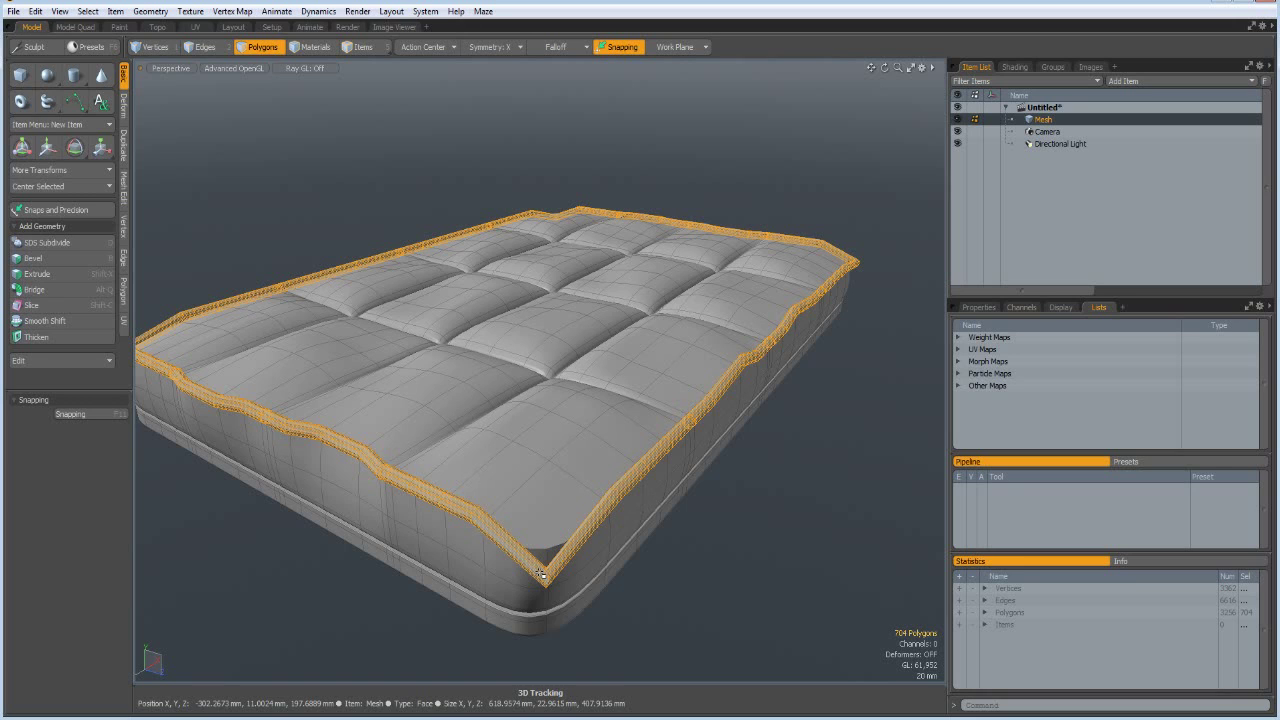
pyautogui.click(506, 43)
pyautogui.click(503, 38)
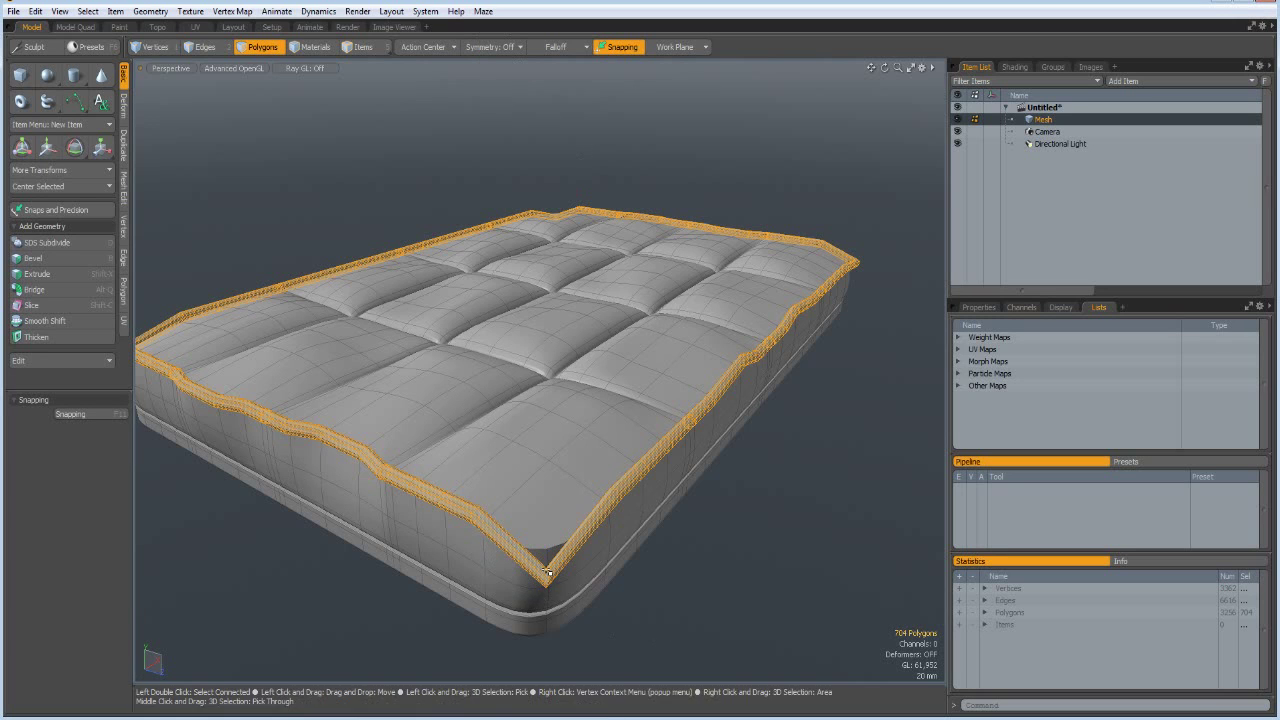
pyautogui.press('Delete')
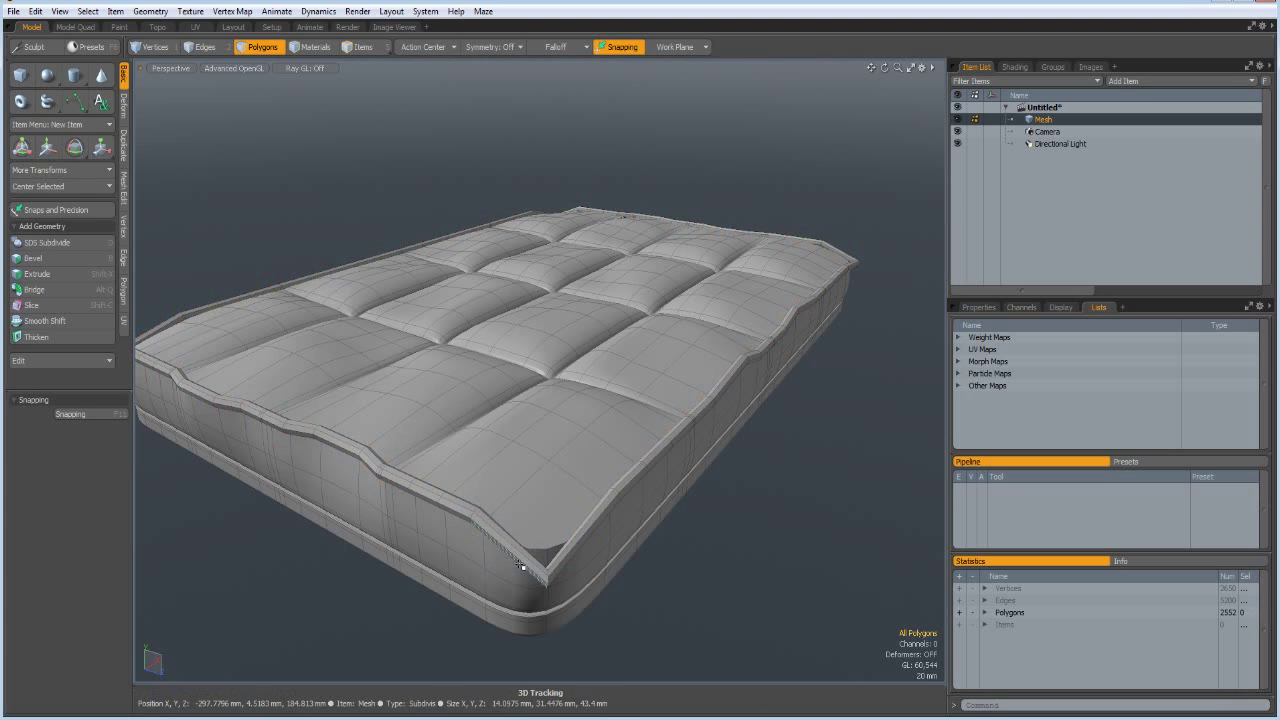
# - Select the remaining piping tube around the rim, smooth it as a subdivision surface, and clear the selection
pyautogui.hotkey('ctrl', 'z')
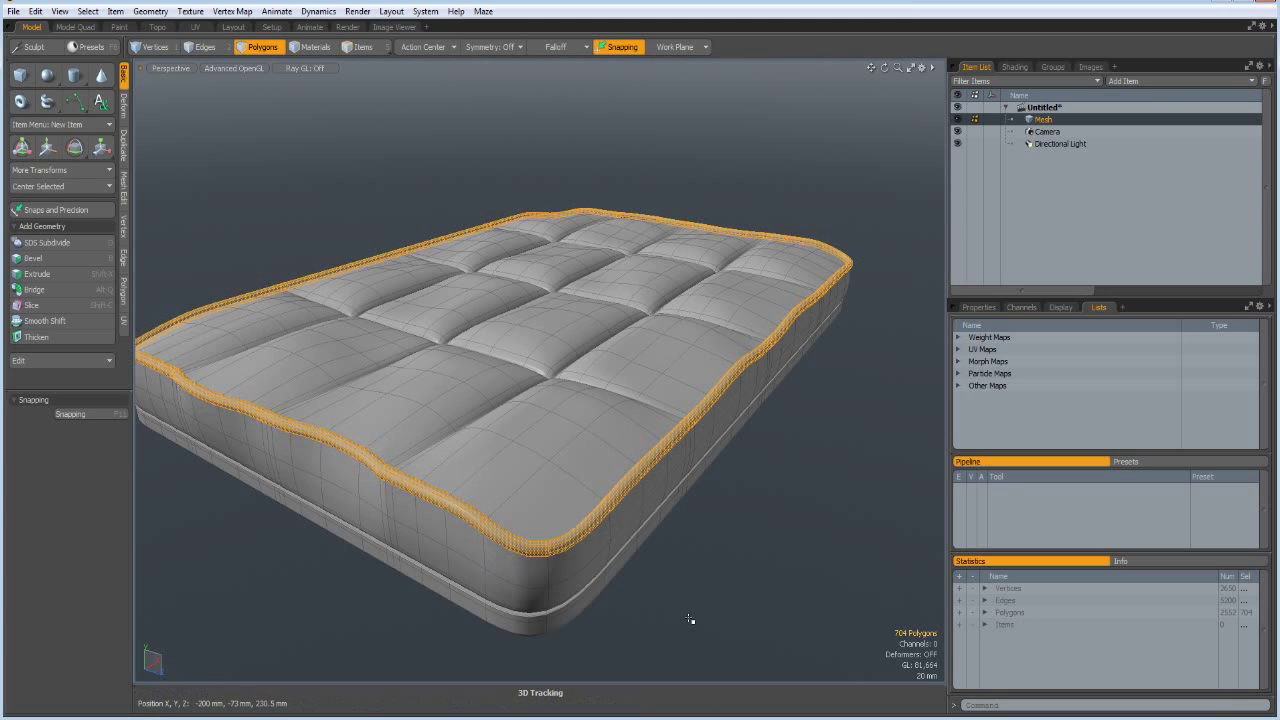
pyautogui.keyDown('alt'); pyautogui.moveTo(791, 531); pyautogui.dragTo(514, 539); pyautogui.keyUp('alt')
pyautogui.press('Delete')
pyautogui.scroll(-5, 680, 546)
pyautogui.scroll(2, 581, 521)
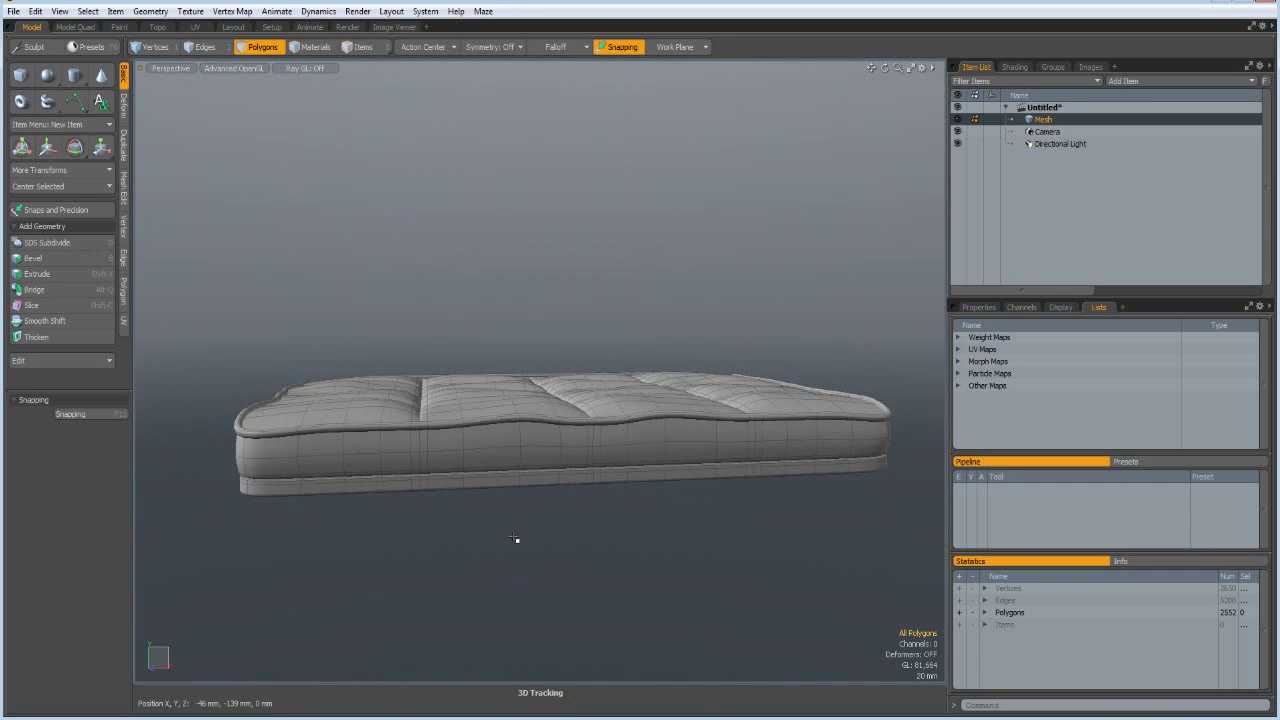
# - In the front view, set up a radial falloff about 324 mm in X and 271 mm in Y, with its centre at 0 mm on all axes
pyautogui.press('KP_2')
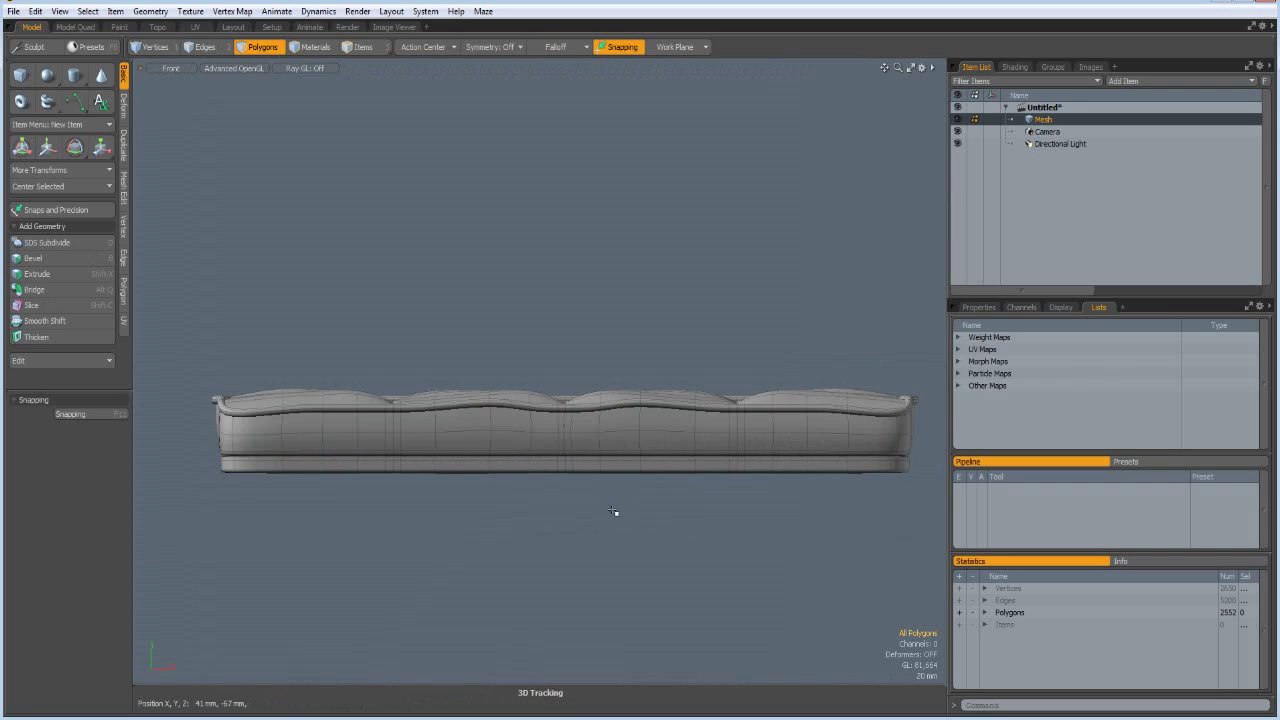
pyautogui.scroll(-1, 614, 514)
pyautogui.scroll(1, 614, 514)
pyautogui.keyDown('alt'); pyautogui.moveTo(638, 584); pyautogui.dragTo(618, 568); pyautogui.keyUp('alt')
pyautogui.scroll(-2, 617, 563)
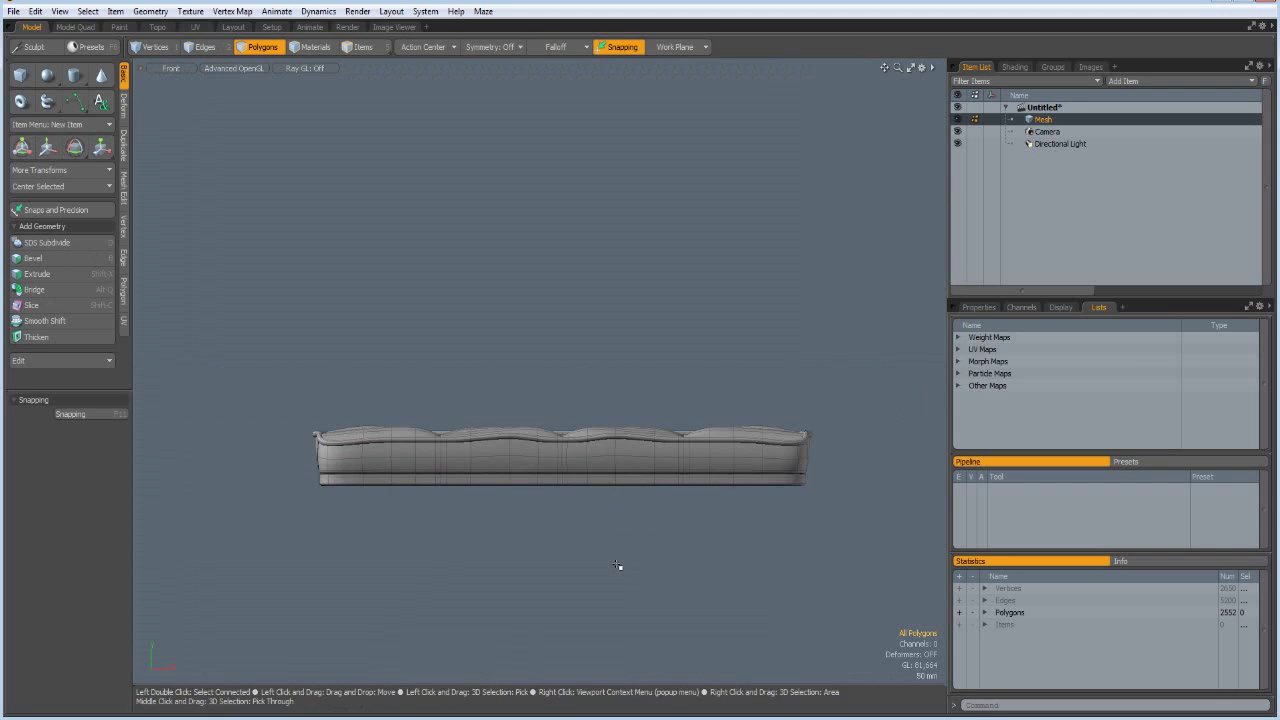
pyautogui.click(555, 47)
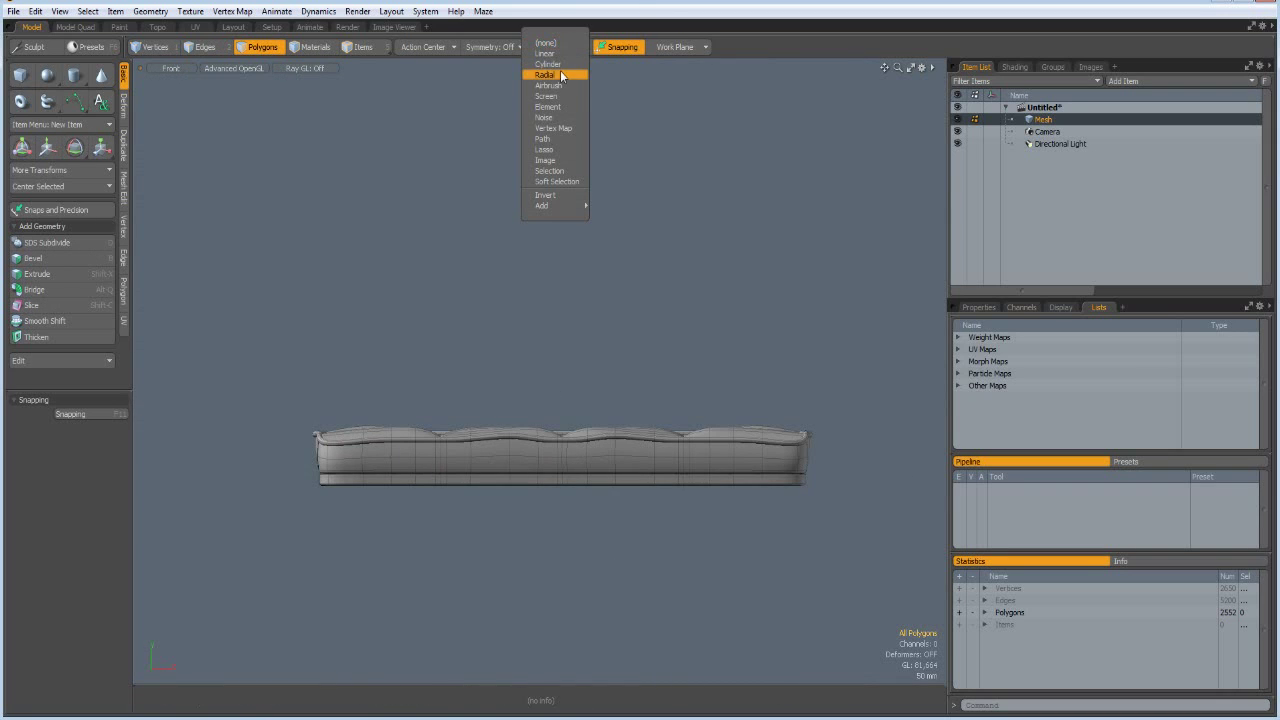
pyautogui.click(559, 75)
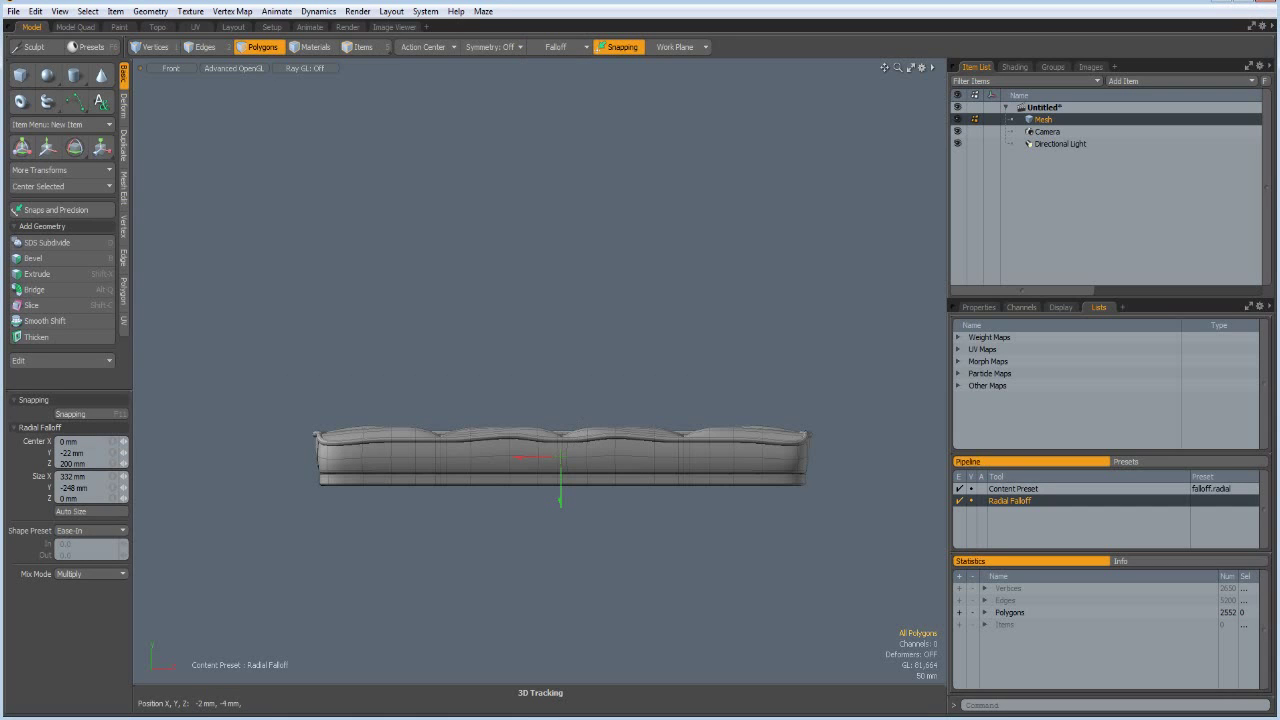
pyautogui.moveTo(560, 458); pyautogui.dragTo(822, 691)
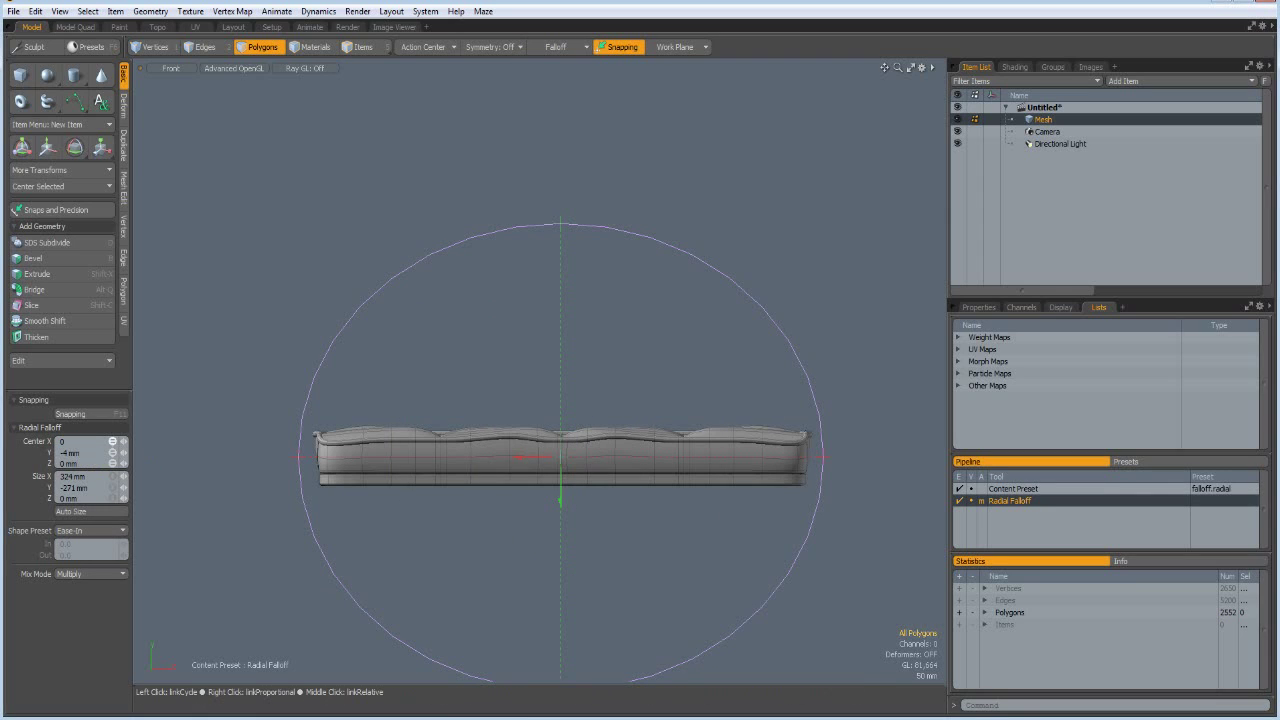
pyautogui.click(112, 441)
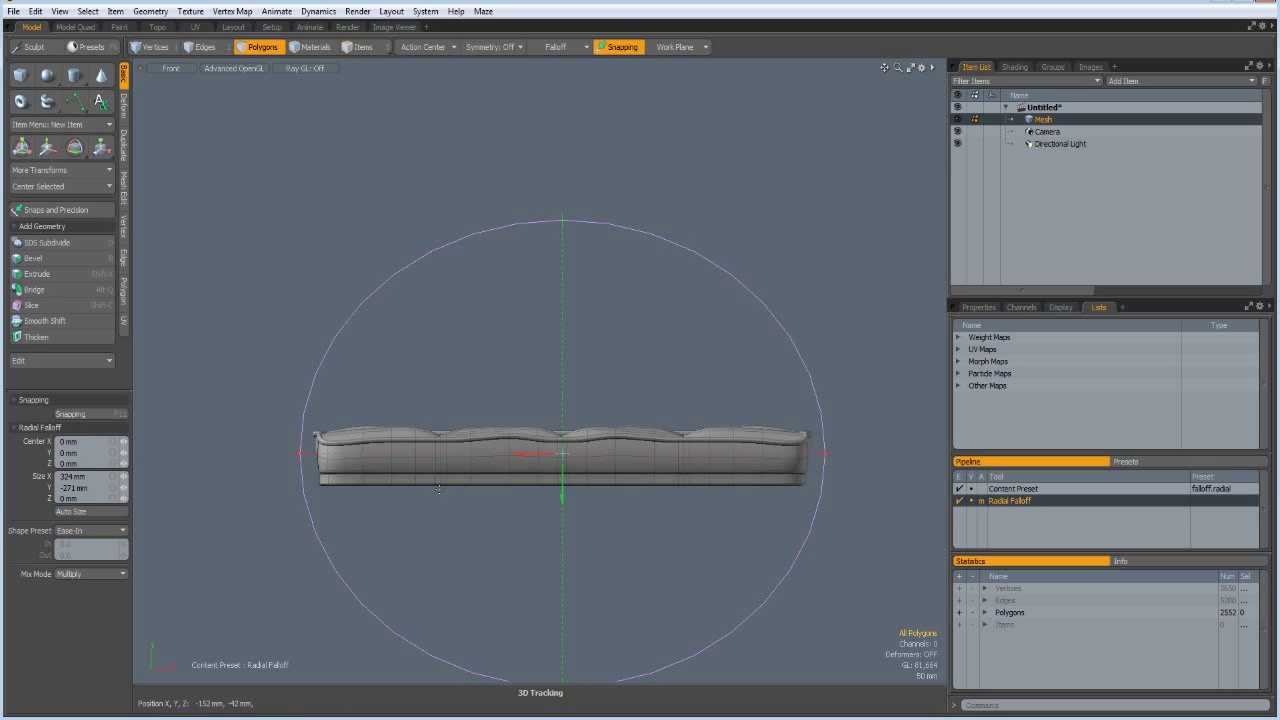
# - Move the block down through the radial falloff so that it bends into a downward-sagging curve, and remove the falloff
pyautogui.press('w')
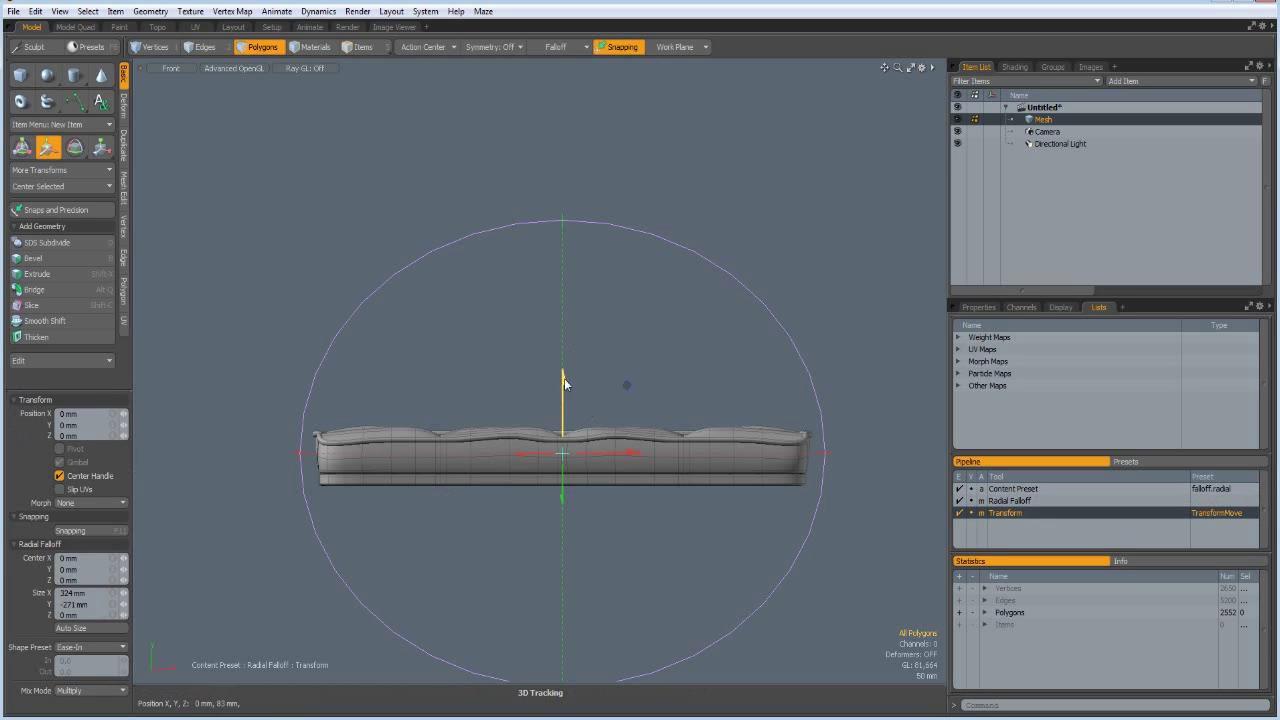
pyautogui.moveTo(563, 383); pyautogui.dragTo(563, 450)
pyautogui.press('q')
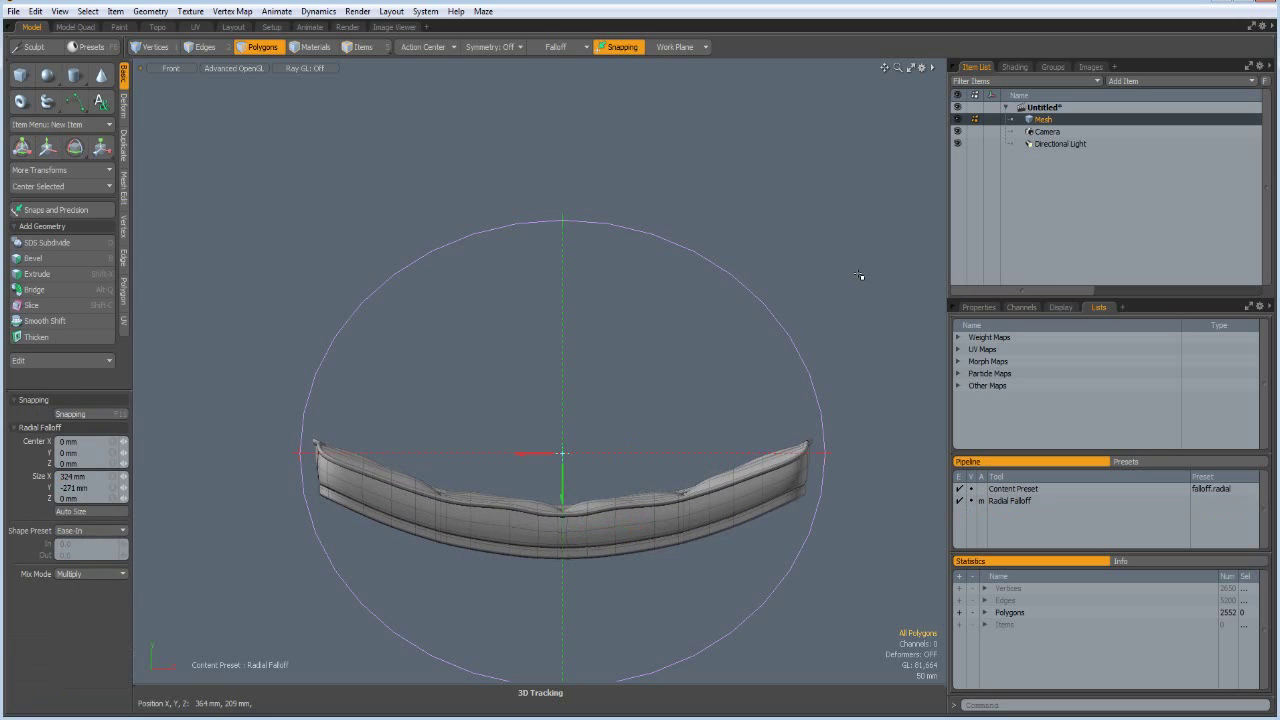
pyautogui.press('q')
pyautogui.scroll(-3, 620, 394)
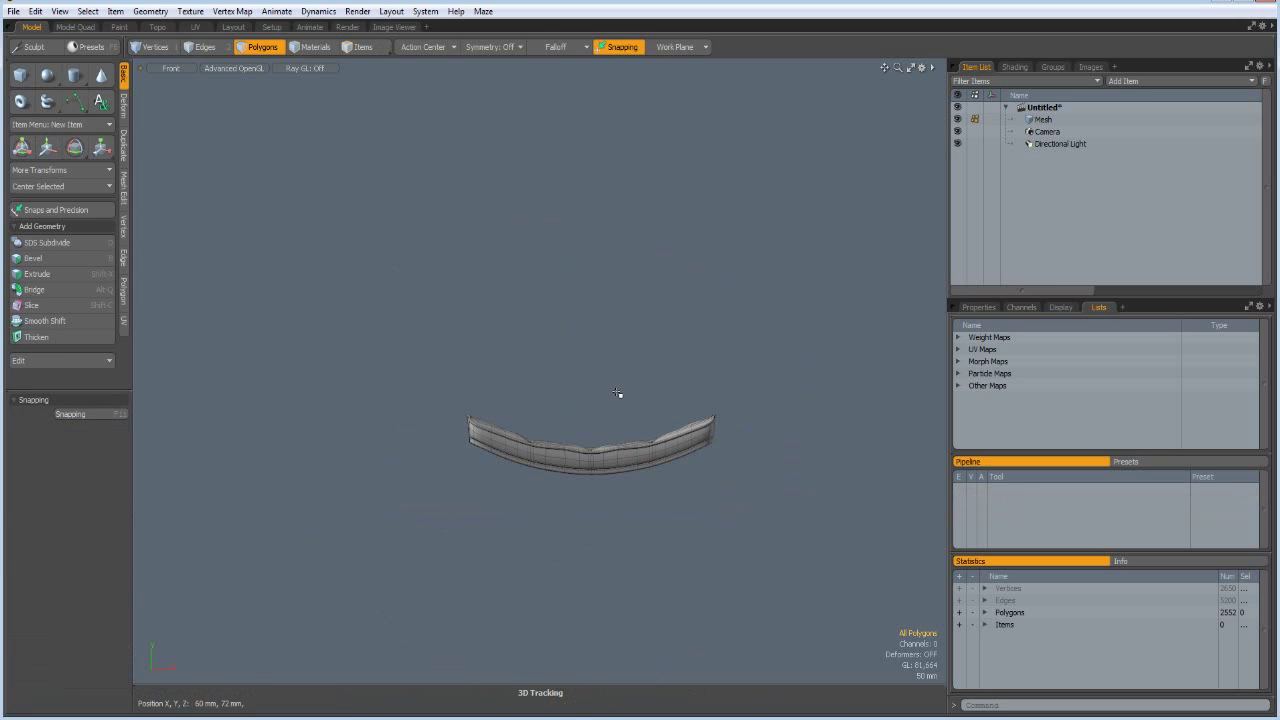
# - In the right view, create a flat 24-sided cylinder along X below the curved cushion, about 119 mm in Y radius and 162 mm in Z radius, centred at Z 0 mm
pyautogui.press('KP_3')
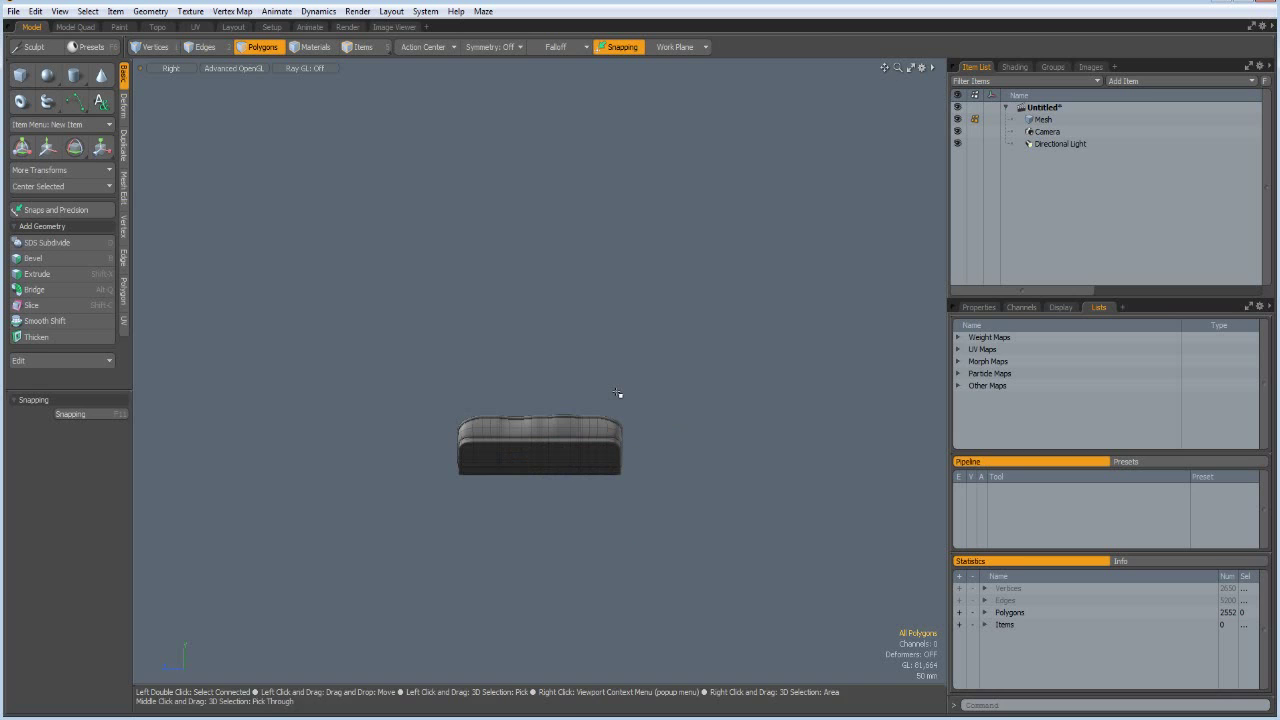
pyautogui.scroll(4, 568, 508)
pyautogui.scroll(-1, 568, 508)
pyautogui.keyDown('alt'); pyautogui.moveTo(547, 537); pyautogui.dragTo(642, 503); pyautogui.keyUp('alt')
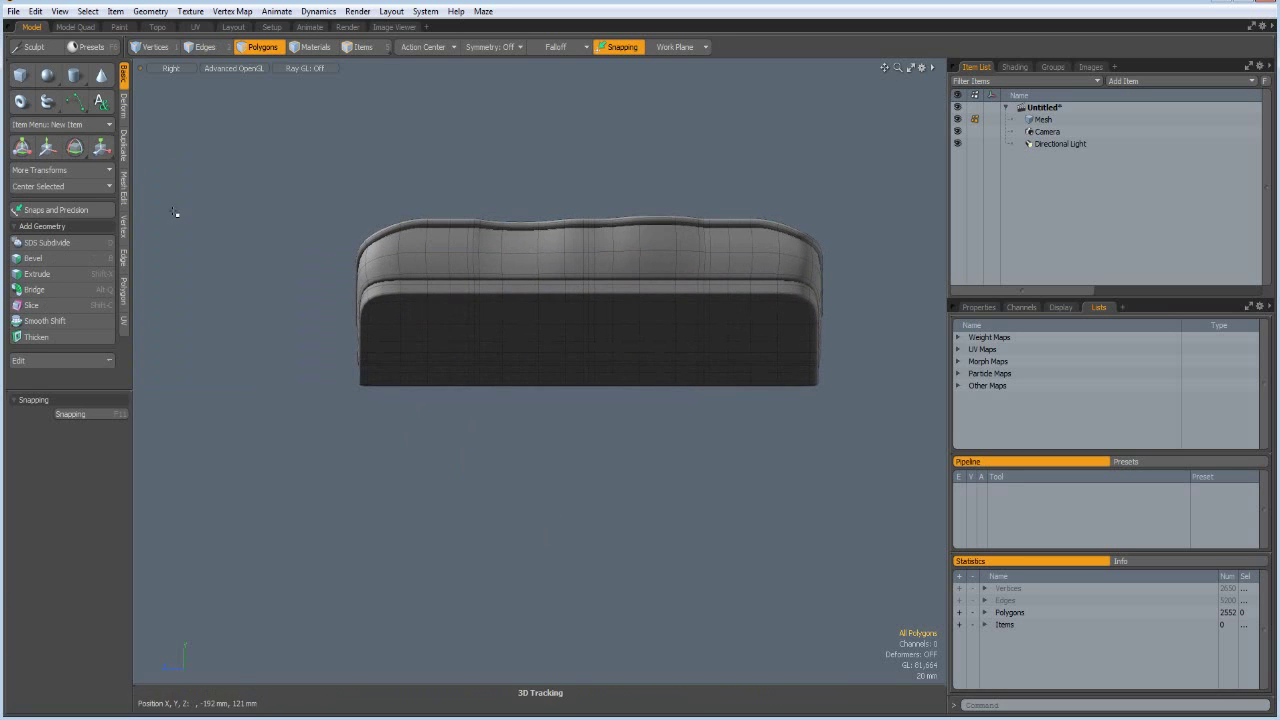
pyautogui.click(74, 75)
pyautogui.scroll(-2, 585, 559)
pyautogui.scroll(2, 585, 559)
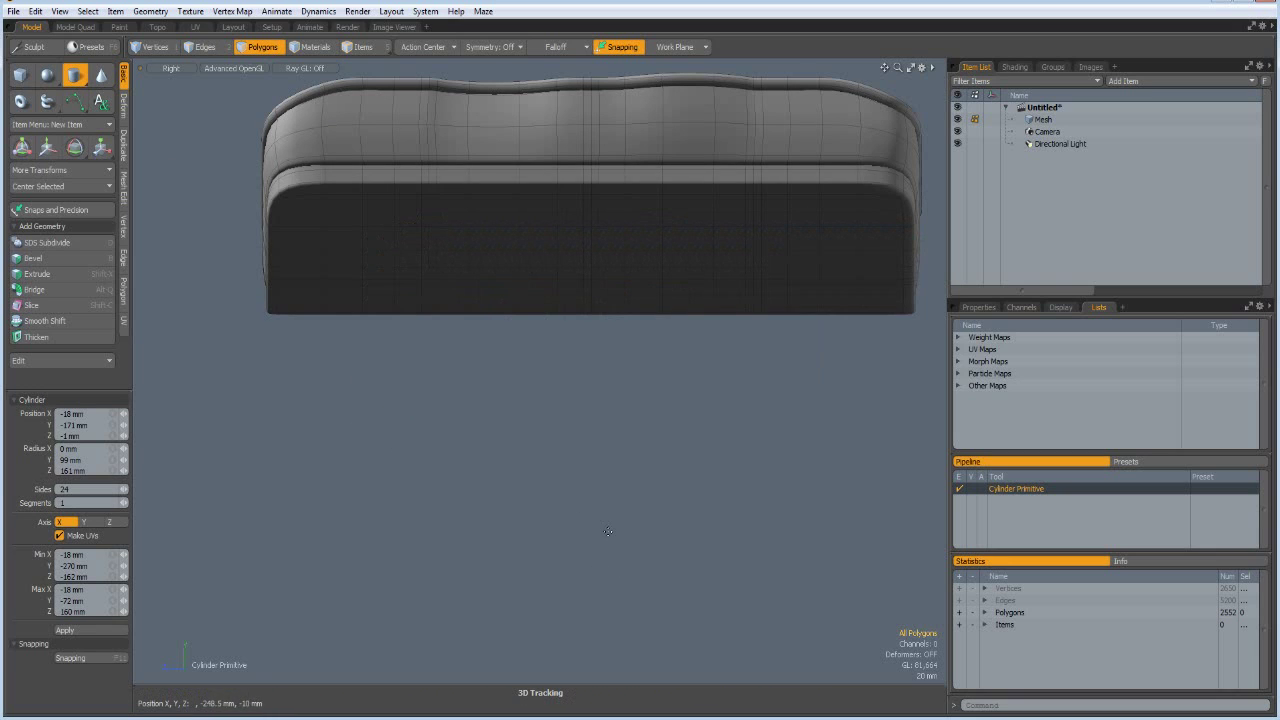
pyautogui.moveTo(592, 522)
pyautogui.mouseDown()
pyautogui.moveTo(804, 359)
pyautogui.moveTo(881, 320)
pyautogui.moveTo(592, 521)
pyautogui.mouseUp()
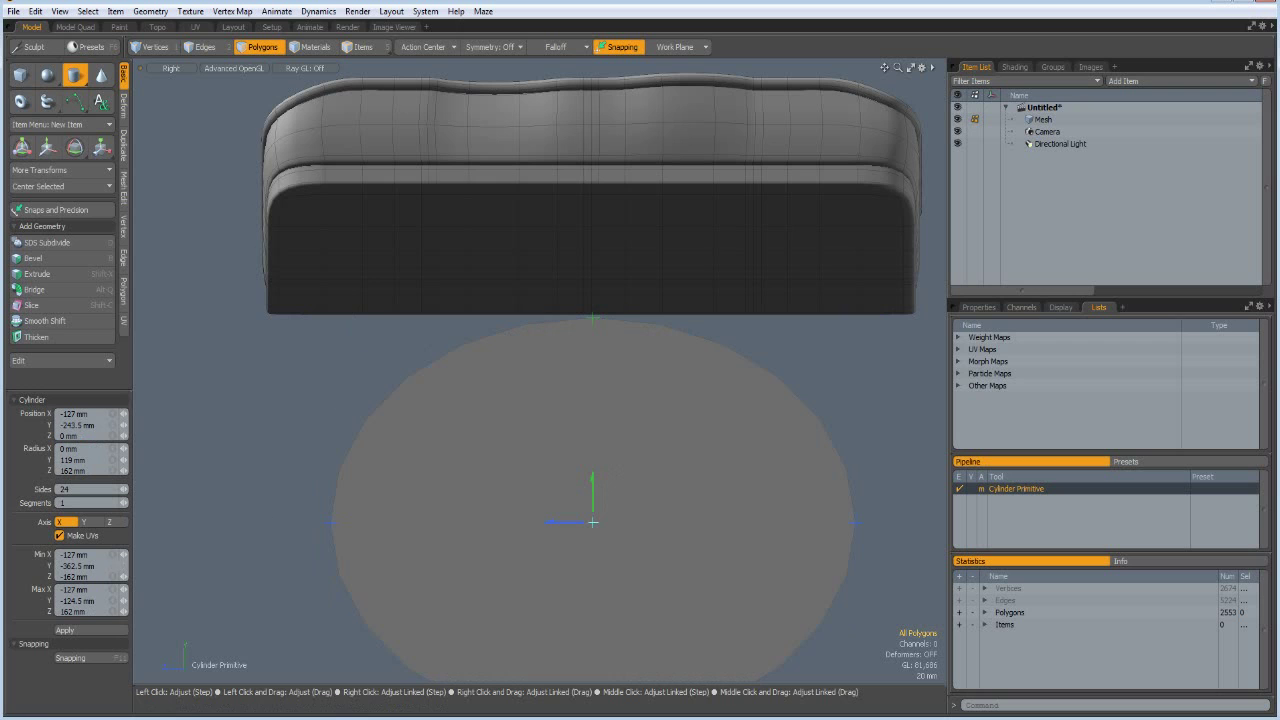
pyautogui.press('space')
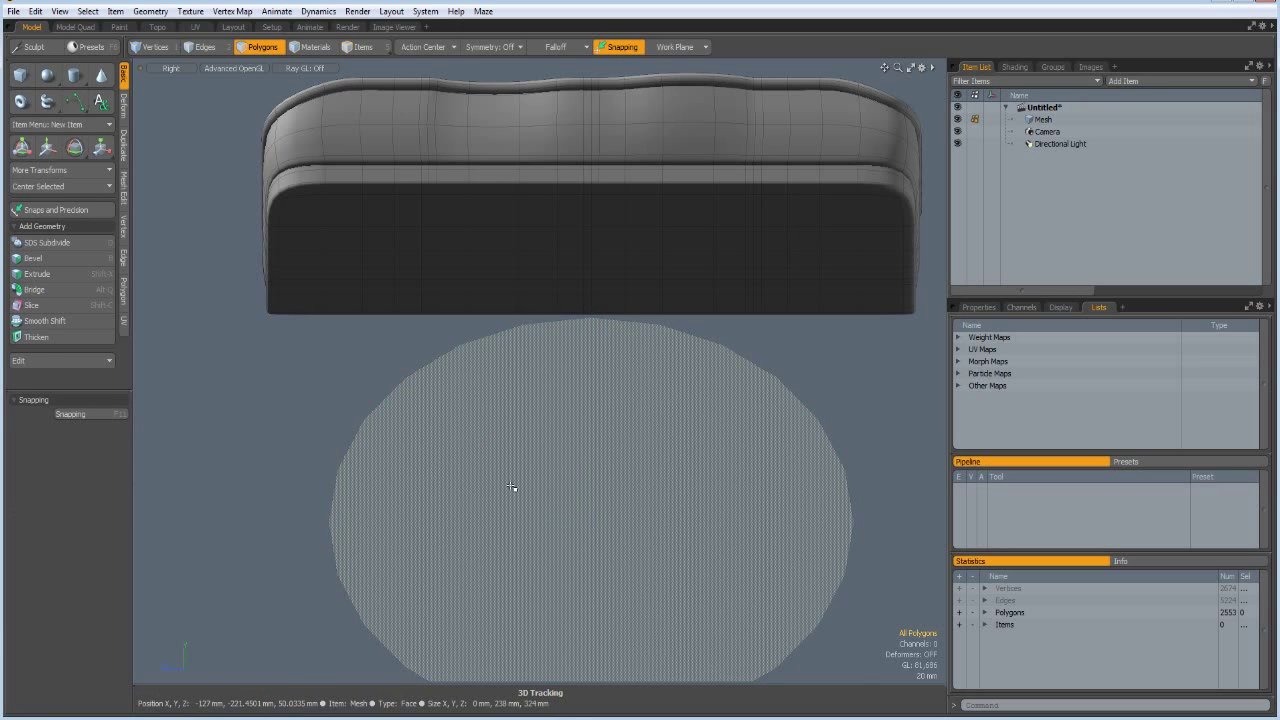
# - Bevel the disc below the cushion with an inset of 7.4 mm and delete its inner polygon to leave a thin ring
pyautogui.click(551, 508)
pyautogui.press('b')
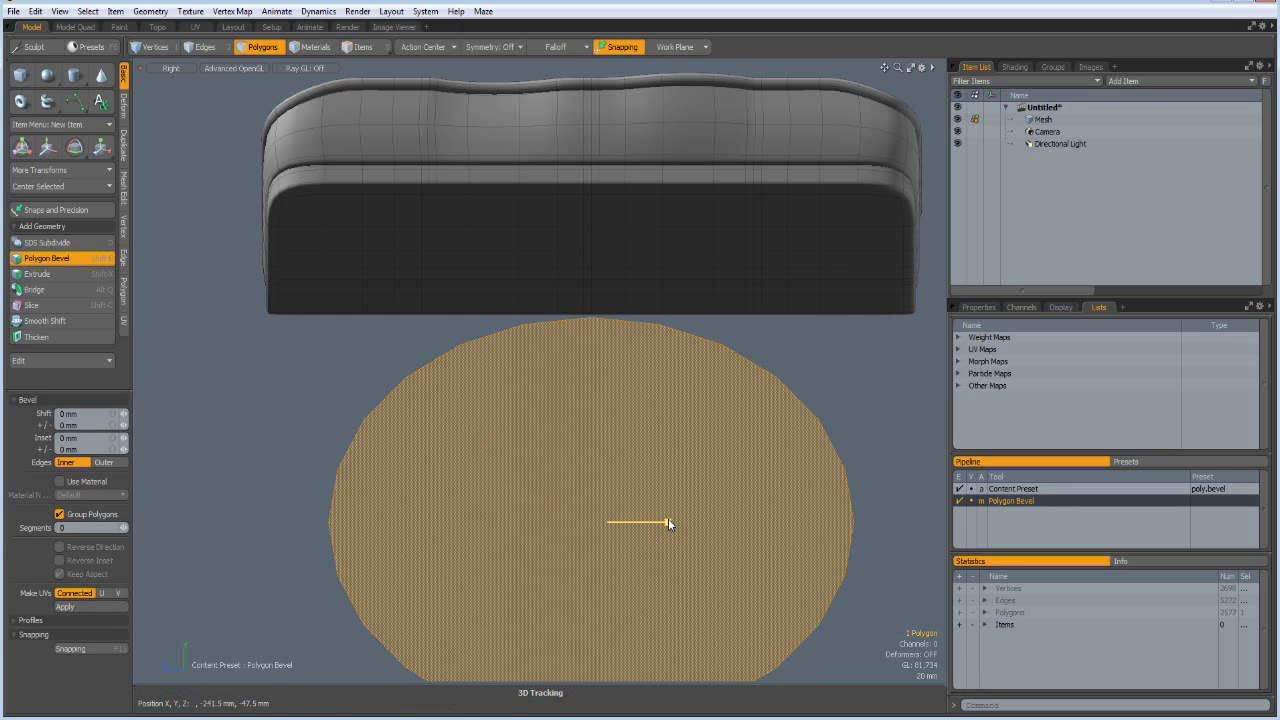
pyautogui.moveTo(668, 522); pyautogui.dragTo(681, 522)
pyautogui.press('Delete')
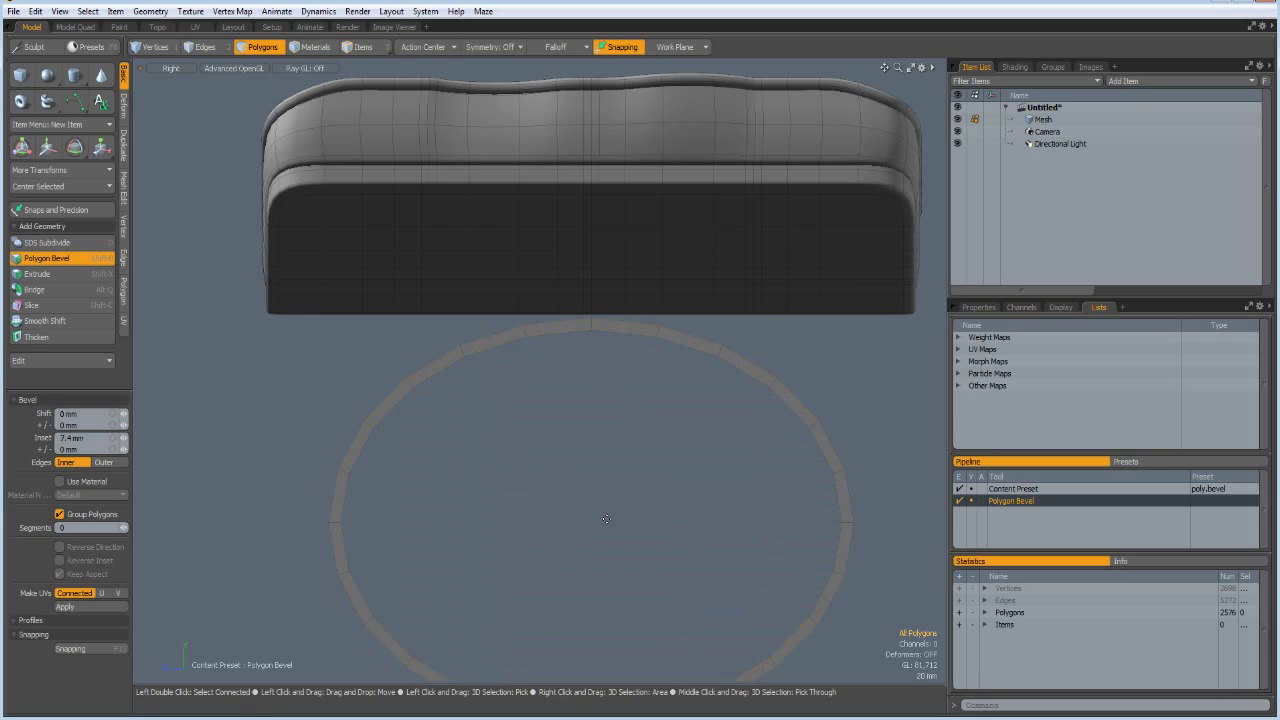
pyautogui.scroll(-3, 578, 515)
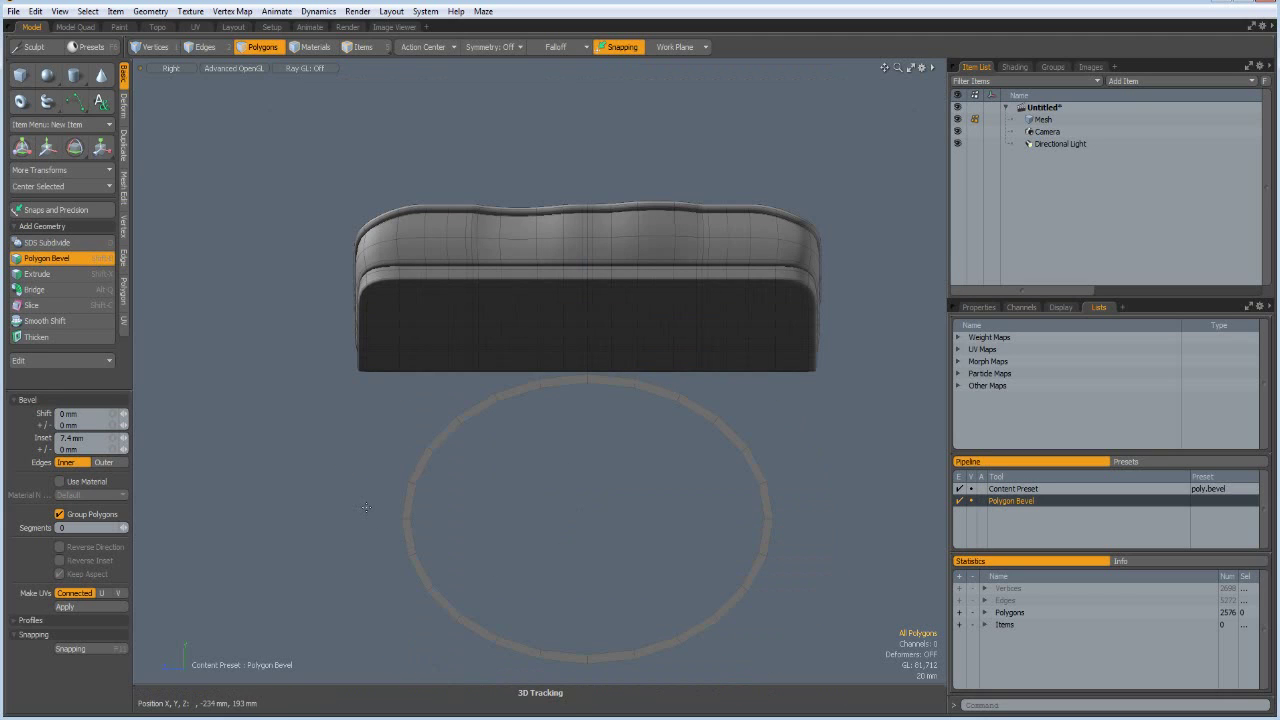
# - Delete the lower half of the ring and move the remaining arch down 74 mm
pyautogui.press('space')
pyautogui.moveTo(366, 511); pyautogui.dragTo(855, 679, button='right')
pyautogui.press('Delete')
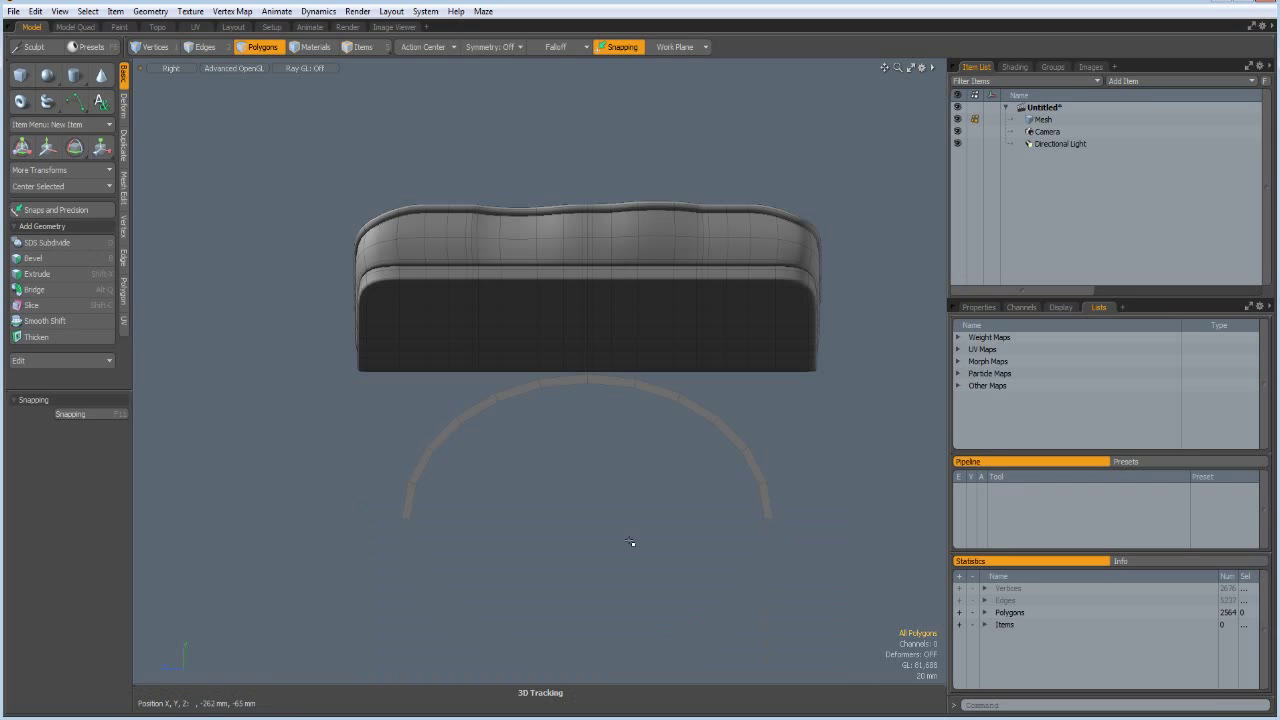
pyautogui.doubleClick(595, 381)
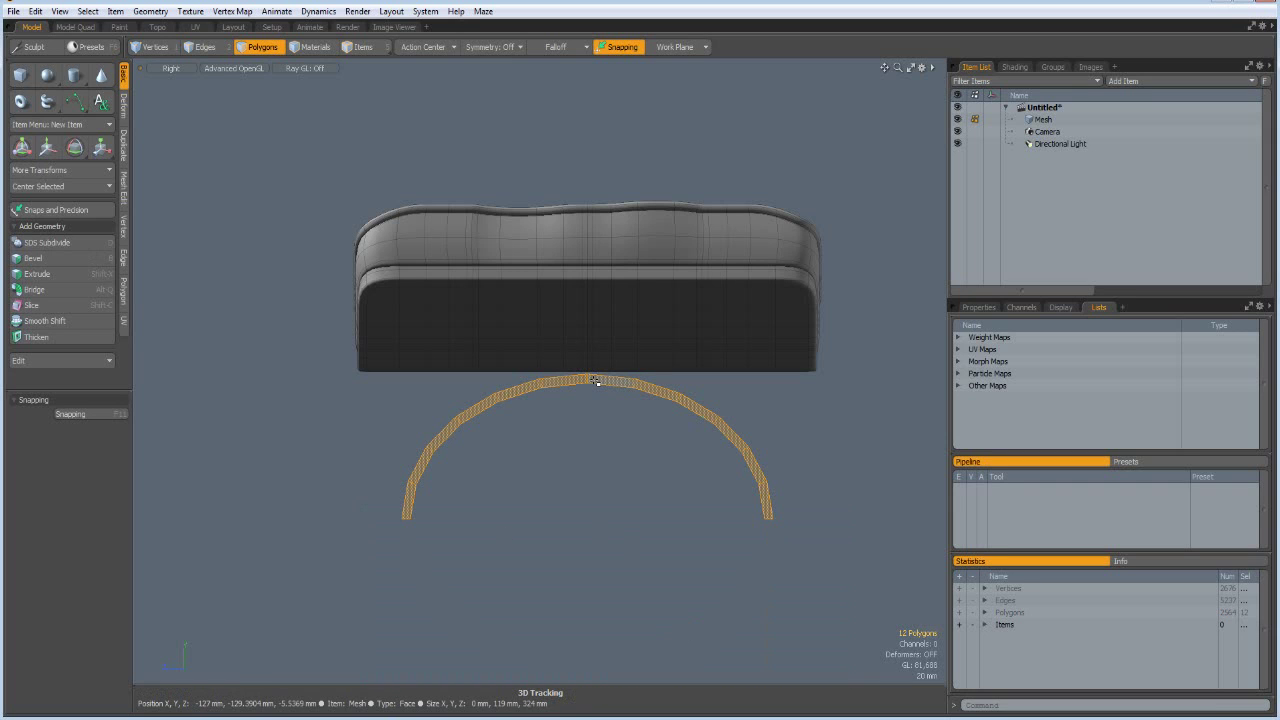
pyautogui.press('w')
pyautogui.moveTo(587, 446); pyautogui.dragTo(587, 536)
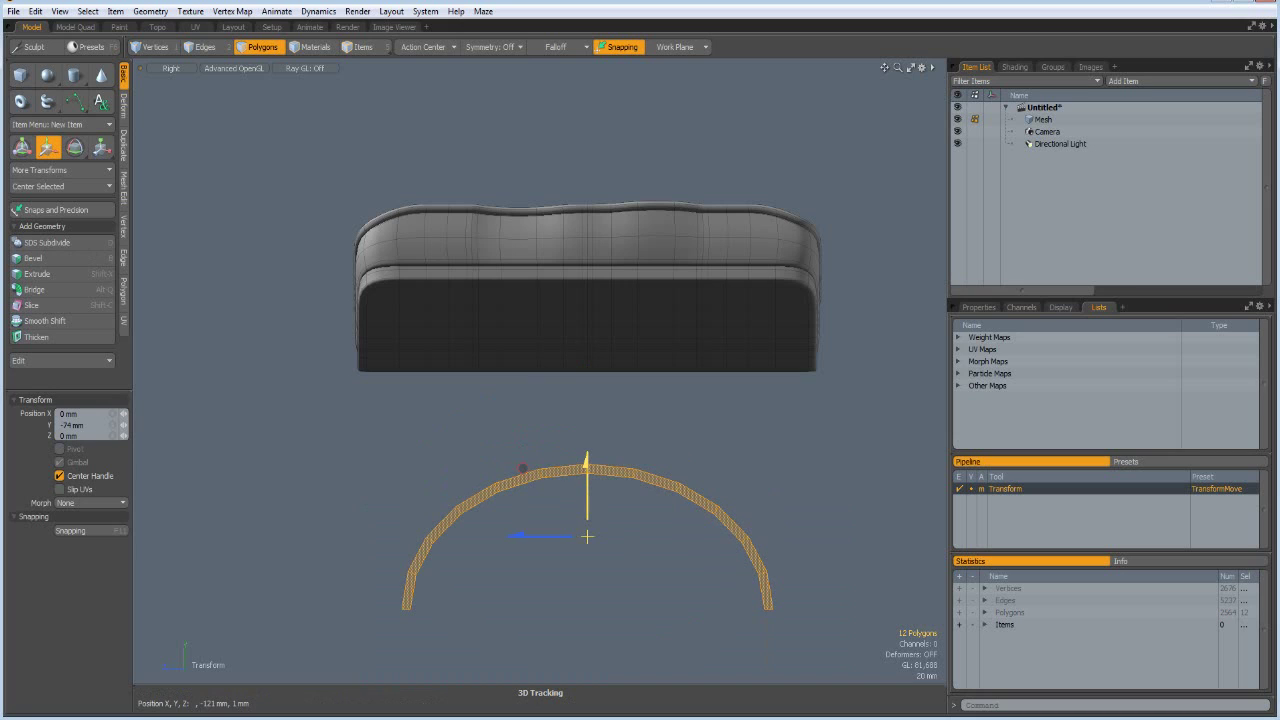
pyautogui.press('space')
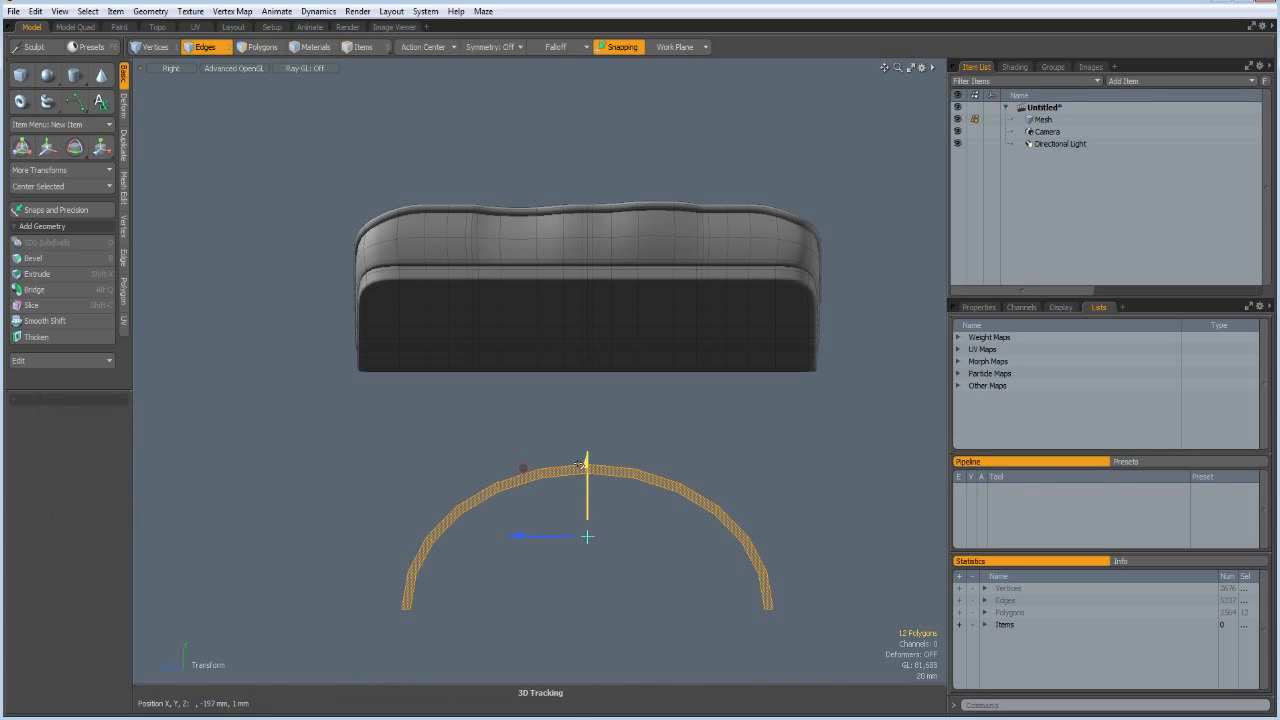
# - Extend the two outer edges at the arch's crown upward by 74 mm to form a post, and flatten the post's upper end
pyautogui.press('2')
pyautogui.click(565, 468)
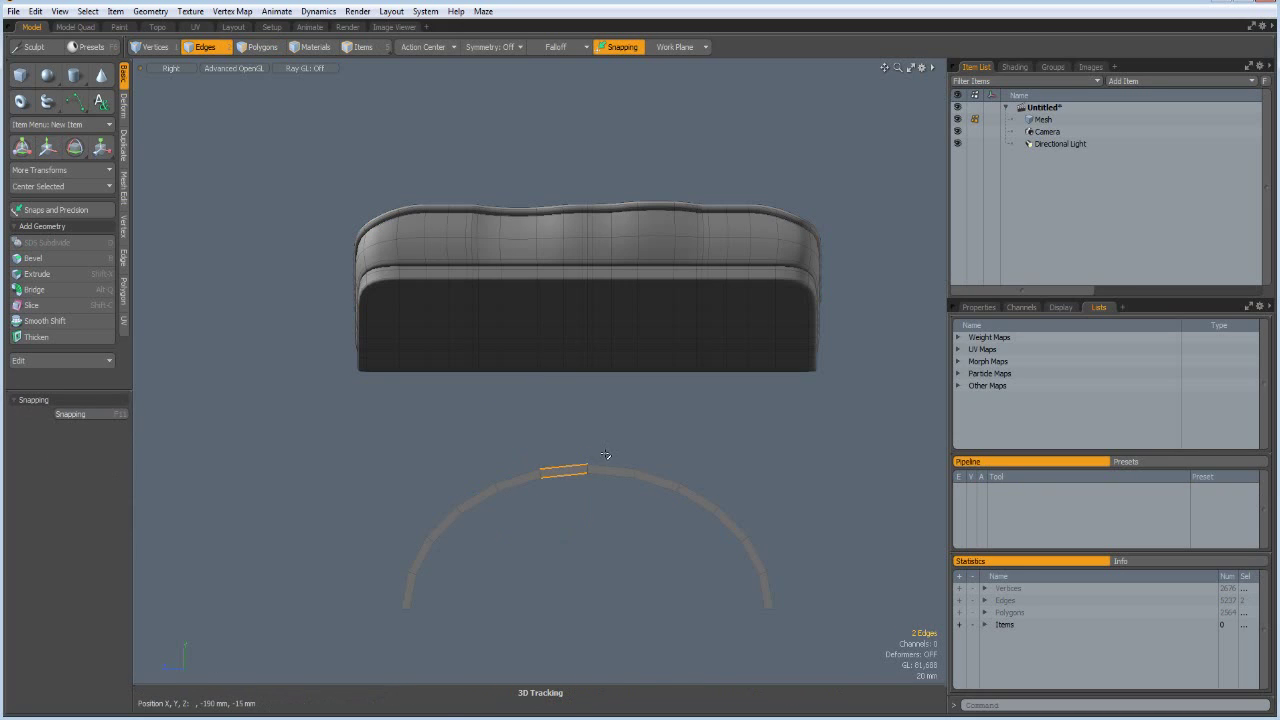
pyautogui.keyDown('shift'); pyautogui.click(612, 467); pyautogui.keyUp('shift')
pyautogui.hotkey('shift', 'x')
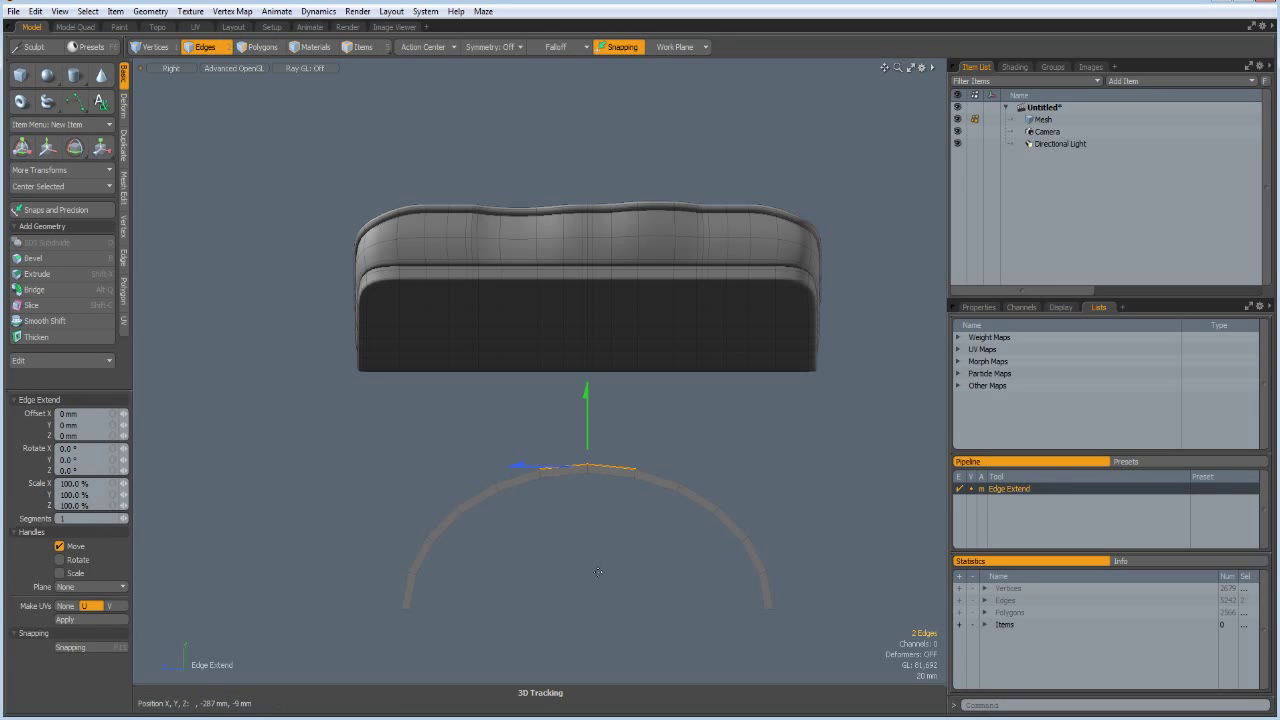
pyautogui.moveTo(587, 420); pyautogui.dragTo(587, 327)
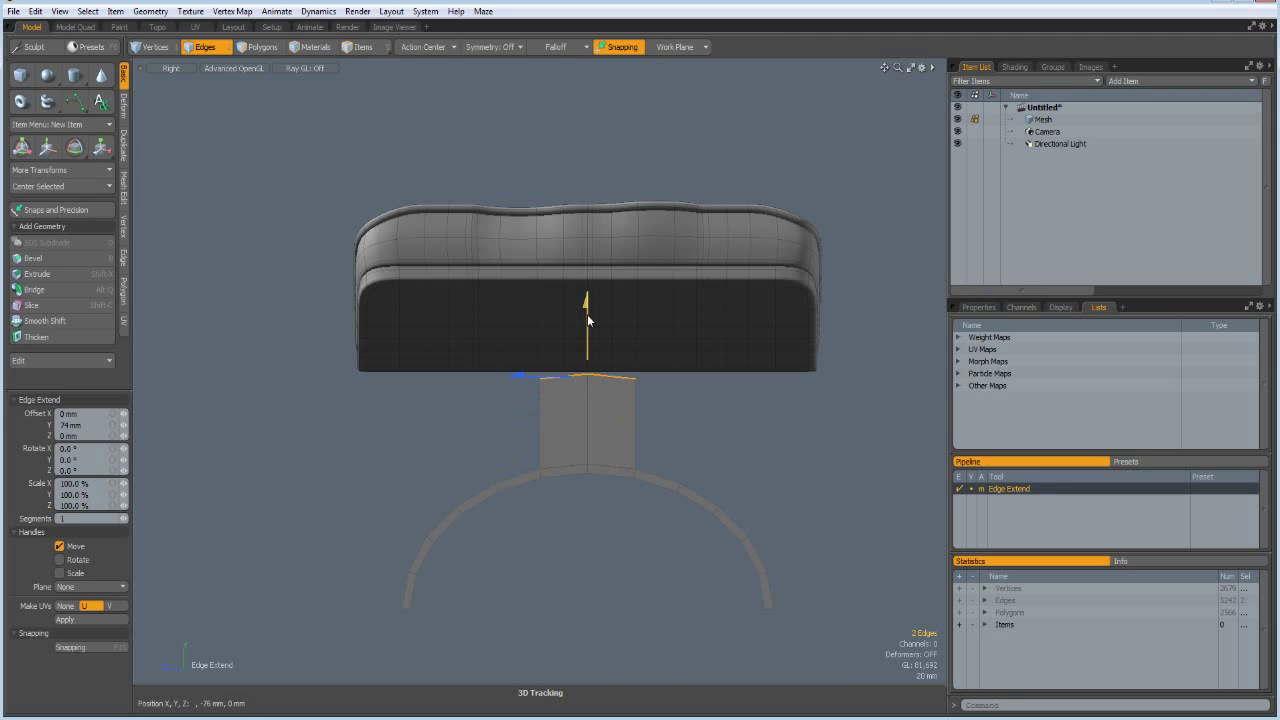
pyautogui.press('r')
pyautogui.moveTo(589, 315); pyautogui.dragTo(588, 388)
pyautogui.press('space')
pyautogui.click(707, 452)
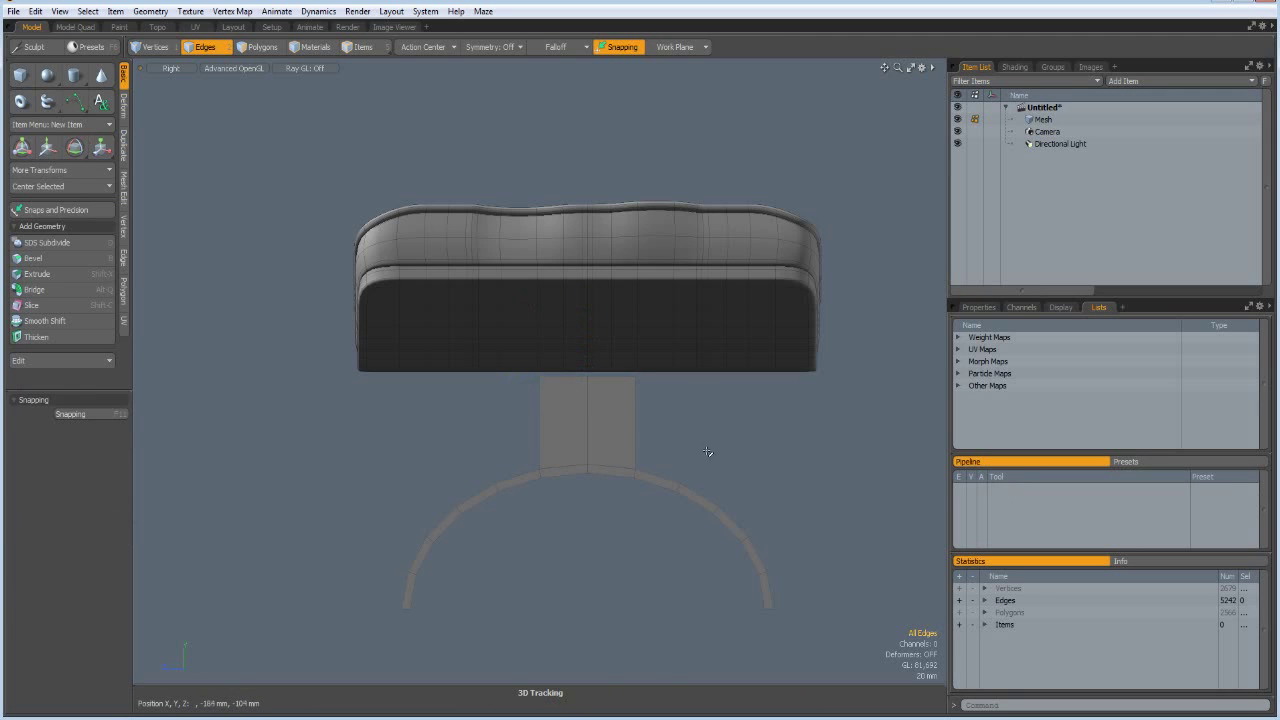
# - Loop Slice the post horizontally in Uniform mode with a count of 4
pyautogui.click(536, 427)
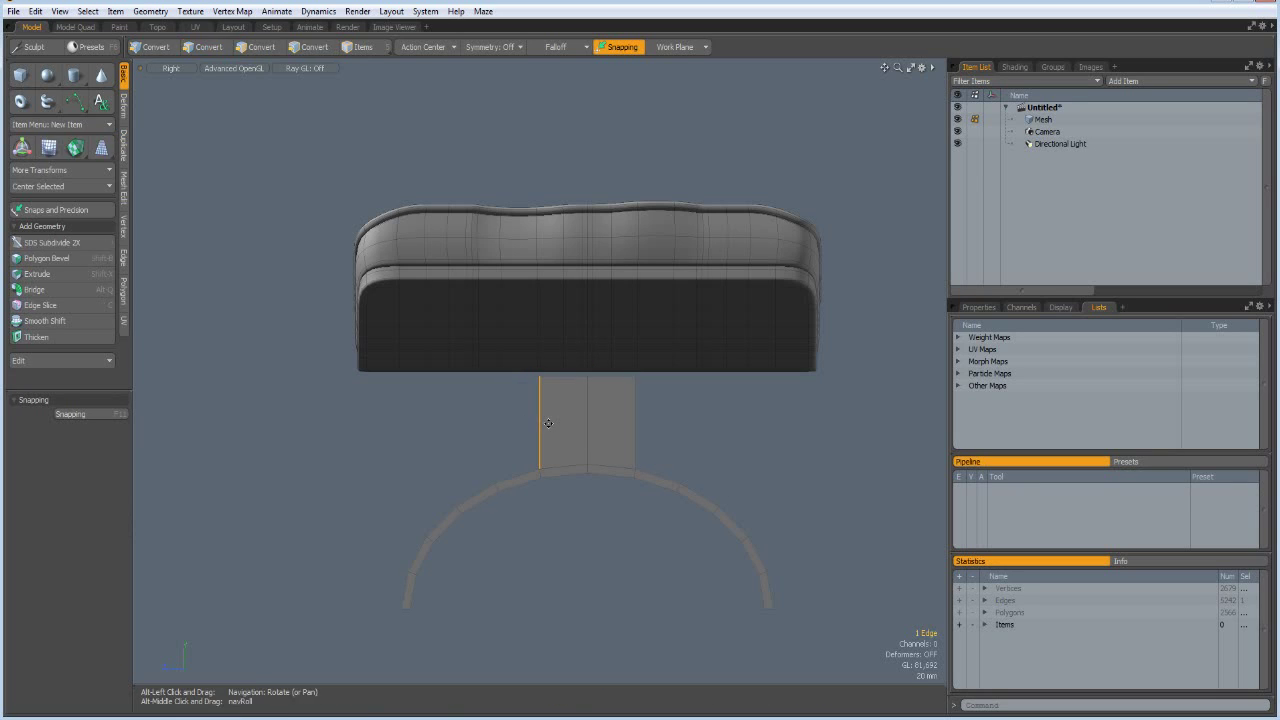
pyautogui.hotkey('alt', 'c')
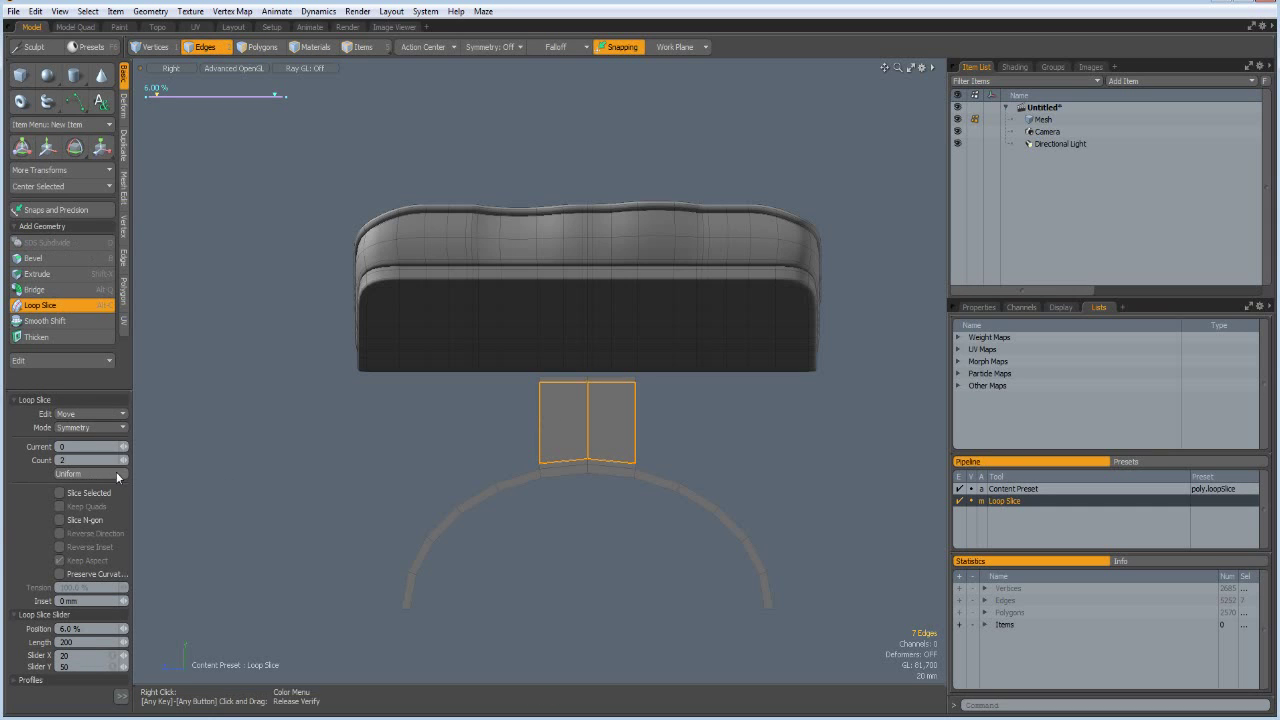
pyautogui.click(125, 459)
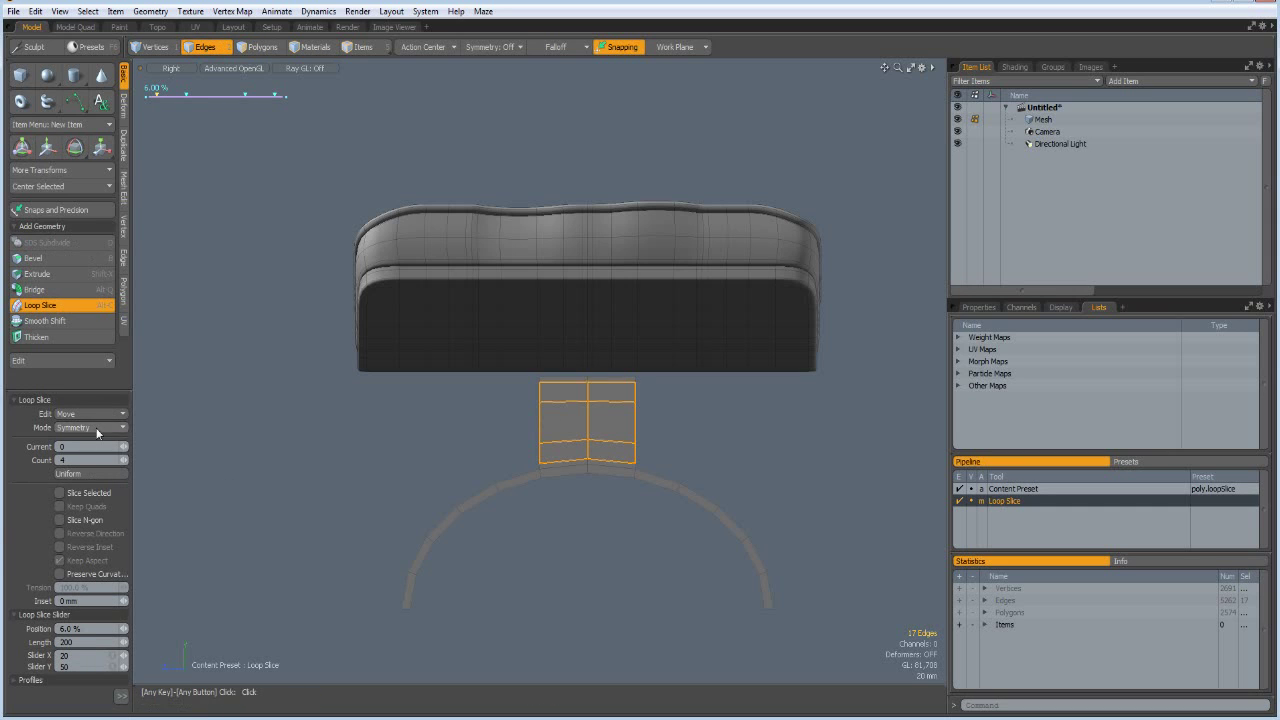
pyautogui.click(90, 427)
pyautogui.click(96, 418)
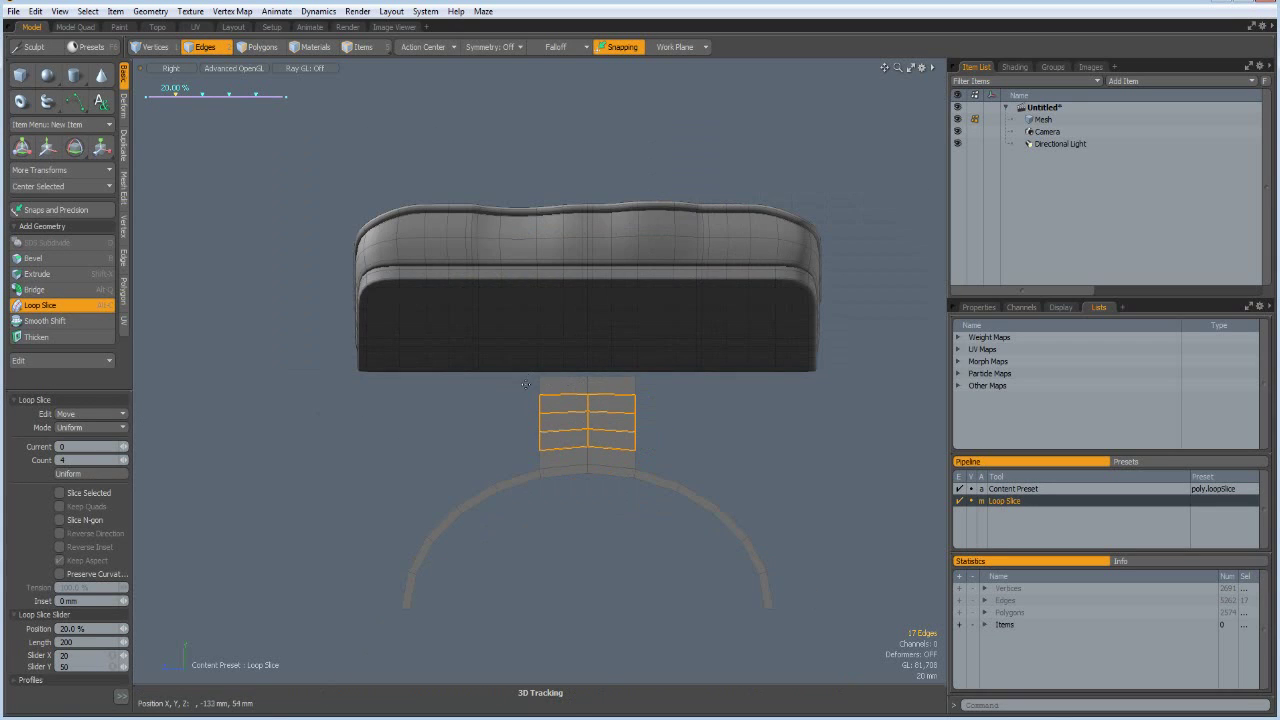
pyautogui.press('space')
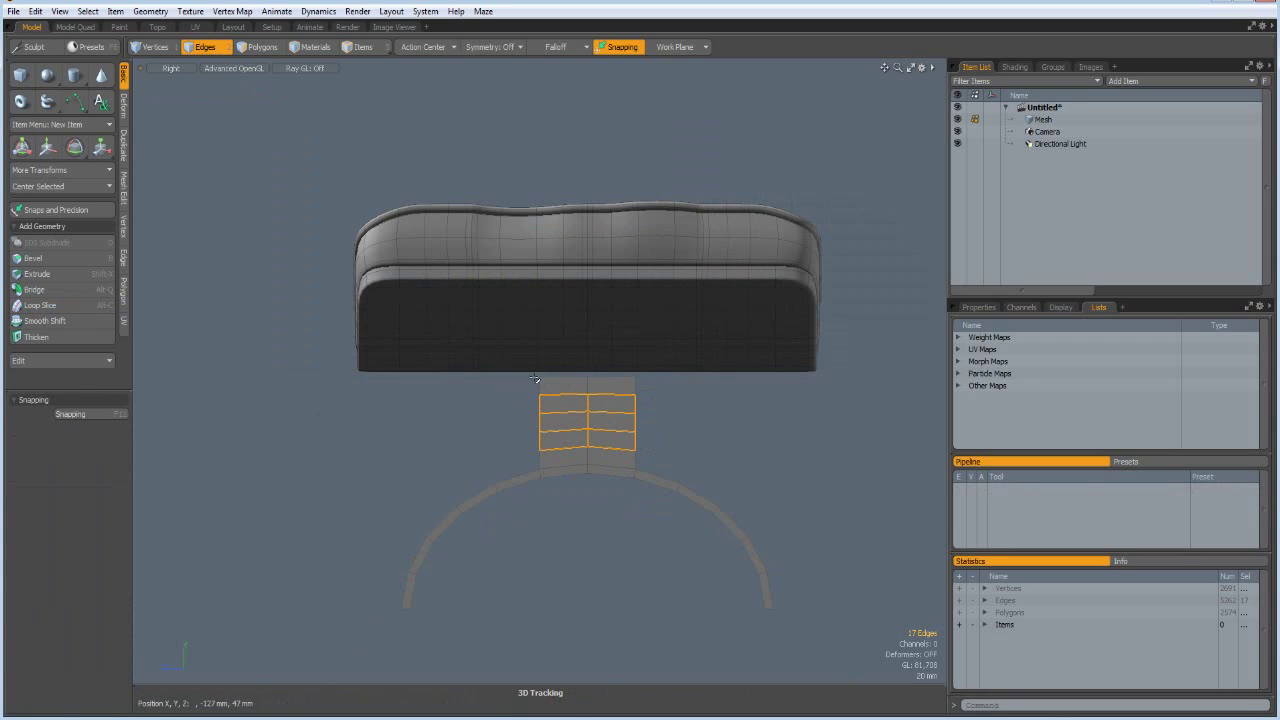
# - Narrow the post above its lowest row to about 40% of its width in Z, leaving a flared base at the arch
pyautogui.keyDown('shift'); pyautogui.click(547, 377); pyautogui.keyUp('shift')
pyautogui.keyDown('shift'); pyautogui.click(550, 377); pyautogui.keyUp('shift')
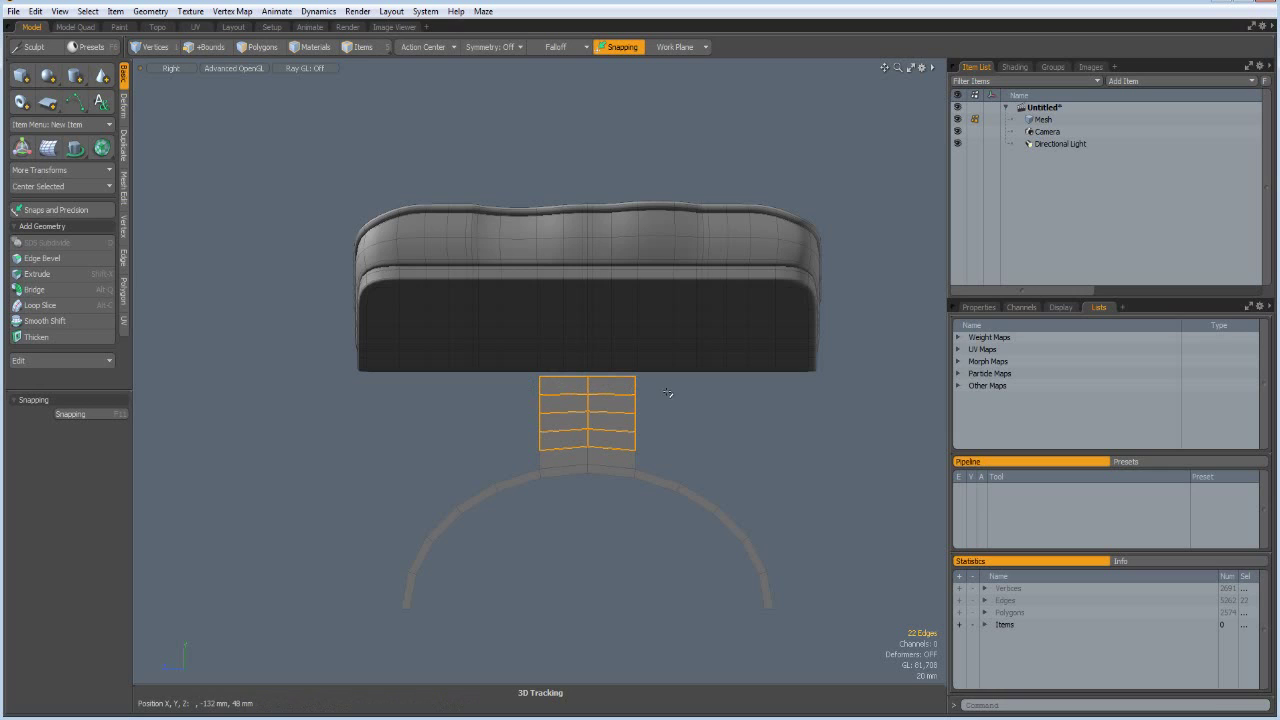
pyautogui.press('r')
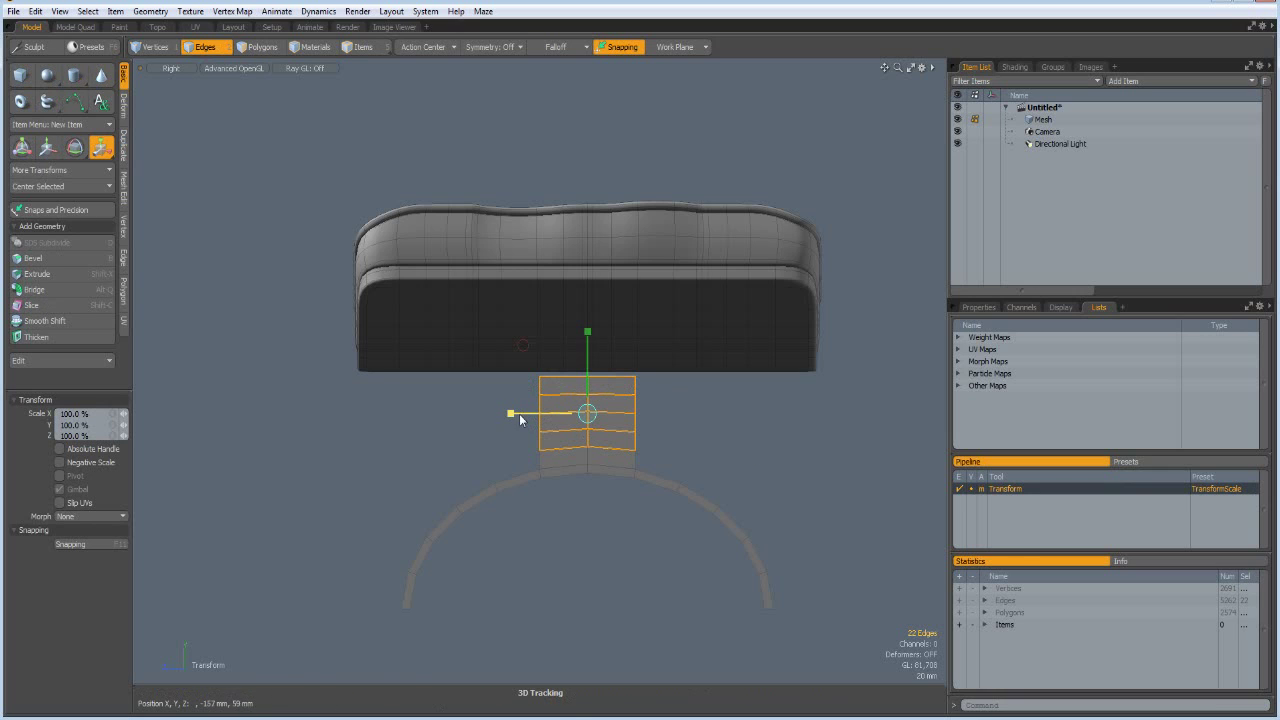
pyautogui.moveTo(519, 414); pyautogui.dragTo(556, 413)
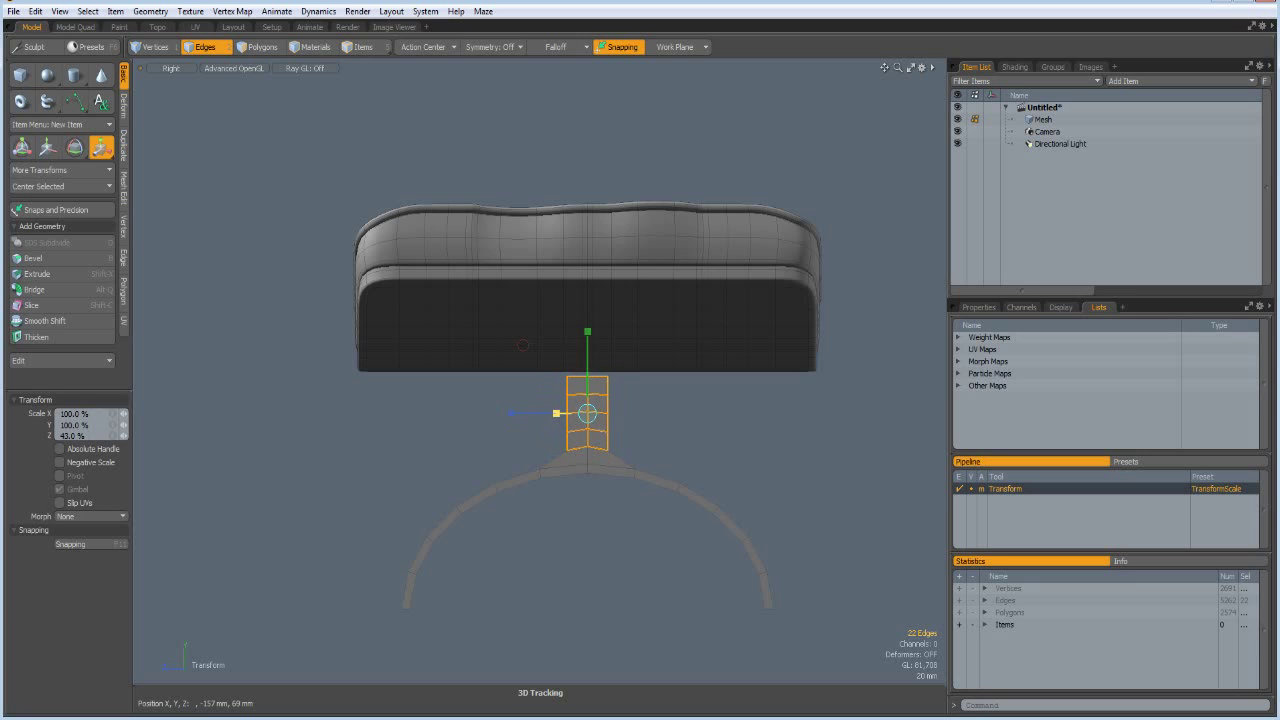
pyautogui.moveTo(556, 413); pyautogui.dragTo(558, 413)
pyautogui.moveTo(559, 413); pyautogui.dragTo(560, 413)
pyautogui.press('space')
pyautogui.click(703, 477)
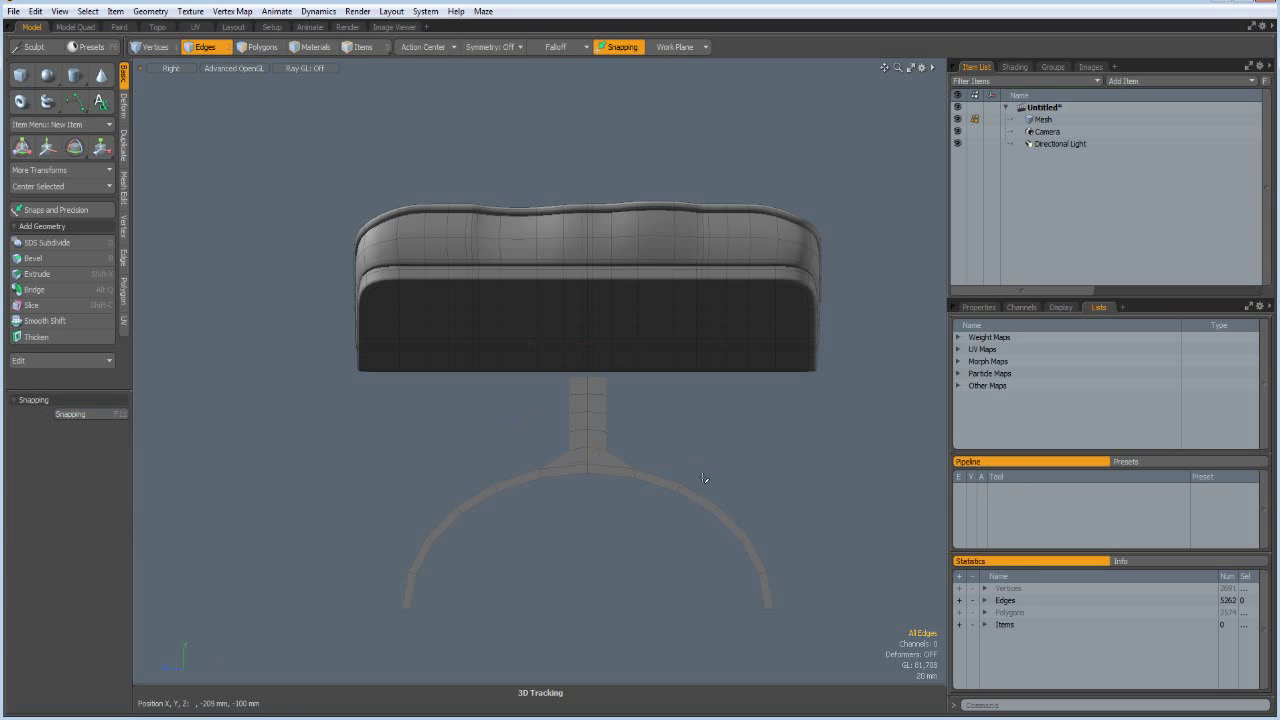
pyautogui.press('Tab')
pyautogui.press('Tab')
# - Loop Slice the curved arch strip lengthwise in Symmetry mode with a count of 2, placing the loops near its inner and outer borders
pyautogui.scroll(3, 550, 462)
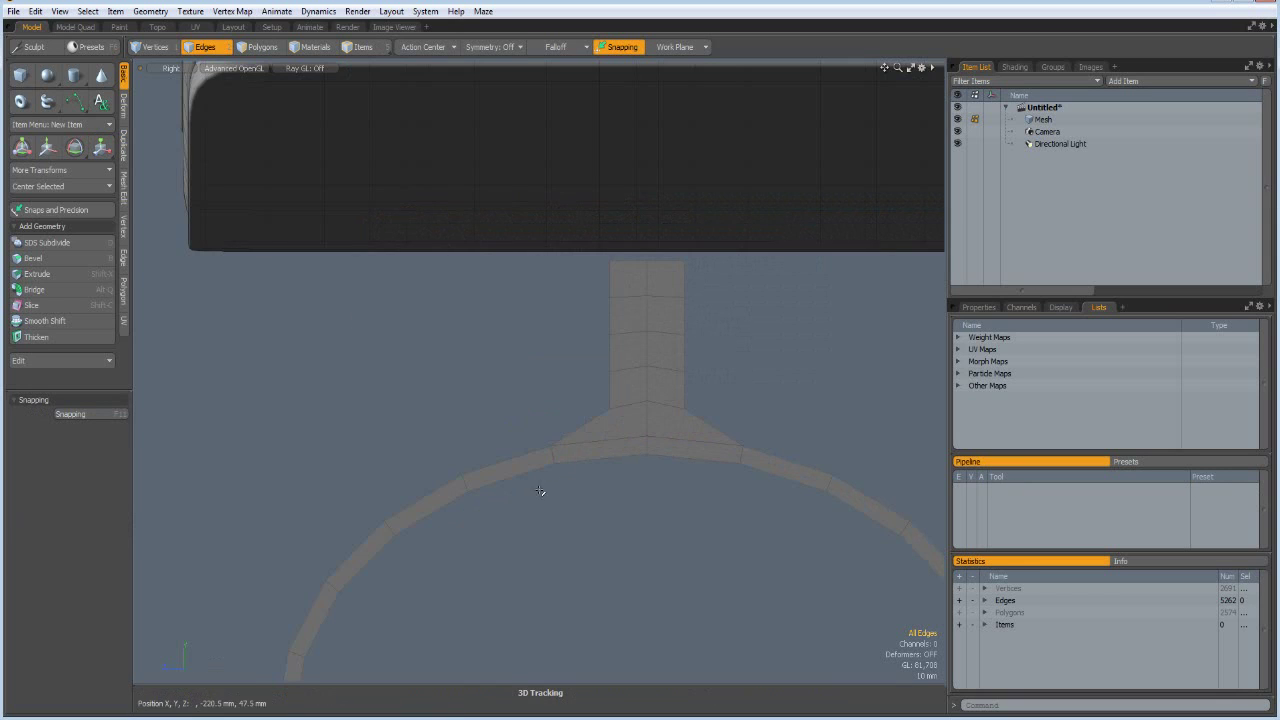
pyautogui.click(553, 457)
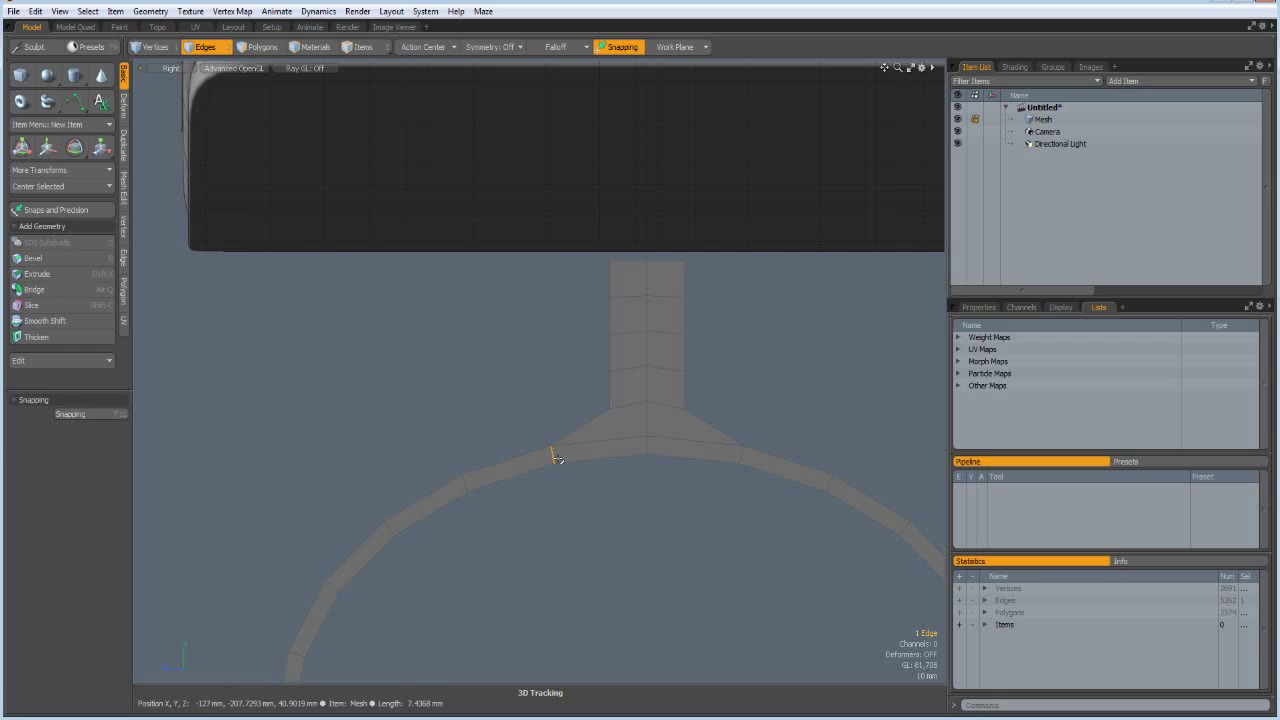
pyautogui.hotkey('alt', 'c')
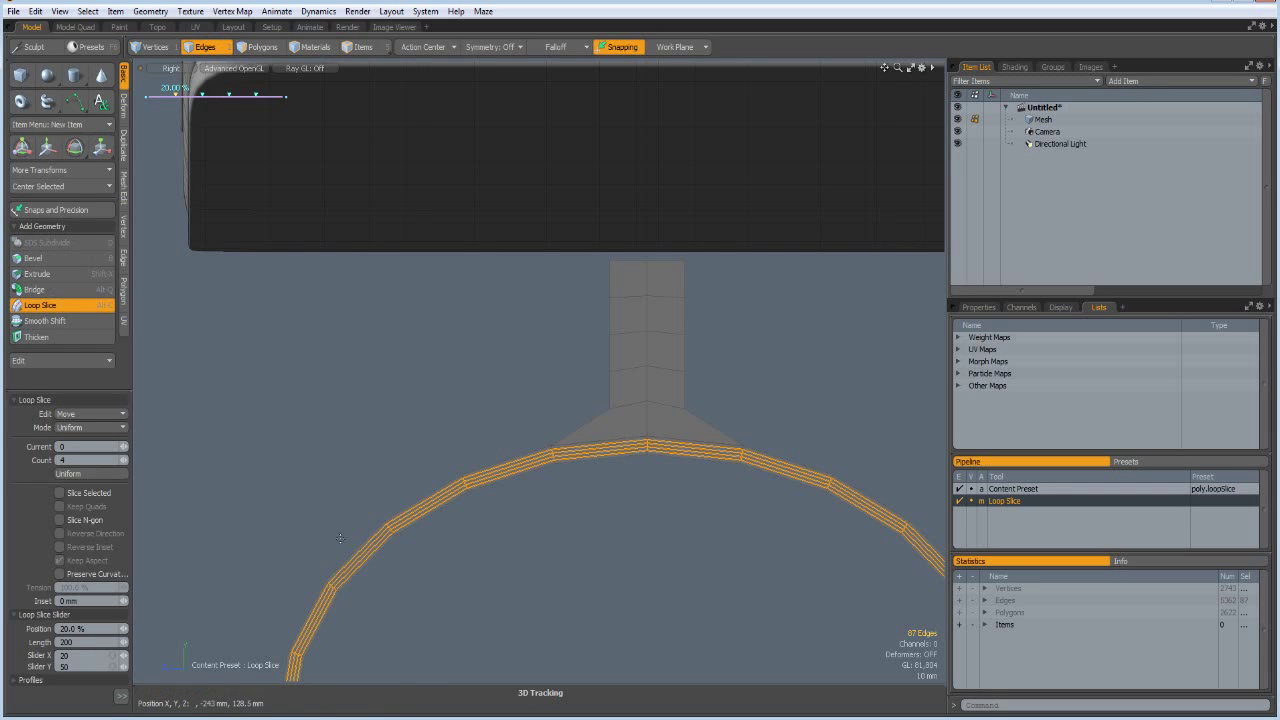
pyautogui.click(123, 460)
pyautogui.click(123, 460)
pyautogui.click(104, 429)
pyautogui.click(105, 442)
pyautogui.moveTo(443, 430); pyautogui.dragTo(425, 430)
pyautogui.press('q')
pyautogui.click(443, 417)
pyautogui.scroll(-5, 443, 418)
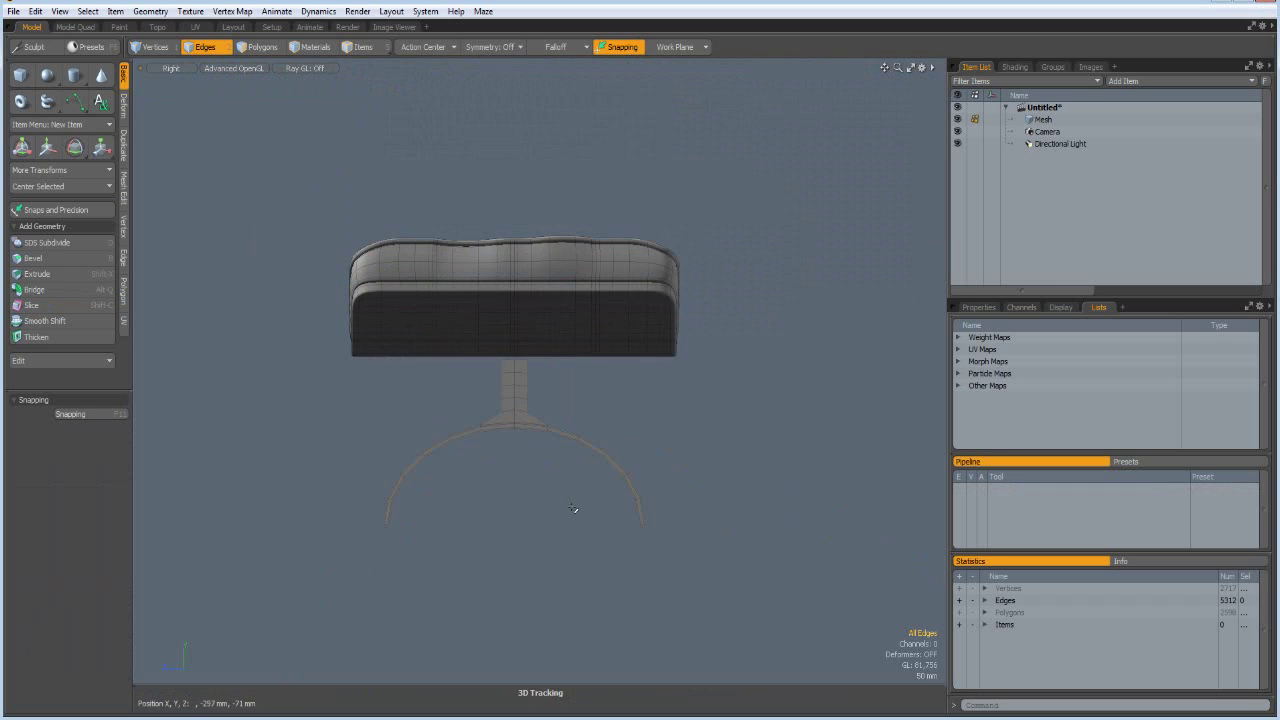
# - In the perspective view, extrude the whole flat arch and post along X to a thickness of about 31 mm
pyautogui.hotkey('ctrl', 'space')
pyautogui.click(640, 483)
pyautogui.keyDown('alt'); pyautogui.moveTo(689, 509); pyautogui.dragTo(1209, 500); pyautogui.keyUp('alt')
pyautogui.press('2')
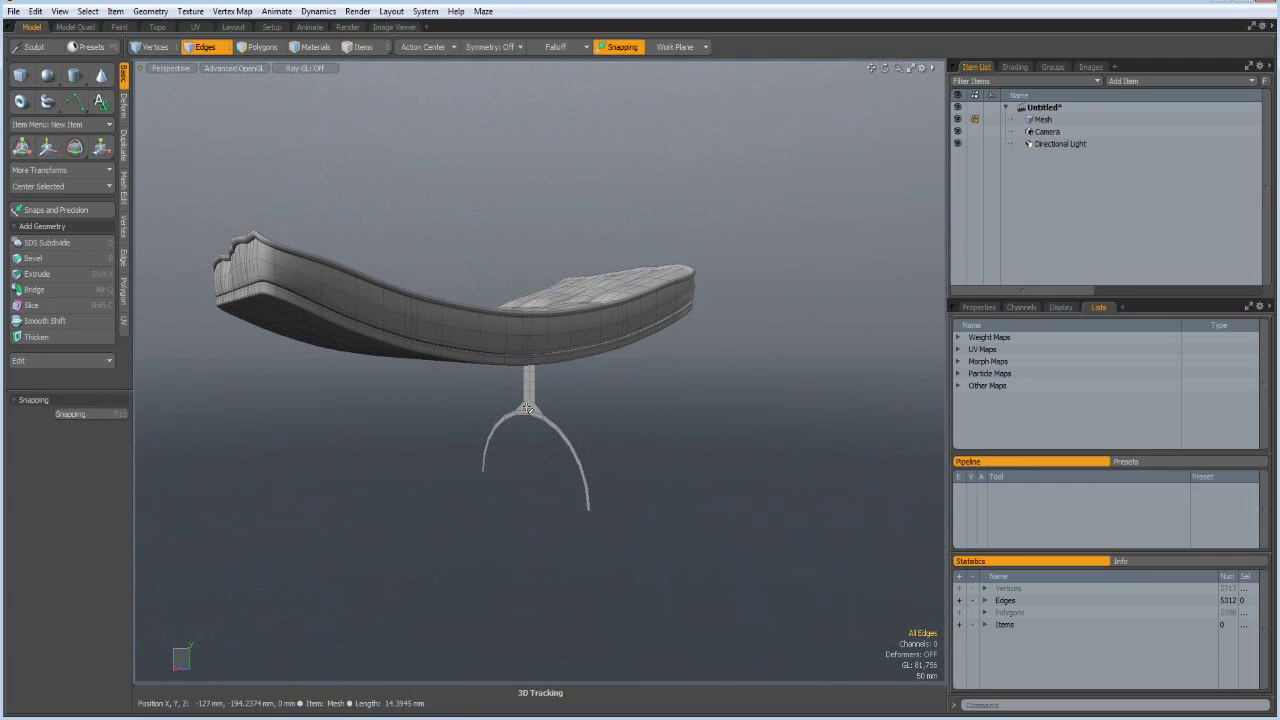
pyautogui.press('3')
pyautogui.doubleClick(527, 409)
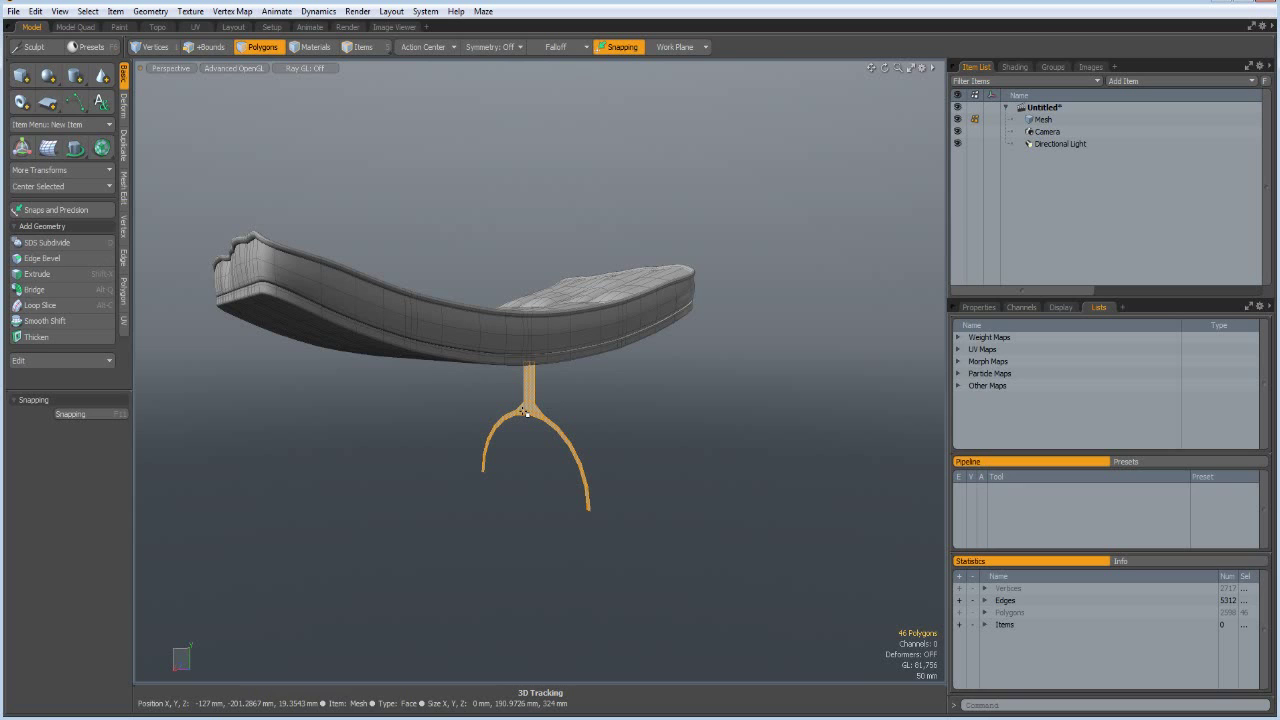
pyautogui.hotkey('shift', 'x')
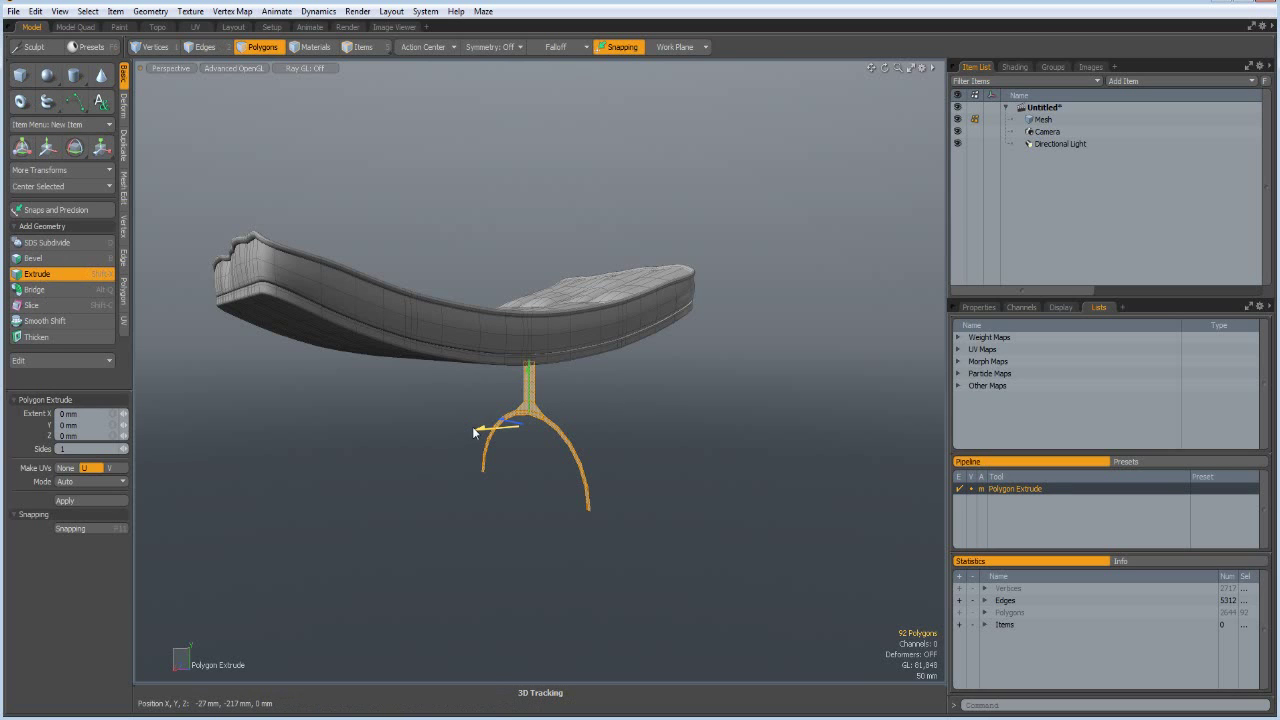
pyautogui.moveTo(475, 432); pyautogui.dragTo(466, 430)
pyautogui.keyDown('alt'); pyautogui.moveTo(659, 430); pyautogui.dragTo(537, 430); pyautogui.keyUp('alt')
pyautogui.press('space')
# - Loop Slice the support across its thickness with two symmetrical loops close to the front and back edges
pyautogui.scroll(4, 533, 459)
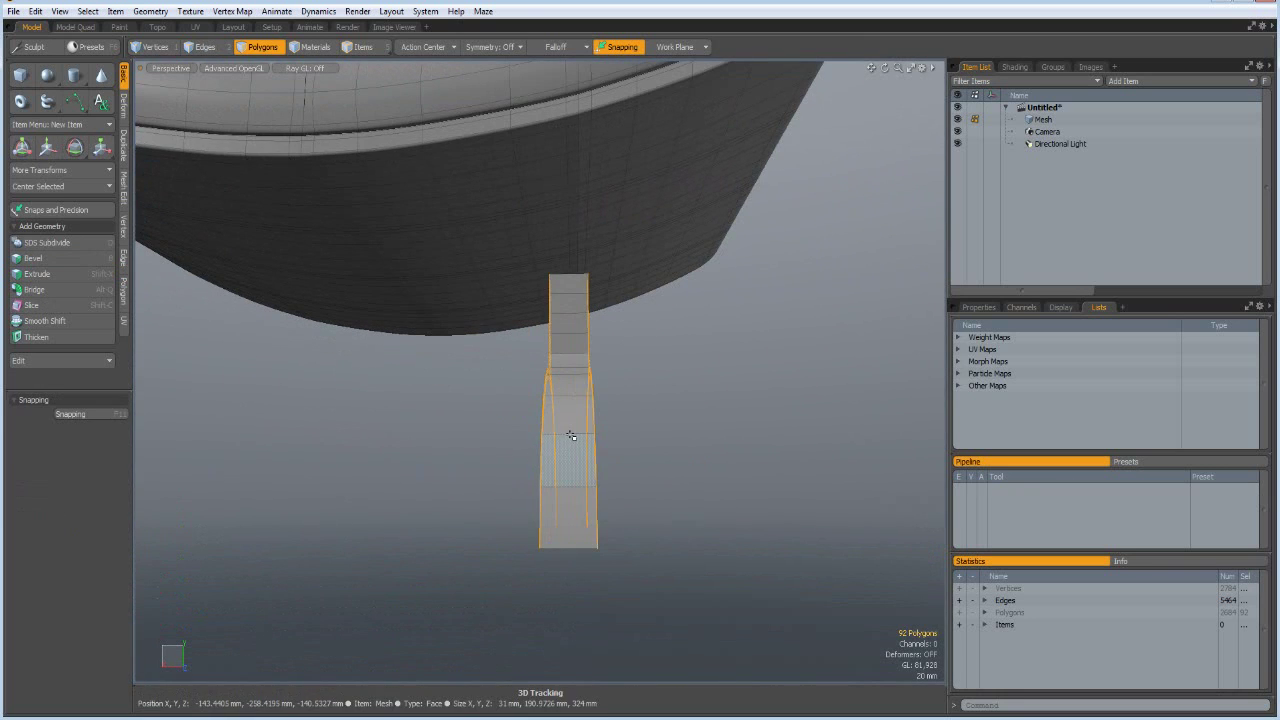
pyautogui.press('2')
pyautogui.click(573, 440)
pyautogui.hotkey('alt', 'c')
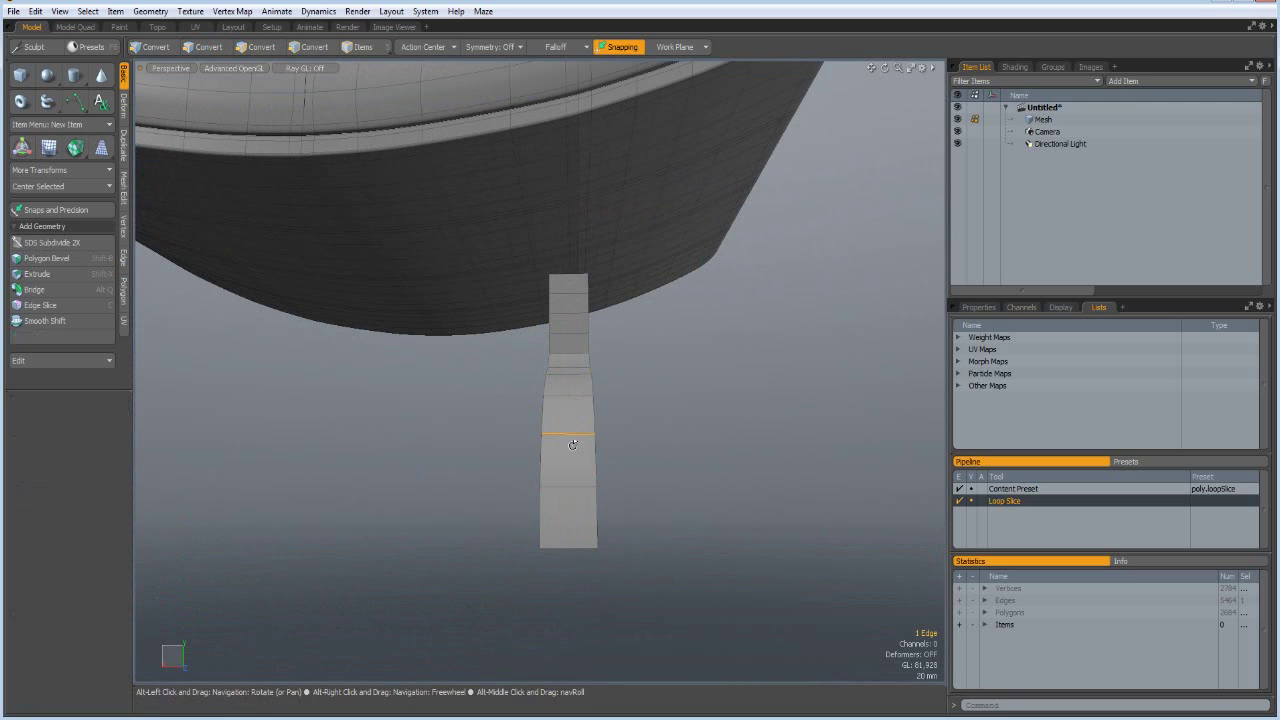
pyautogui.moveTo(580, 492); pyautogui.dragTo(562, 492)
pyautogui.press('space')
pyautogui.click(709, 476)
# - Check the support's subdivision smoothing and delete the polygons capping the upper end of the post
pyautogui.press('Tab')
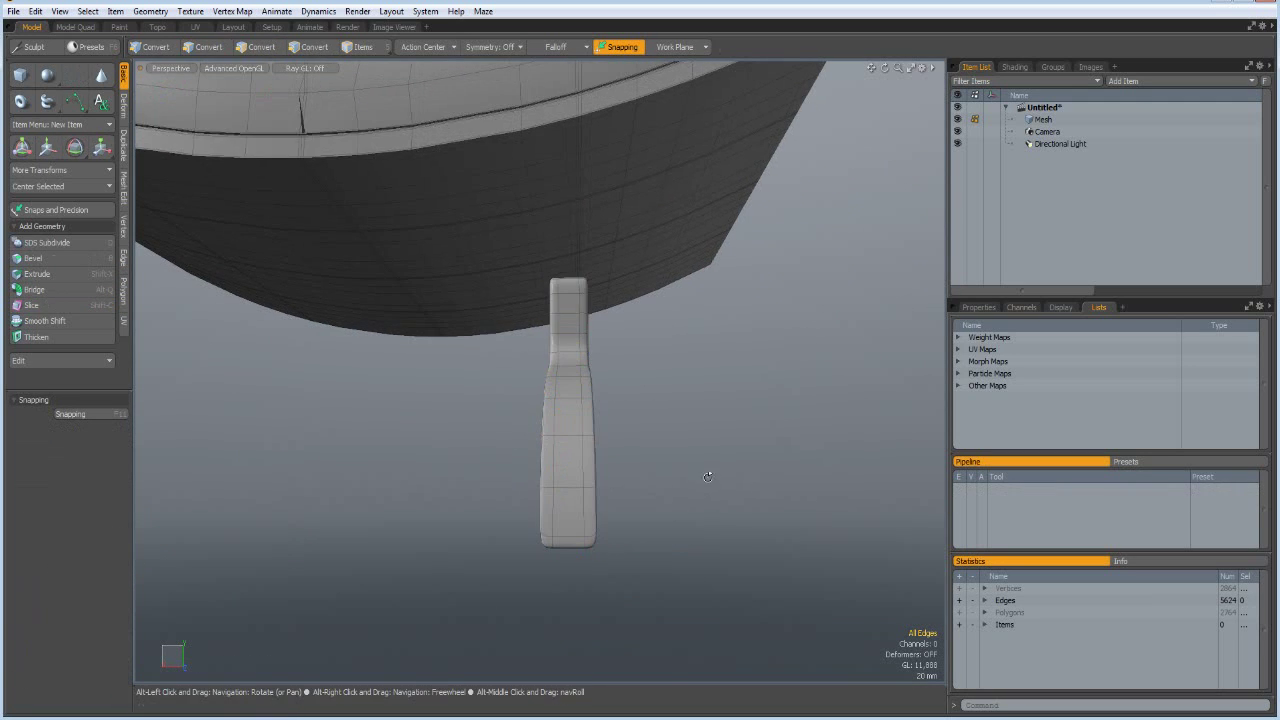
pyautogui.keyDown('alt'); pyautogui.moveTo(709, 476); pyautogui.dragTo(580, 494); pyautogui.keyUp('alt')
pyautogui.scroll(4, 595, 293)
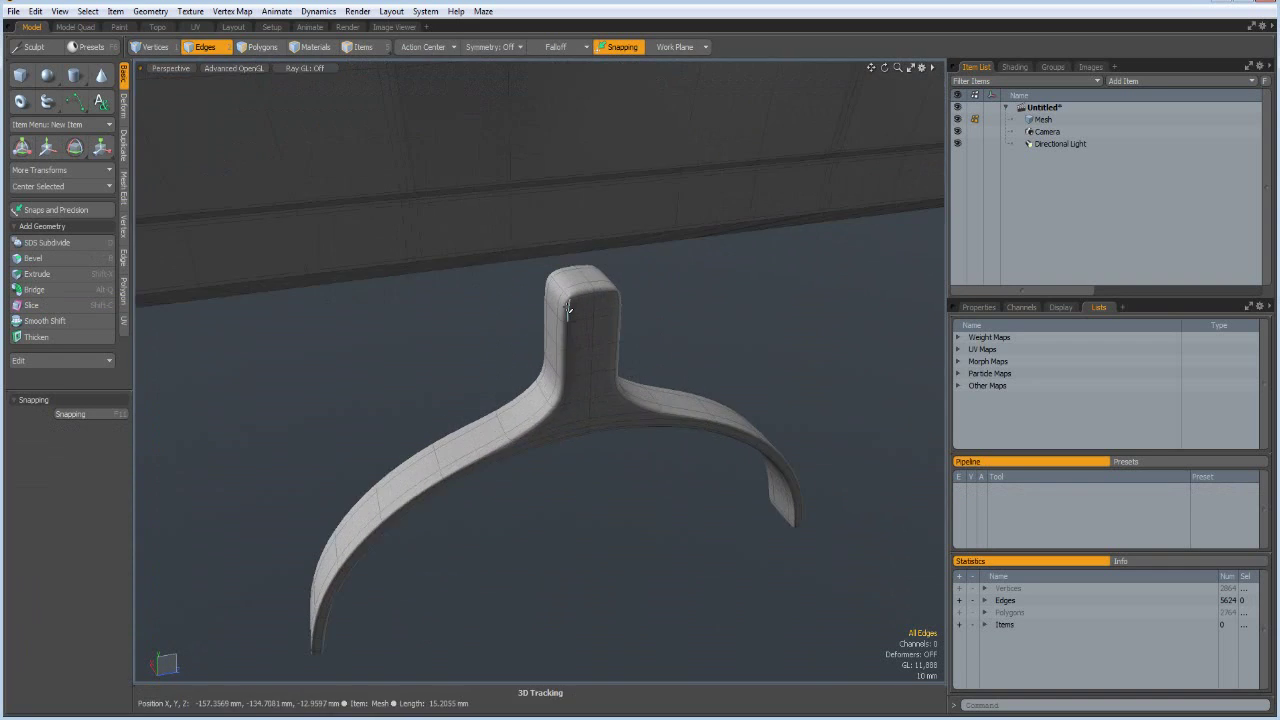
pyautogui.keyDown('alt'); pyautogui.moveTo(595, 293); pyautogui.dragTo(512, 232); pyautogui.keyUp('alt')
pyautogui.press('Tab')
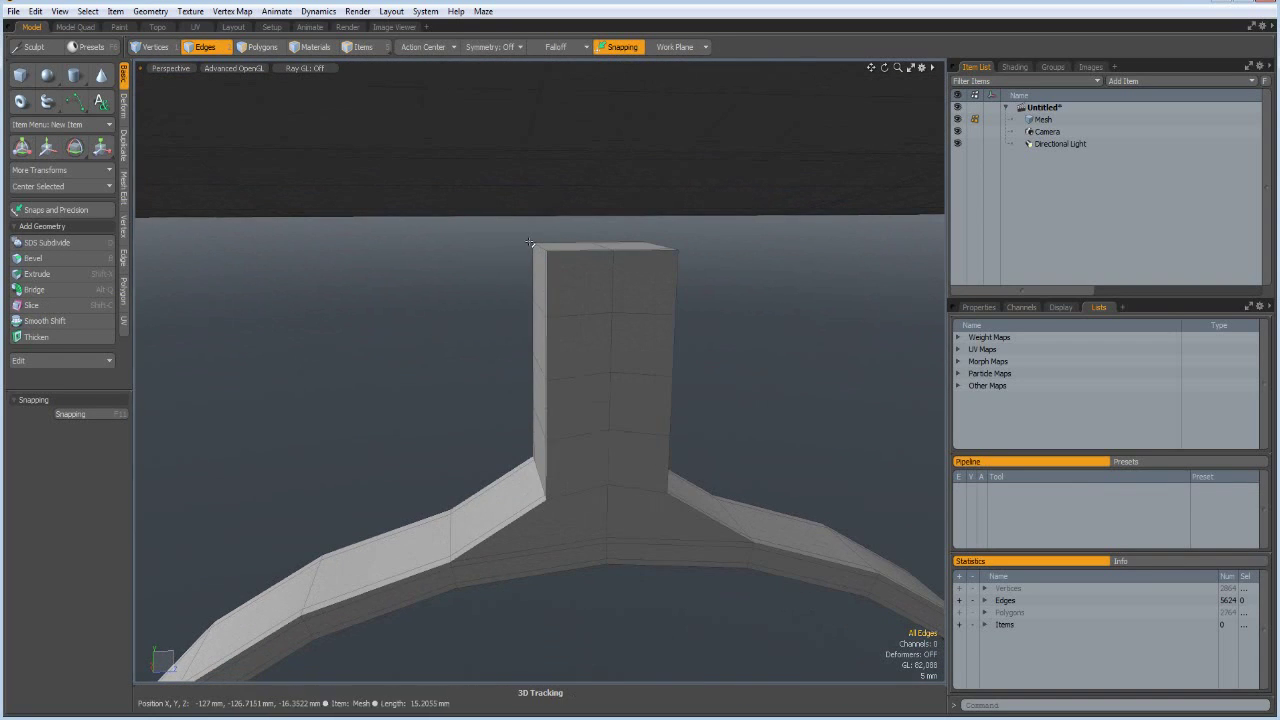
pyautogui.press('3')
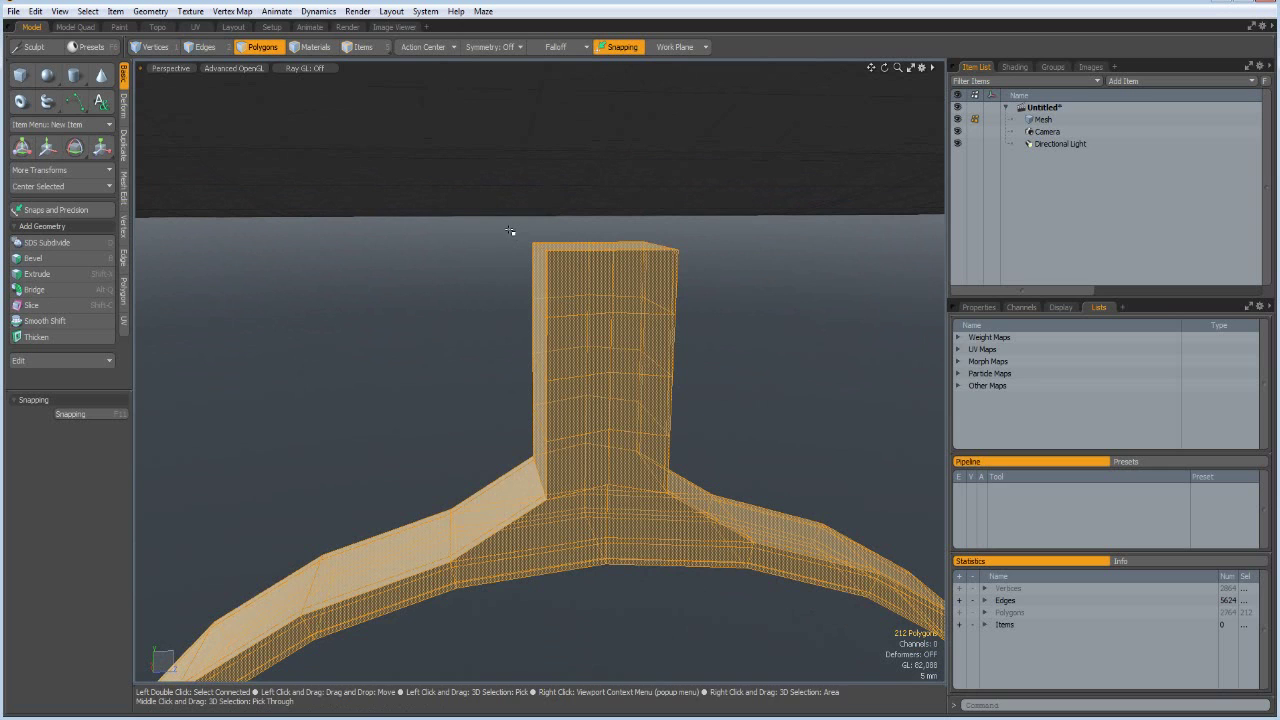
pyautogui.moveTo(510, 230); pyautogui.dragTo(704, 268, button='right')
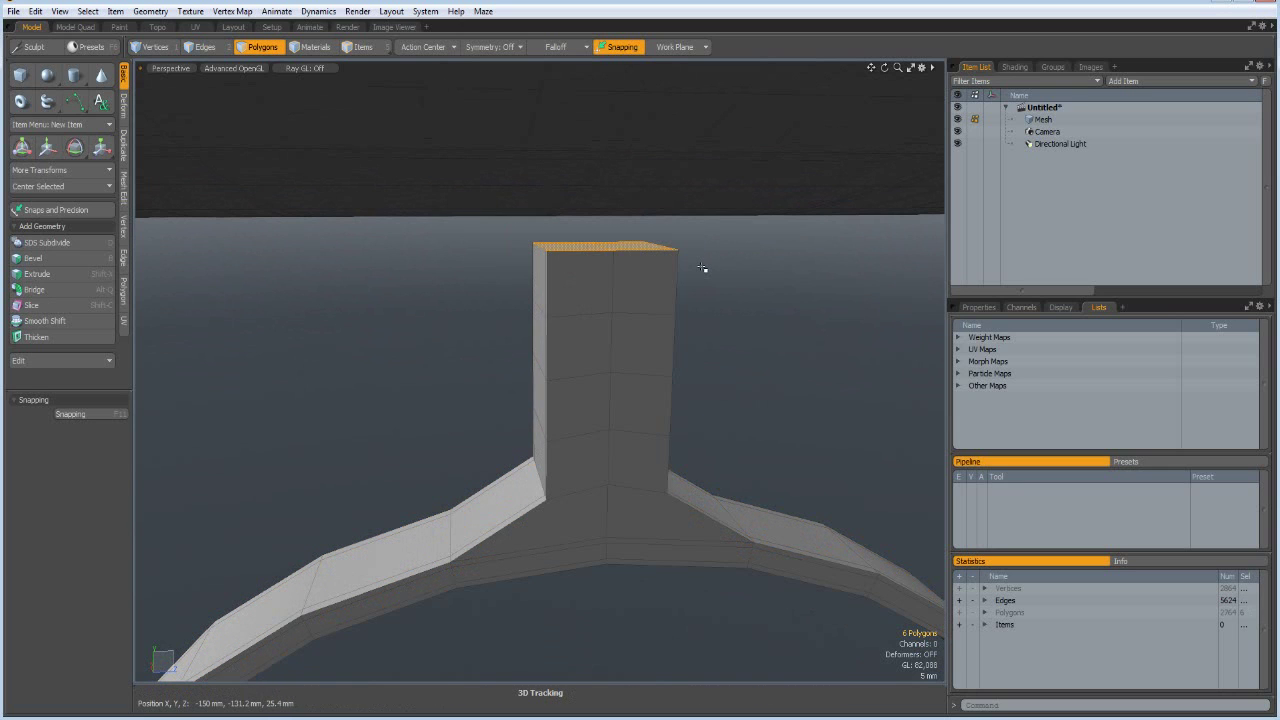
pyautogui.press('Delete')
# - Turn on subdivision smoothing for the entire support and display it with the cushion in the front view
pyautogui.scroll(-5, 690, 395)
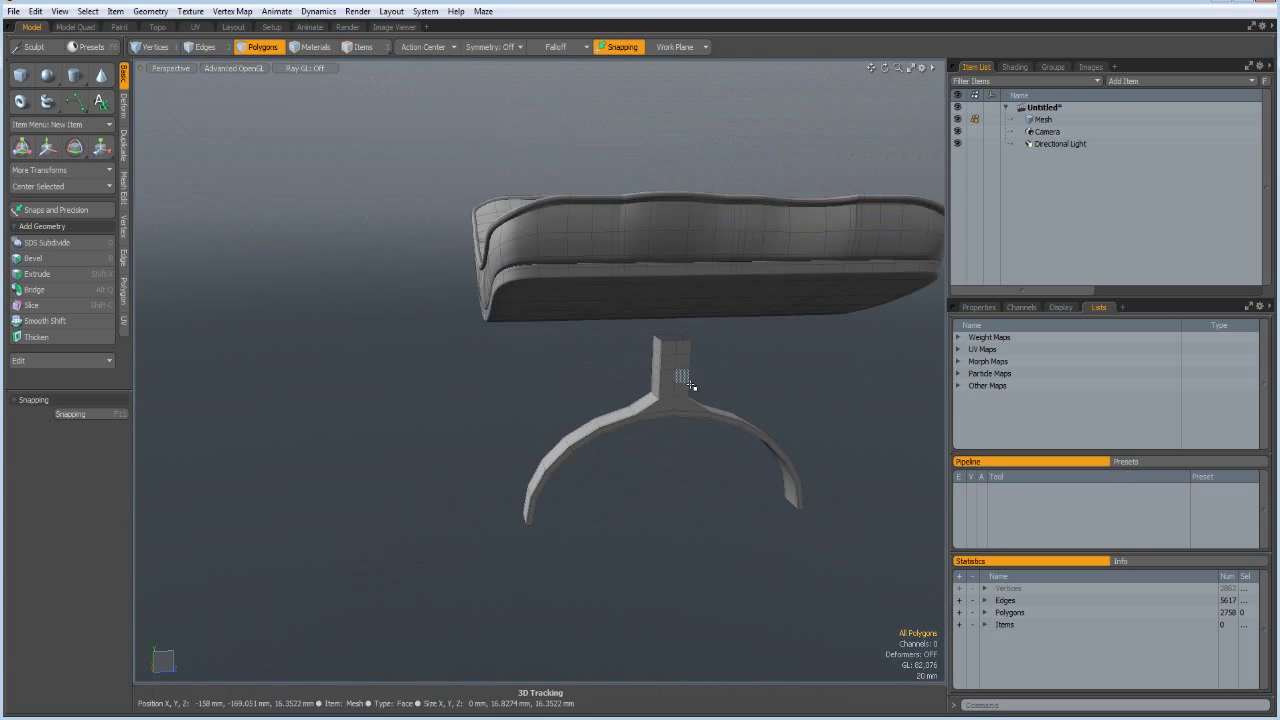
pyautogui.keyDown('alt'); pyautogui.moveTo(690, 395); pyautogui.dragTo(623, 377); pyautogui.keyUp('alt')
pyautogui.doubleClick(623, 377)
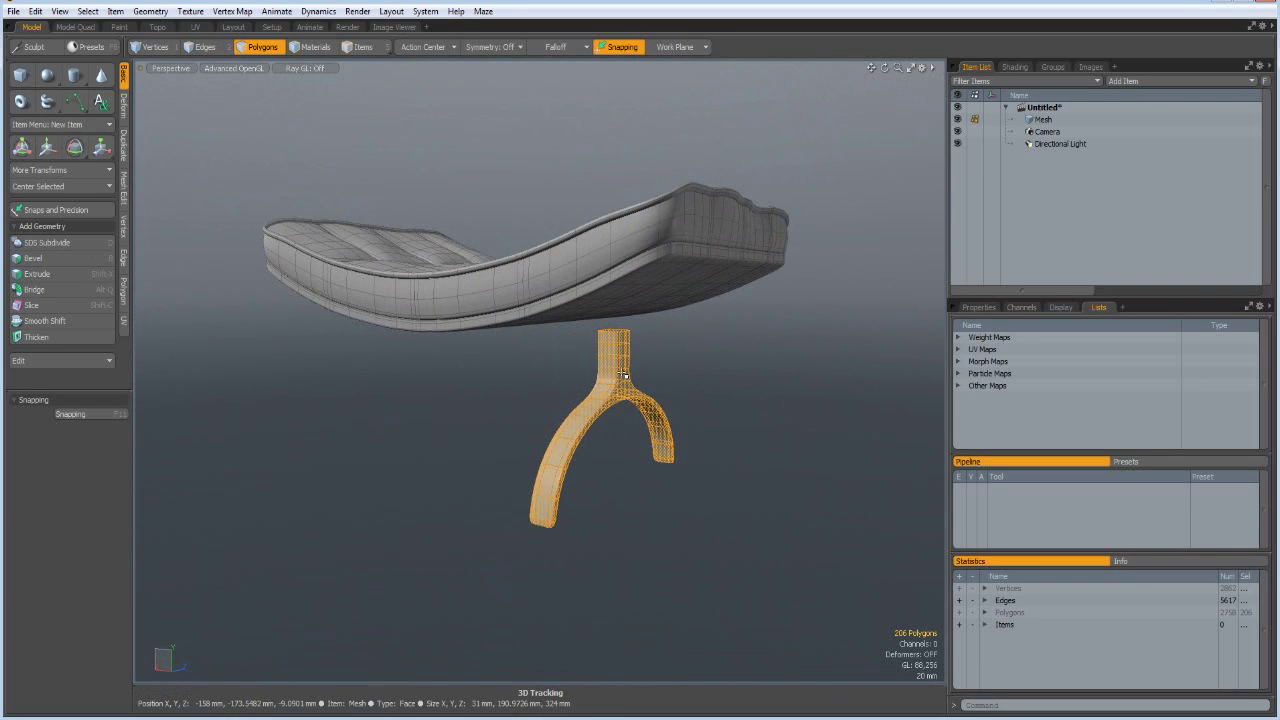
pyautogui.click(760, 429)
pyautogui.keyDown('alt'); pyautogui.moveTo(760, 429); pyautogui.dragTo(803, 489); pyautogui.keyUp('alt')
pyautogui.press('KP_2')
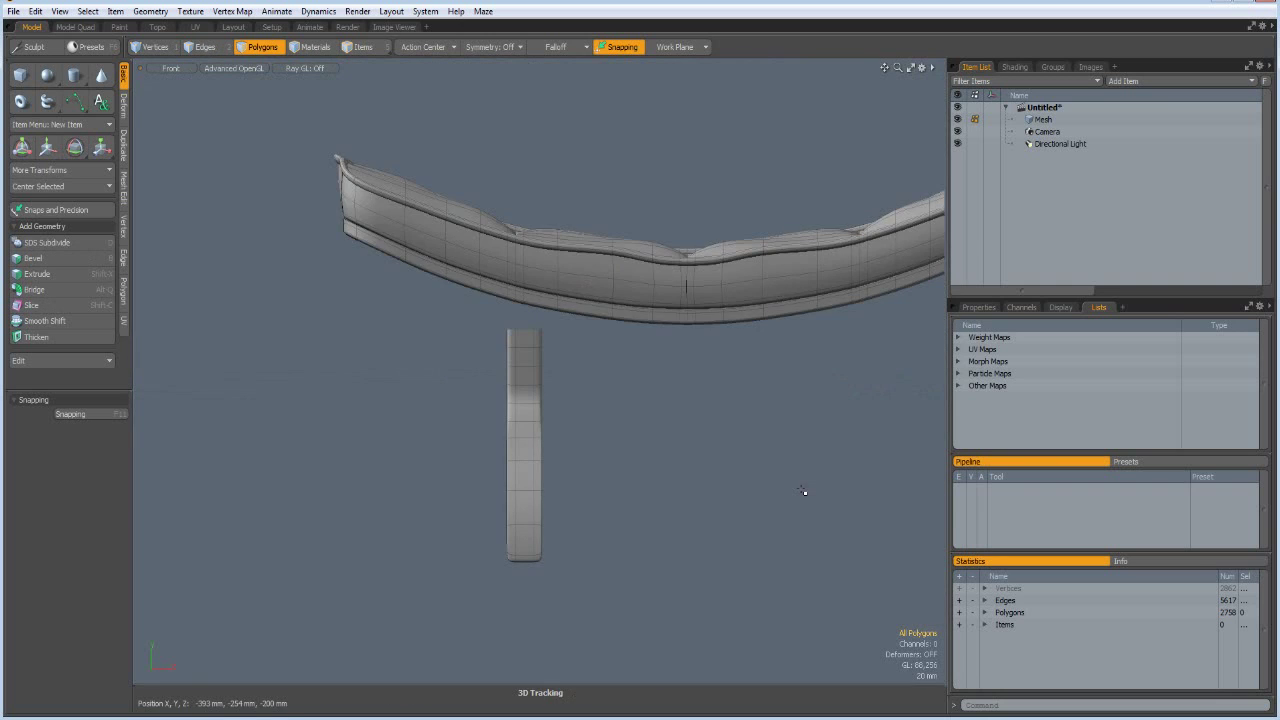
pyautogui.scroll(-4, 687, 502)
pyautogui.keyDown('alt'); pyautogui.keyDown('shift'); pyautogui.moveTo(746, 514); pyautogui.dragTo(556, 524); pyautogui.keyUp('shift'); pyautogui.keyUp('alt')
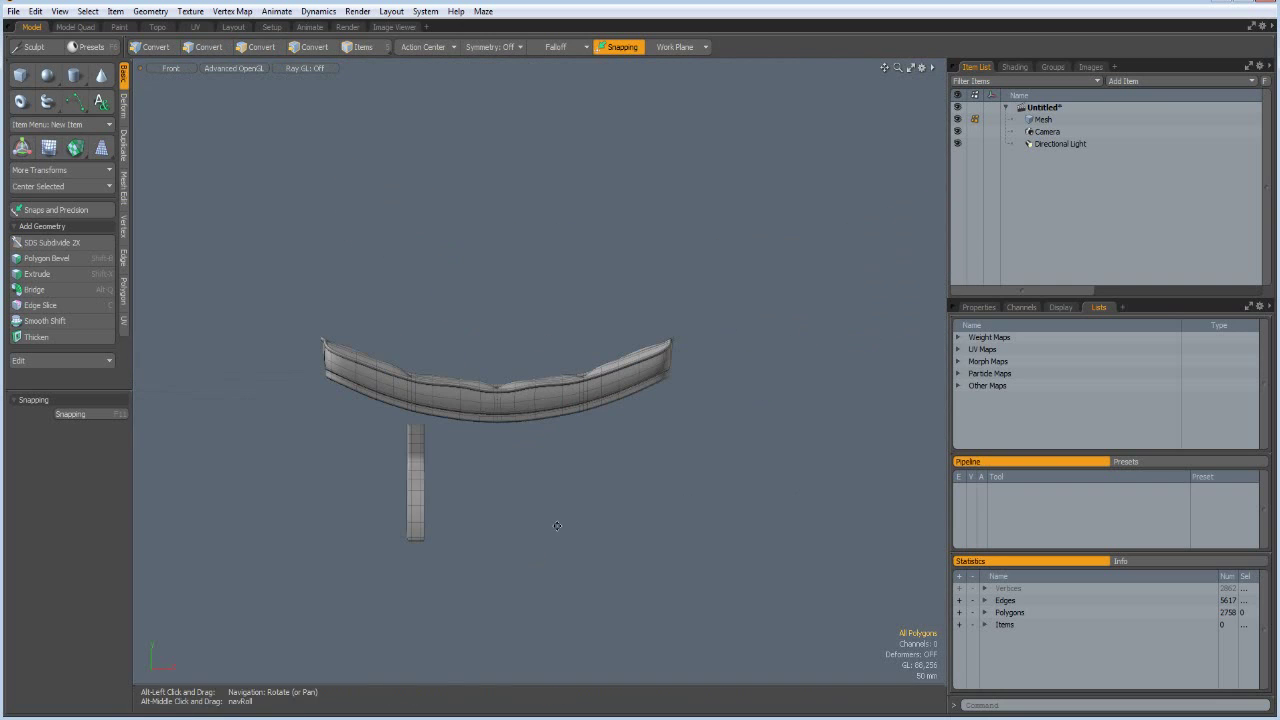
# - Select the whole arched support and move it -80 mm along X beneath the cushion seat
pyautogui.doubleClick(418, 483)
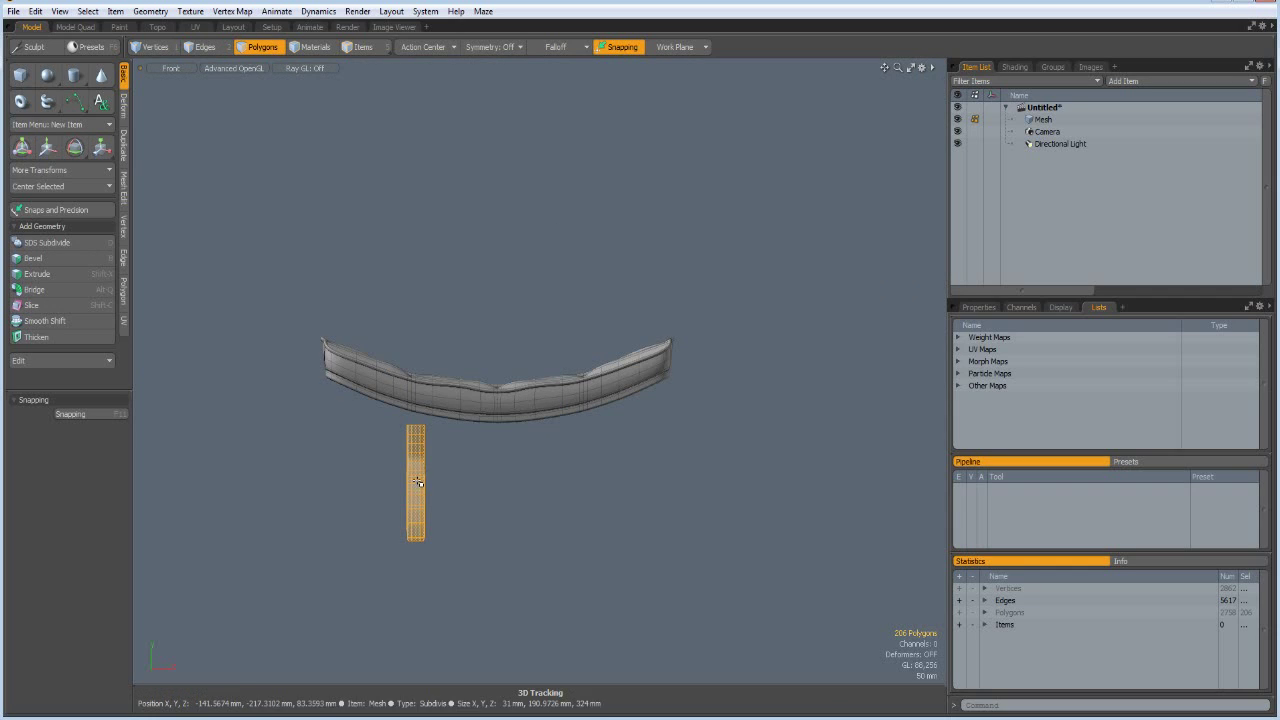
pyautogui.press('w')
pyautogui.moveTo(465, 482); pyautogui.dragTo(419, 482)
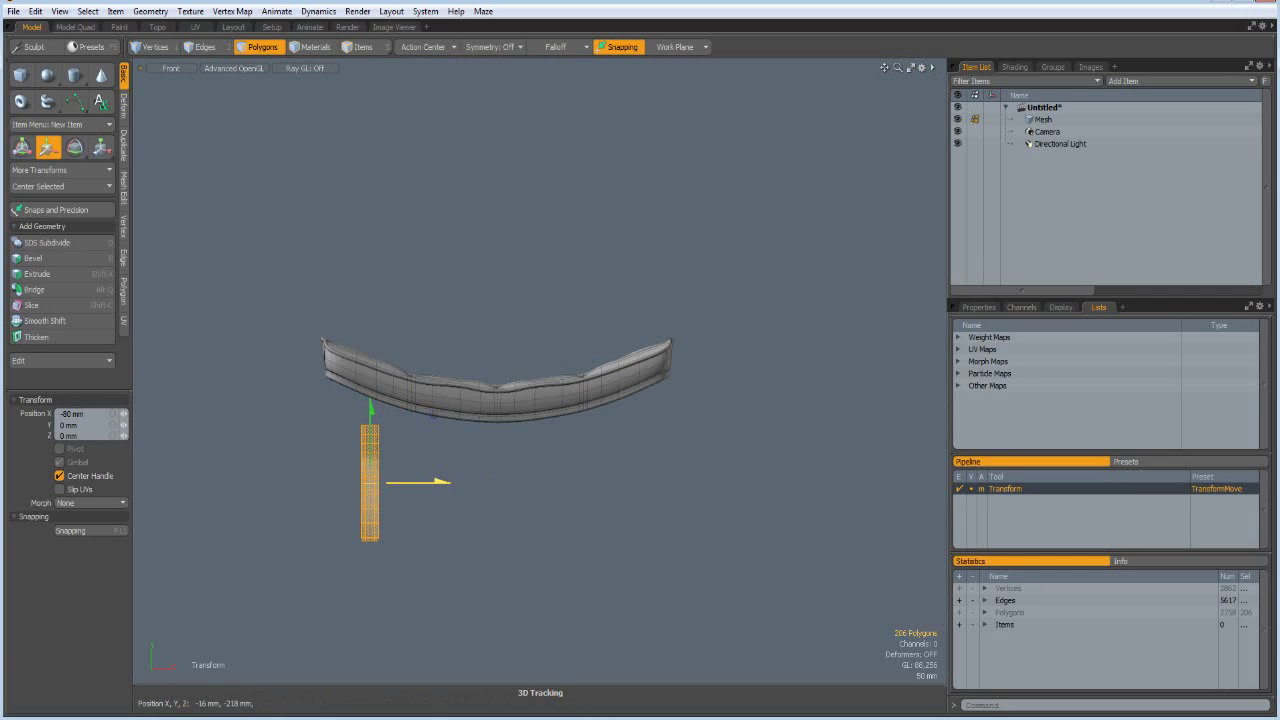
pyautogui.press('space')
# - Select the open edges at the upper end of the post and raise them 73 mm along Y into the seat
pyautogui.scroll(2, 373, 423)
pyautogui.press('2')
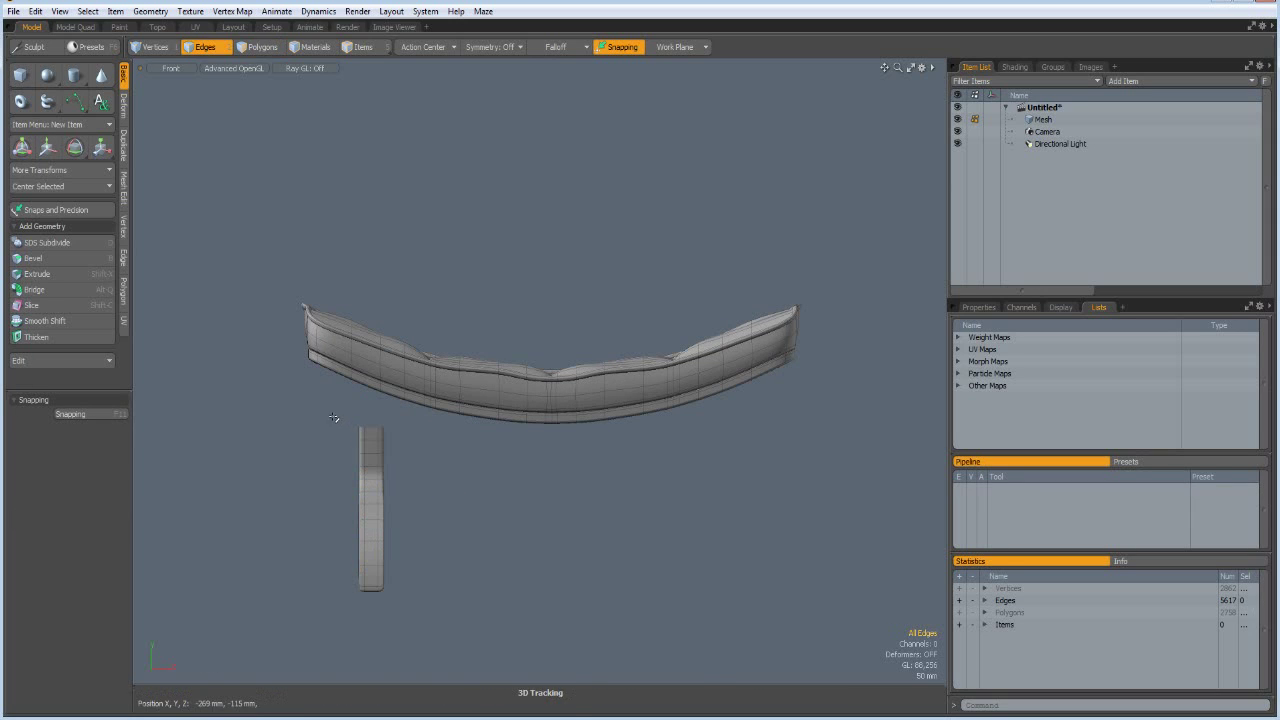
pyautogui.moveTo(333, 416); pyautogui.dragTo(408, 438, button='right')
pyautogui.press('w')
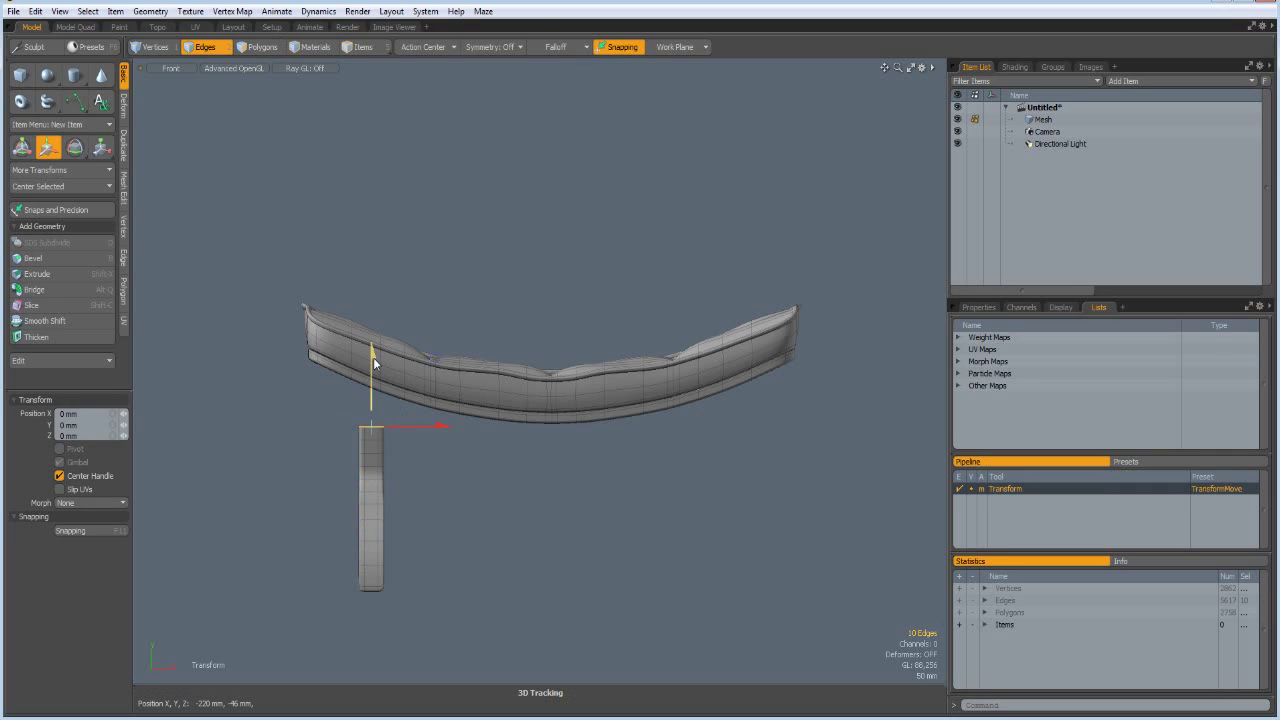
pyautogui.moveTo(374, 363); pyautogui.dragTo(374, 324)
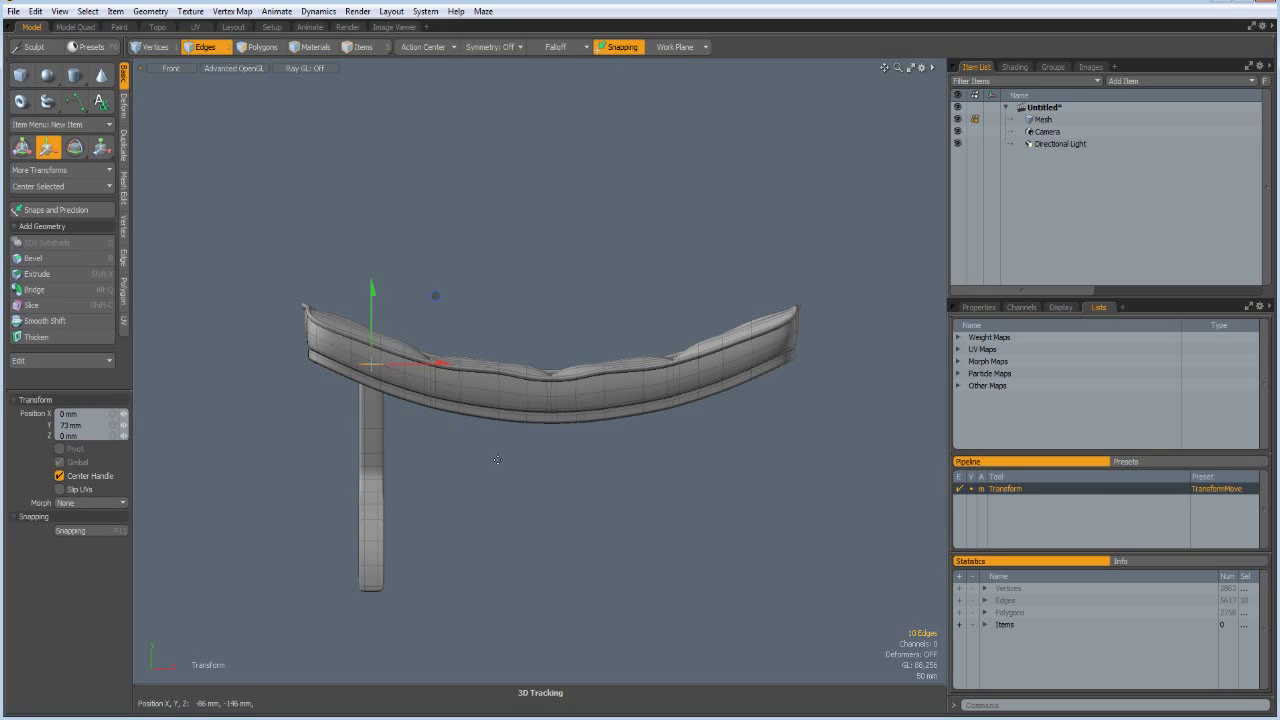
pyautogui.press('q')
pyautogui.click(526, 497)
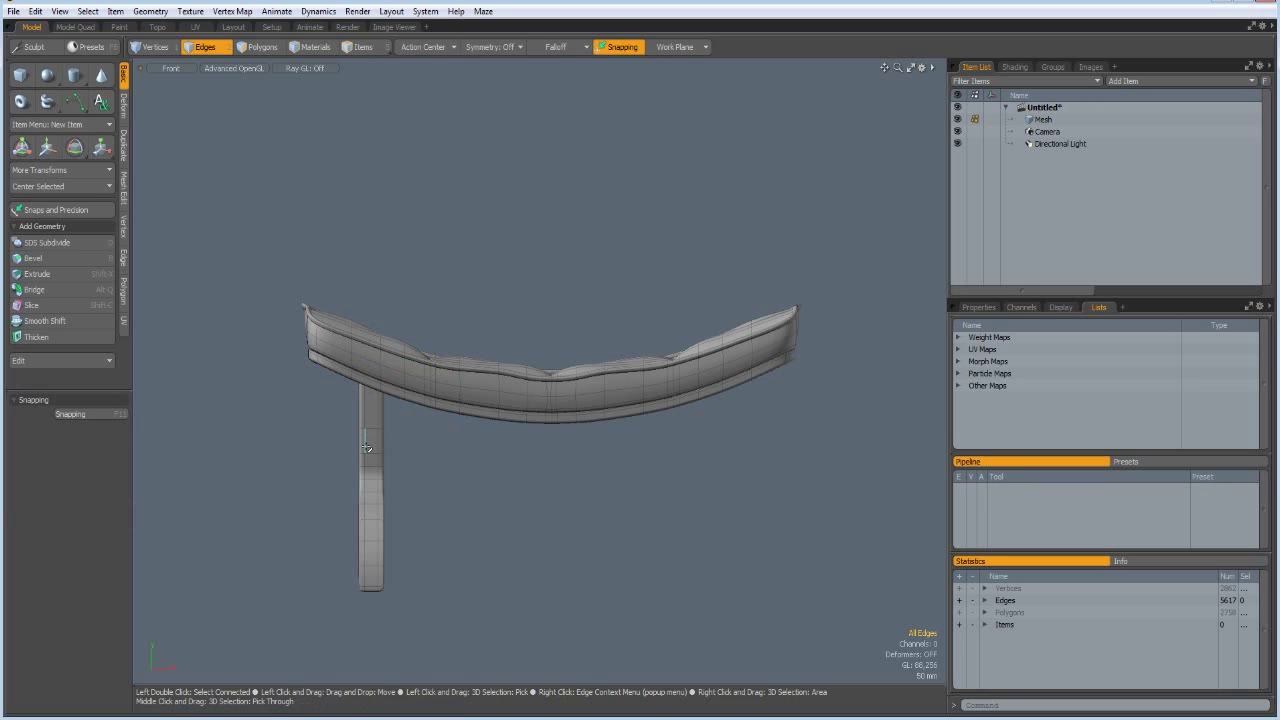
# - Duplicate the entire support and move the copy along X beneath the opposite end of the seat
pyautogui.press('3')
pyautogui.doubleClick(369, 455)
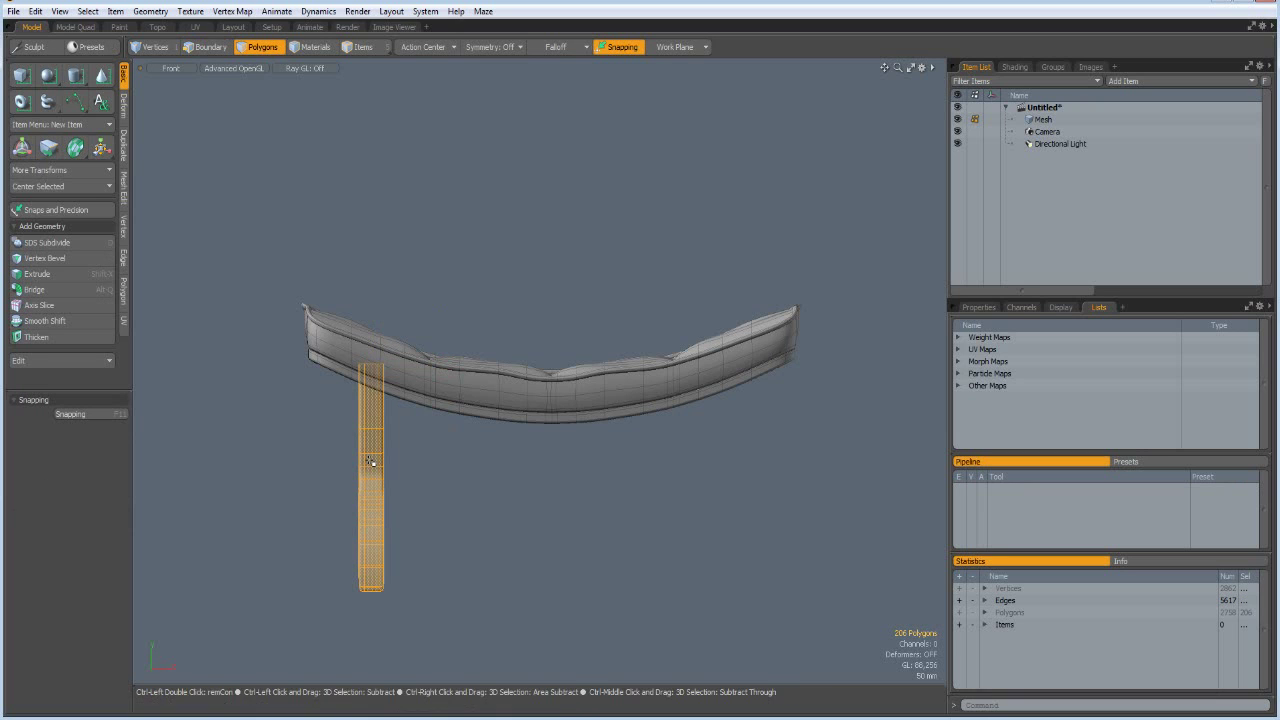
pyautogui.press('w')
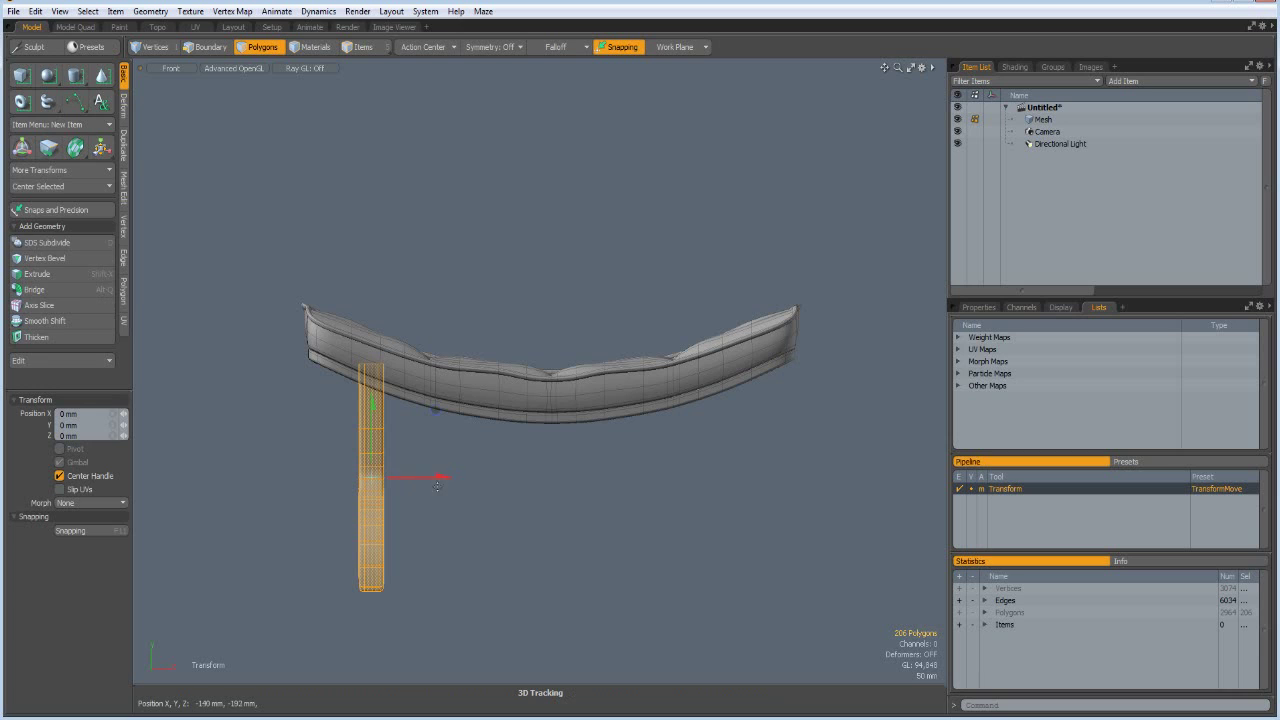
pyautogui.moveTo(436, 486); pyautogui.dragTo(805, 484)
pyautogui.press('q')
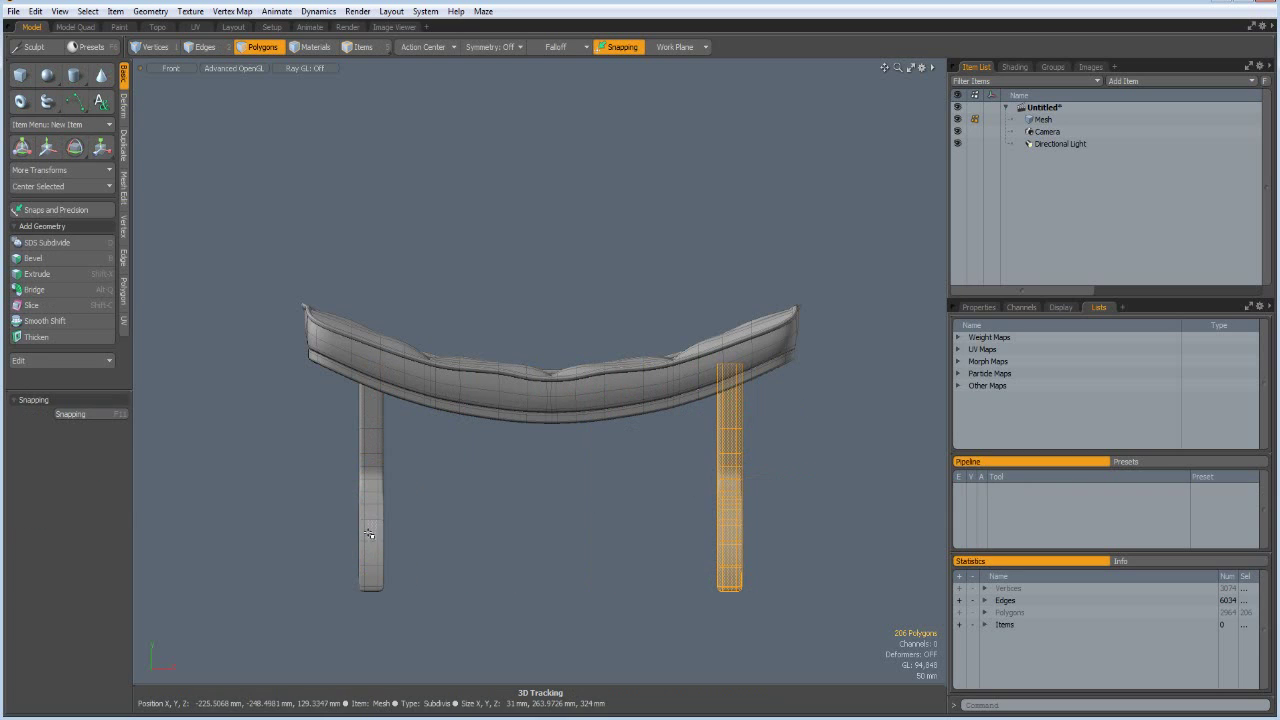
# - Select both supports, center them on the X axis, and clear the selection
pyautogui.keyDown('shift'); pyautogui.doubleClick(371, 524); pyautogui.keyUp('shift')
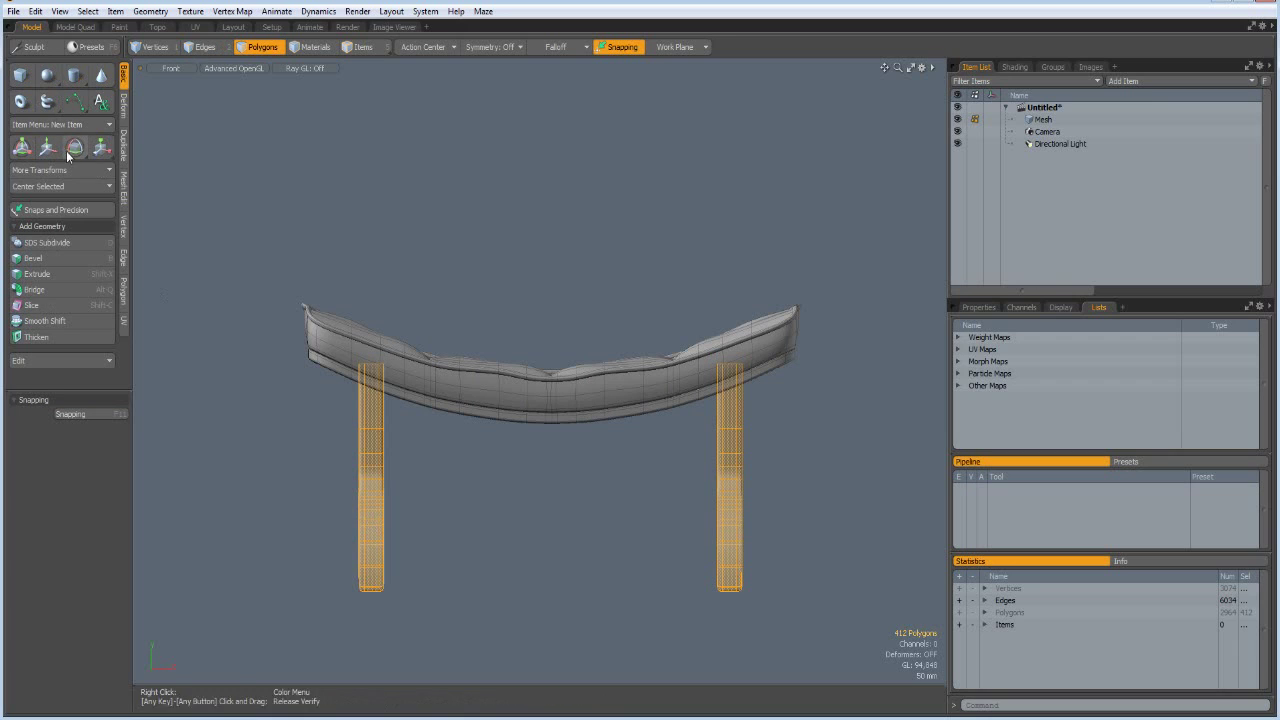
pyautogui.click(24, 186)
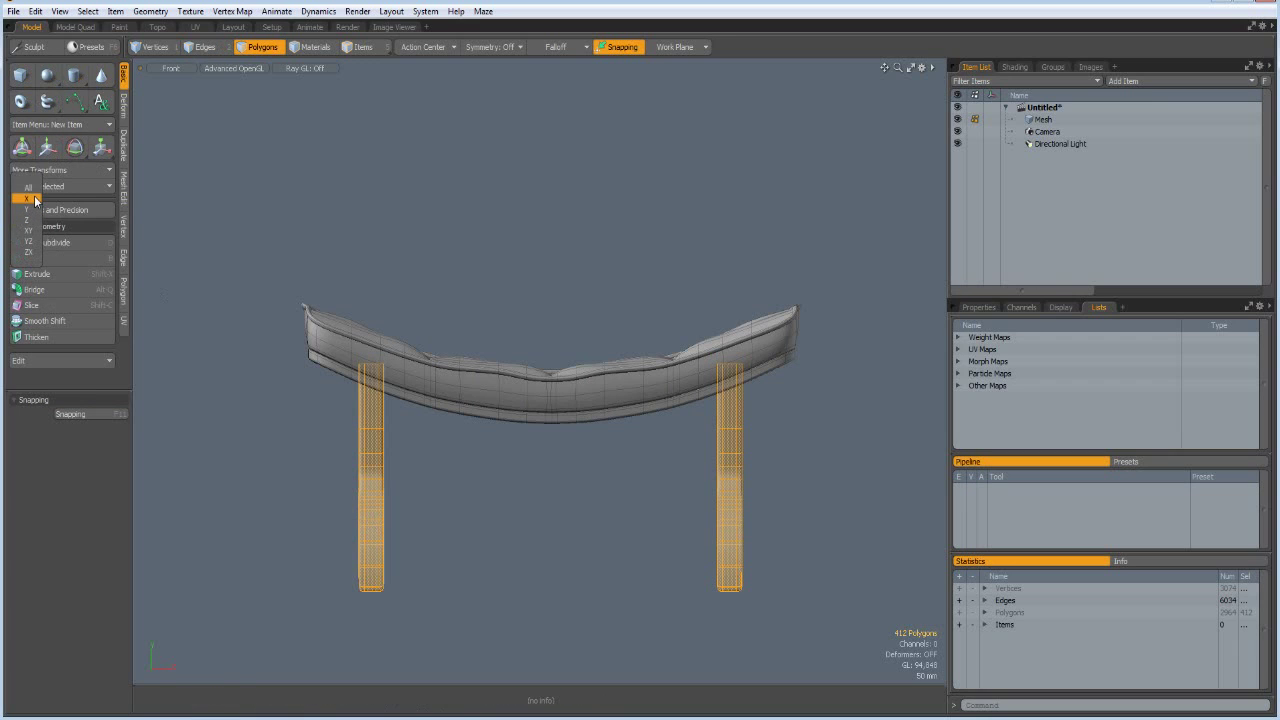
pyautogui.click(34, 199)
pyautogui.press('1')
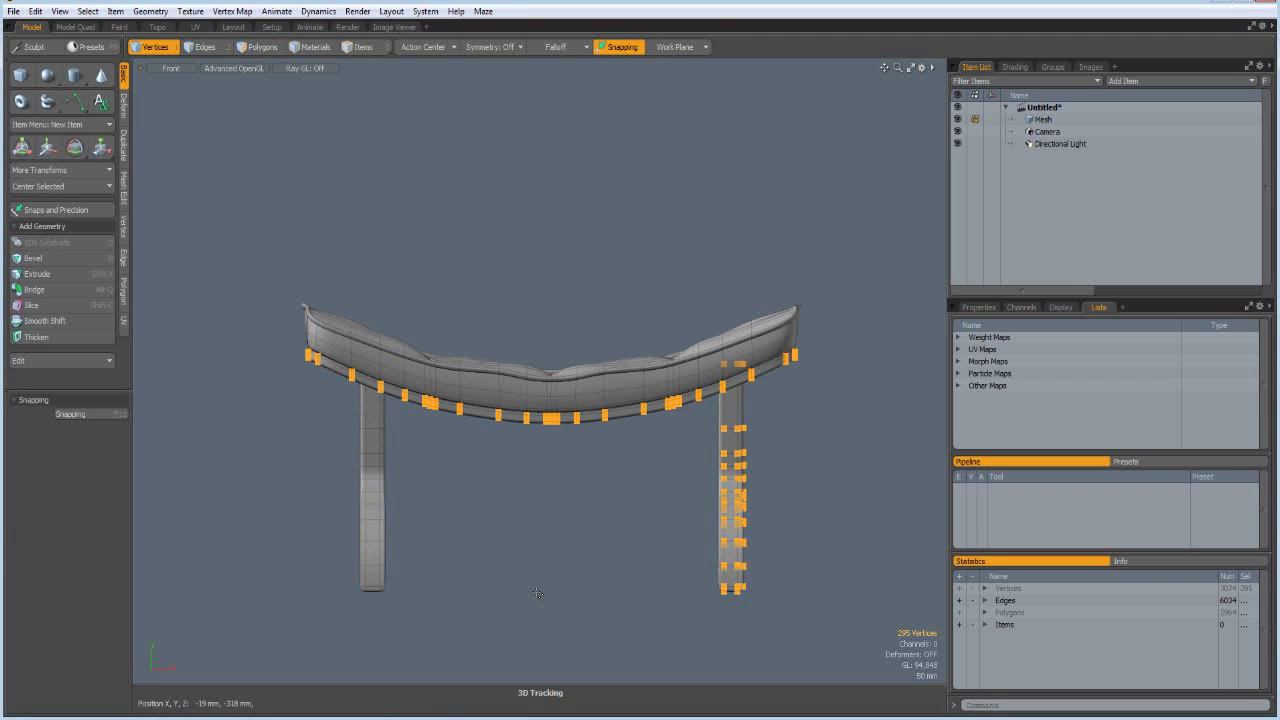
pyautogui.click(537, 593)
pyautogui.scroll(-3, 575, 531)
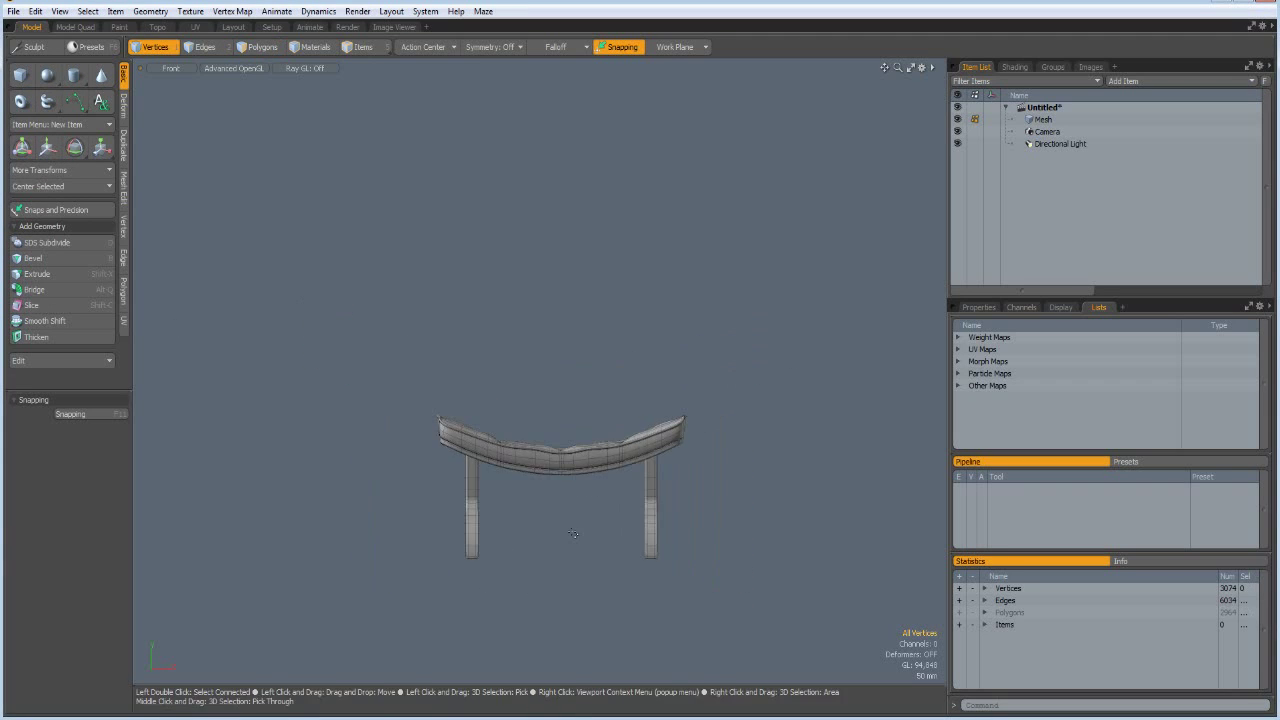
pyautogui.scroll(2, 574, 532)
pyautogui.keyDown('alt'); pyautogui.moveTo(581, 567); pyautogui.dragTo(560, 493); pyautogui.keyUp('alt')
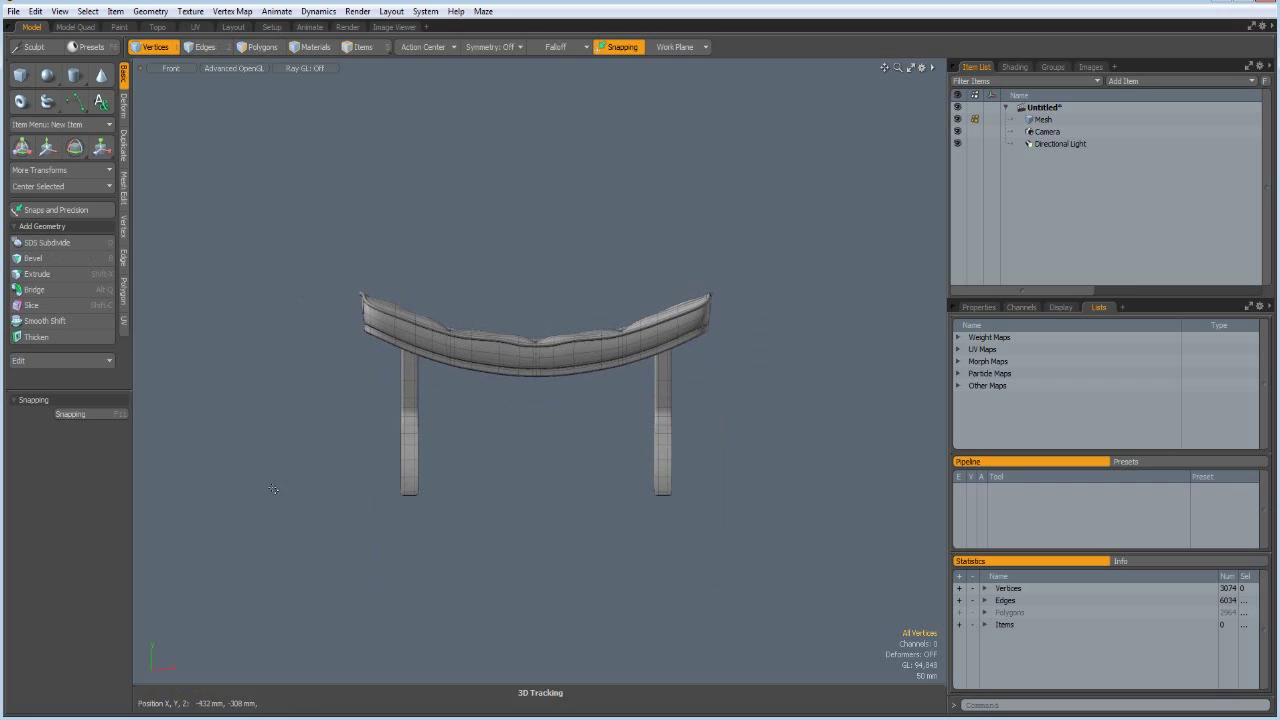
# - Add a plane as a new item and move it -318 mm in Y, level with the feet of the supports
pyautogui.click(50, 106)
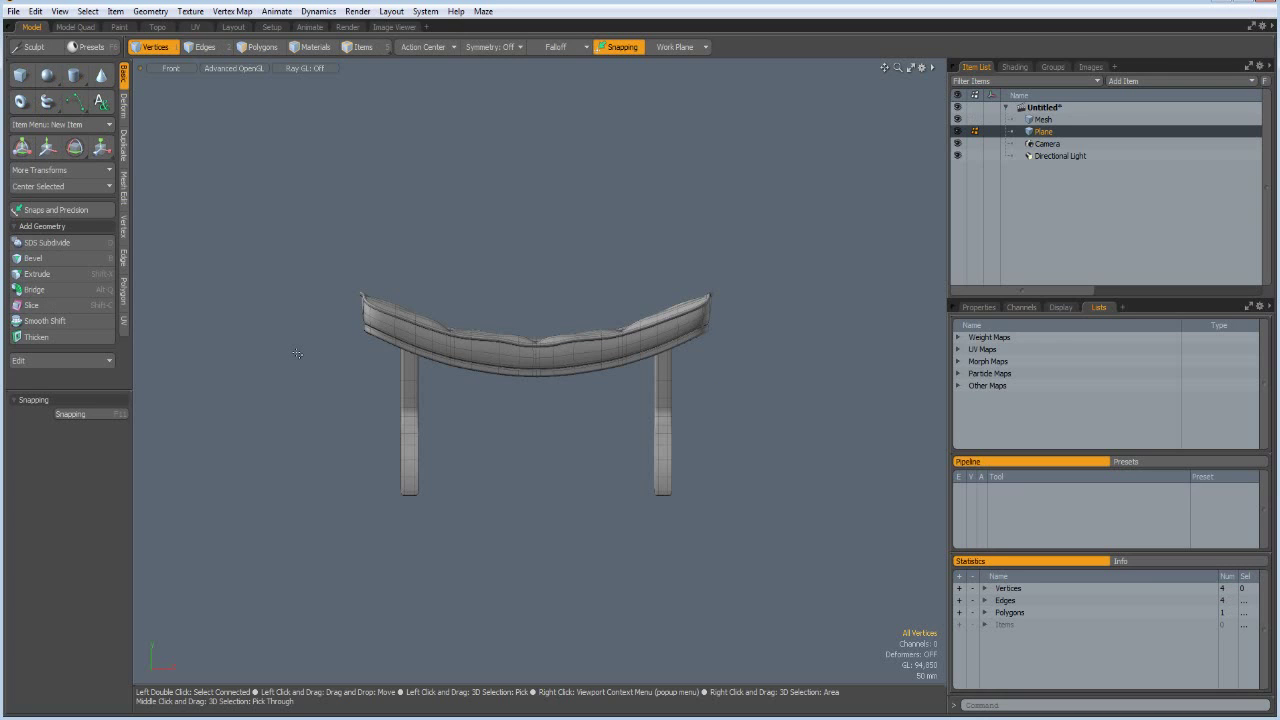
pyautogui.press('ctrl')
pyautogui.press('w')
pyautogui.moveTo(538, 224); pyautogui.dragTo(538, 383)
pyautogui.moveTo(536, 495); pyautogui.dragTo(536, 497)
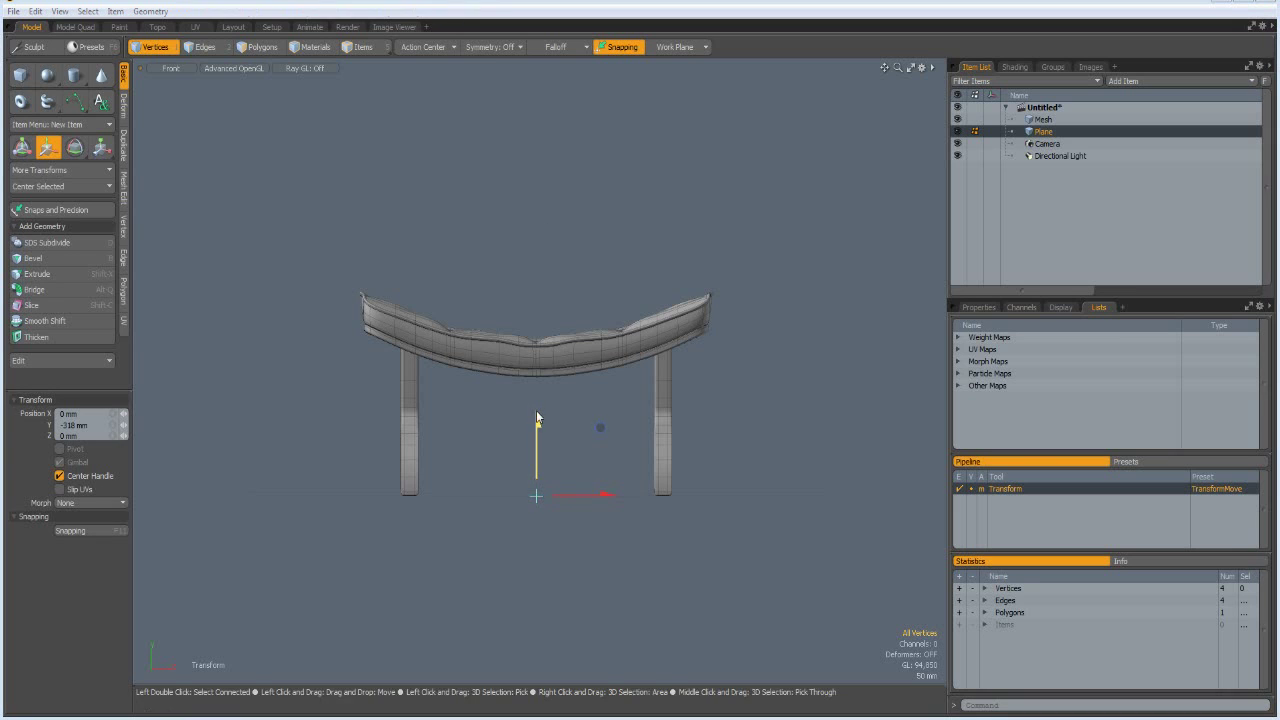
# - Assign a material named Floor to the plane and scale it to 10000% on all axes
pyautogui.press('m')
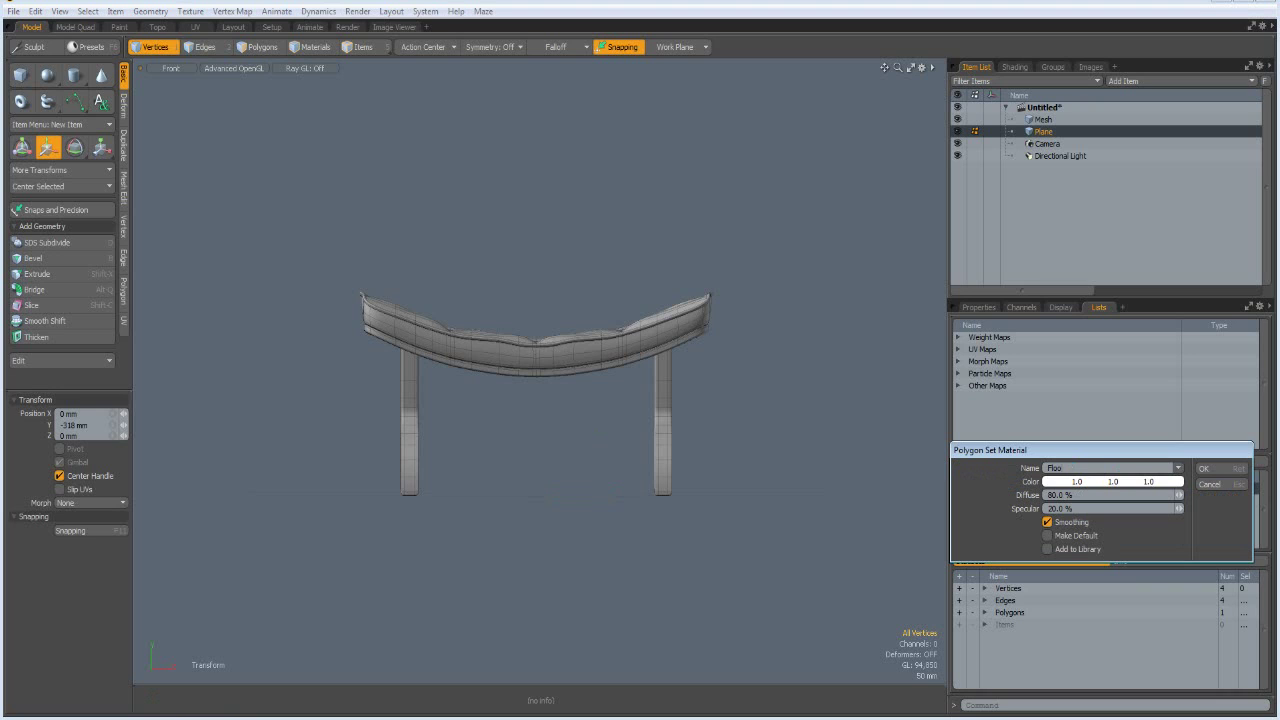
pyautogui.write('Floor')
pyautogui.press('Return')
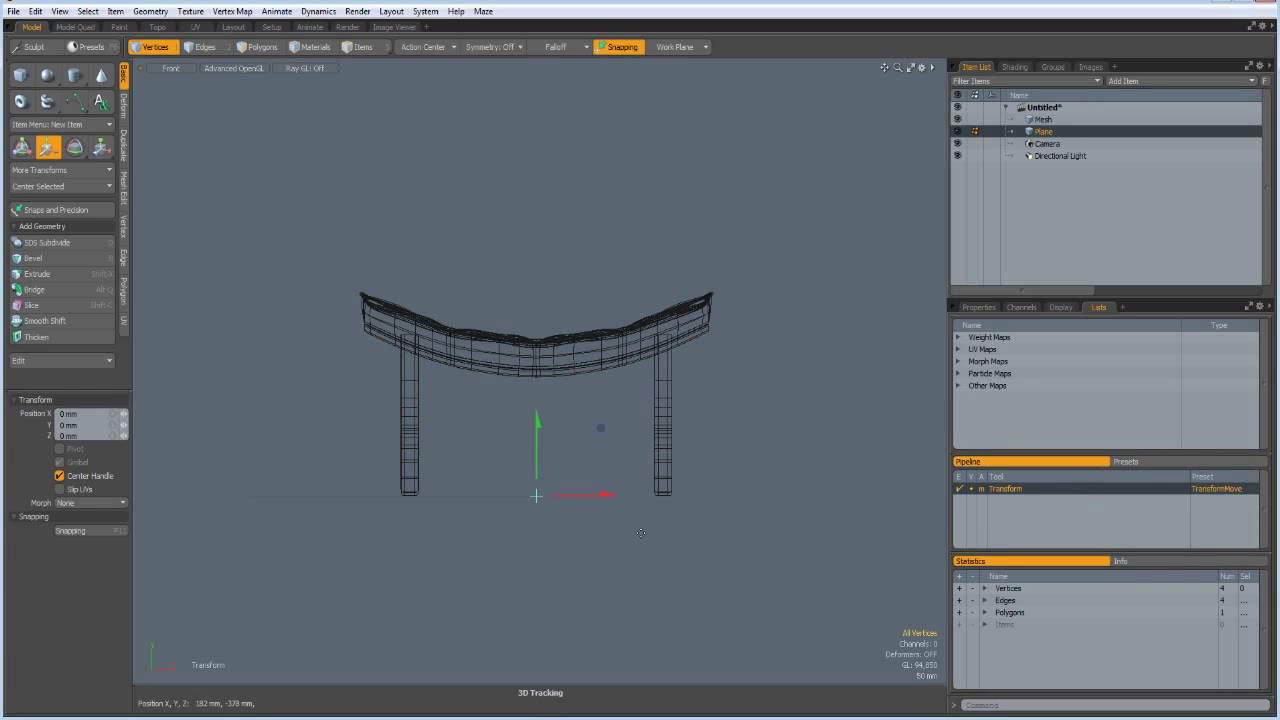
pyautogui.press('r')
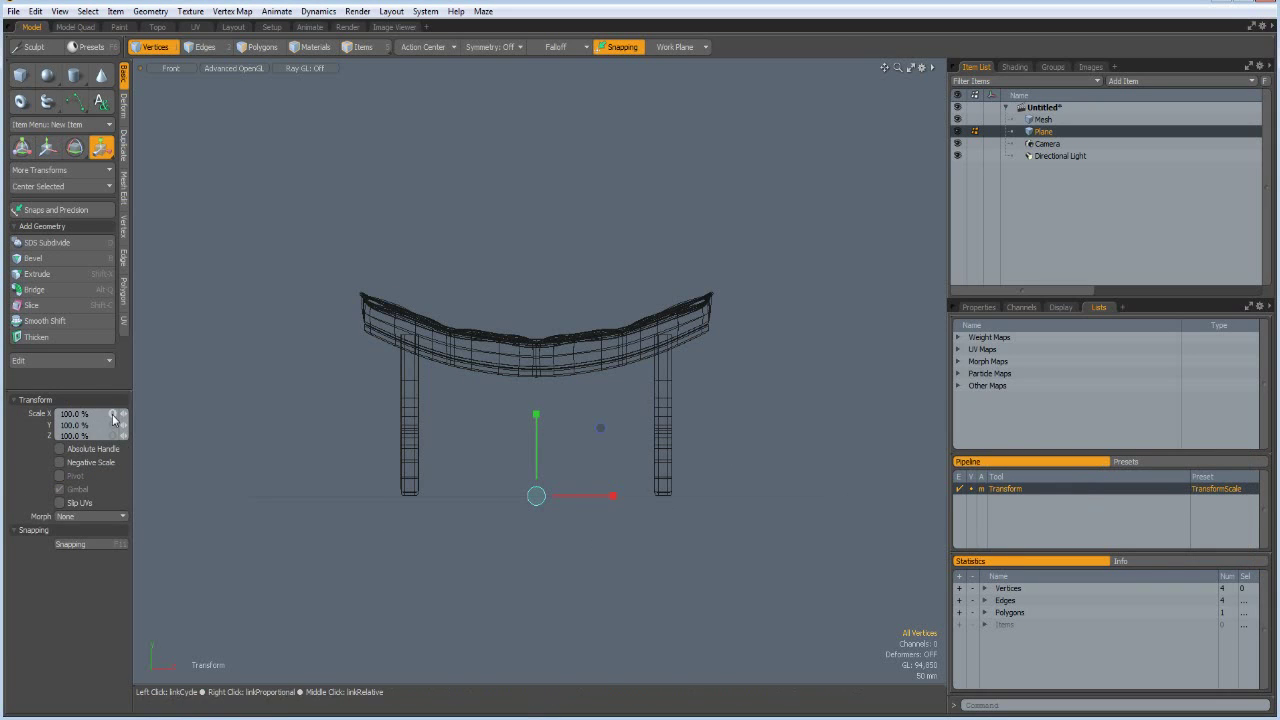
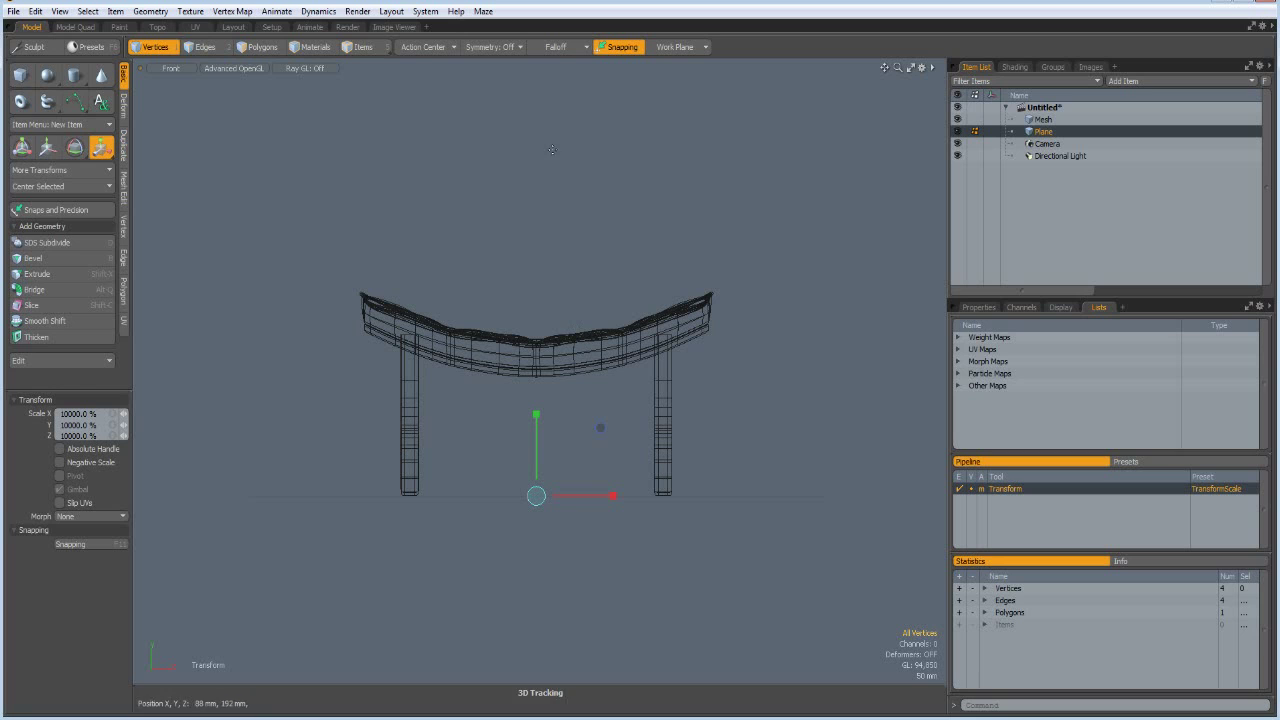
# - Look through the render camera and aim it at the stool from an angled close-up viewpoint
pyautogui.click(170, 68)
pyautogui.moveTo(183, 112)
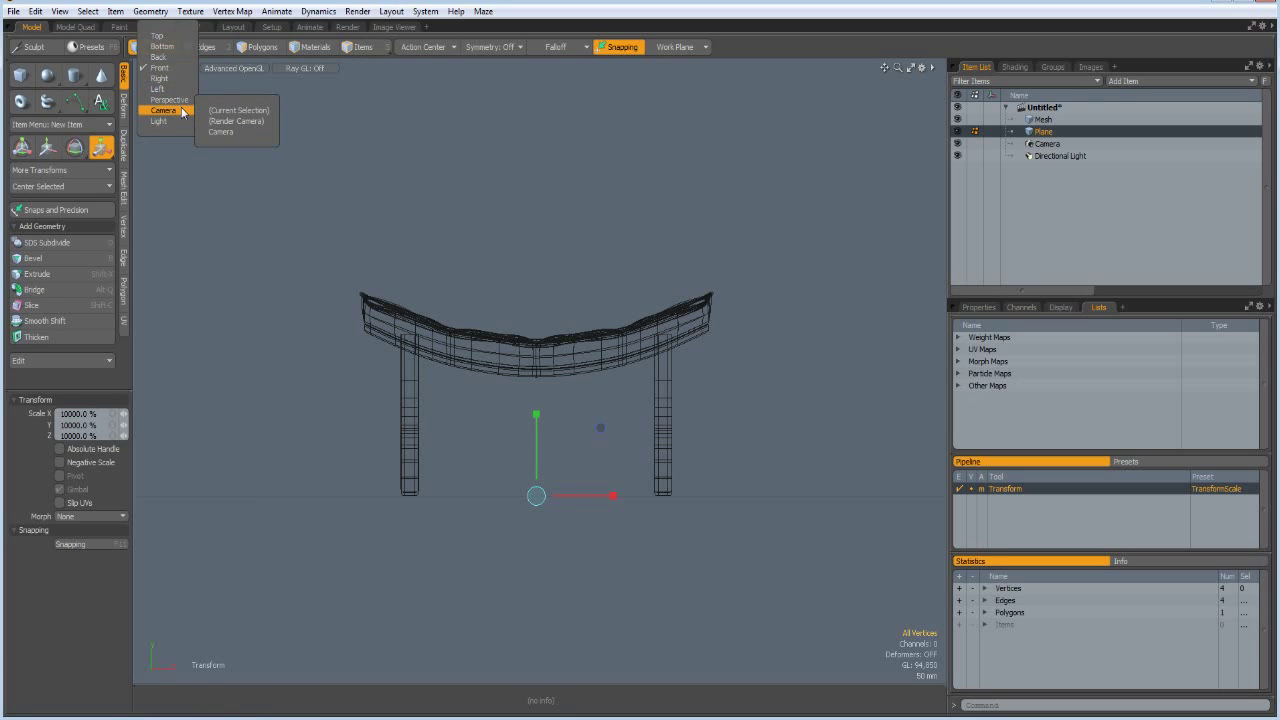
pyautogui.click(245, 122)
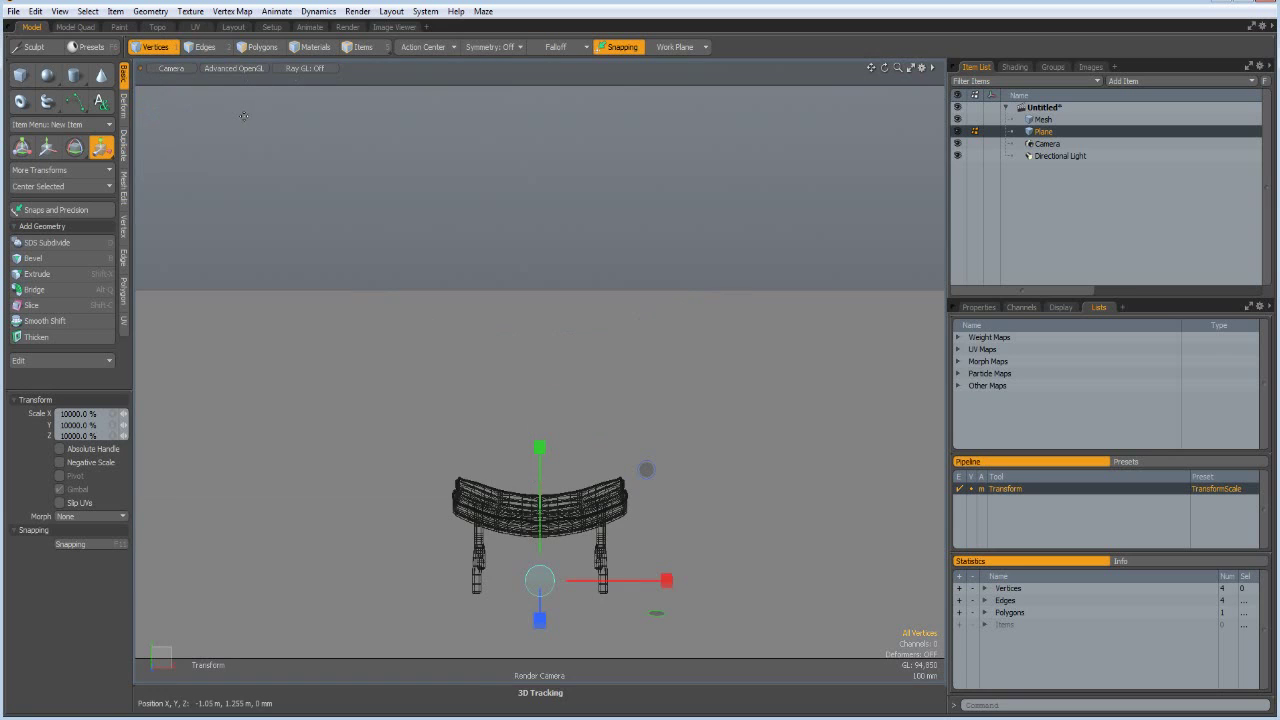
pyautogui.keyDown('alt'); pyautogui.moveTo(450, 496); pyautogui.dragTo(634, 484); pyautogui.keyUp('alt')
pyautogui.scroll(6, 538, 497)
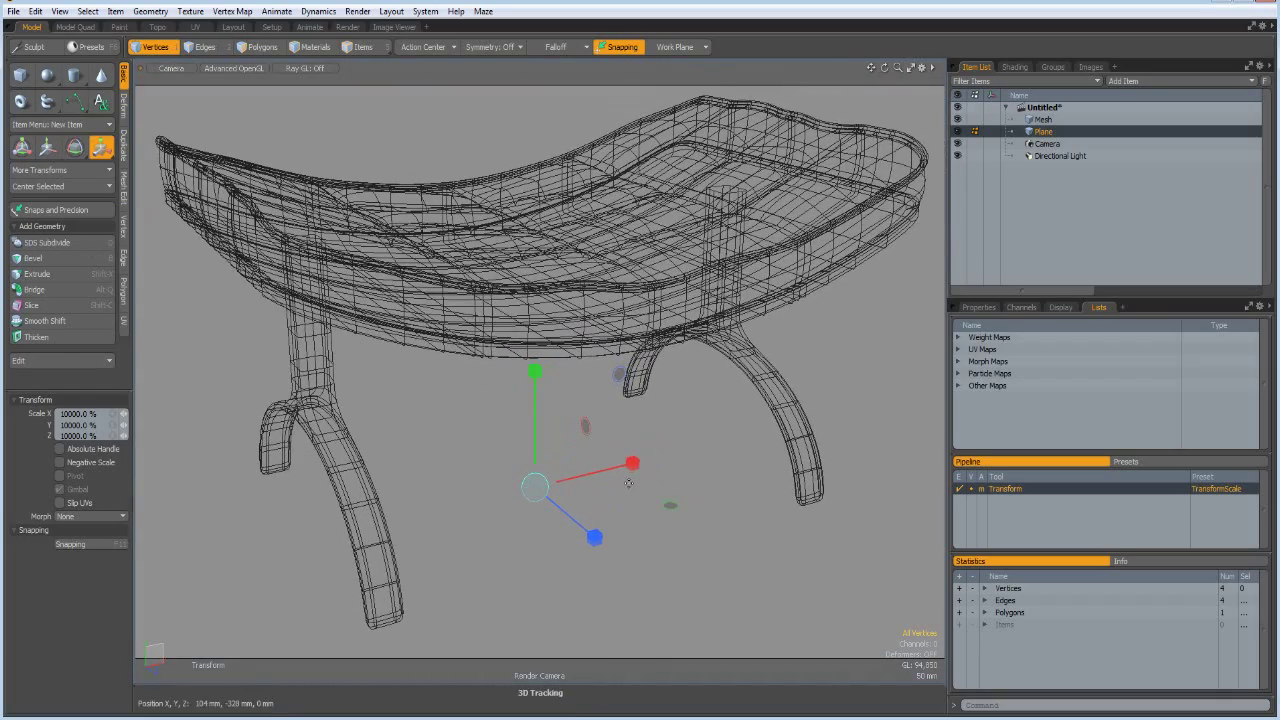
# - Look through the directional light and reposition it so it shines on the stool from an angle above
pyautogui.click(179, 70)
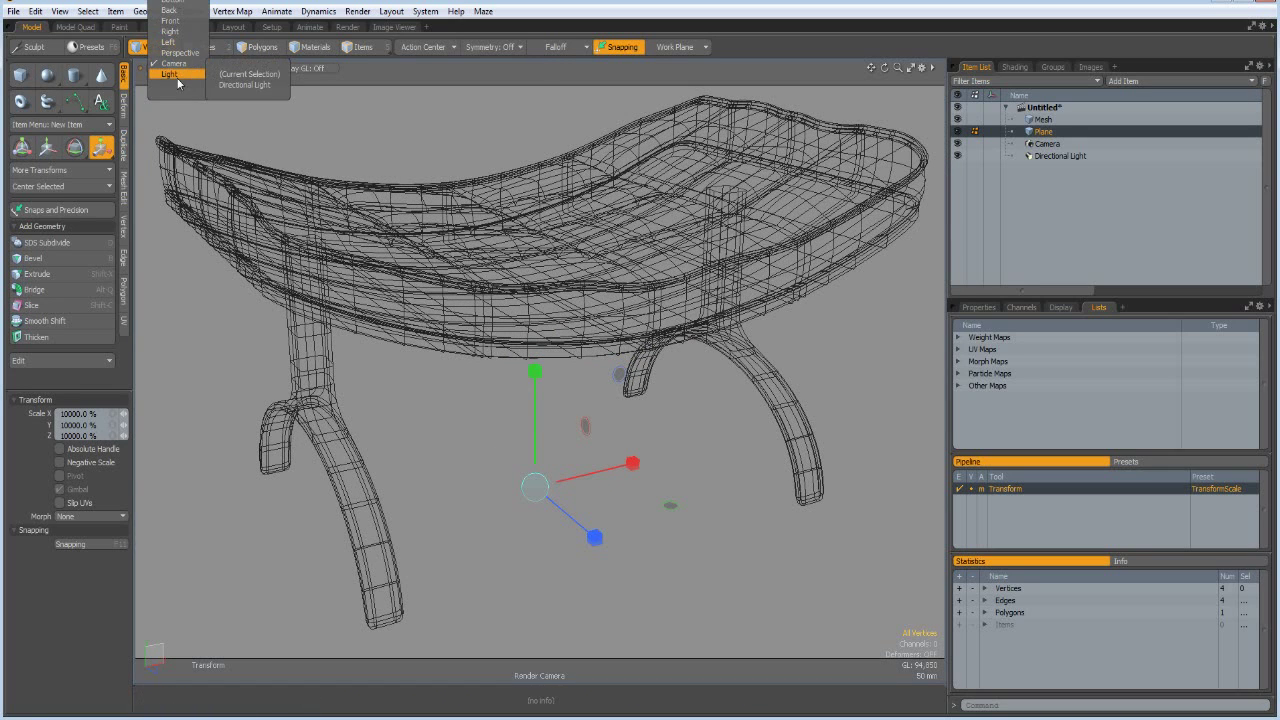
pyautogui.click(247, 80)
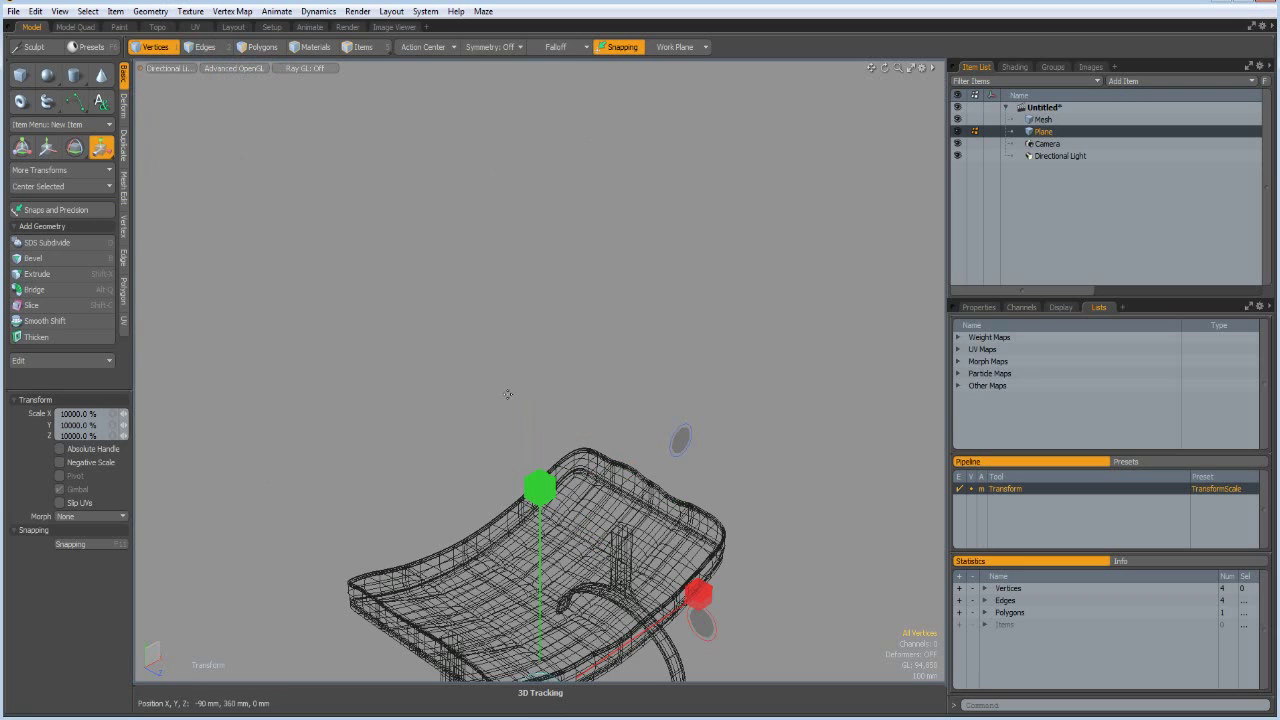
pyautogui.keyDown('alt'); pyautogui.moveTo(486, 428); pyautogui.dragTo(491, 374); pyautogui.keyUp('alt')
pyautogui.keyDown('alt'); pyautogui.keyDown('shift'); pyautogui.moveTo(504, 602); pyautogui.dragTo(562, 462); pyautogui.keyUp('shift'); pyautogui.keyUp('alt')
pyautogui.scroll(4, 533, 453)
pyautogui.scroll(3, 549, 481)
pyautogui.scroll(-3, 544, 462)
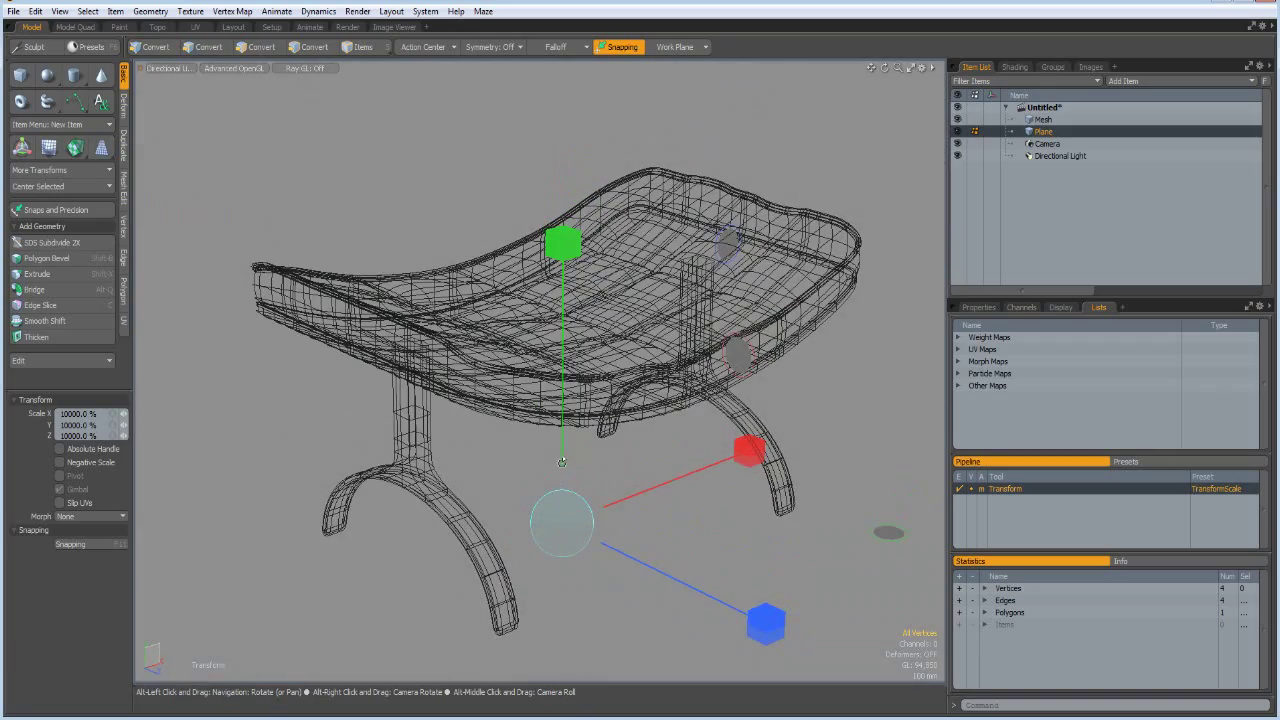
# - Show the stool in the render preview and adjust the render camera to frame the whole model
pyautogui.click(347, 27)
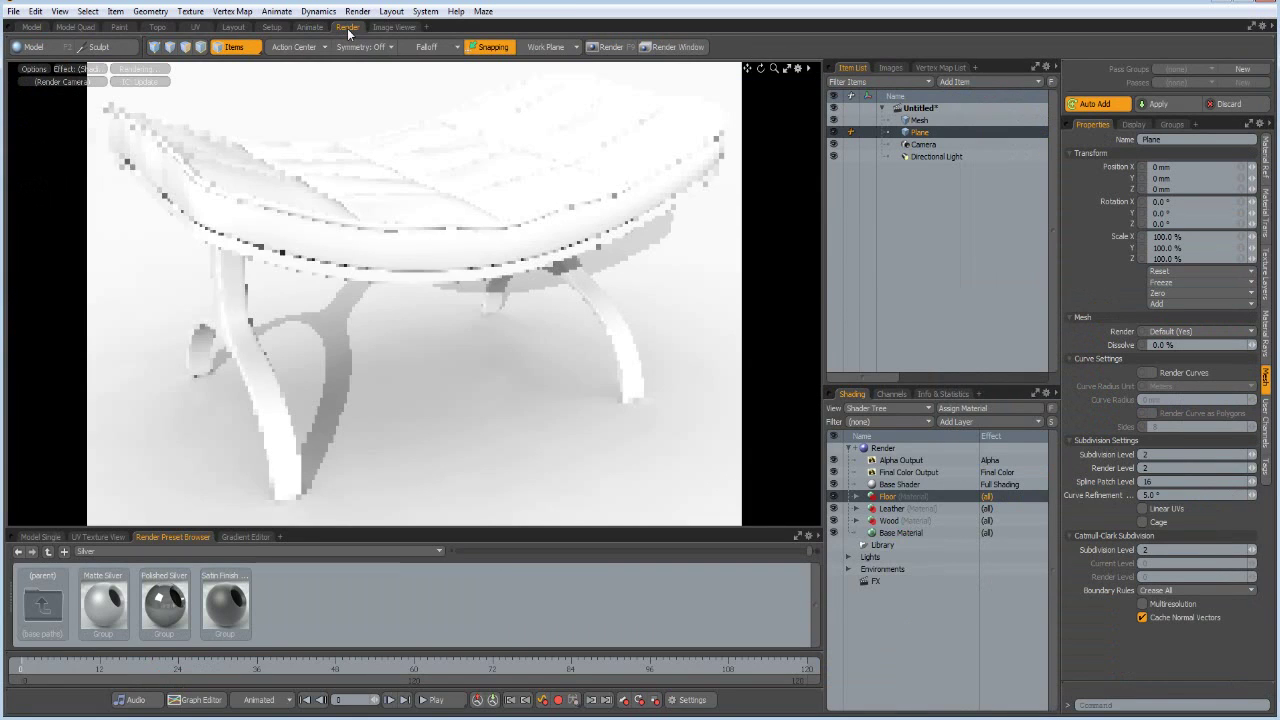
pyautogui.keyDown('alt'); pyautogui.moveTo(502, 364); pyautogui.dragTo(522, 425); pyautogui.keyUp('alt')
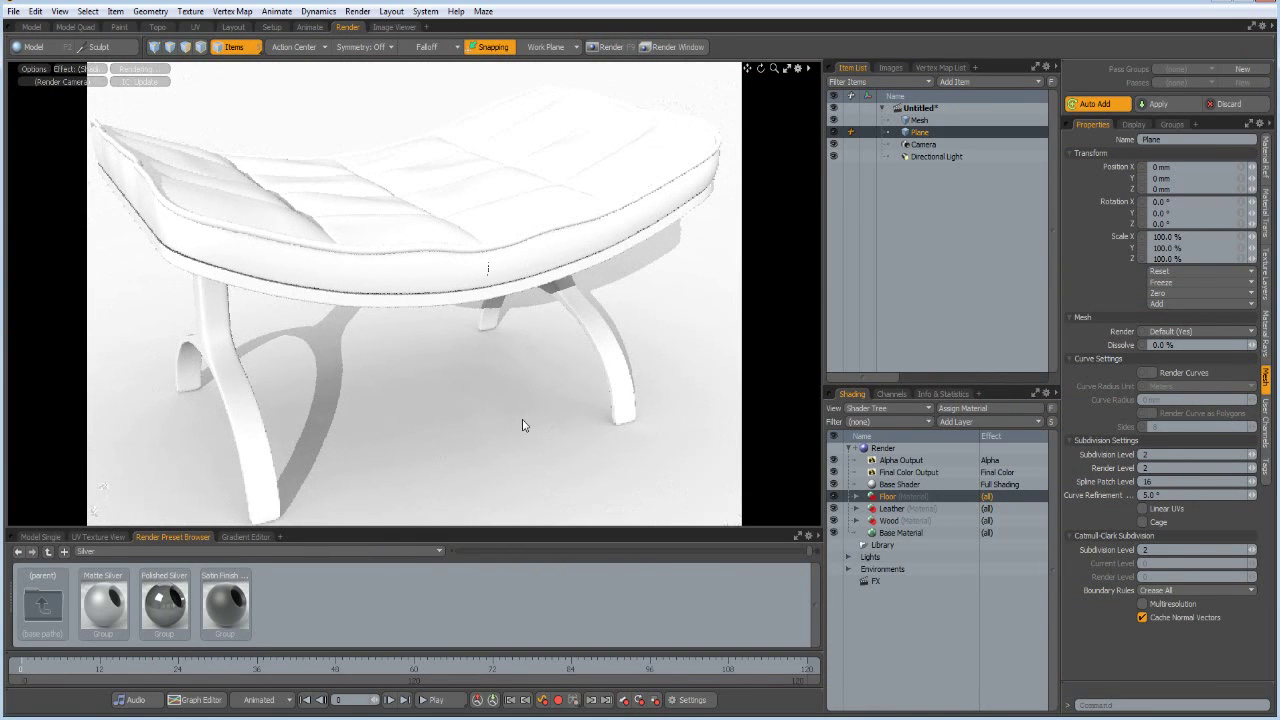
pyautogui.scroll(-2, 500, 430)
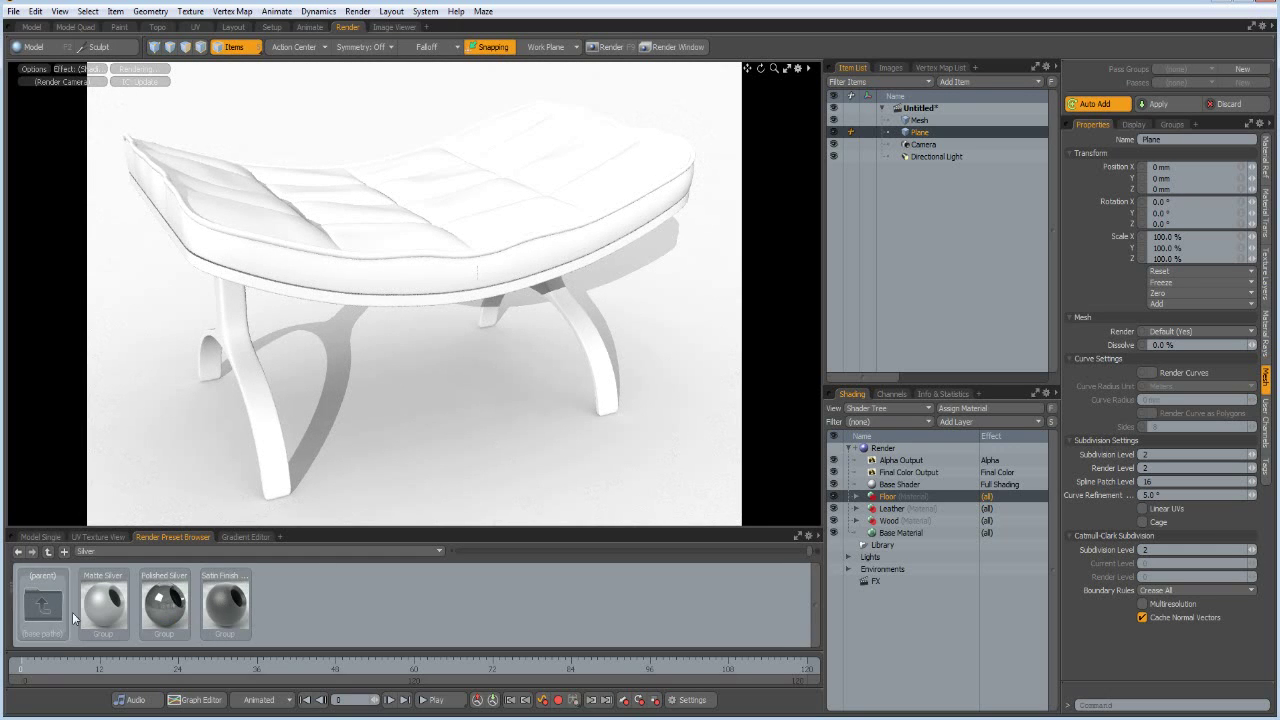
# - Try to load the Polished Silver material preset
pyautogui.moveTo(163, 603); pyautogui.dragTo(232, 588)
pyautogui.doubleClick(167, 603)
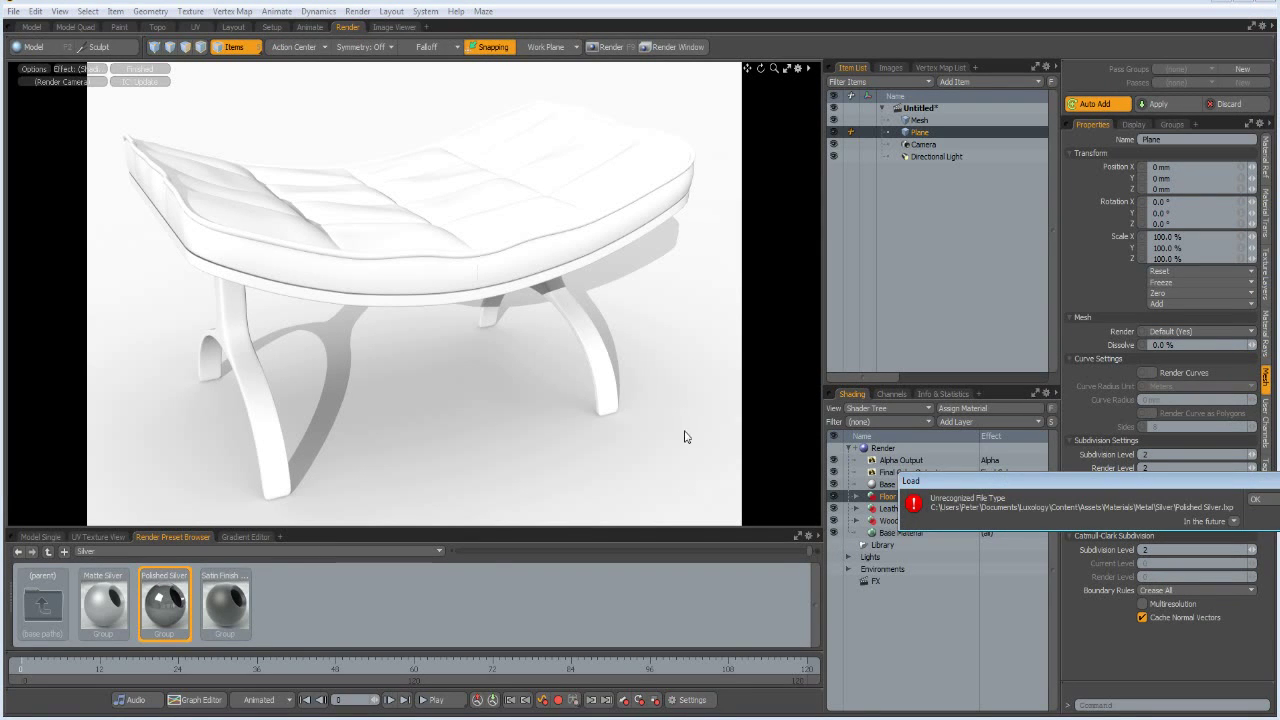
pyautogui.click(1257, 500)
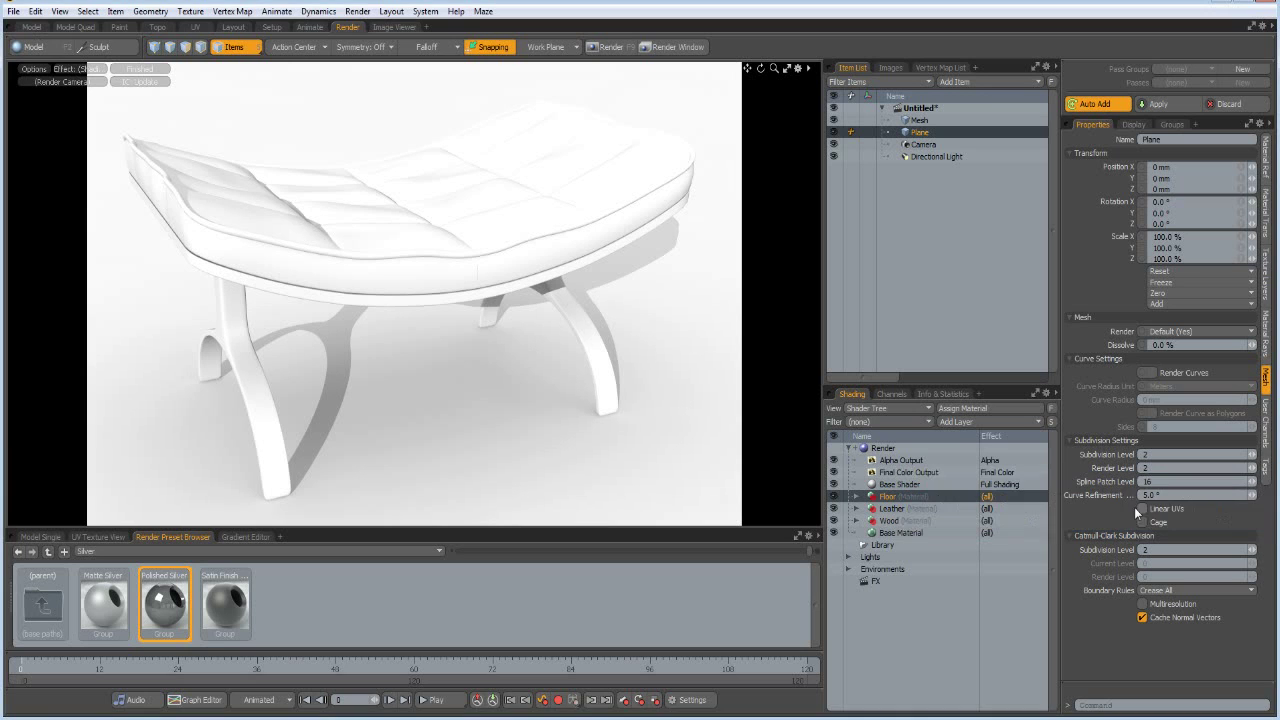
# - Assign a new material named Stand to both arched supports and apply the Polished Silver preset to it
pyautogui.click(30, 28)
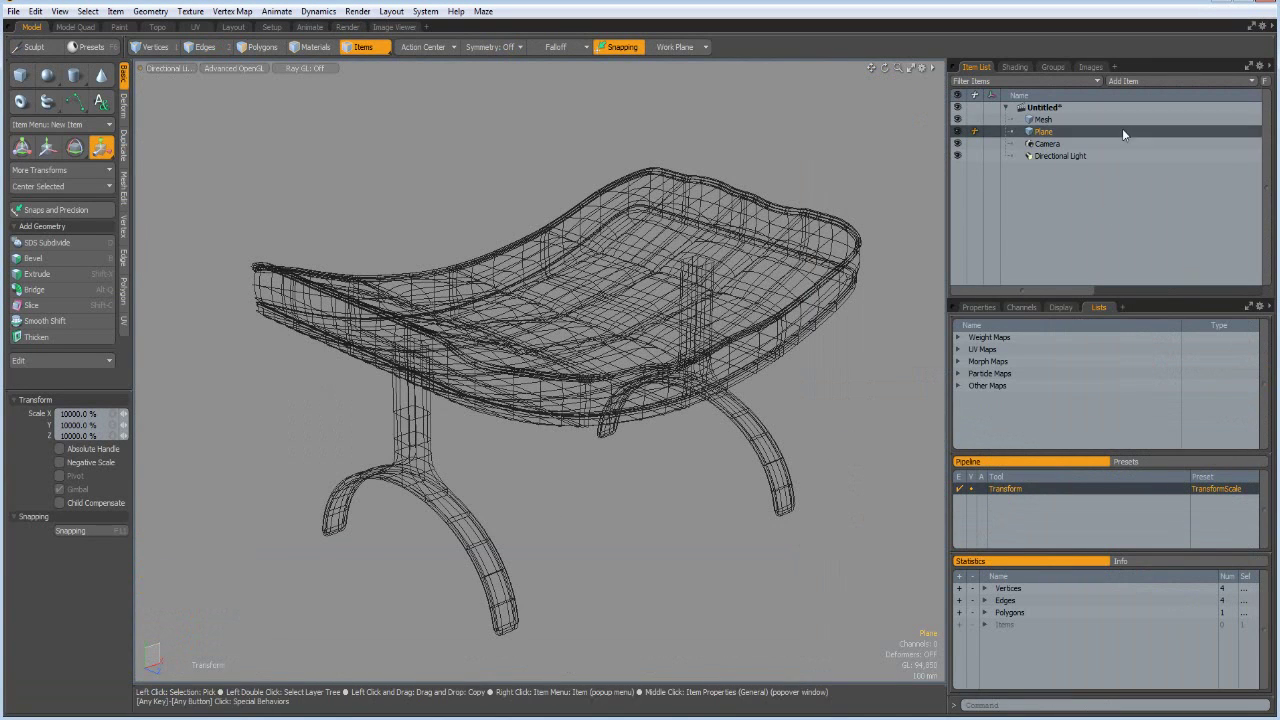
pyautogui.click(1041, 119)
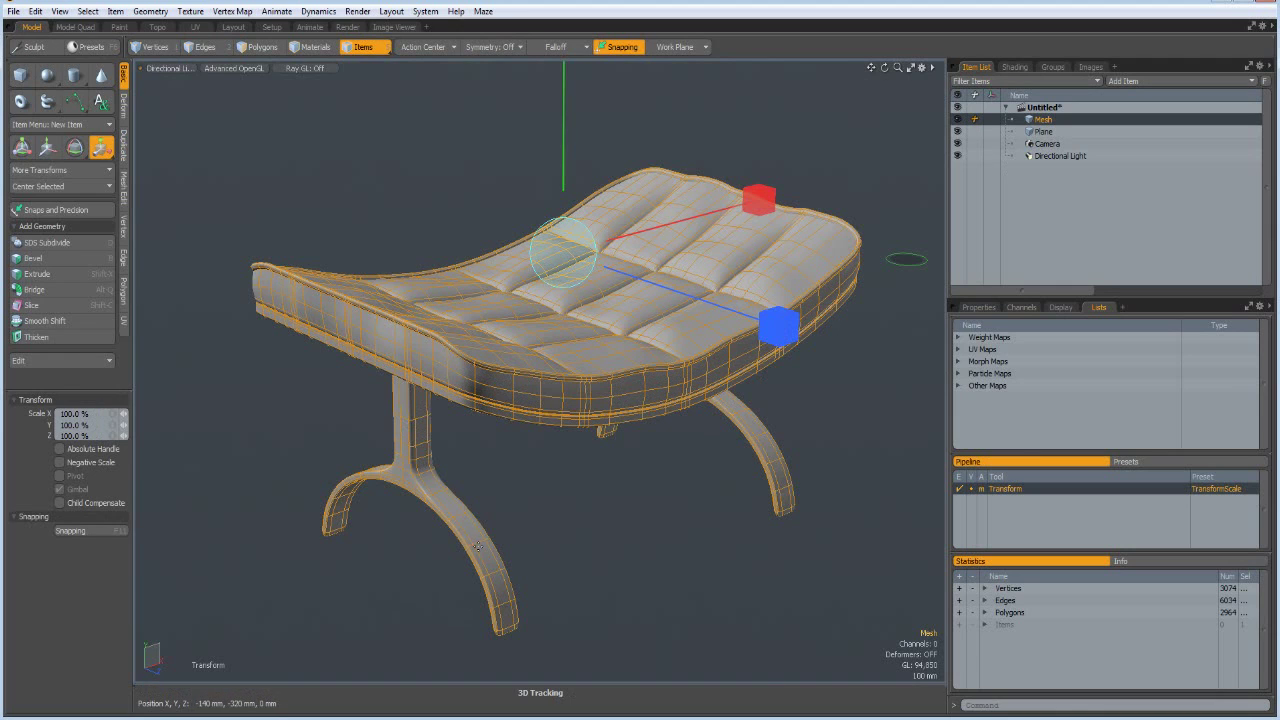
pyautogui.press('3')
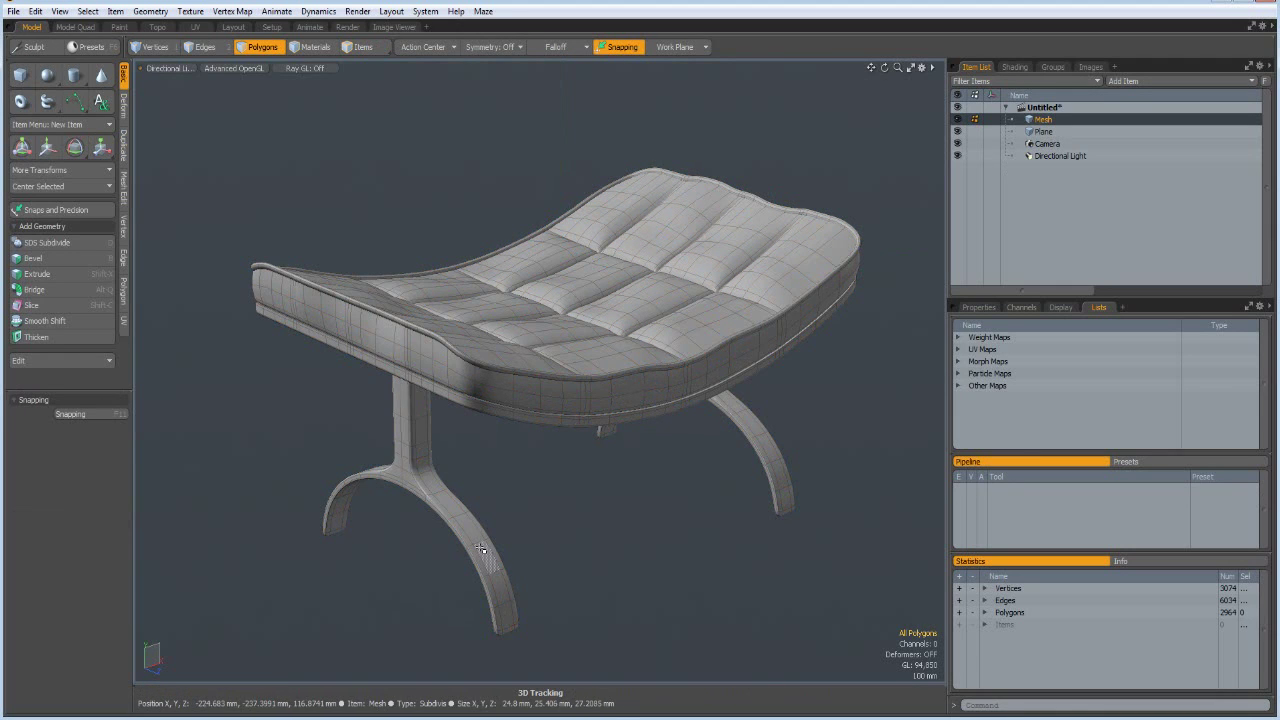
pyautogui.doubleClick(481, 549)
pyautogui.keyDown('shift'); pyautogui.doubleClick(765, 449); pyautogui.keyUp('shift')
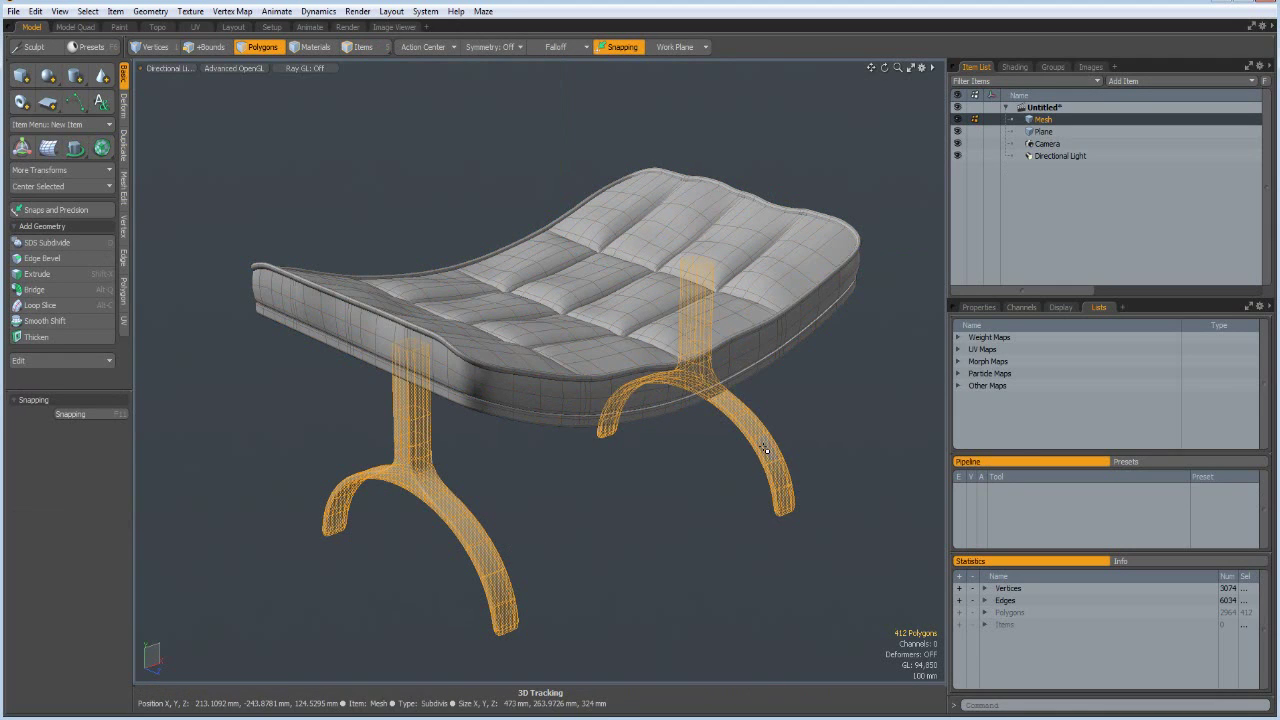
pyautogui.write('m')
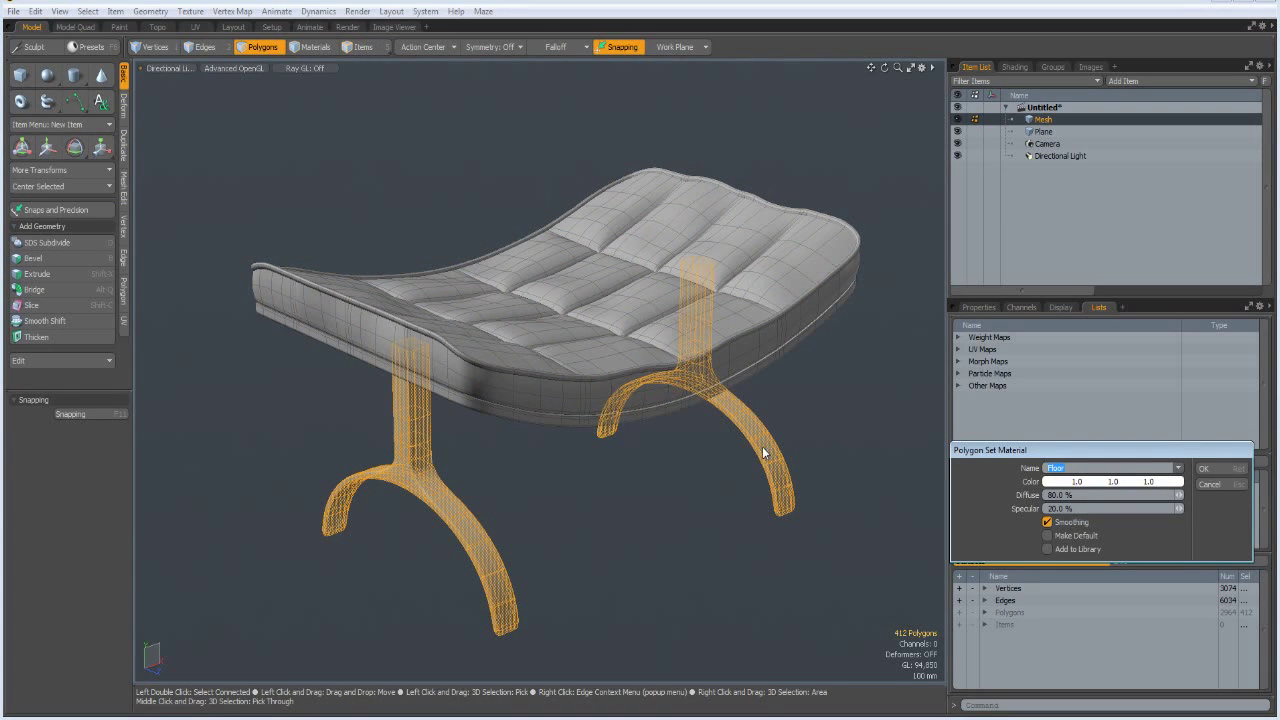
pyautogui.write('Stand')
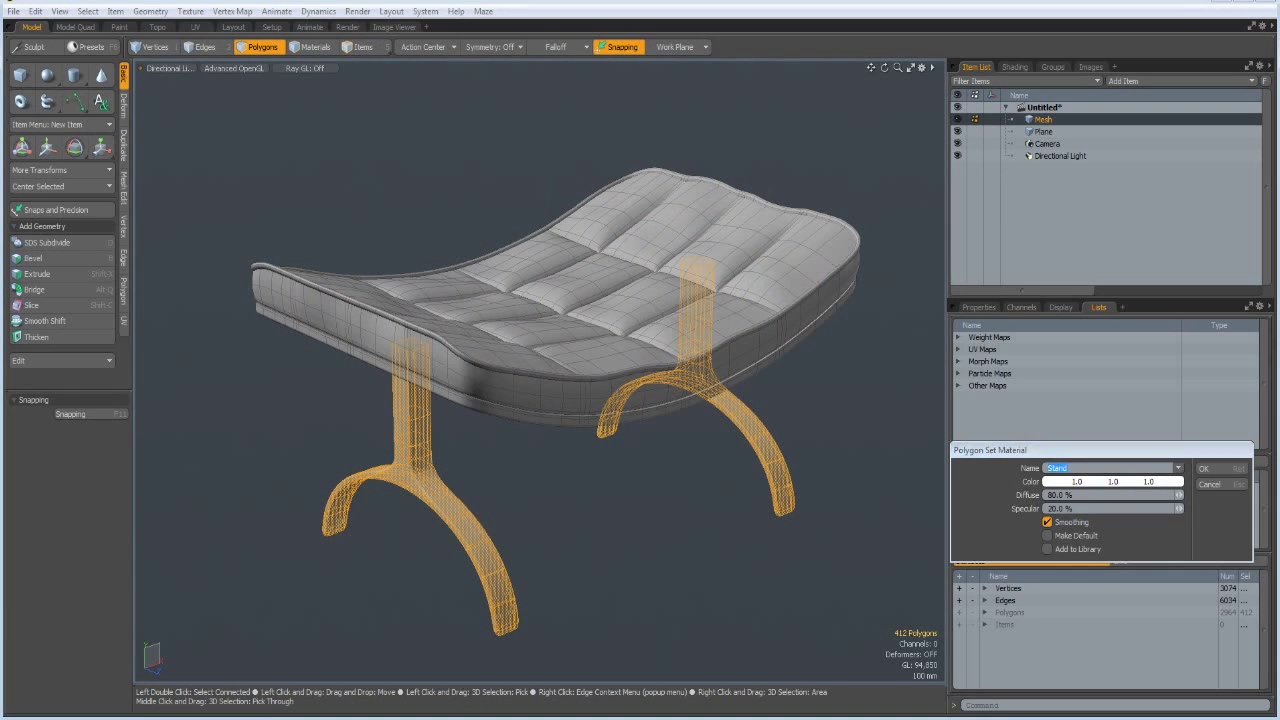
pyautogui.press('Return')
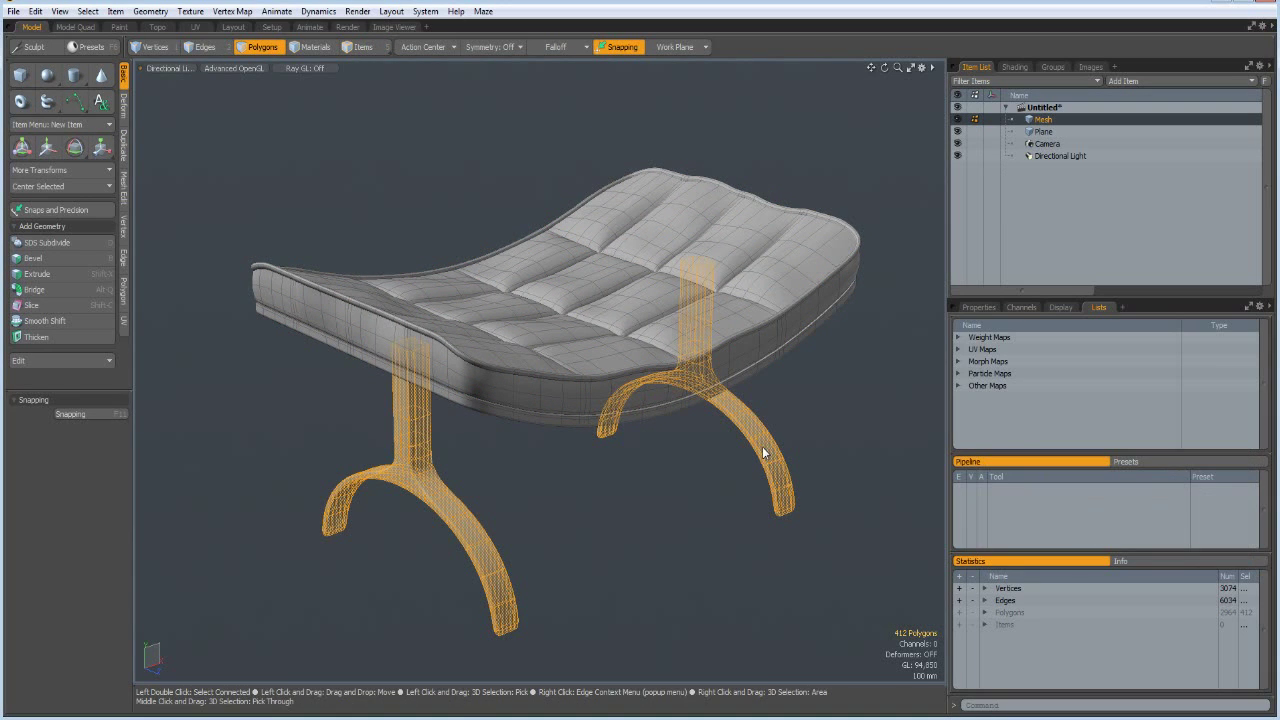
pyautogui.click(355, 28)
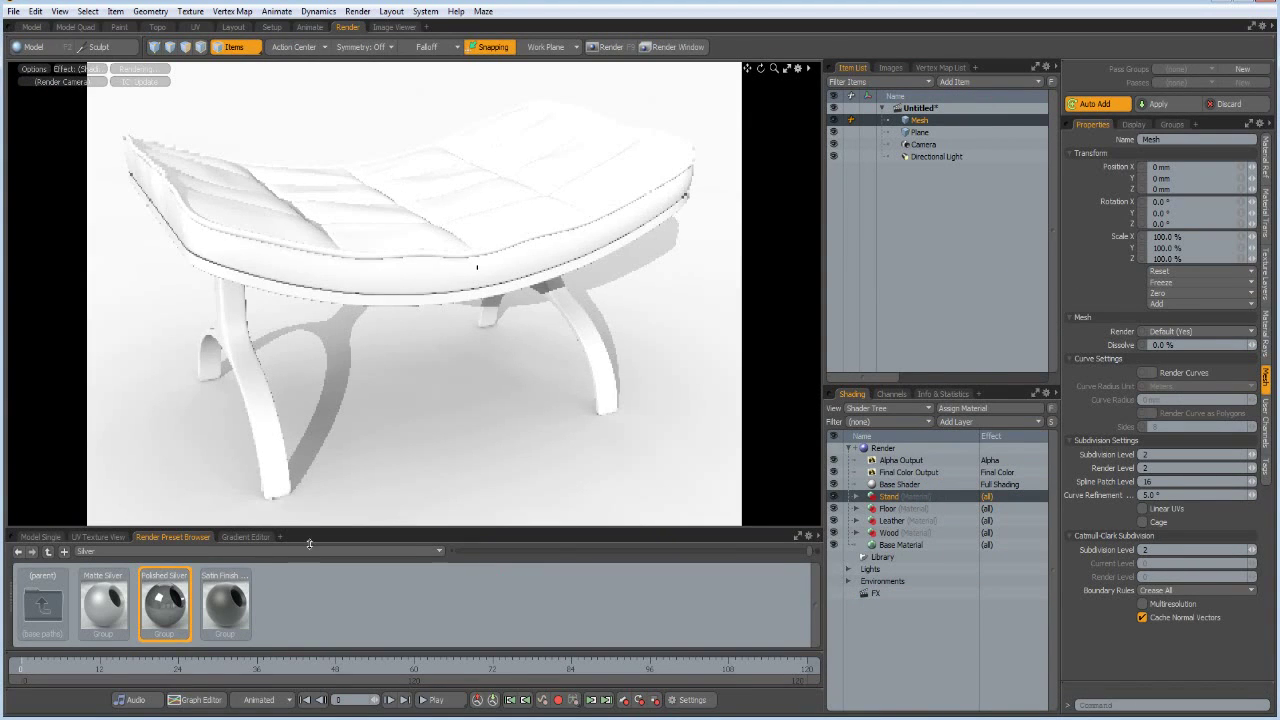
pyautogui.moveTo(272, 588); pyautogui.dragTo(897, 493)
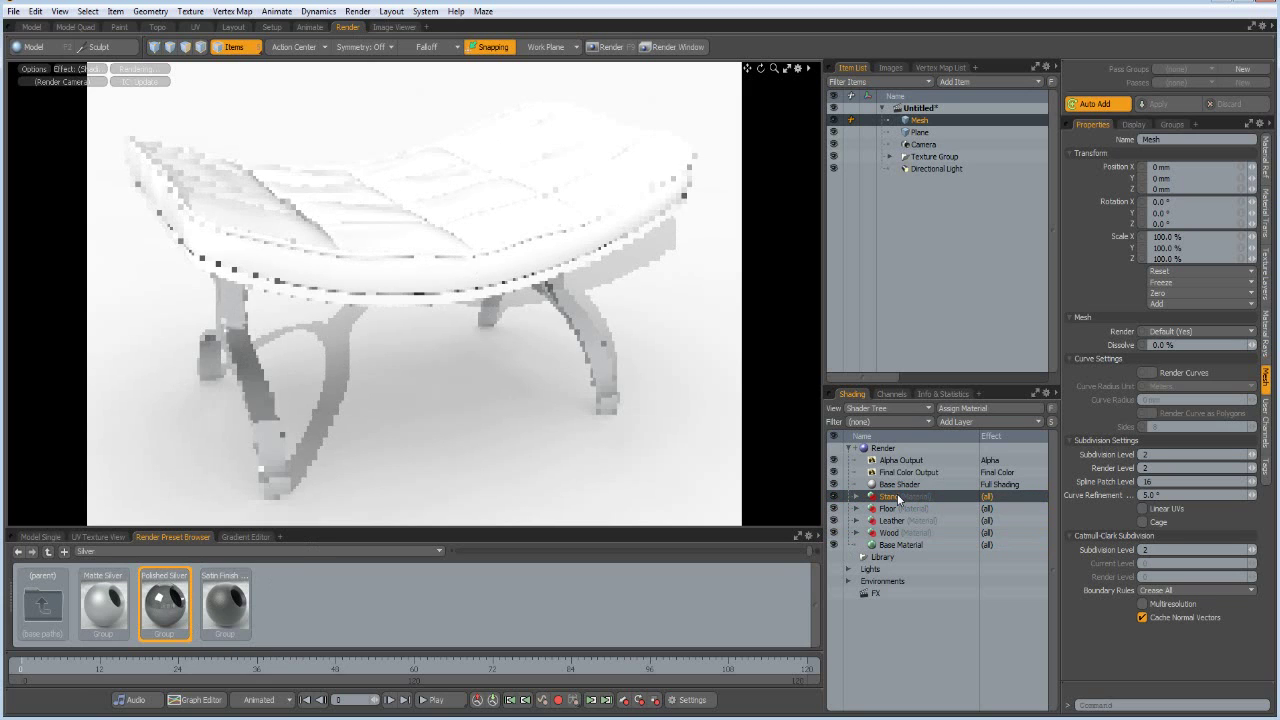
# - Apply the Laminate Floor preset from the wood flooring presets to the Floor material
pyautogui.doubleClick(46, 608)
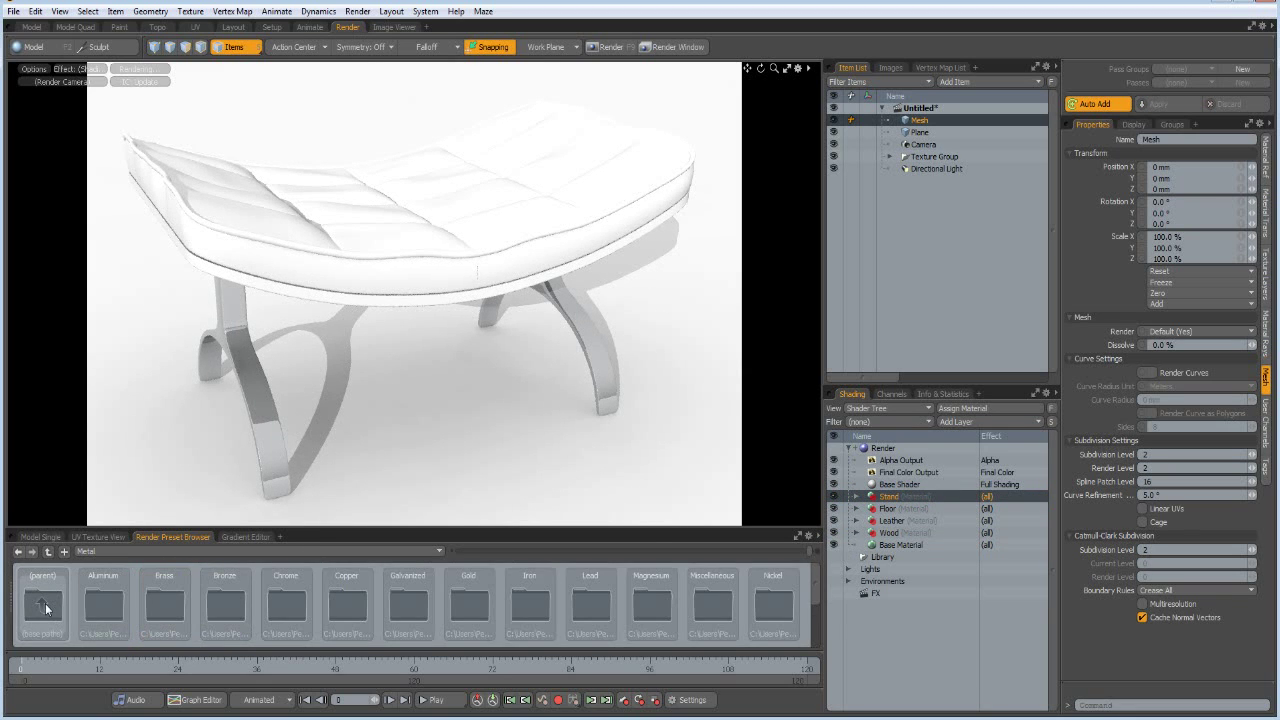
pyautogui.doubleClick(46, 608)
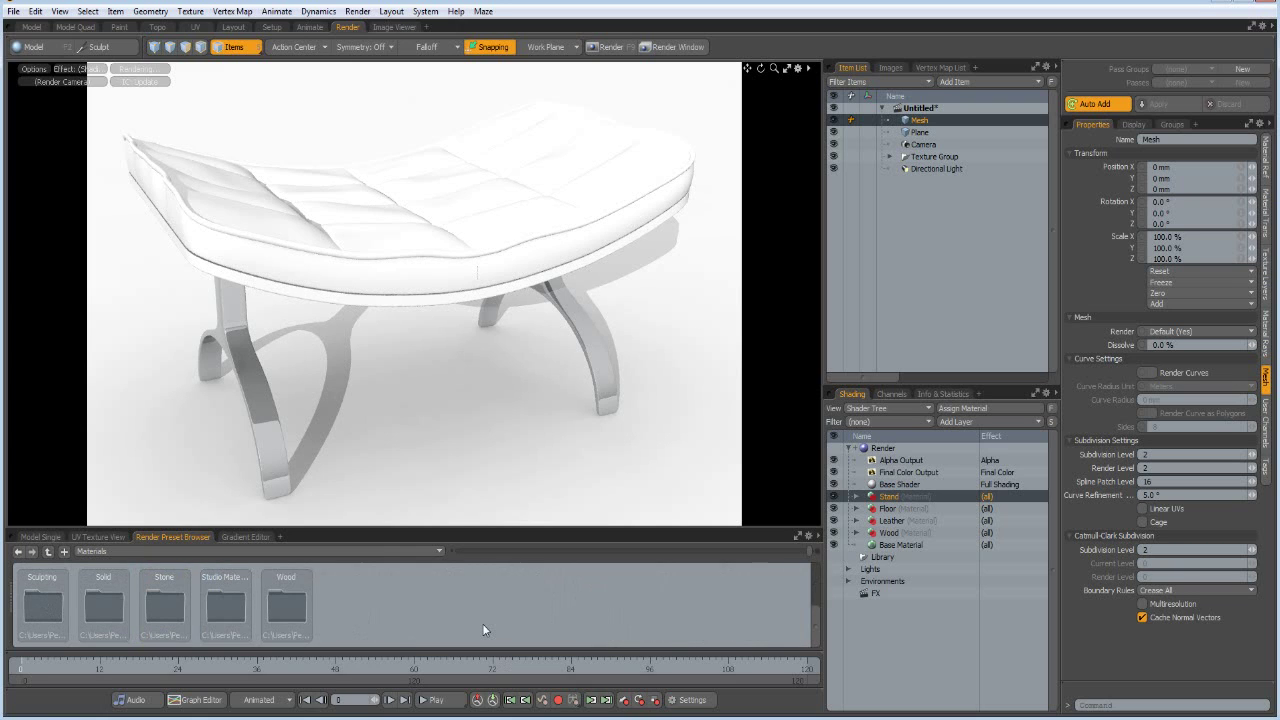
pyautogui.doubleClick(289, 609)
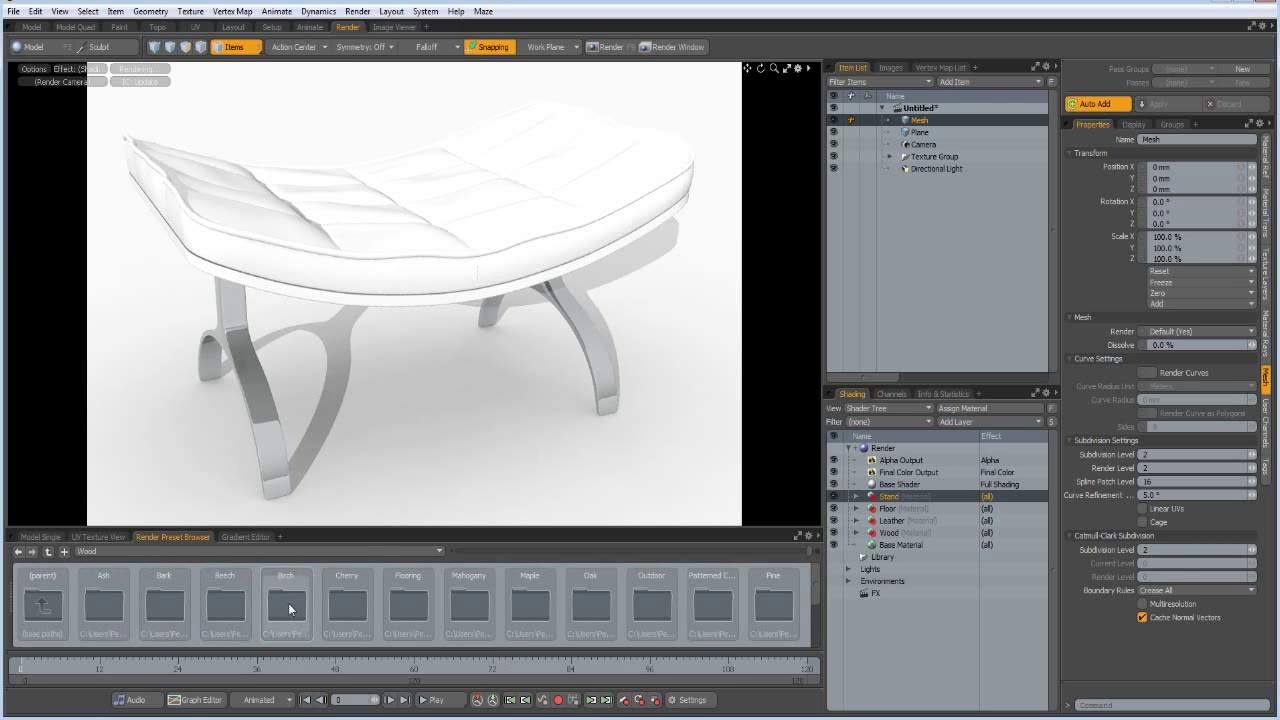
pyautogui.doubleClick(408, 606)
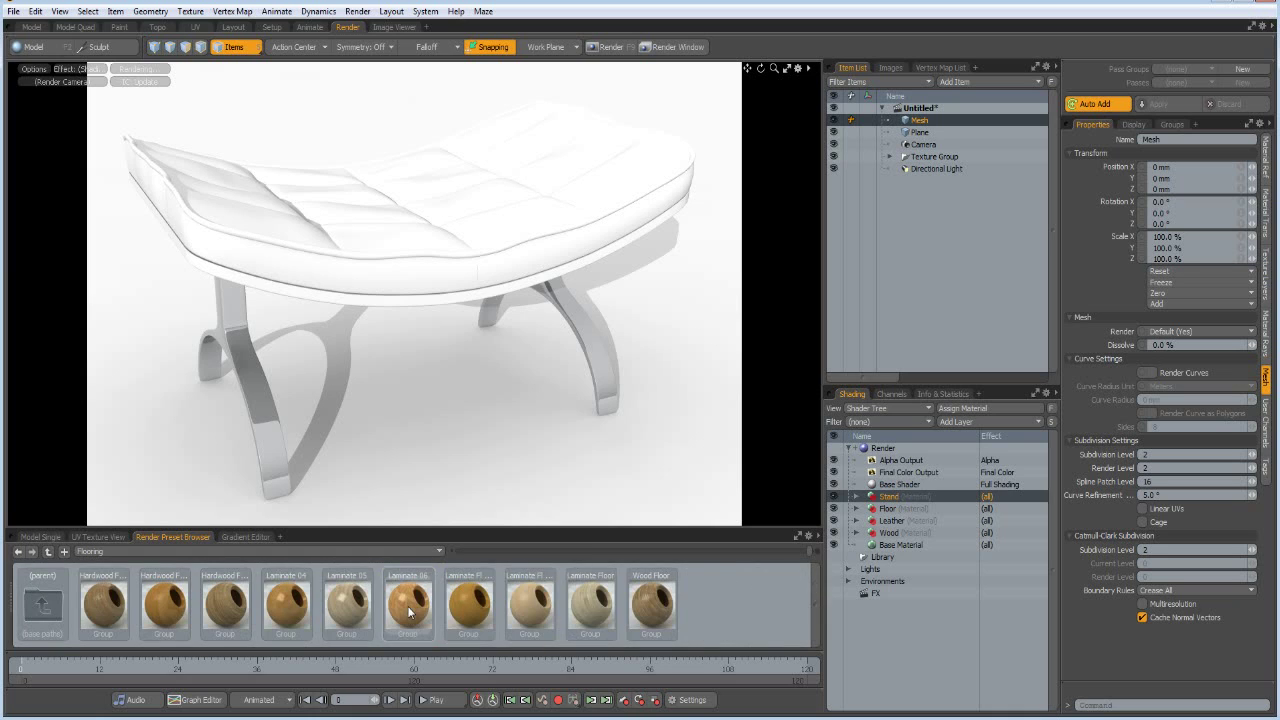
pyautogui.moveTo(591, 604); pyautogui.dragTo(902, 516)
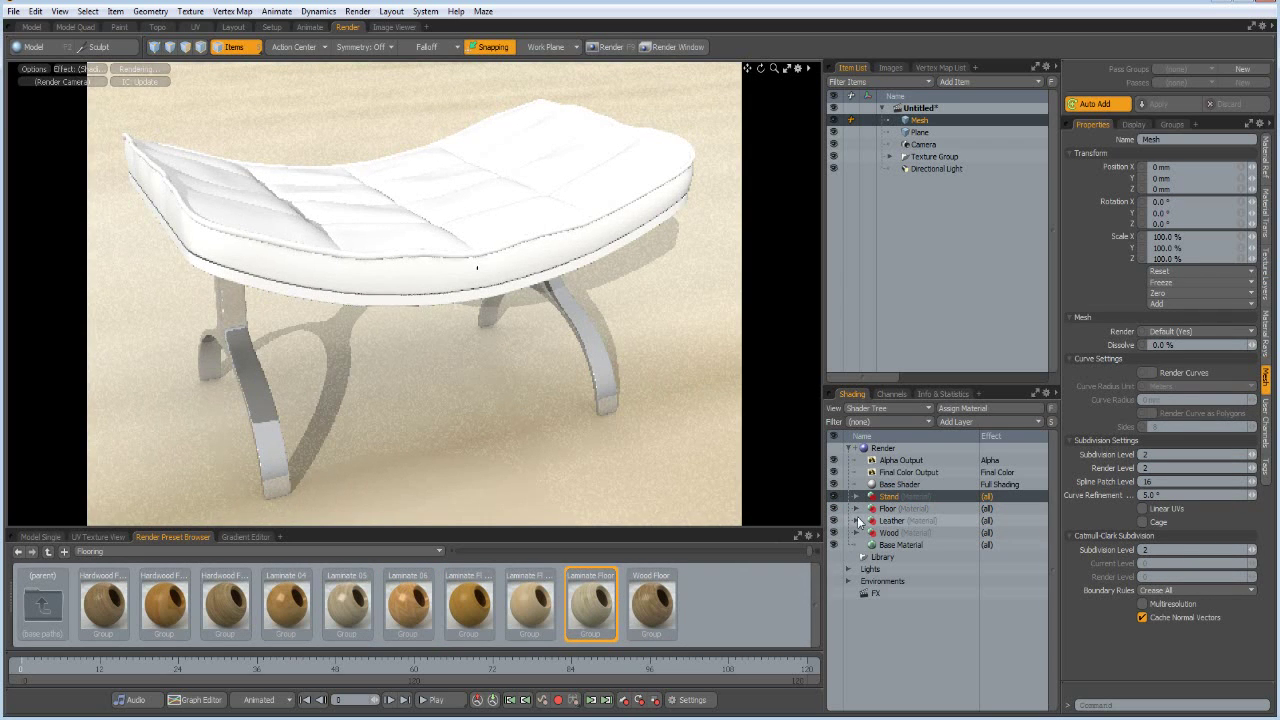
# - Set the horizontal and vertical wrap of both laminate image layers in the Floor material to 100
pyautogui.click(857, 509)
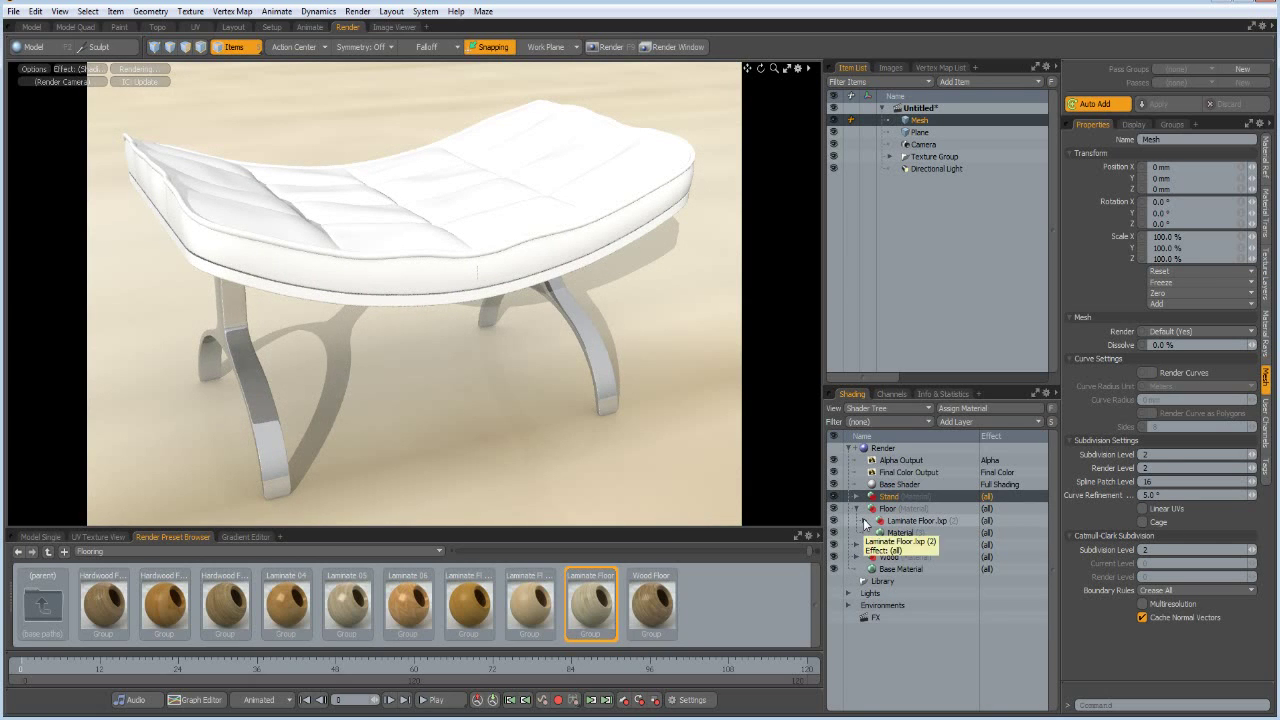
pyautogui.click(865, 521)
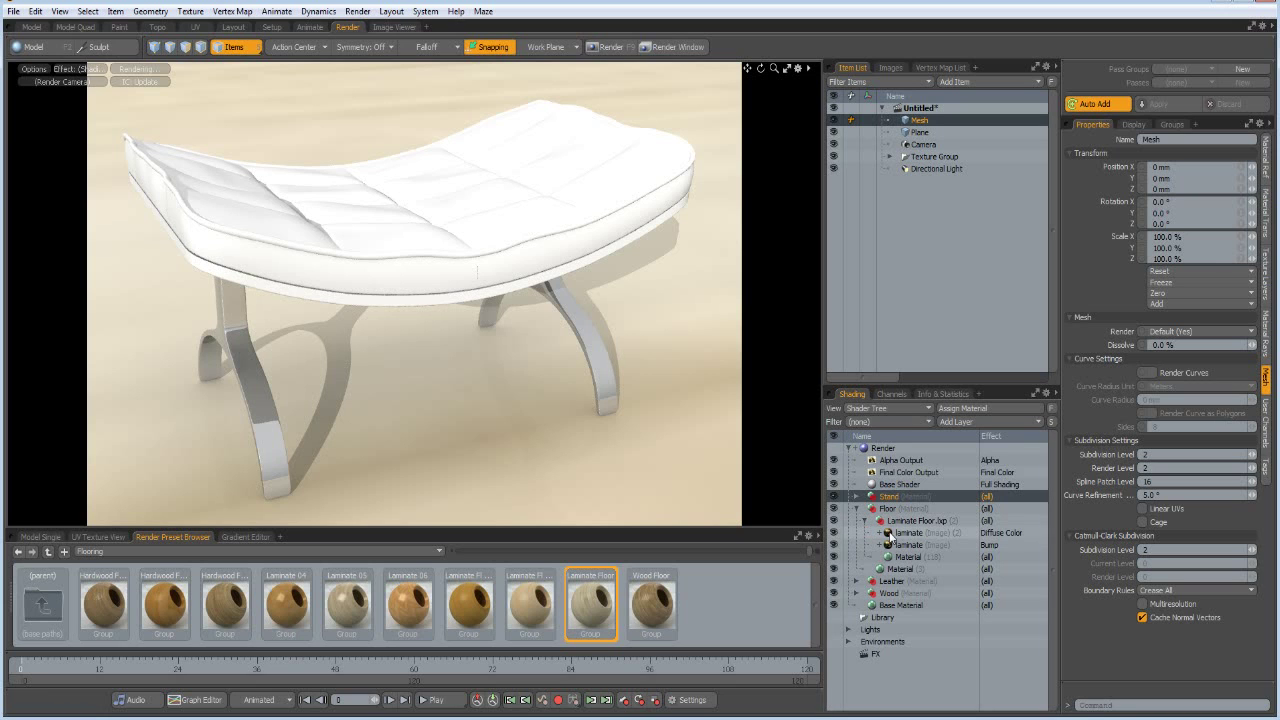
pyautogui.click(890, 535)
pyautogui.keyDown('shift'); pyautogui.click(893, 546); pyautogui.keyUp('shift')
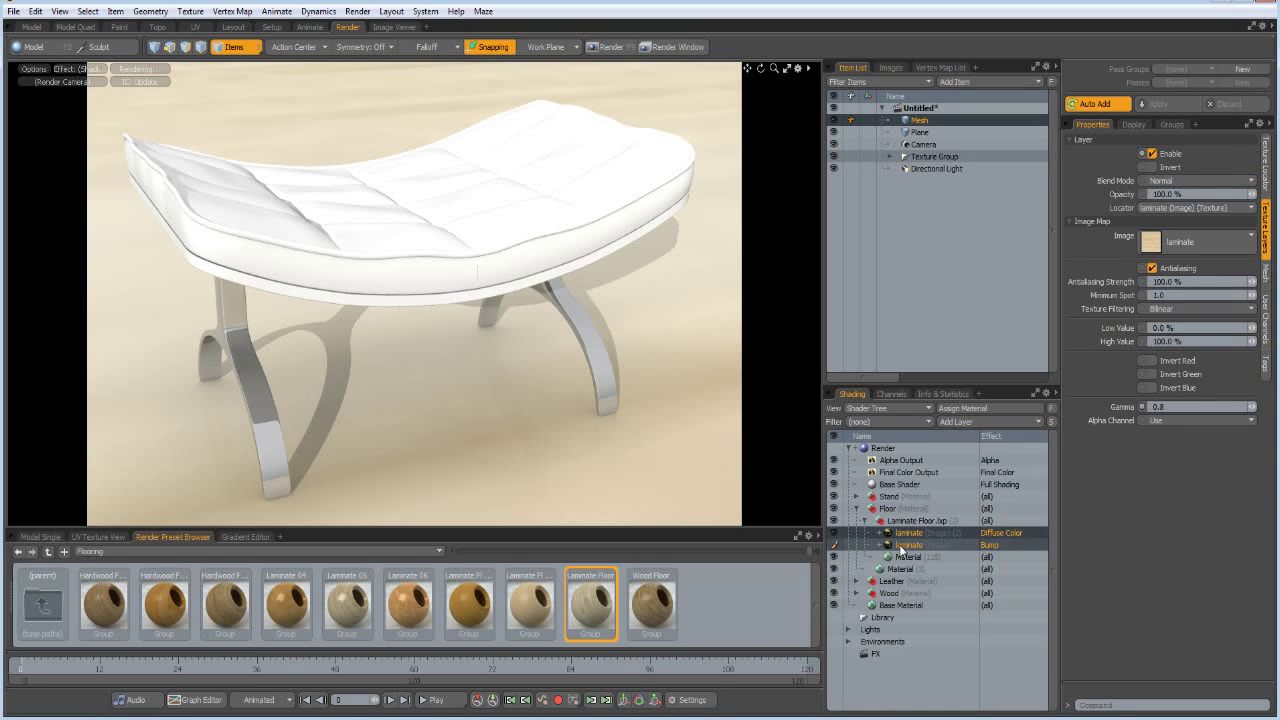
pyautogui.click(1266, 164)
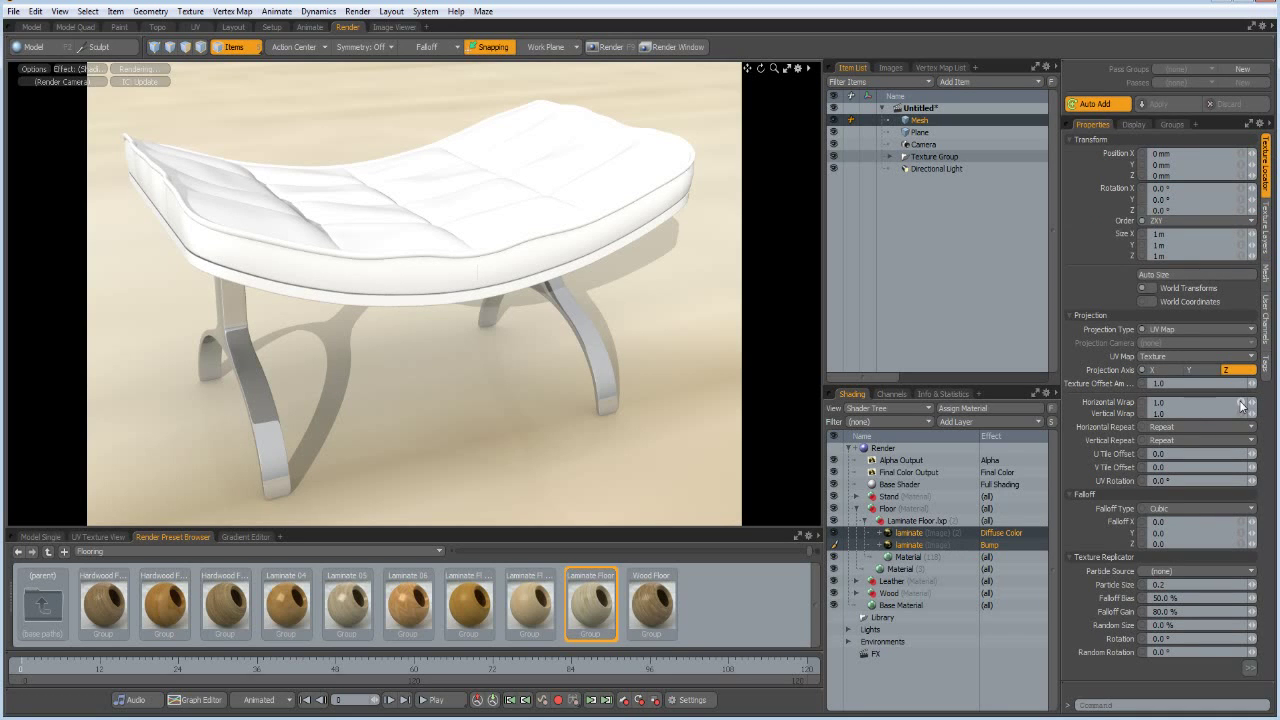
pyautogui.click(1241, 404)
pyautogui.write('1')
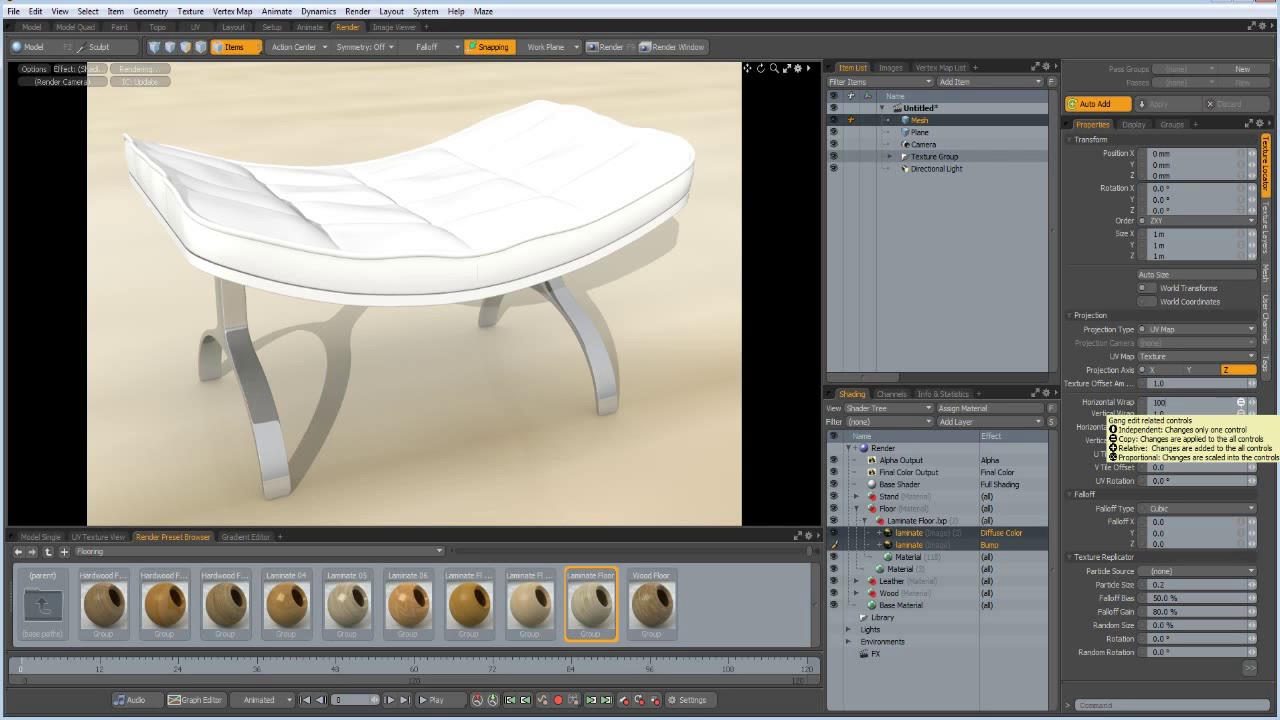
pyautogui.press('Return')
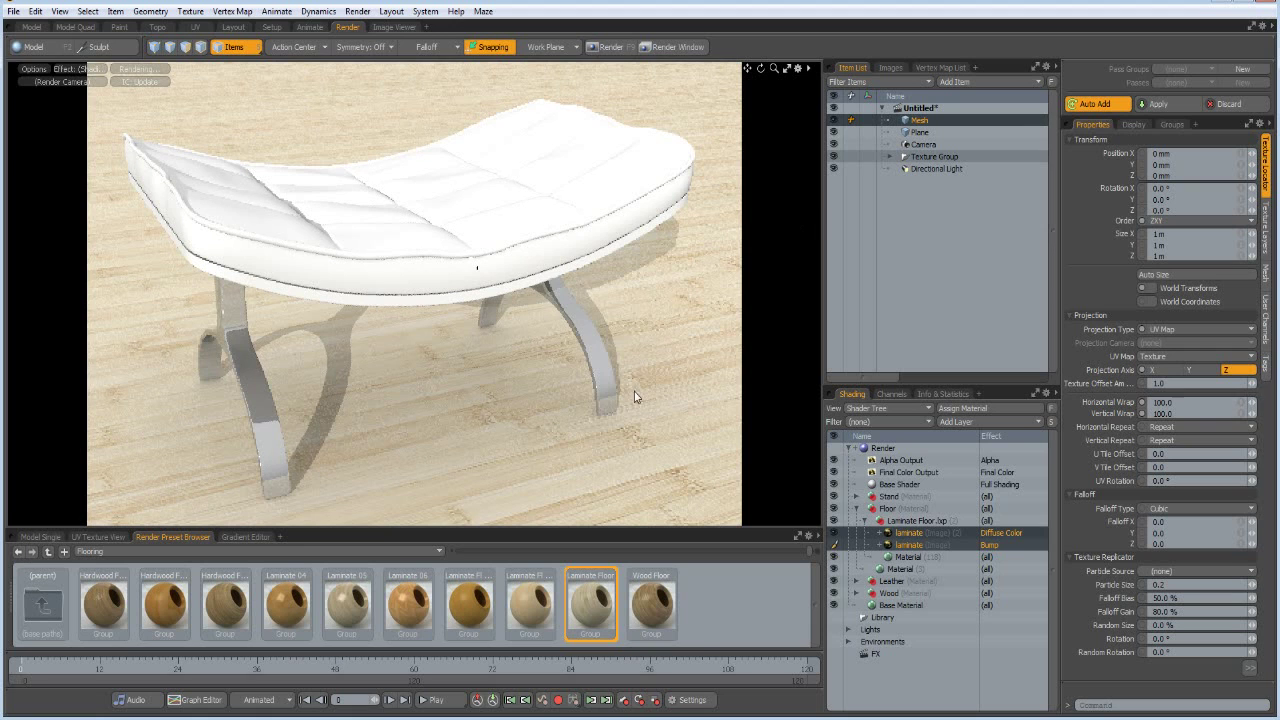
# - Apply the Varnished Ash preset from the wood presets to the Wood material
pyautogui.doubleClick(42, 611)
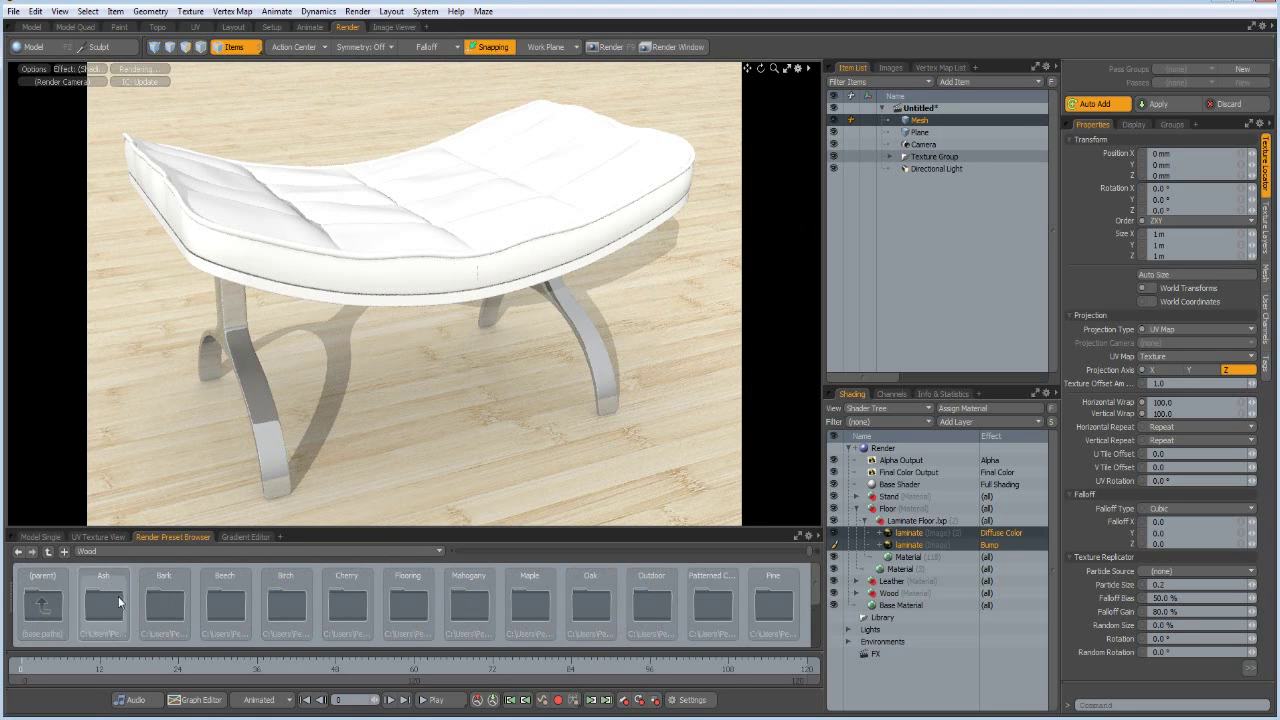
pyautogui.doubleClick(104, 604)
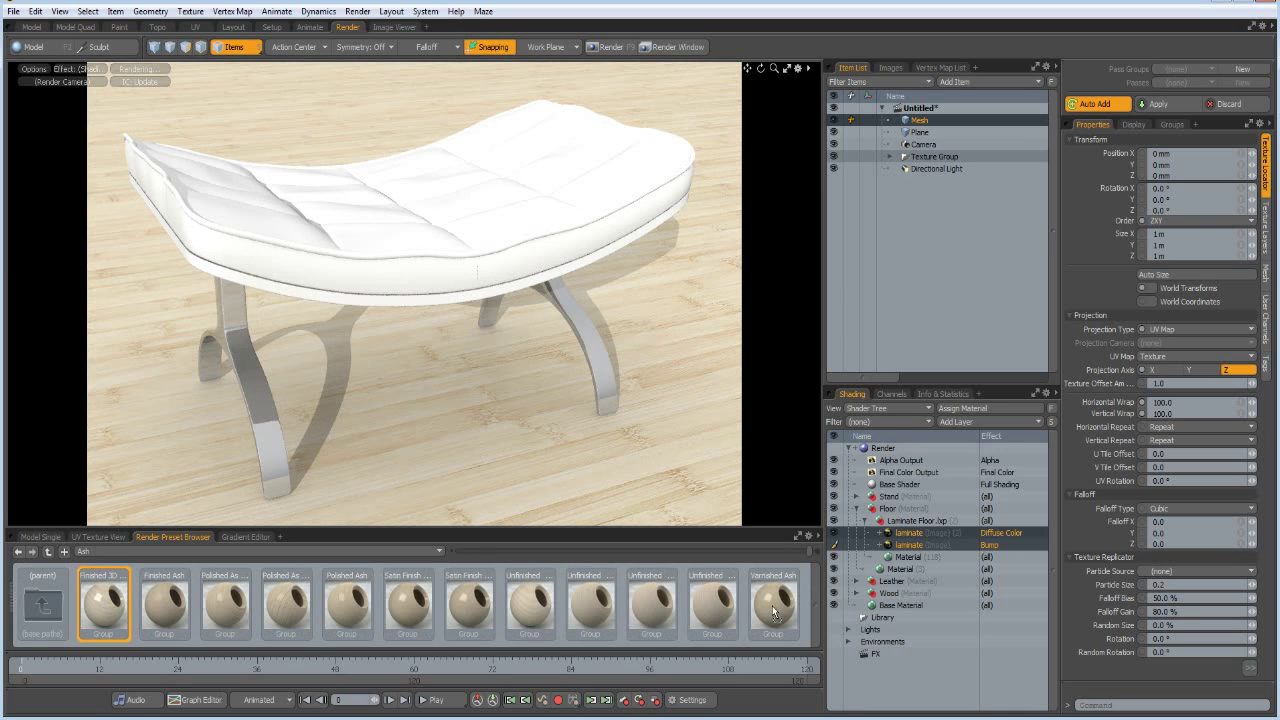
pyautogui.moveTo(789, 608); pyautogui.dragTo(879, 598)
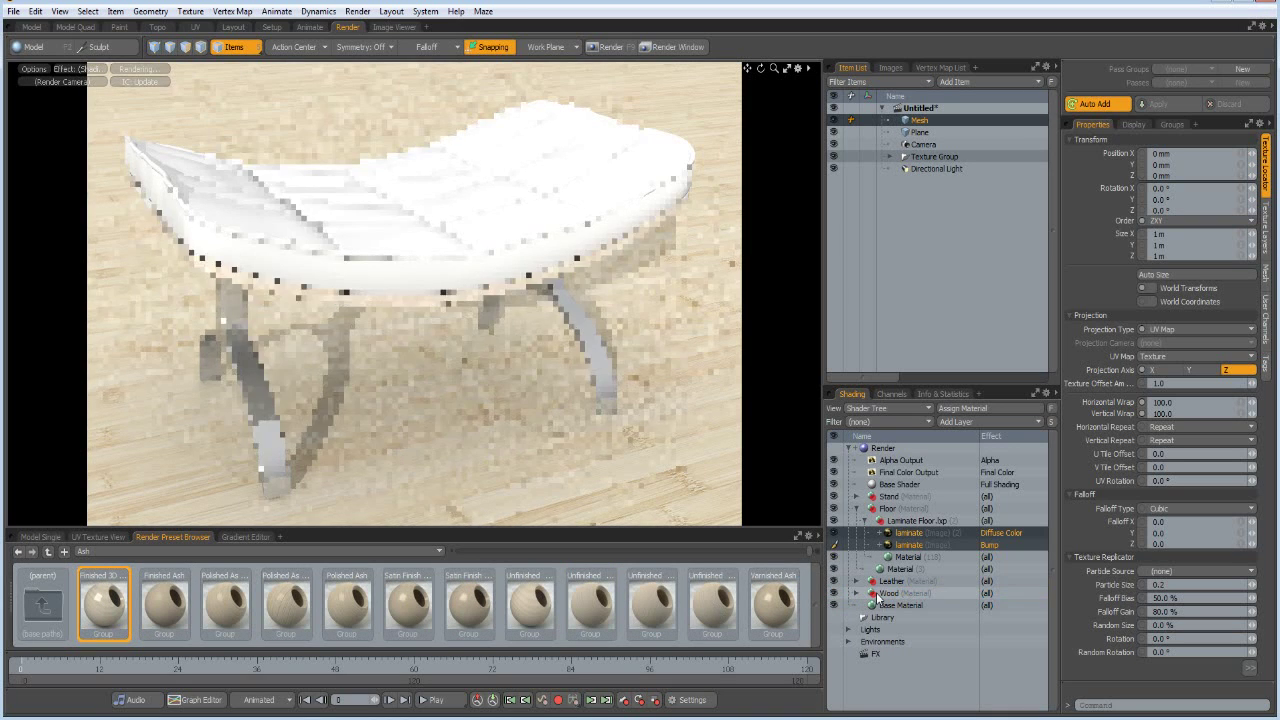
# - Apply the Black Satin preset from the satin finish plastic presets to the Leather material
pyautogui.doubleClick(48, 608)
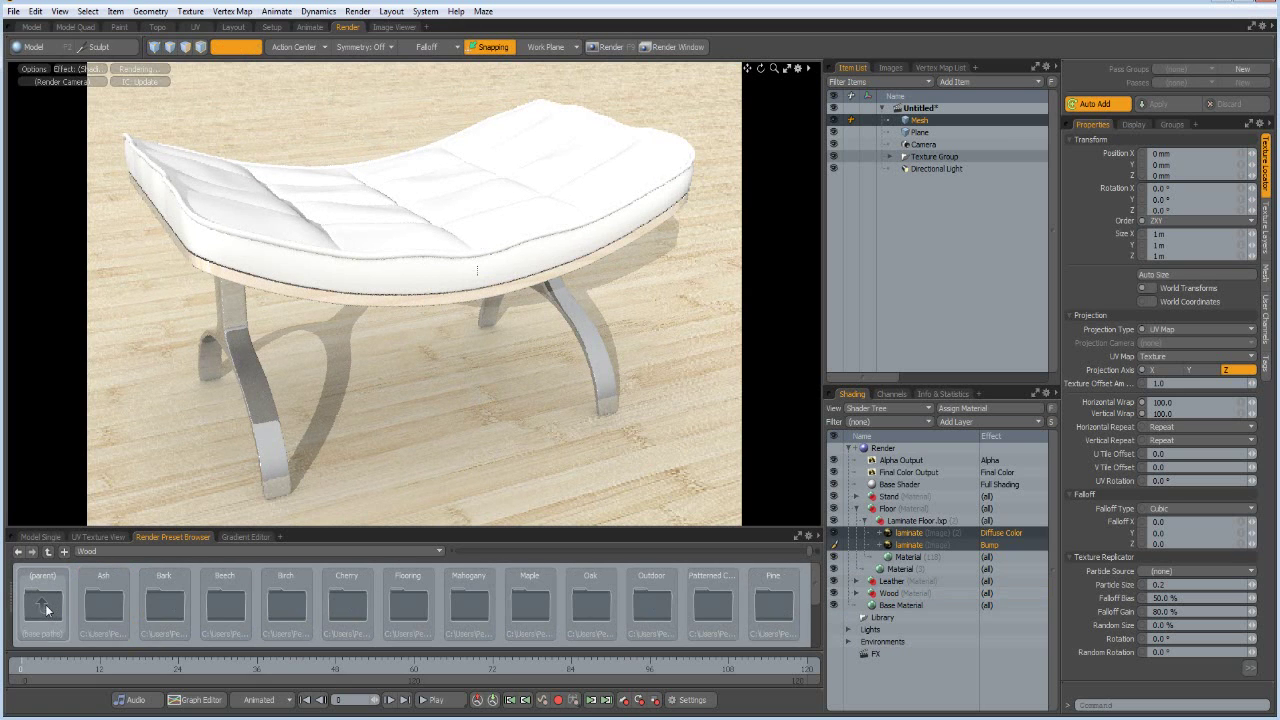
pyautogui.doubleClick(719, 600)
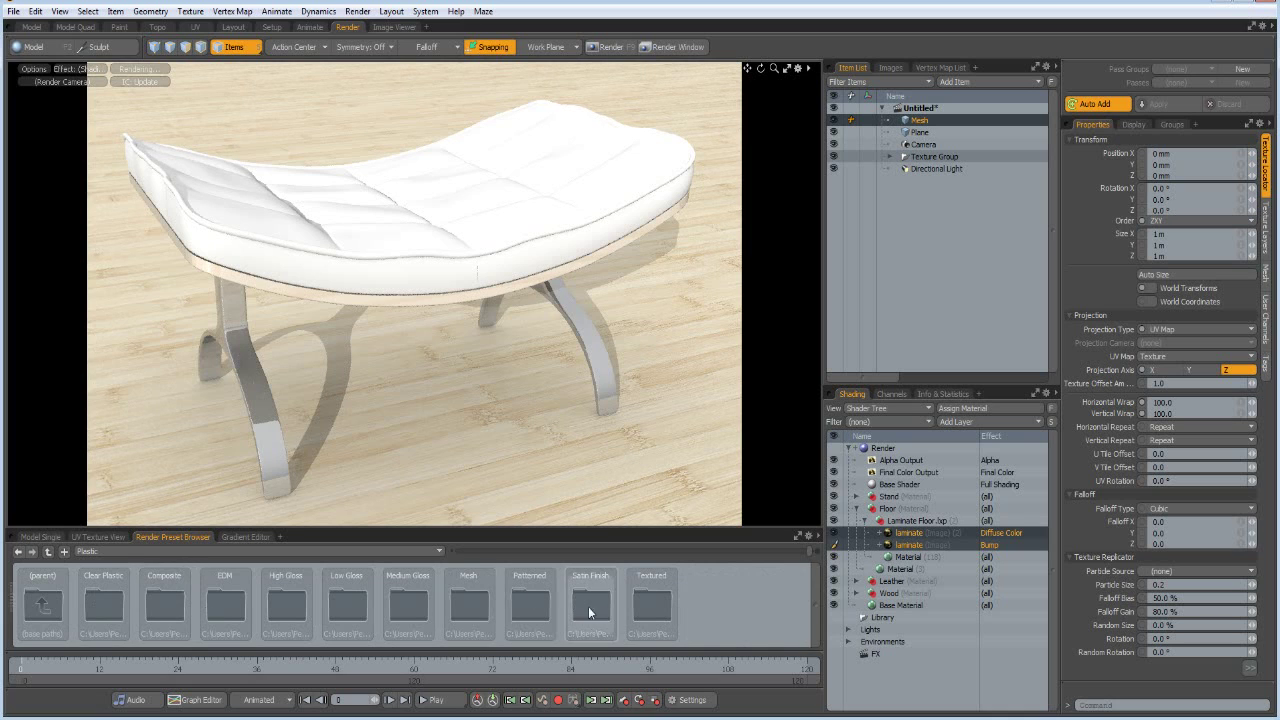
pyautogui.doubleClick(597, 608)
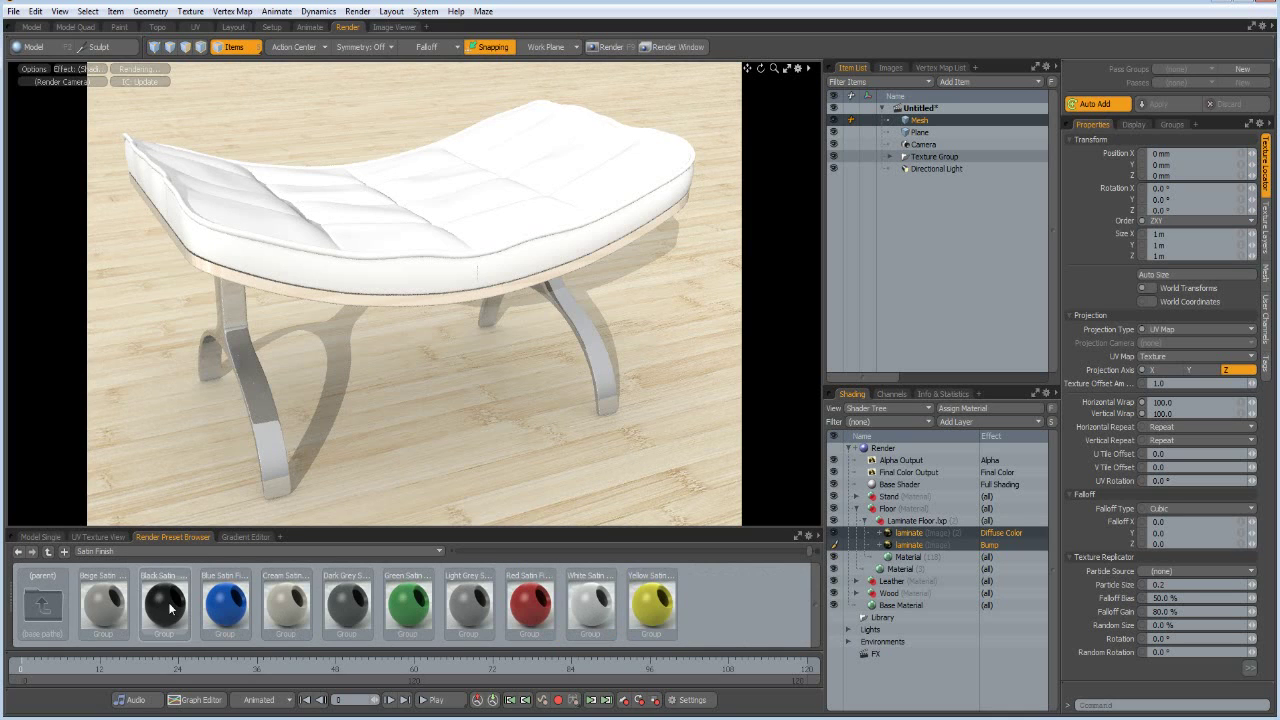
pyautogui.moveTo(167, 610); pyautogui.dragTo(891, 585)
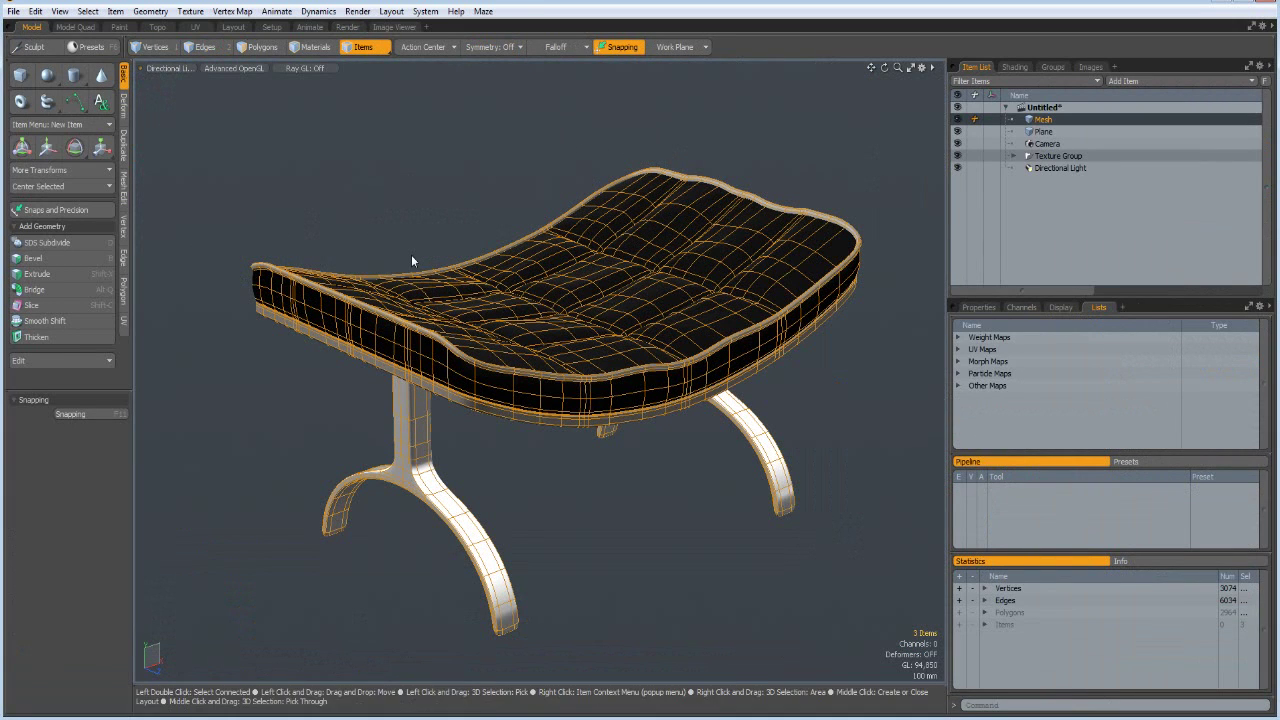
# - Assign the existing Leather material to the piping polygons around the cushion's upper edge
pyautogui.press('3')
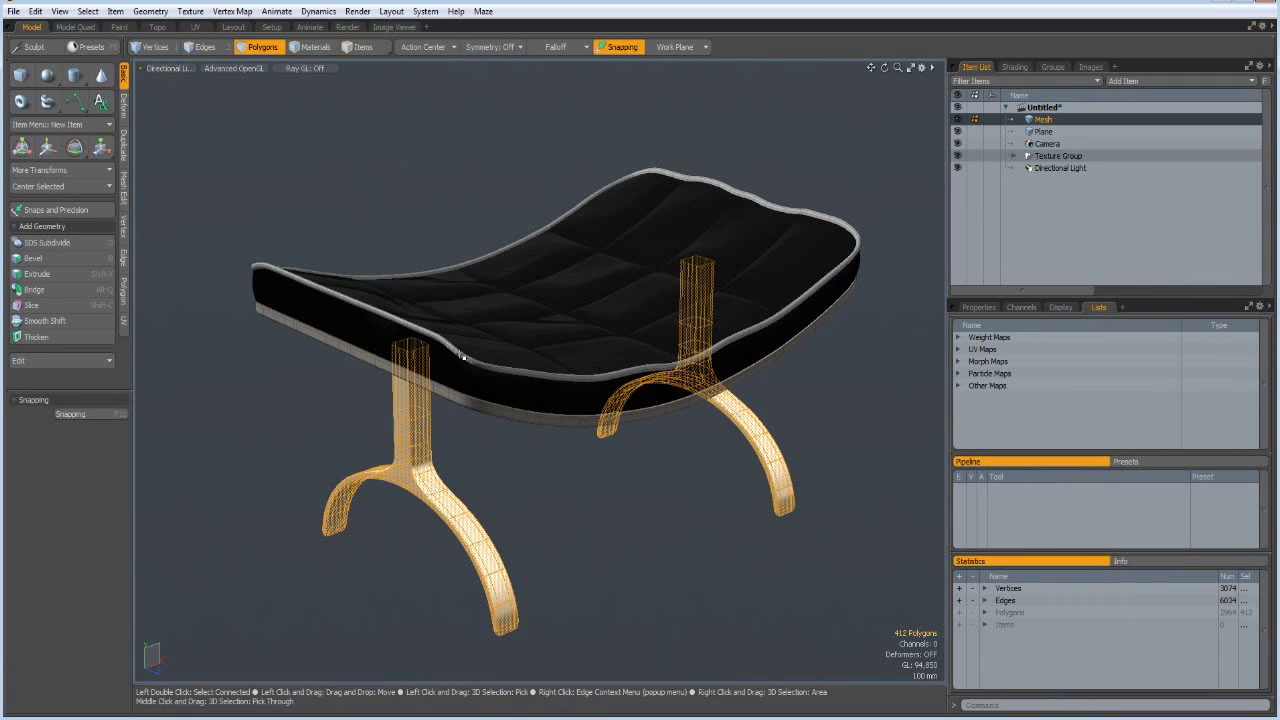
pyautogui.doubleClick(460, 356)
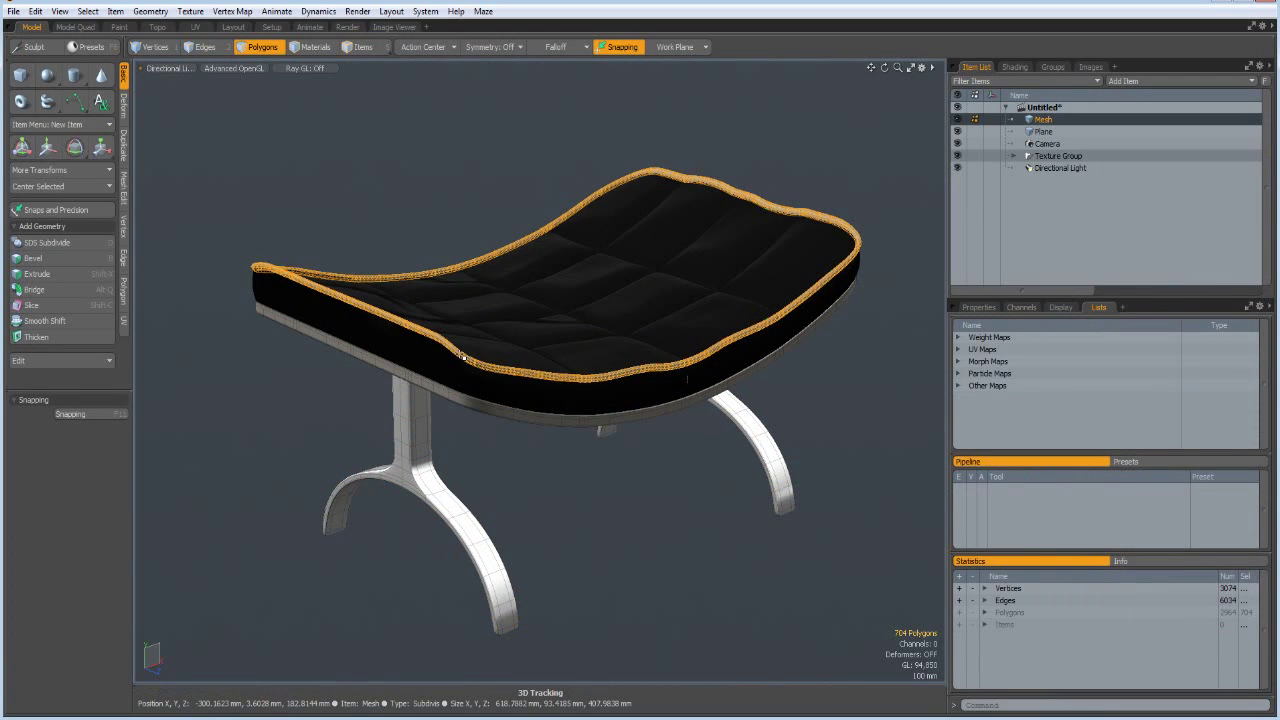
pyautogui.press('m')
pyautogui.click(1180, 468)
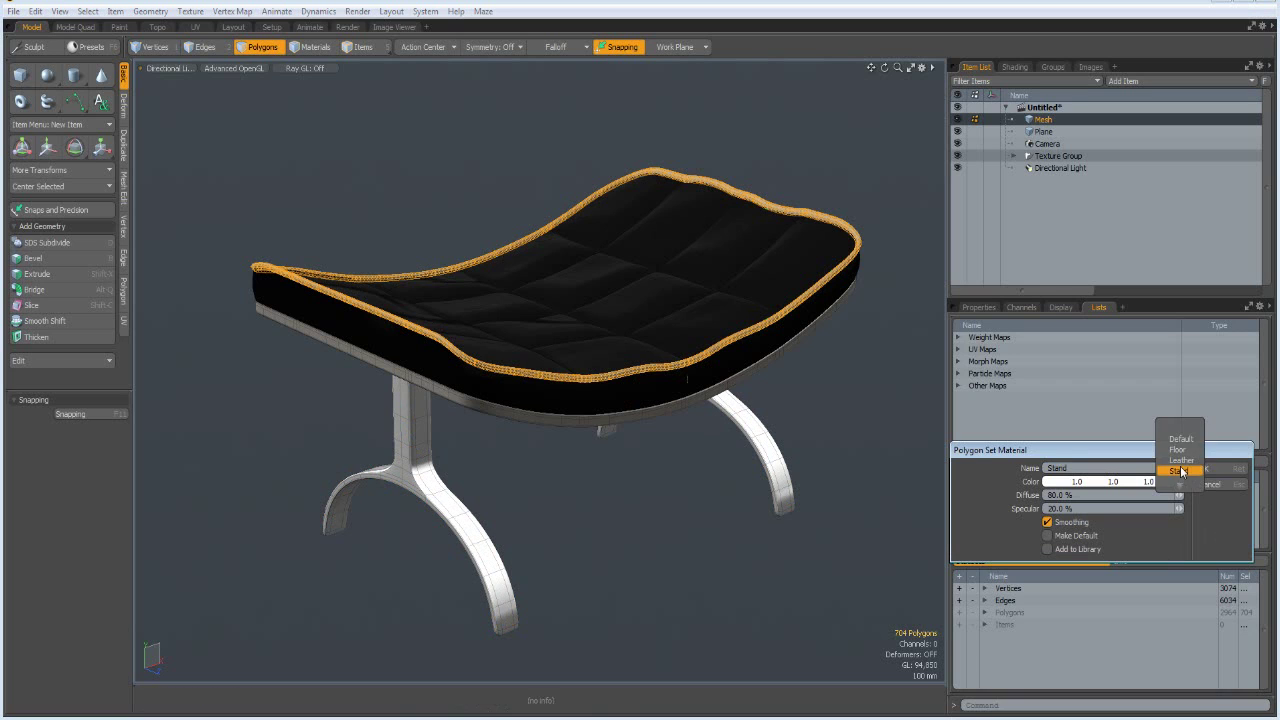
pyautogui.click(1180, 460)
pyautogui.click(1204, 469)
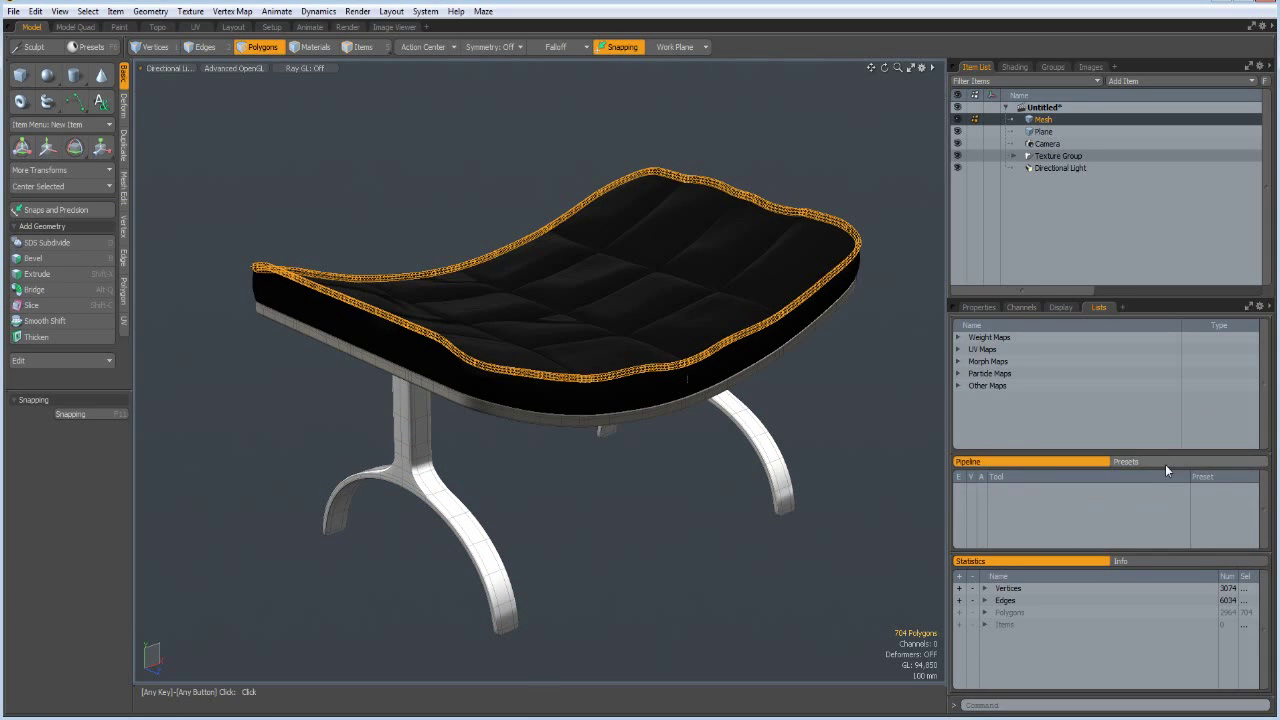
pyautogui.click(651, 514)
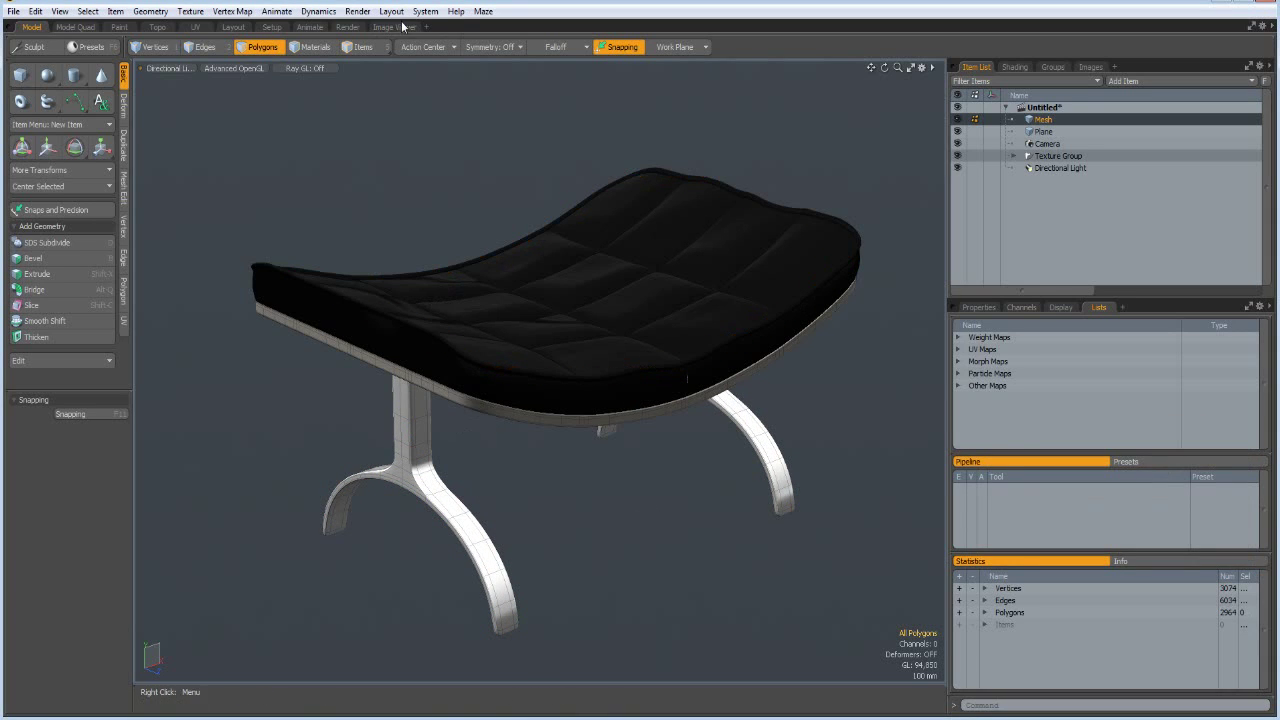
# - Tilt the render camera slightly in the render preview and add the Studio Room 01 environment to the scene
pyautogui.click(347, 27)
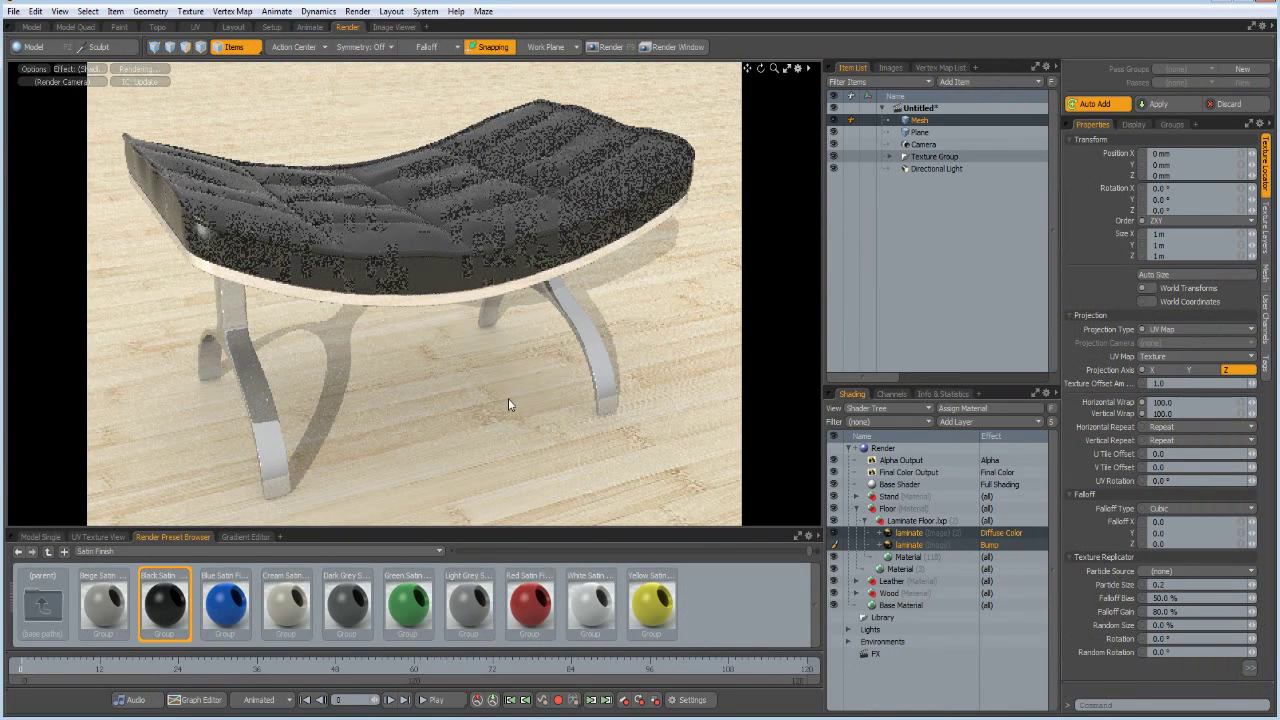
pyautogui.keyDown('alt'); pyautogui.moveTo(463, 376); pyautogui.dragTo(463, 384); pyautogui.keyUp('alt')
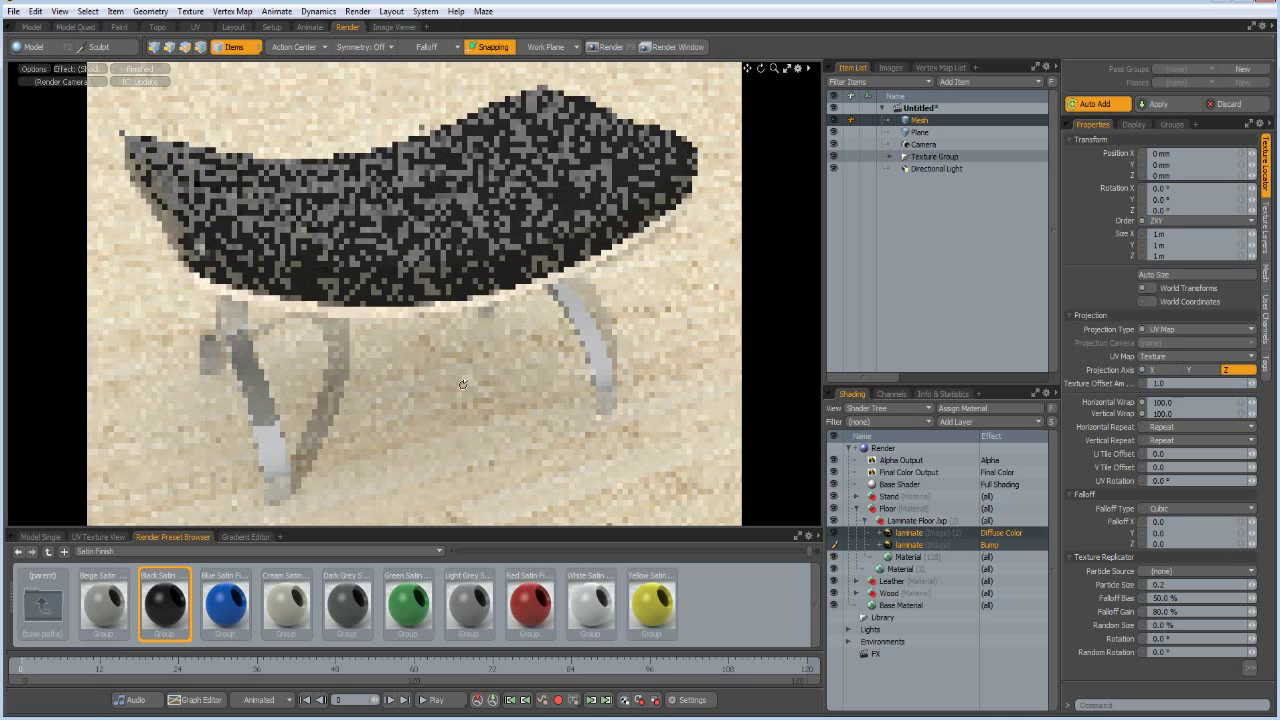
pyautogui.click(233, 27)
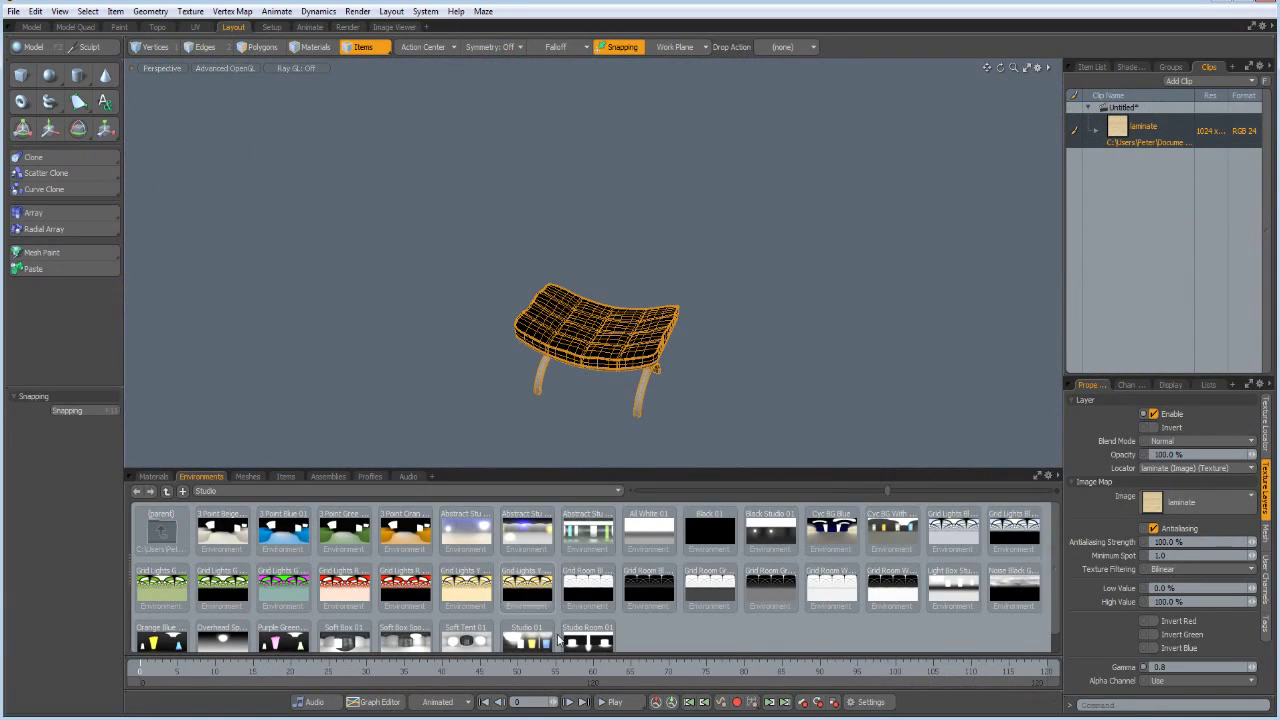
pyautogui.click(595, 643)
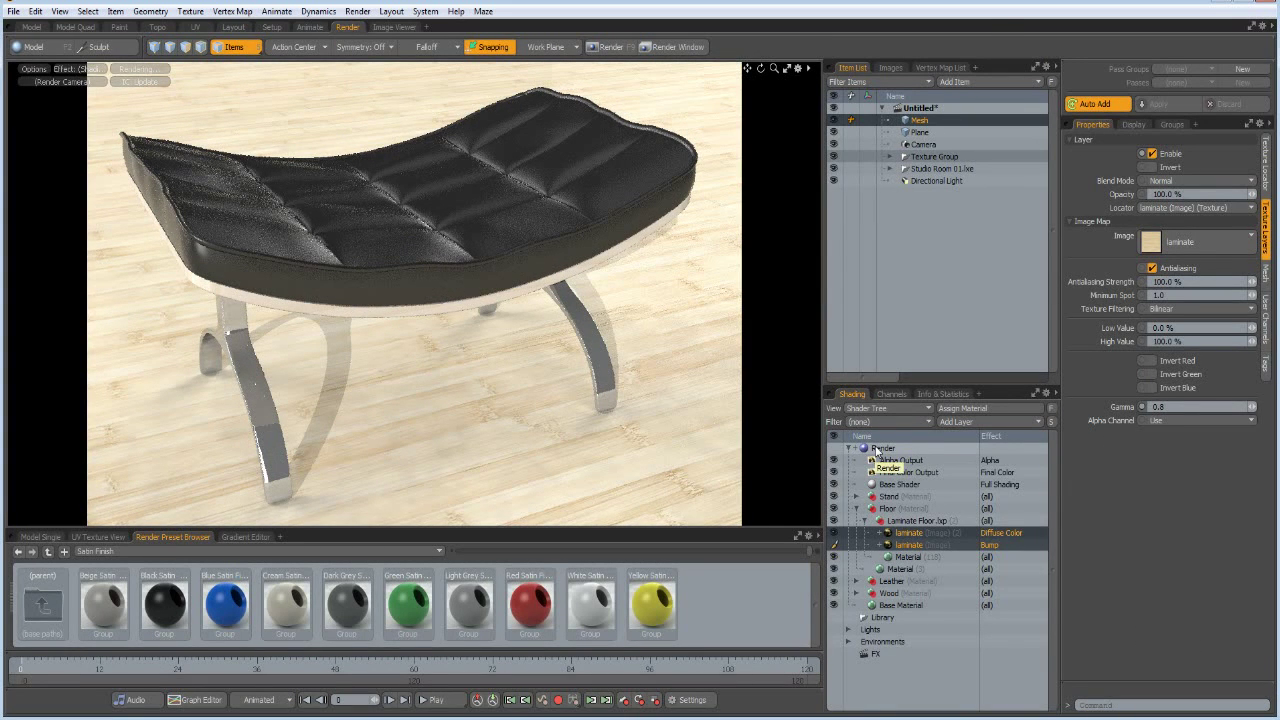
# - Set the render frame width to 1332 pixels and start rendering the final image
pyautogui.click(876, 449)
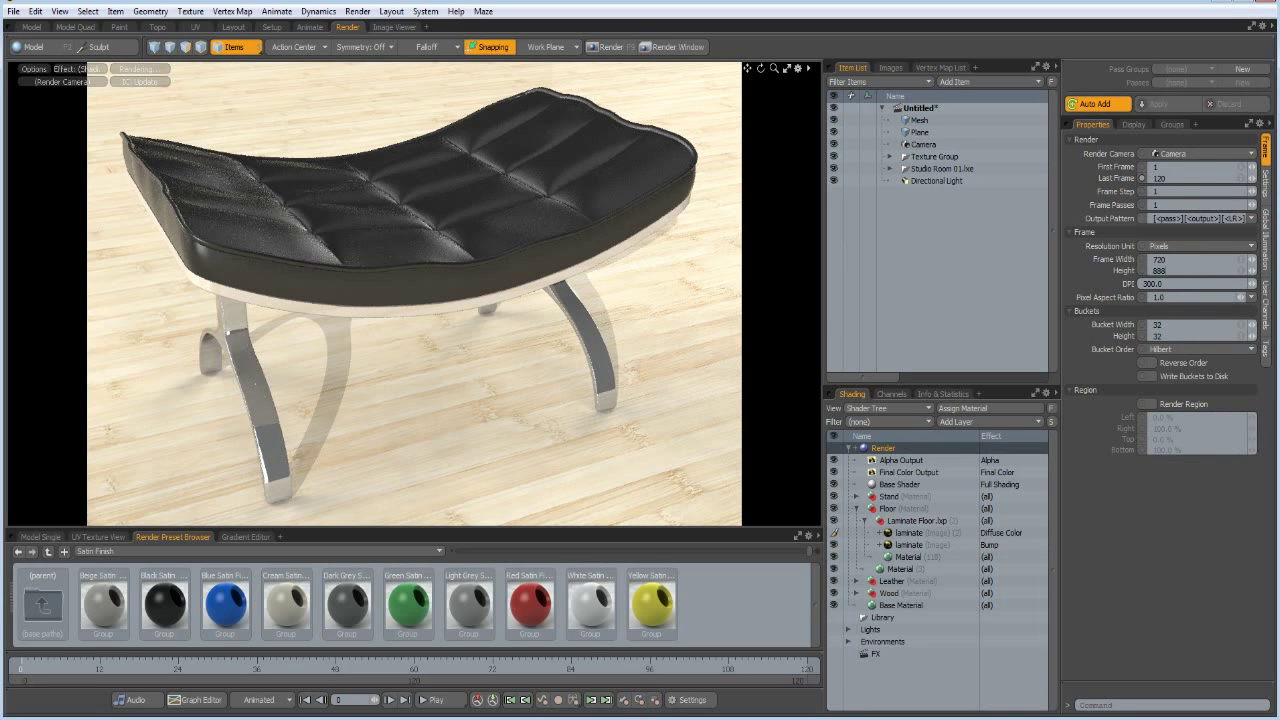
pyautogui.press('Return')
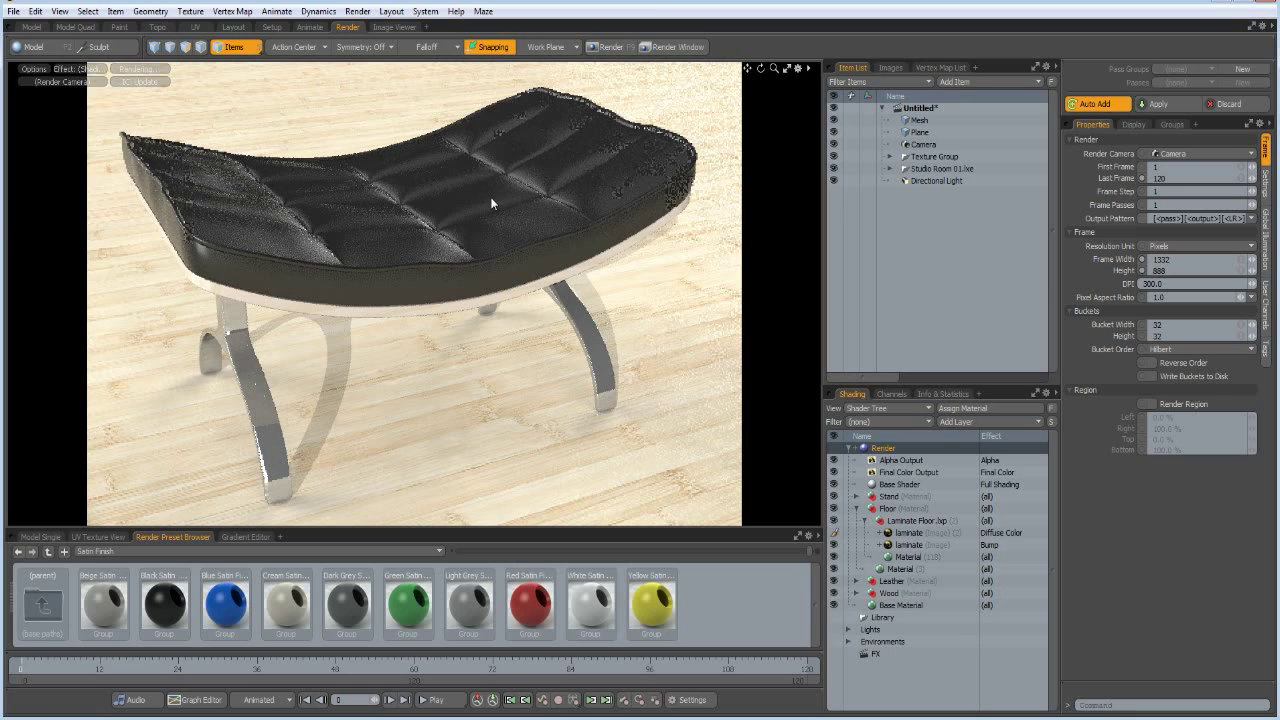
pyautogui.press('F9')
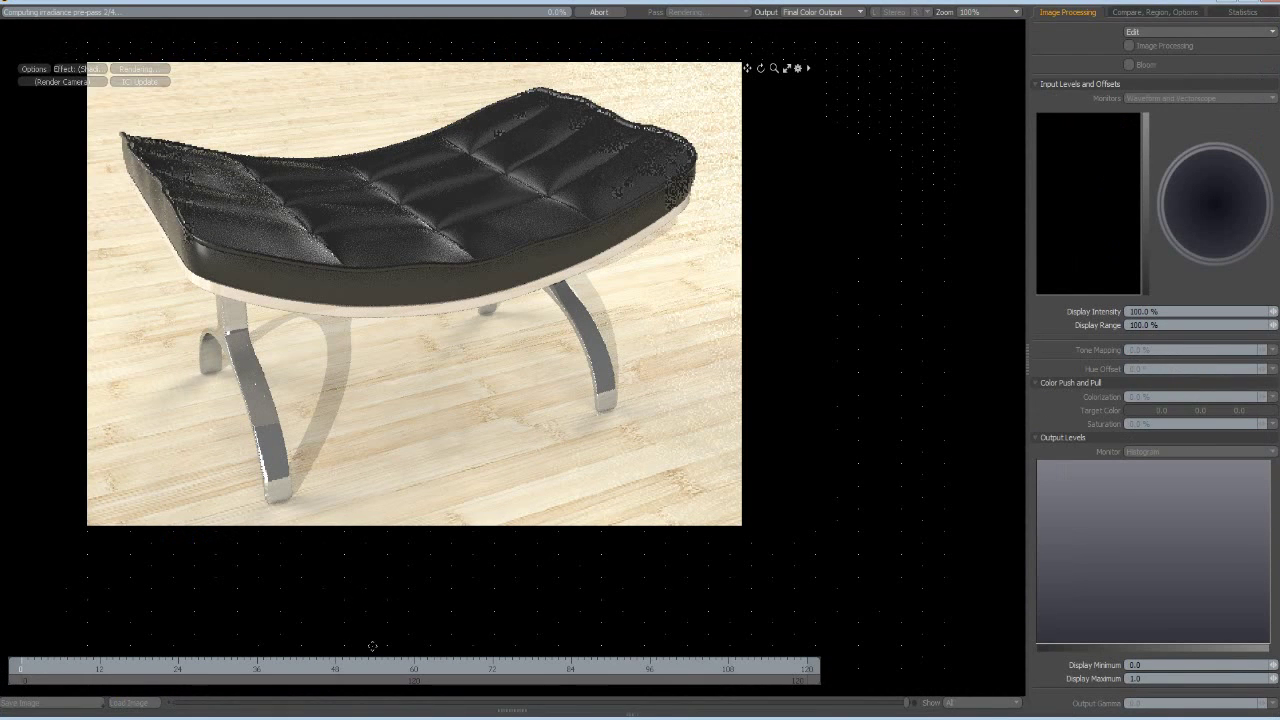